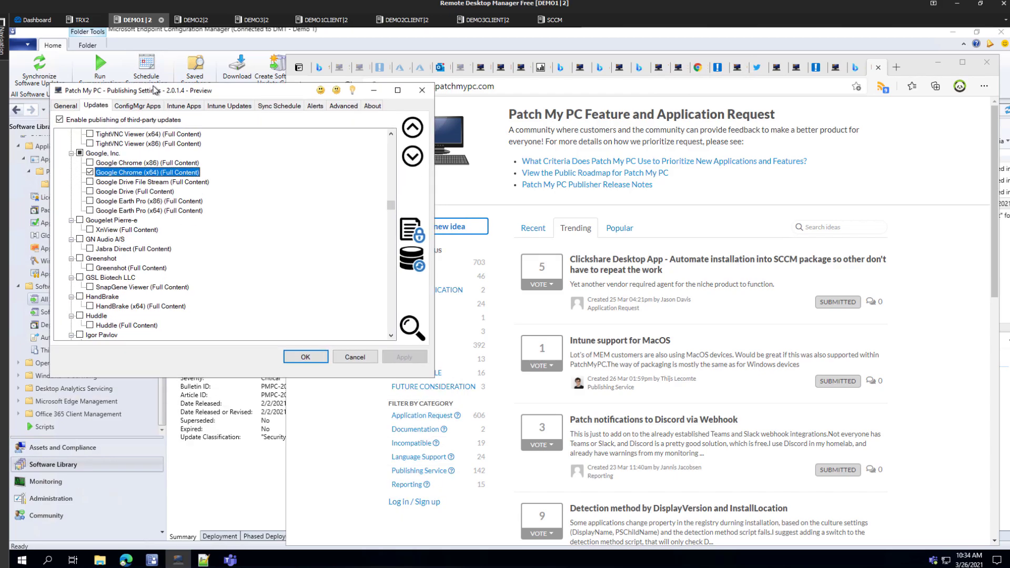
Open the conflicting process settings for Google Chrome (x64), examine the policy and notification options, and cancel.
{"action": "right_click", "coordinate": [125, 143]}
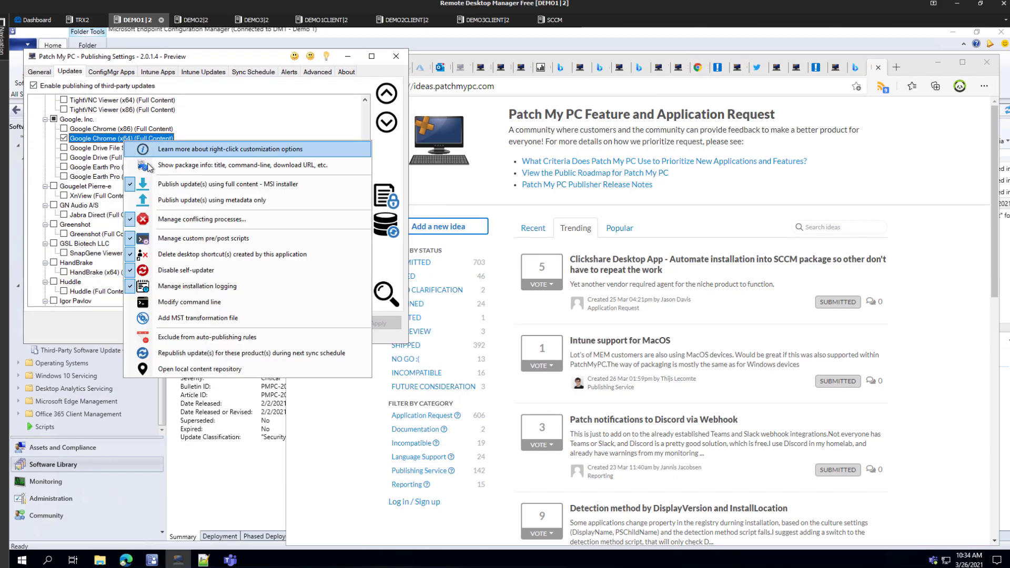
{"action": "left_click", "coordinate": [204, 228]}
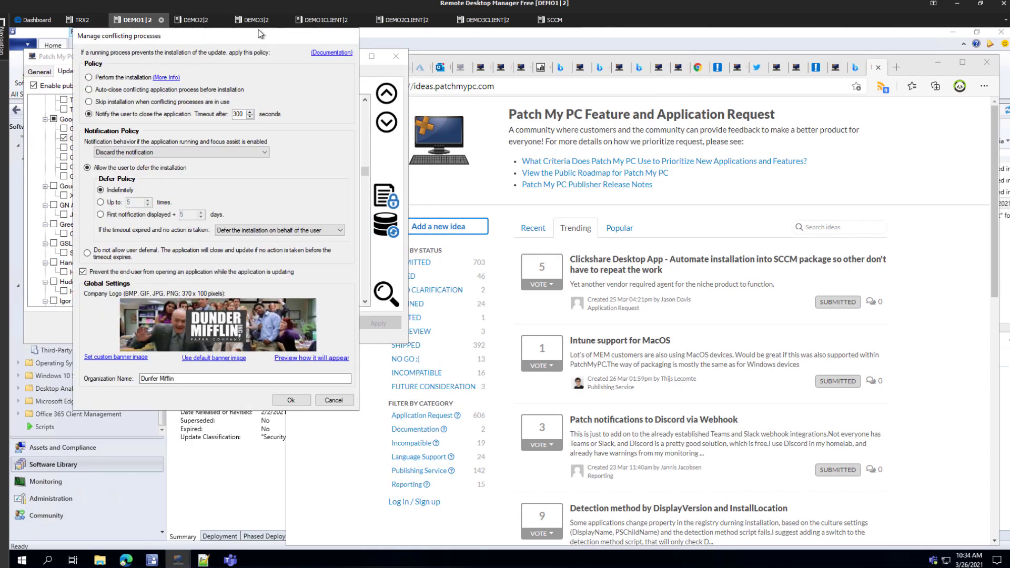
{"action": "left_click_drag", "start_coordinate": [238, 7], "coordinate": [381, 81]}
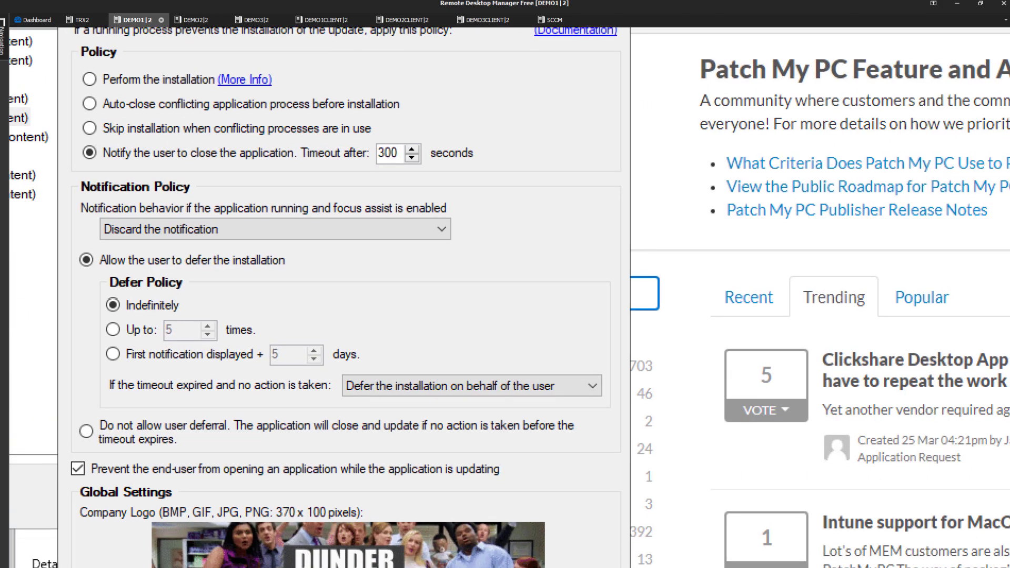
{"action": "left_click_drag", "start_coordinate": [80, 93], "coordinate": [434, 142]}
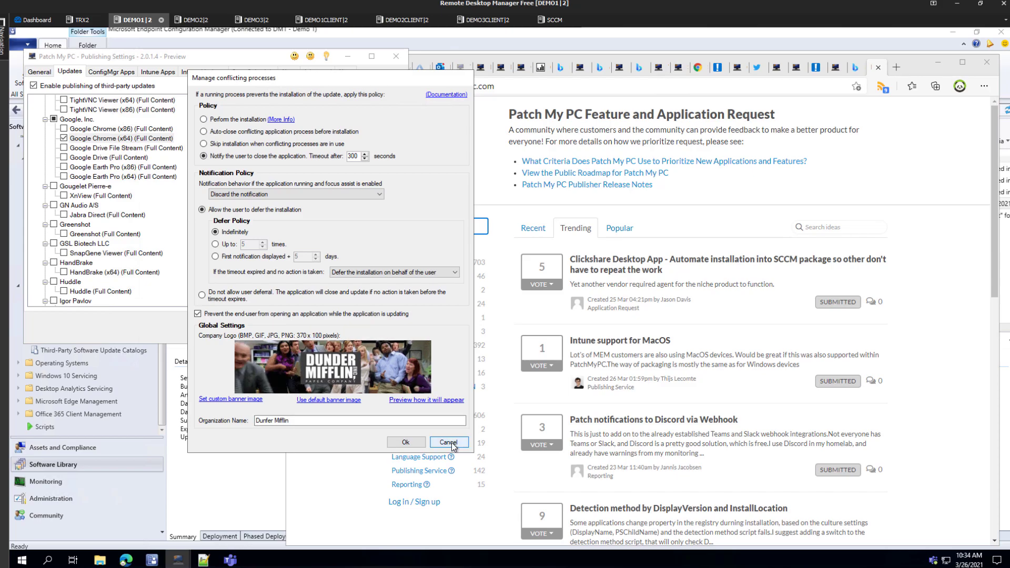
{"action": "key", "text": "Escape"}
Examine the customization options of Google, Inc. and Google Chrome (x64), including the conflicting process settings, and cancel.
{"action": "left_click", "coordinate": [125, 129]}
{"action": "right_click", "coordinate": [129, 139]}
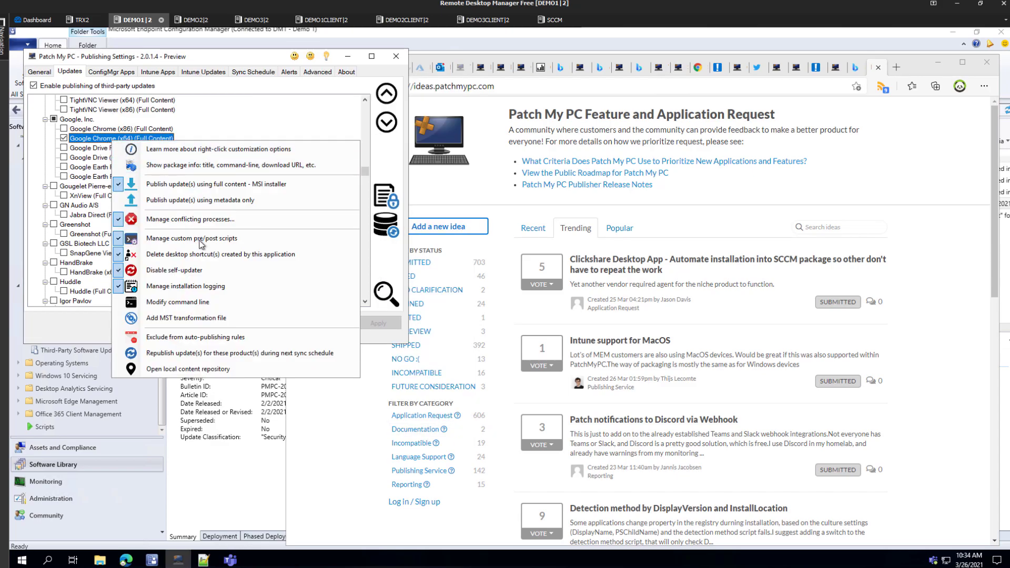
{"action": "left_click", "coordinate": [74, 120]}
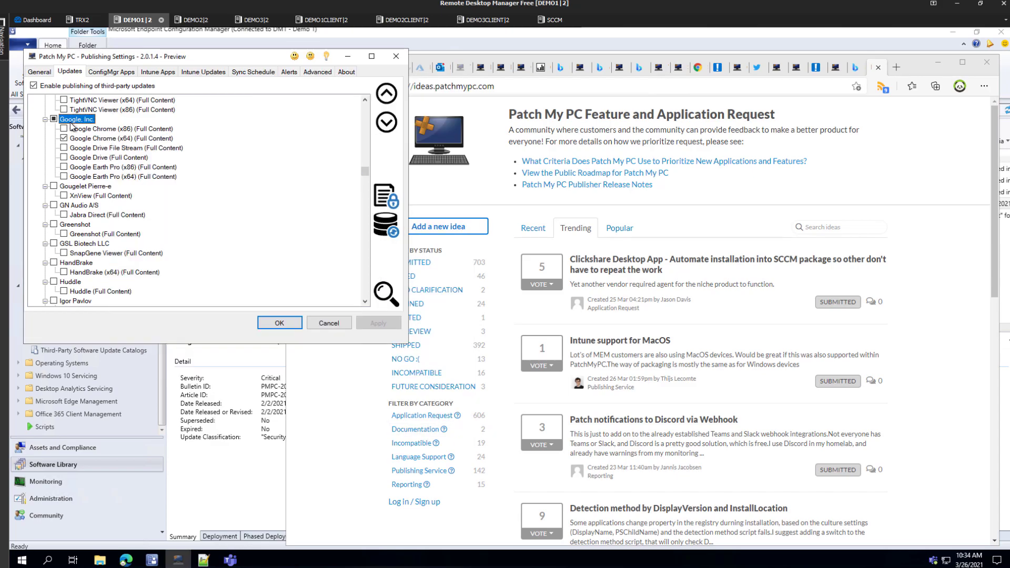
{"action": "right_click", "coordinate": [74, 121]}
{"action": "left_click", "coordinate": [51, 141]}
{"action": "left_click", "coordinate": [102, 140]}
{"action": "right_click", "coordinate": [101, 140]}
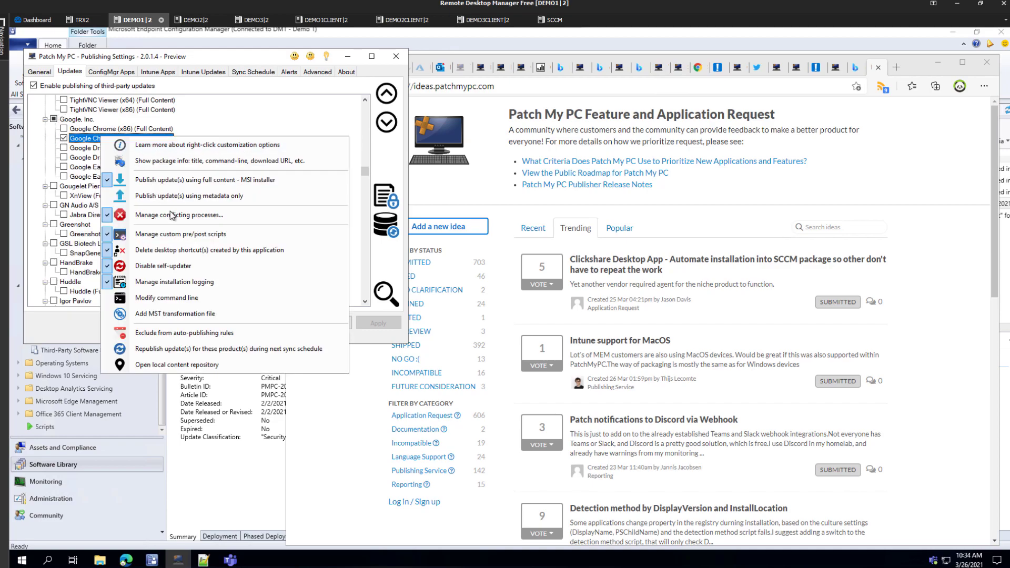
{"action": "left_click", "coordinate": [193, 216]}
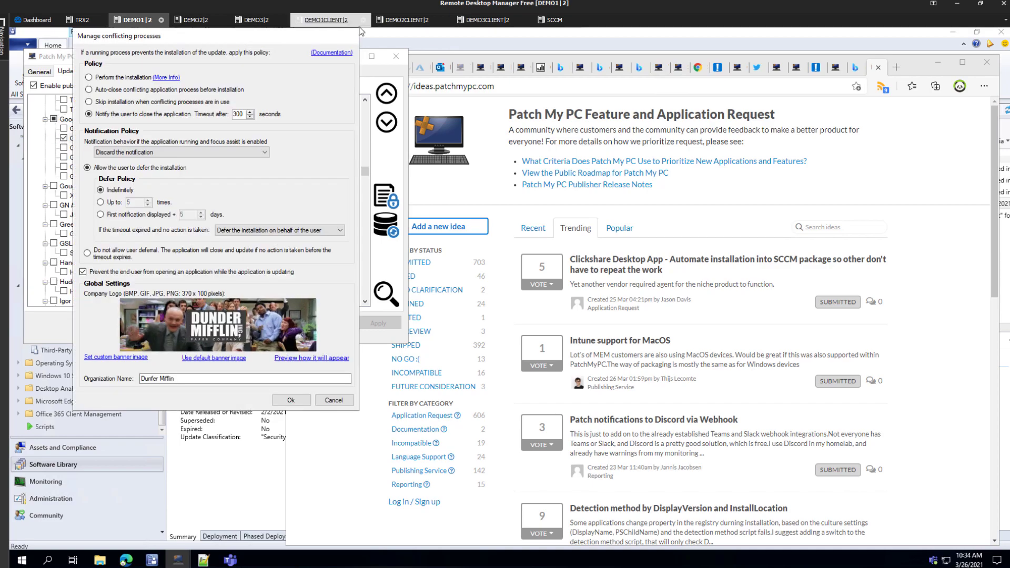
{"action": "left_click", "coordinate": [330, 396]}
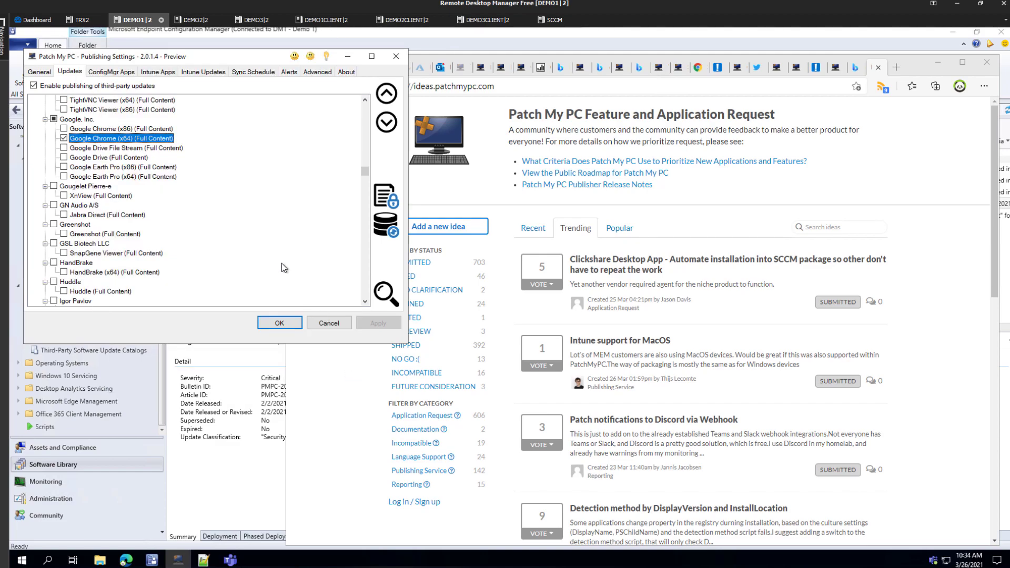
Search the product list for "notepad" and open the conflicting process settings of Notepad++ (x64).
{"action": "key", "text": "ctrl+f"}
{"action": "type", "text": "notepad"}
{"action": "key", "text": "Return"}
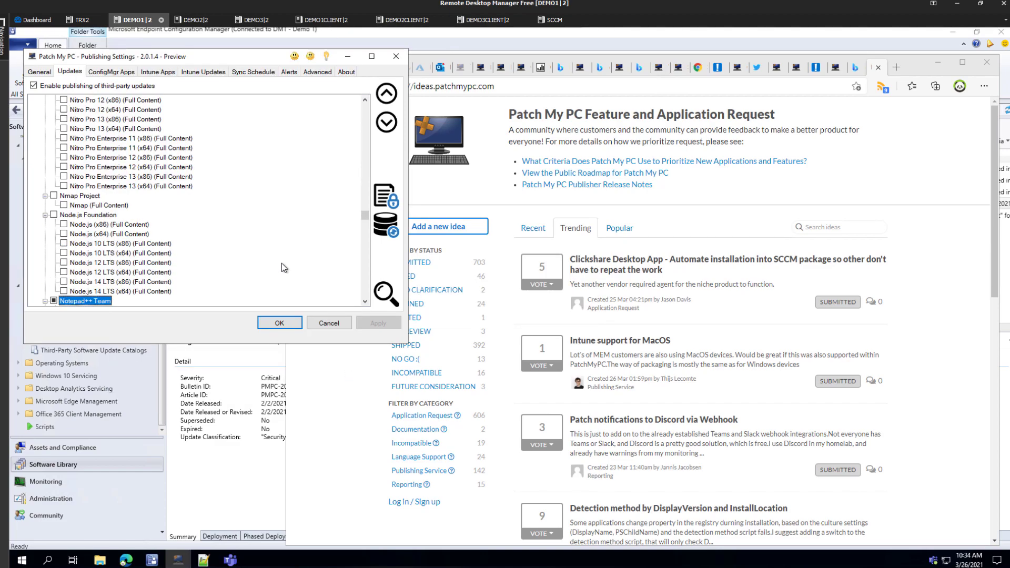
{"action": "scroll", "coordinate": [282, 263], "scroll_direction": "down", "scroll_amount": 5}
{"action": "right_click", "coordinate": [123, 185]}
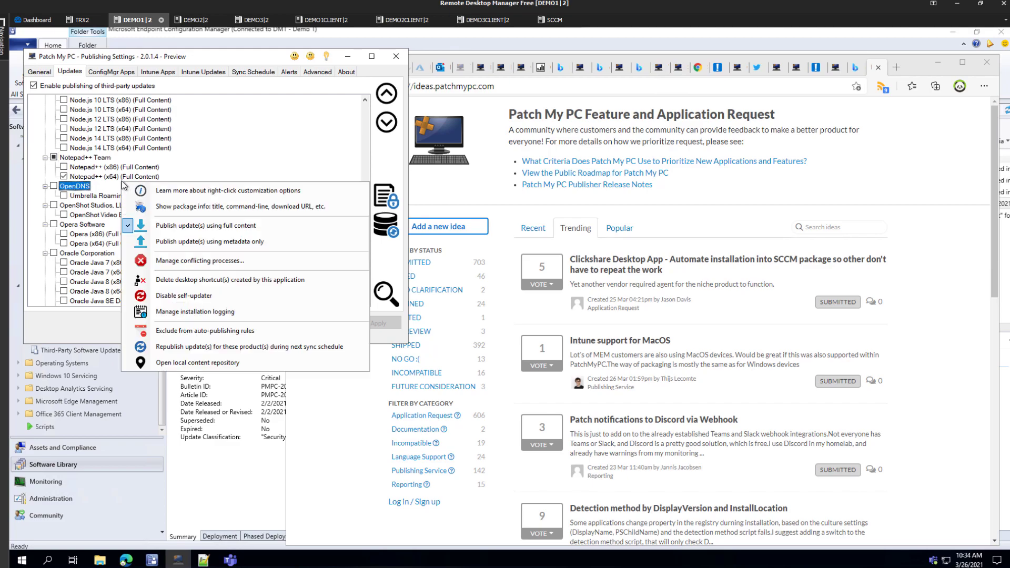
{"action": "right_click", "coordinate": [124, 177]}
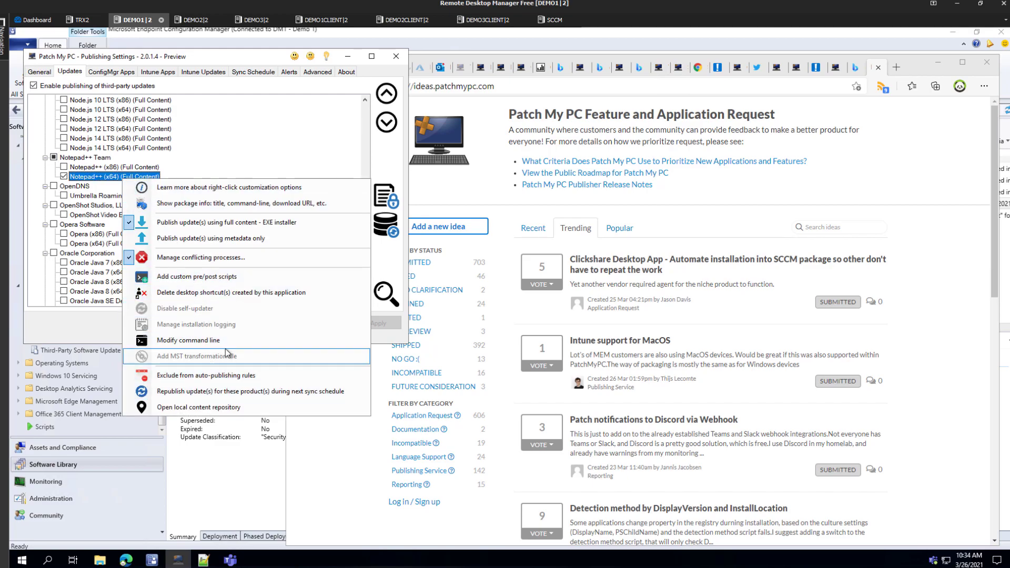
{"action": "left_click", "coordinate": [210, 256]}
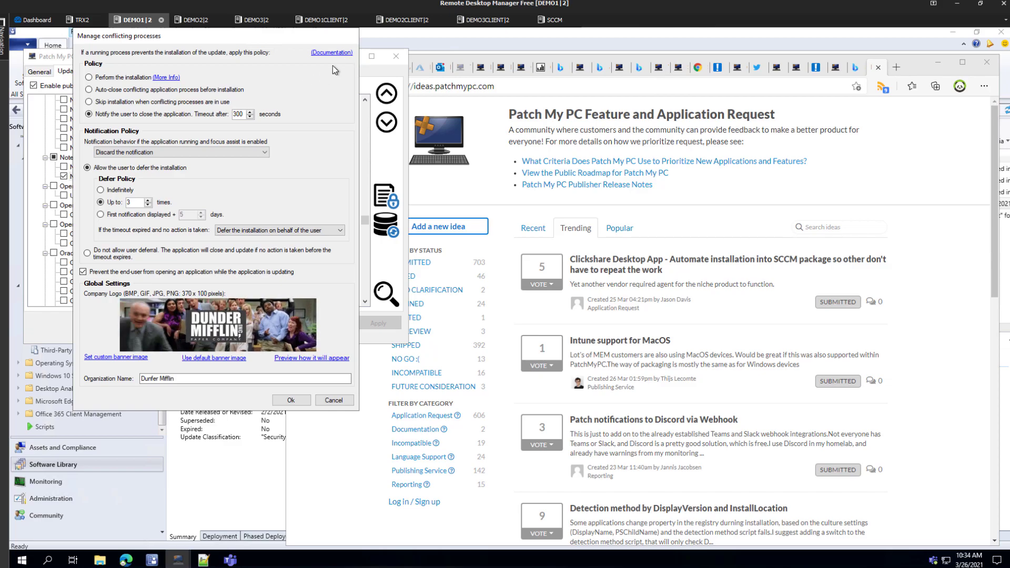
Open the documentation on managing conflicting processes and examine the list of products that generally fail to update while in use.
{"action": "left_click", "coordinate": [331, 53]}
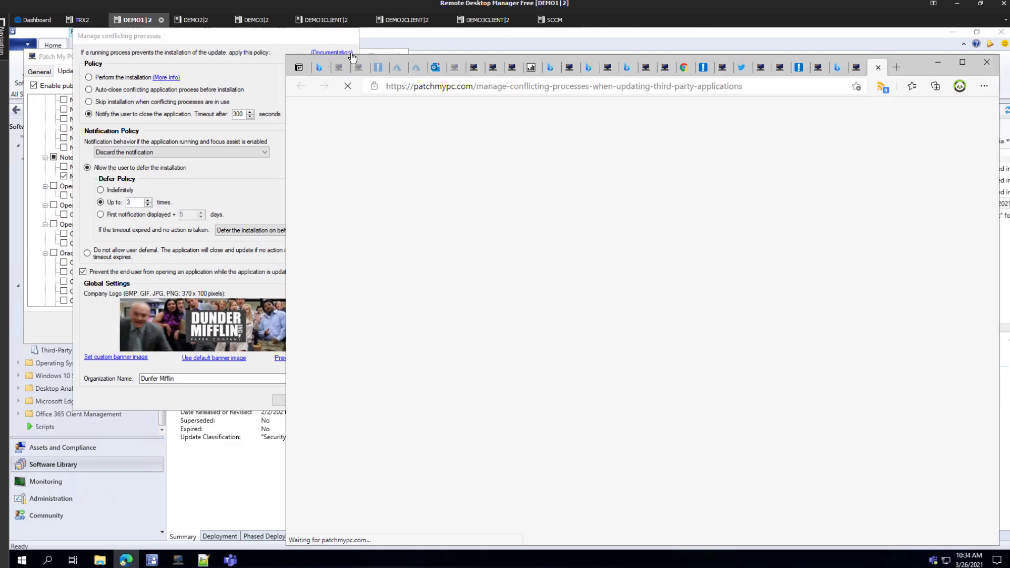
{"action": "scroll", "coordinate": [452, 260], "scroll_direction": "down", "scroll_amount": 15}
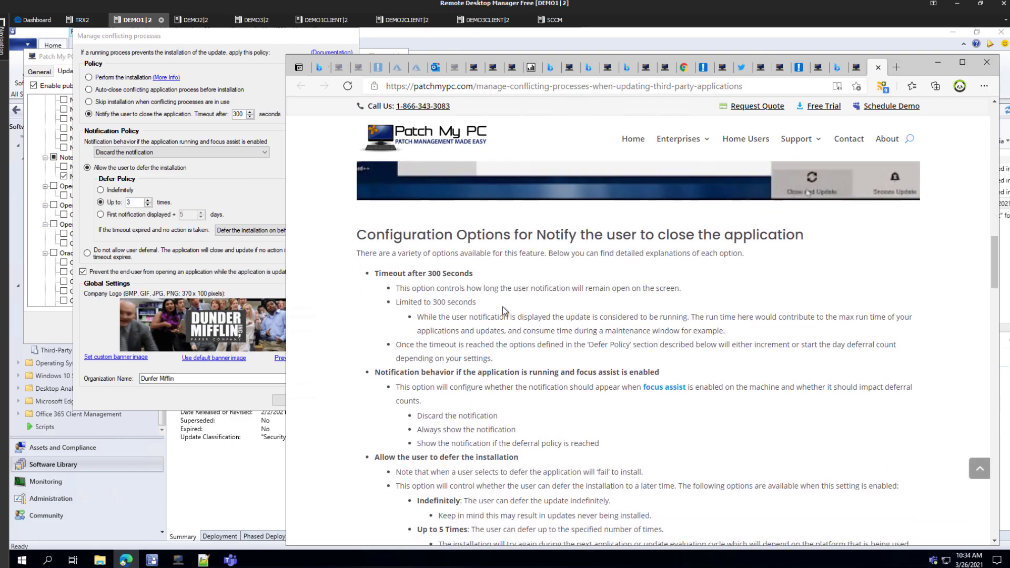
{"action": "scroll", "coordinate": [503, 307], "scroll_direction": "down", "scroll_amount": 15}
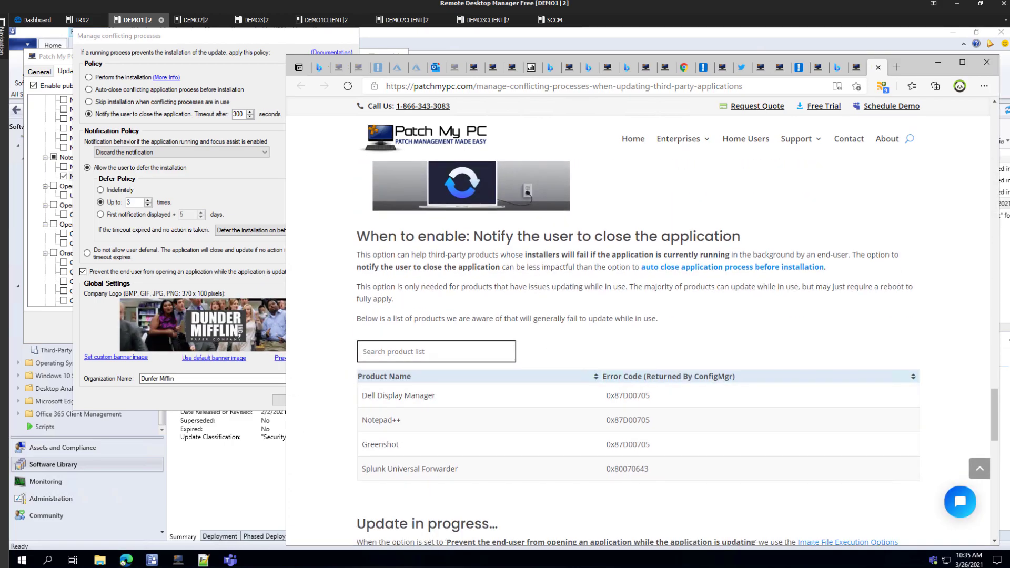
{"action": "mouse_move", "coordinate": [346, 331]}
{"action": "left_mouse_down"}
{"action": "mouse_move", "coordinate": [681, 423]}
{"action": "mouse_move", "coordinate": [751, 489]}
{"action": "left_mouse_up"}
{"action": "key", "text": "Escape"}
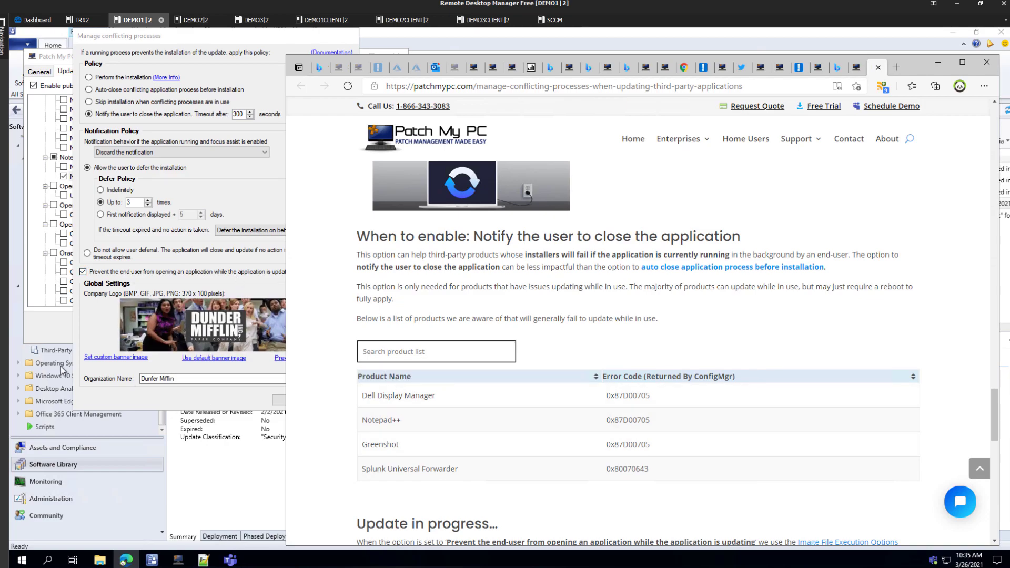
Return to the Notepad++ (x64) conflicting process settings and examine the timeout and the focus assist notification behavior.
{"action": "left_click", "coordinate": [126, 394]}
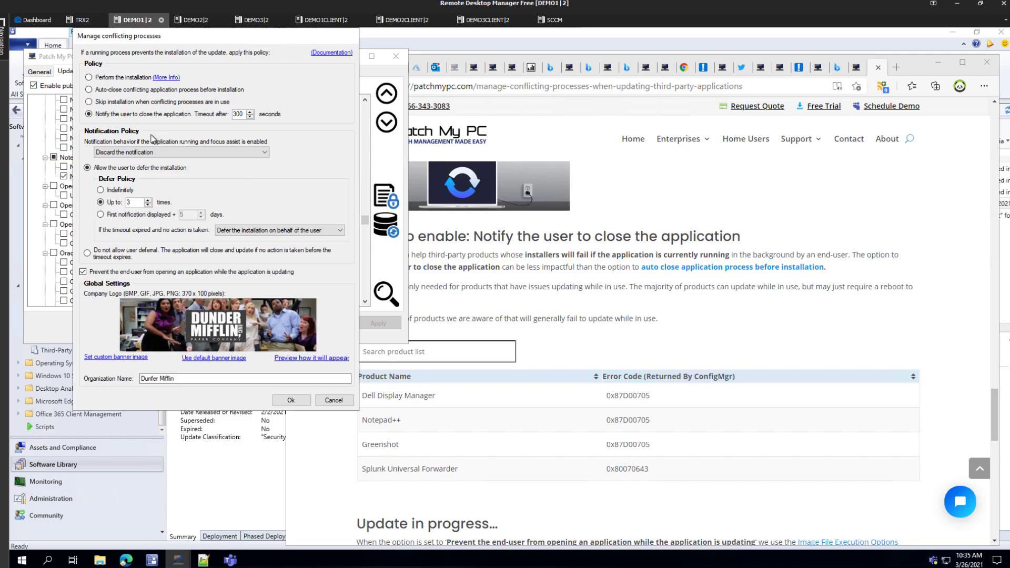
{"action": "key", "text": "ctrl+1"}
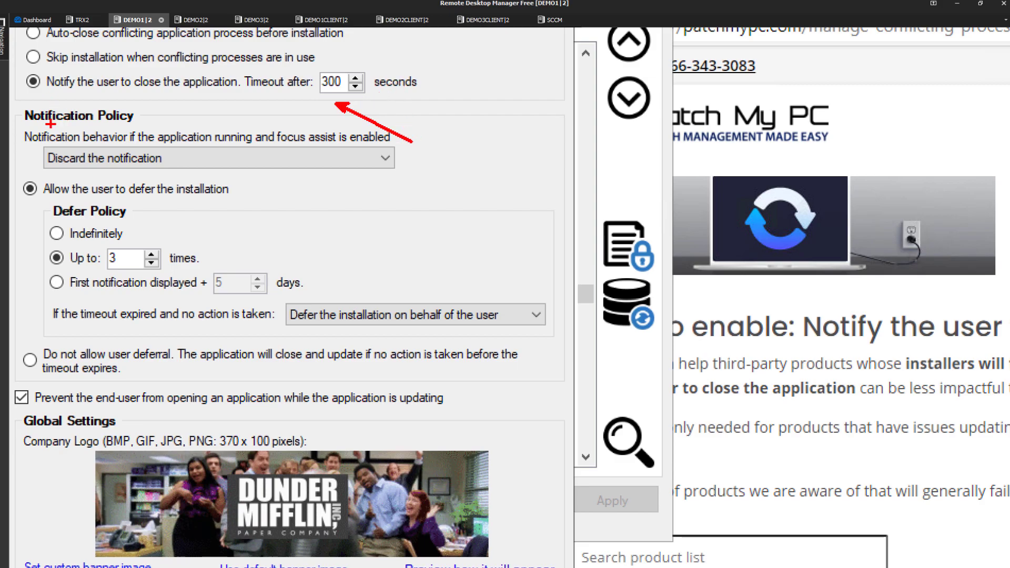
{"action": "left_click_drag", "start_coordinate": [24, 143], "coordinate": [417, 174]}
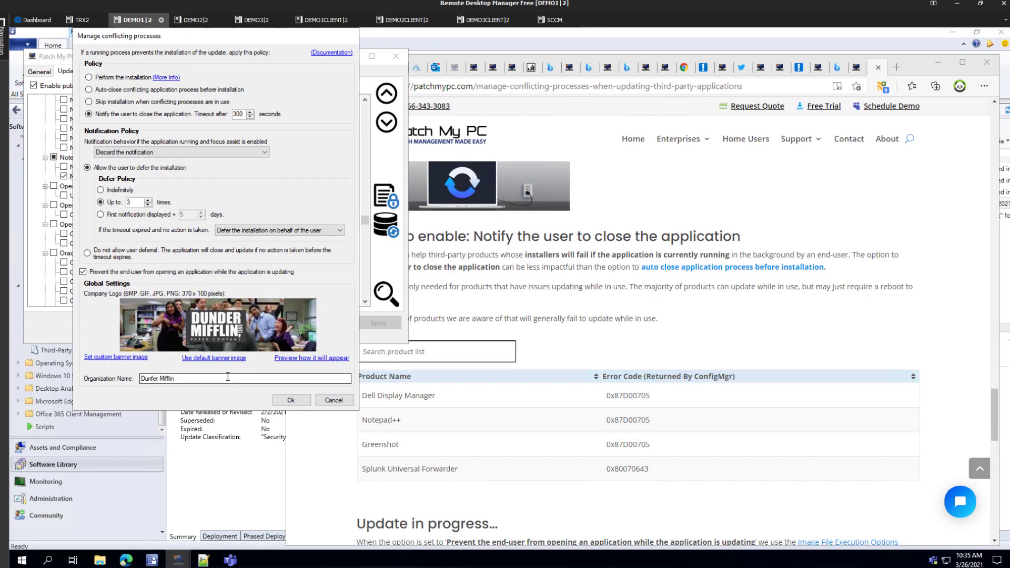
Preview the update notification with the custom banner, and preview it again with the default banner image.
{"action": "left_click", "coordinate": [328, 361]}
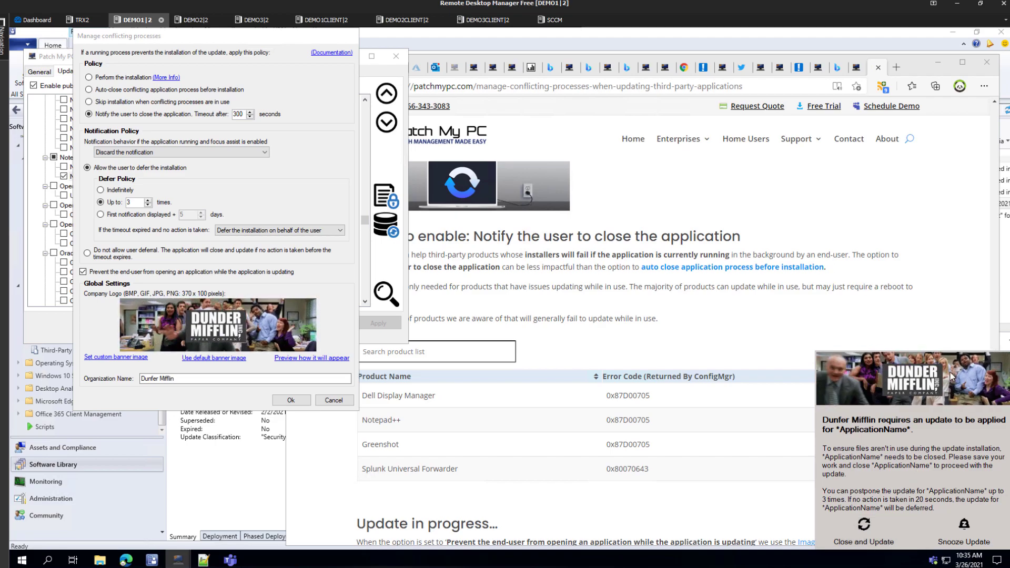
{"action": "left_click", "coordinate": [876, 536]}
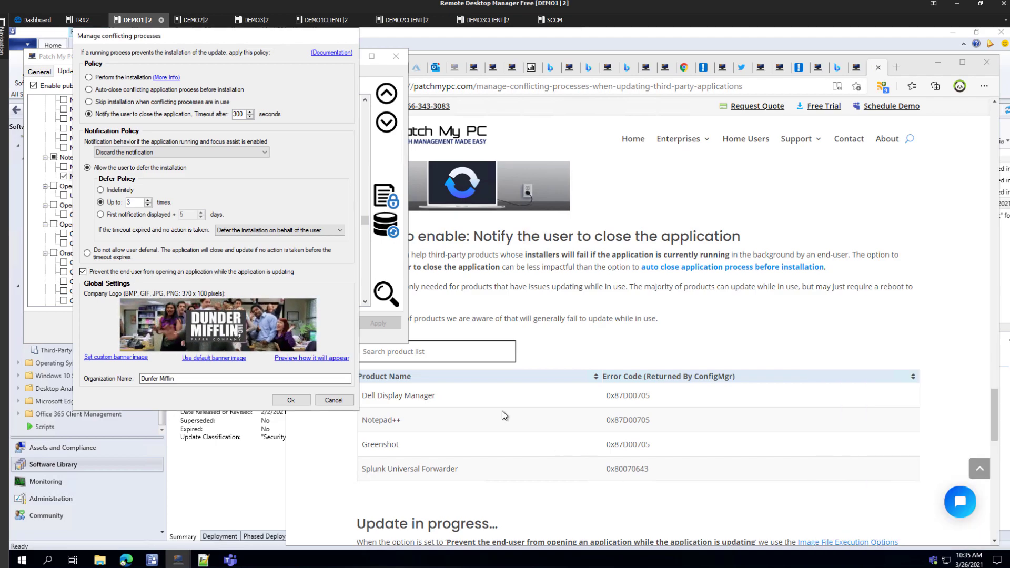
{"action": "left_click", "coordinate": [217, 361]}
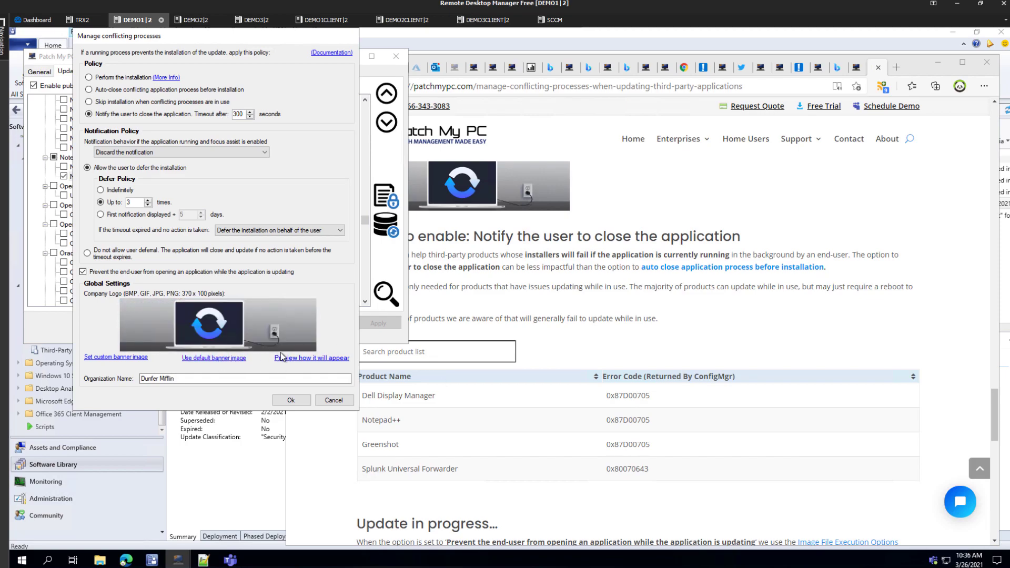
{"action": "left_click", "coordinate": [304, 360]}
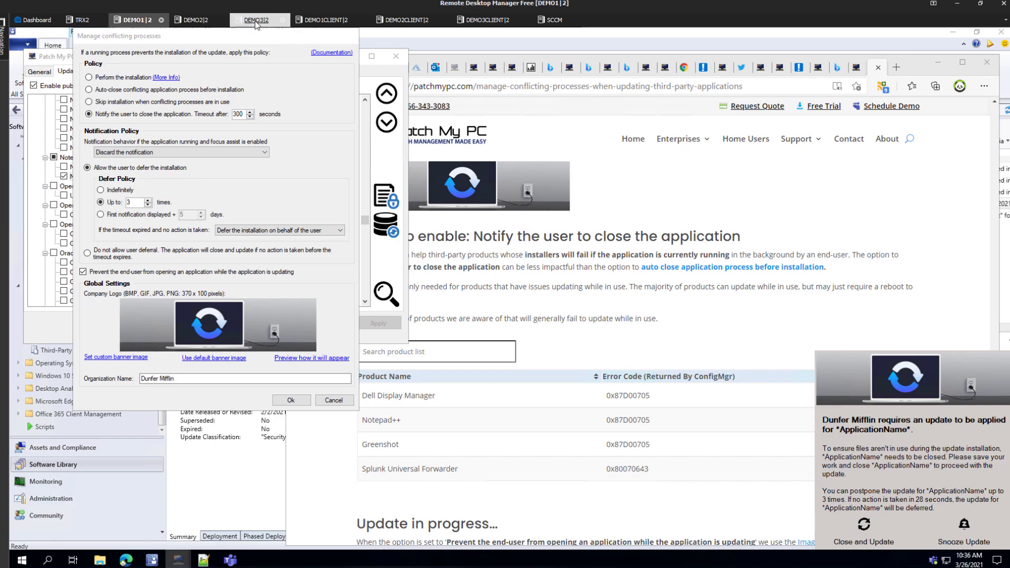
Switch to the DEMO1CLIENT session and install the Notepad++ 7.9.2 (x64) update from Software Center.
{"action": "left_click", "coordinate": [327, 21]}
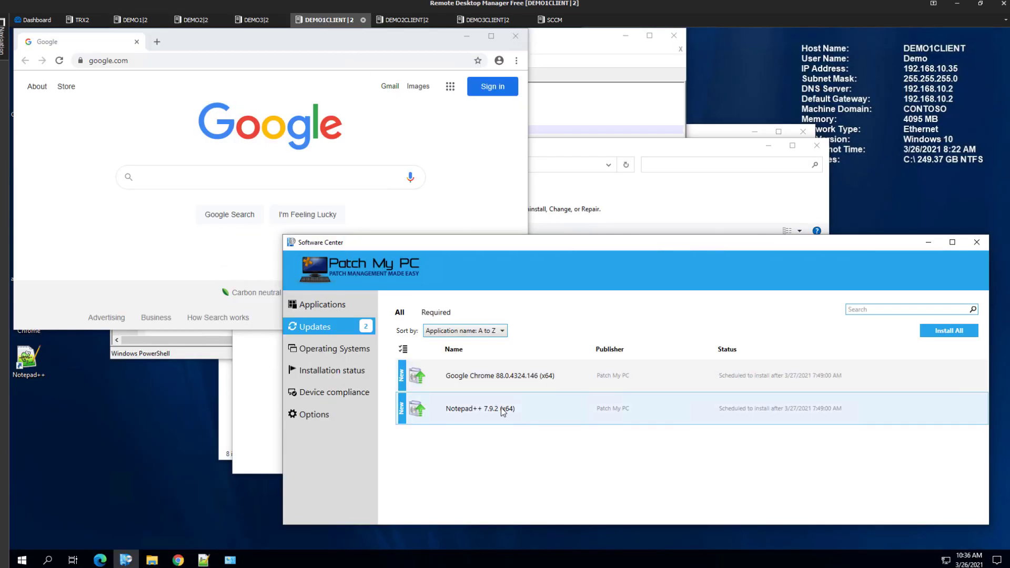
{"action": "left_click", "coordinate": [501, 406]}
{"action": "left_click_drag", "start_coordinate": [543, 242], "coordinate": [339, 66]}
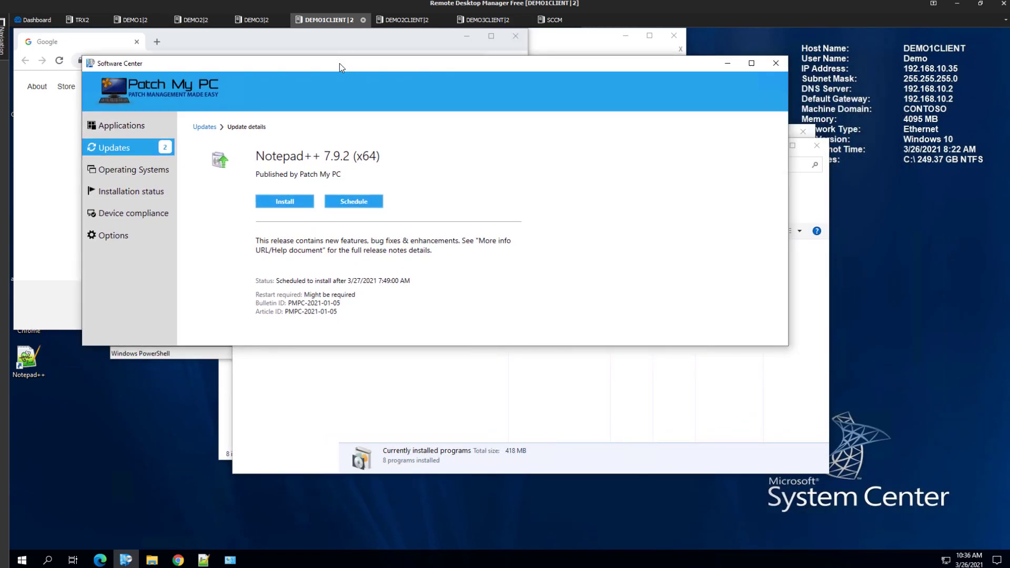
{"action": "left_click", "coordinate": [282, 205]}
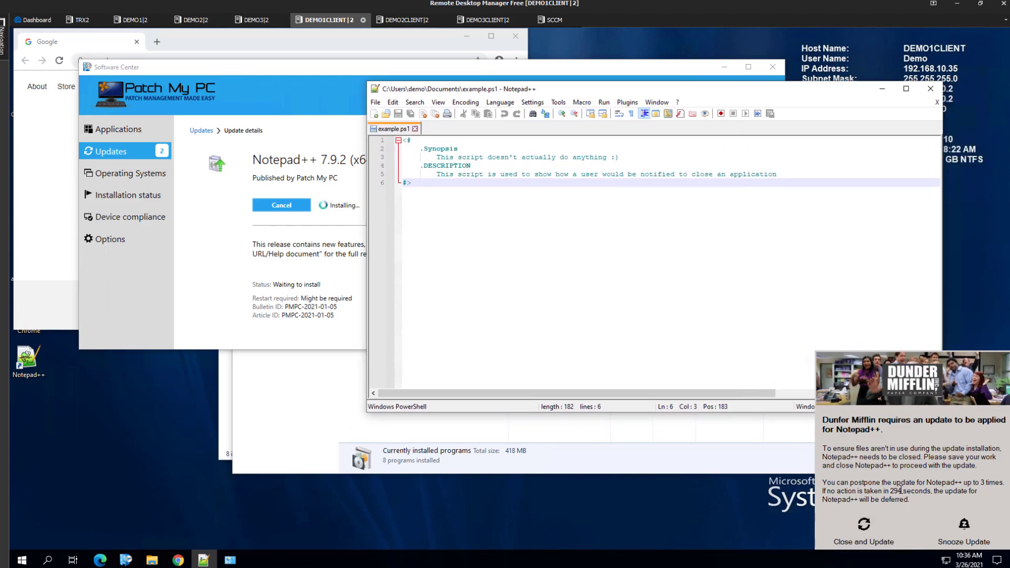
Choose Close and Update in the Notepad++ notification, and try to launch Notepad++ from the desktop during the update.
{"action": "triple_click", "coordinate": [903, 490]}
{"action": "left_click", "coordinate": [893, 491]}
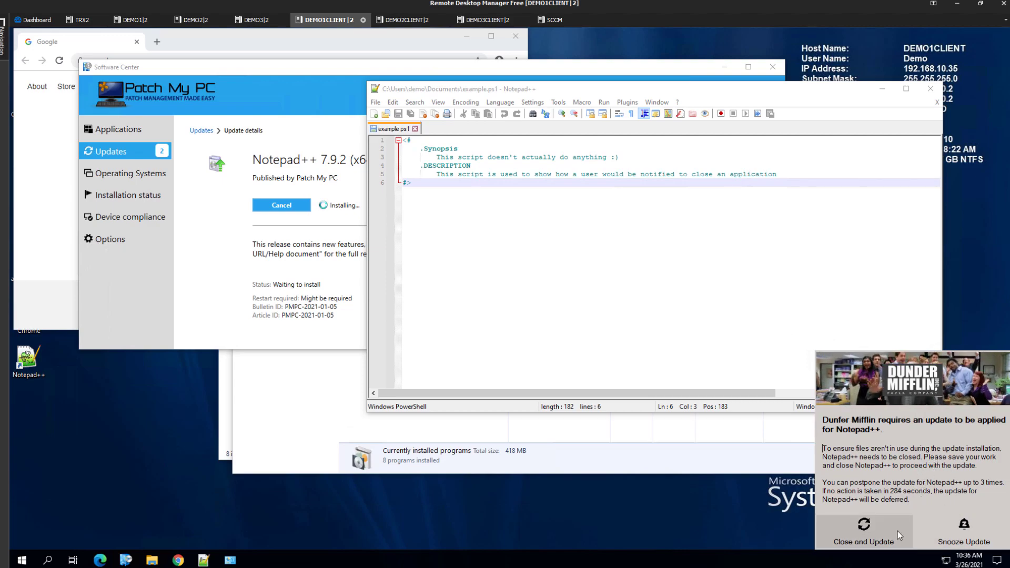
{"action": "left_click", "coordinate": [866, 527]}
{"action": "double_click", "coordinate": [26, 368]}
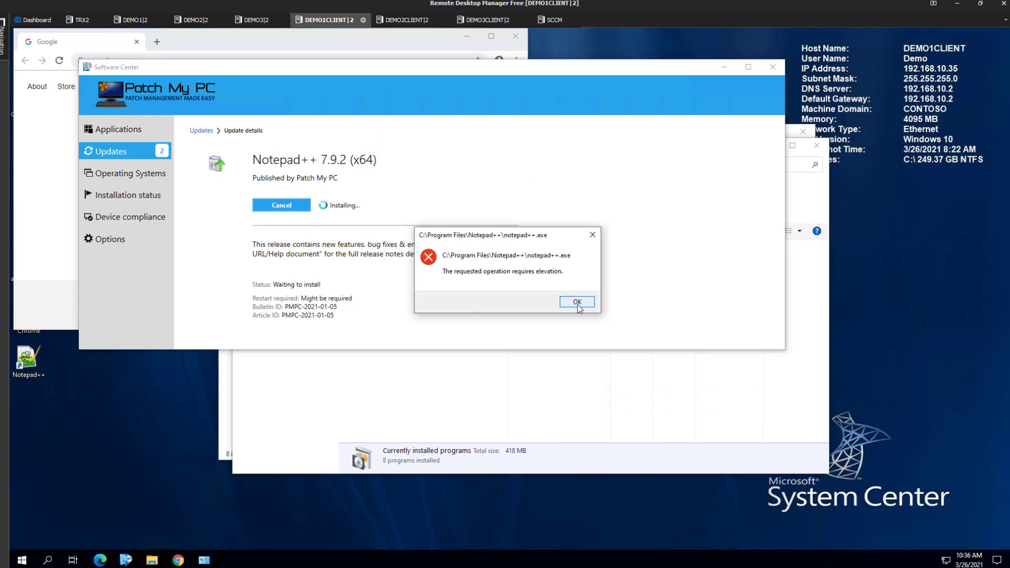
{"action": "left_click", "coordinate": [577, 303]}
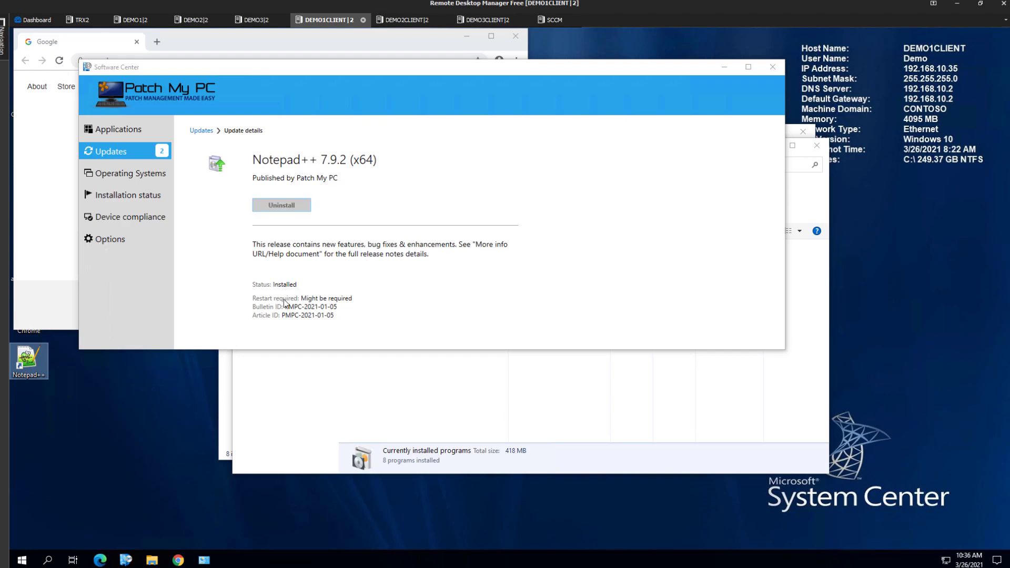
Launch Notepad++ to check its version in the About information, and return to the update details in Software Center.
{"action": "double_click", "coordinate": [42, 359]}
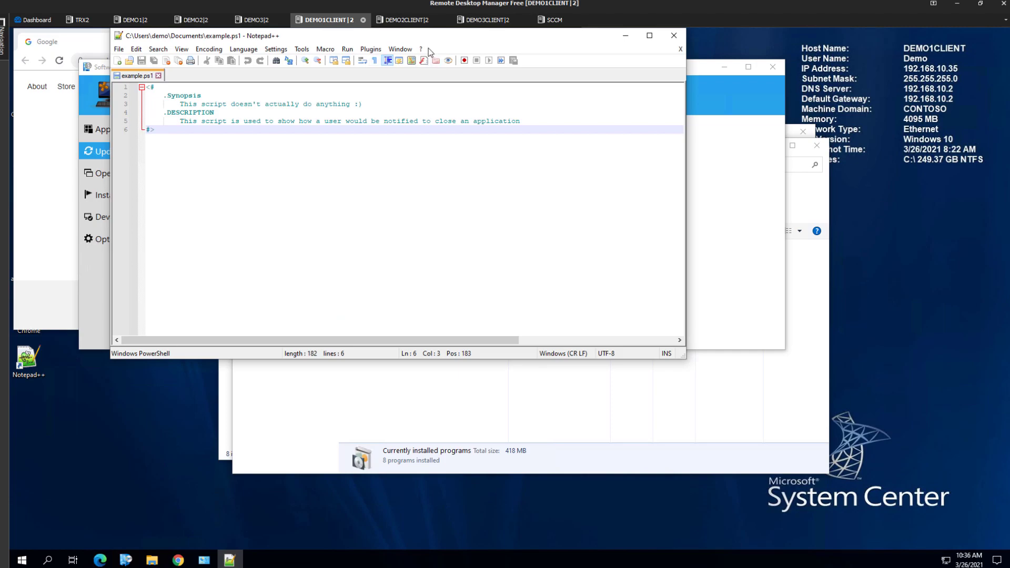
{"action": "left_click", "coordinate": [446, 178]}
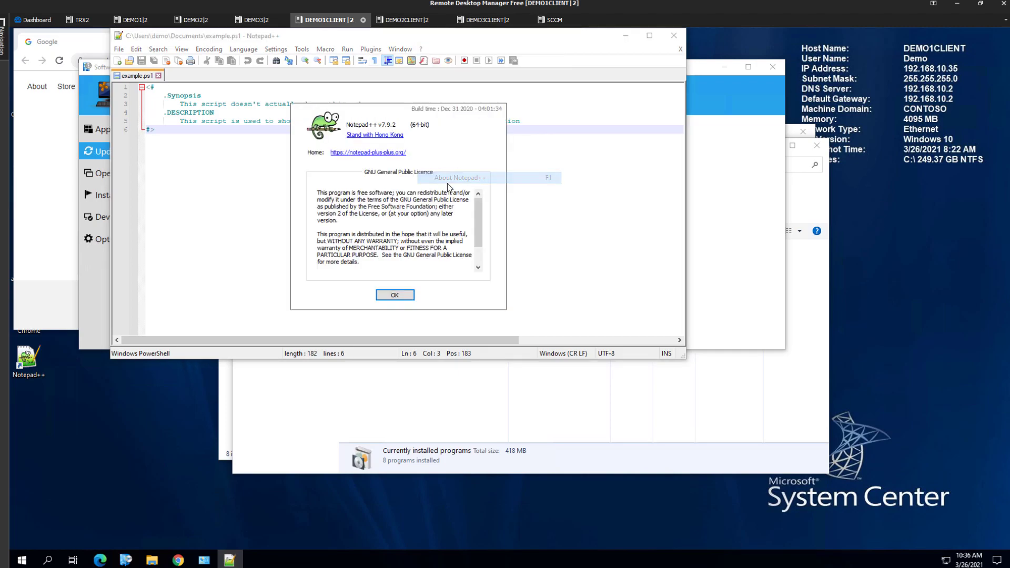
{"action": "left_click", "coordinate": [393, 296]}
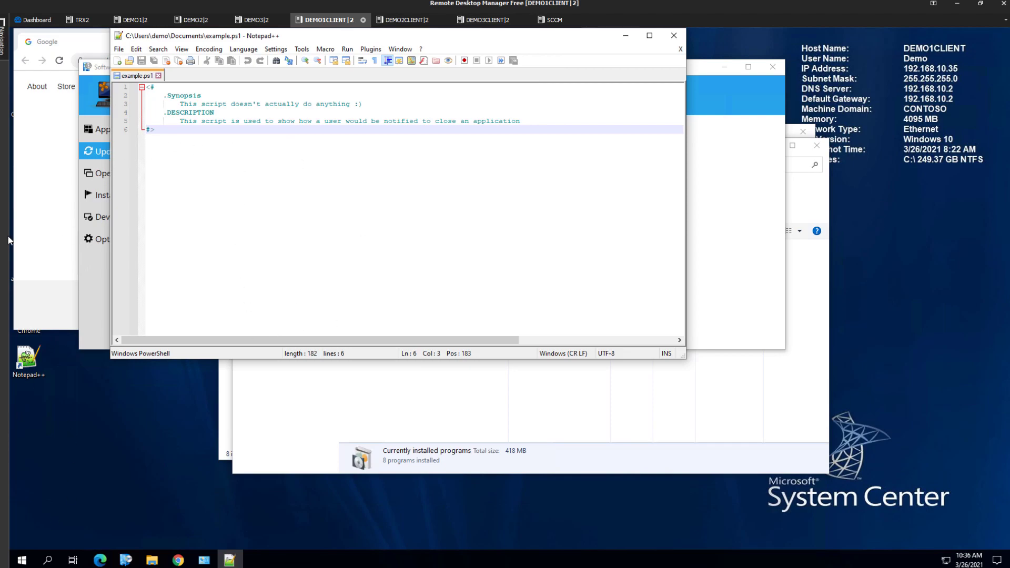
{"action": "left_click_drag", "start_coordinate": [217, 40], "coordinate": [378, 188]}
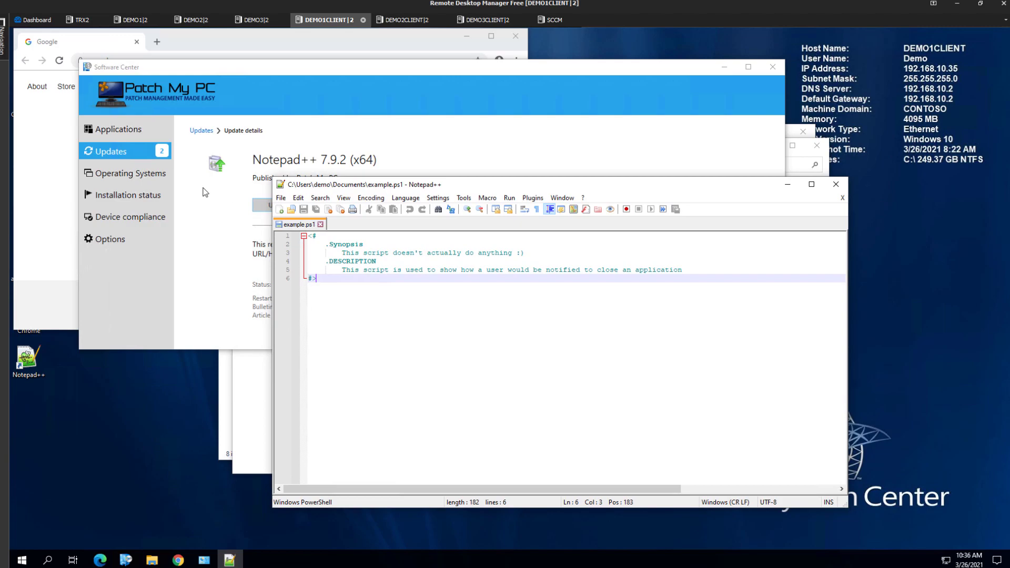
{"action": "left_click", "coordinate": [257, 209]}
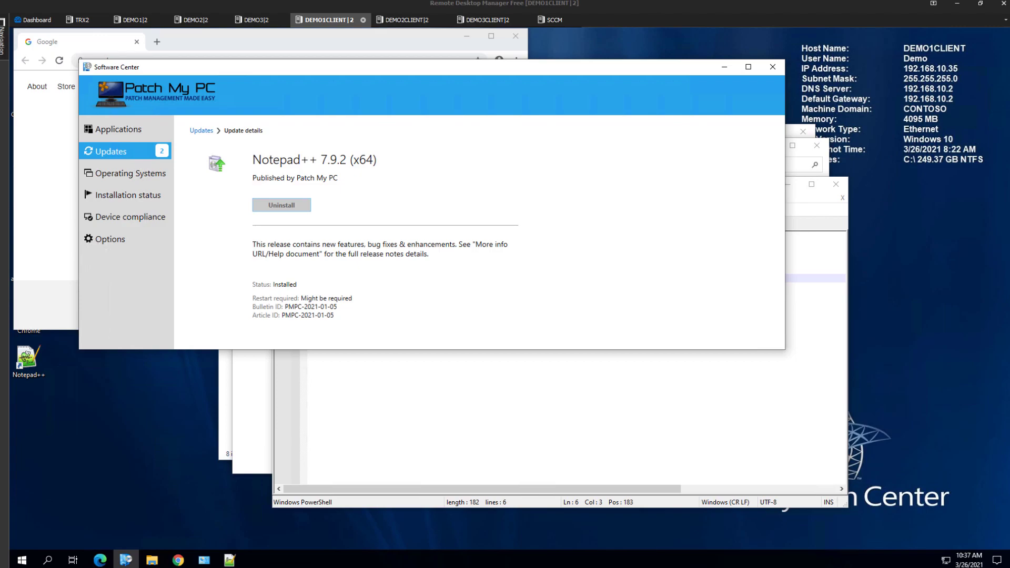
Switch to the DEMO1 session and view the customization options for Adobe Acrobat Reader DC Continuous (en-US) under Intune Updates.
{"action": "left_click", "coordinate": [135, 20]}
{"action": "left_click", "coordinate": [333, 400]}
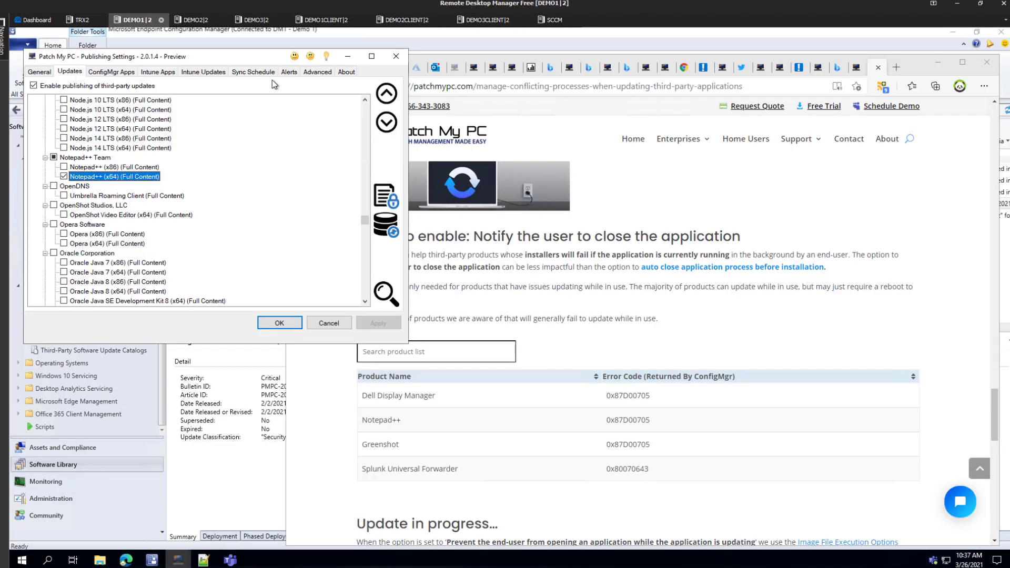
{"action": "left_click", "coordinate": [222, 75]}
{"action": "left_click", "coordinate": [82, 130]}
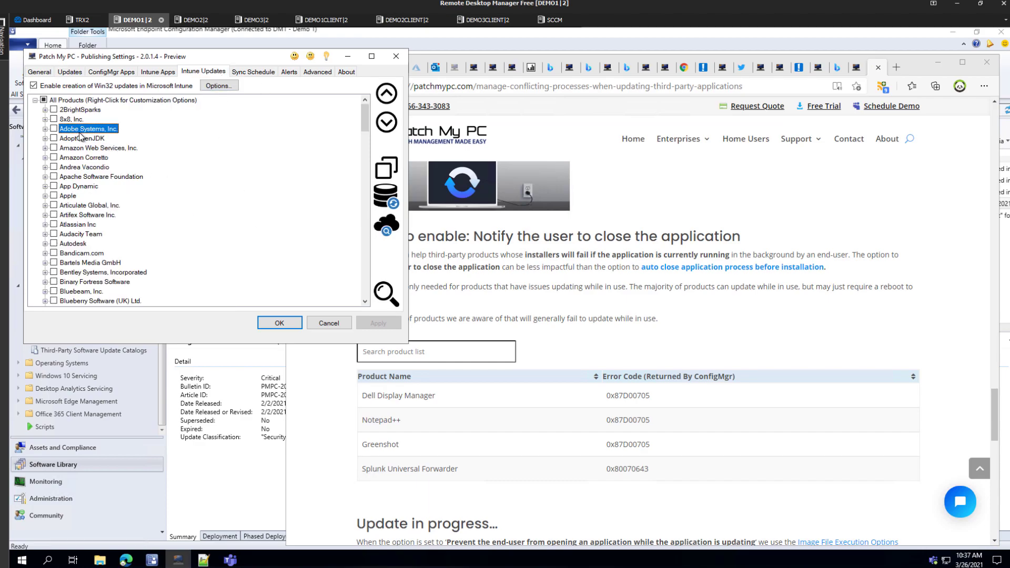
{"action": "double_click", "coordinate": [82, 132]}
{"action": "right_click", "coordinate": [85, 148]}
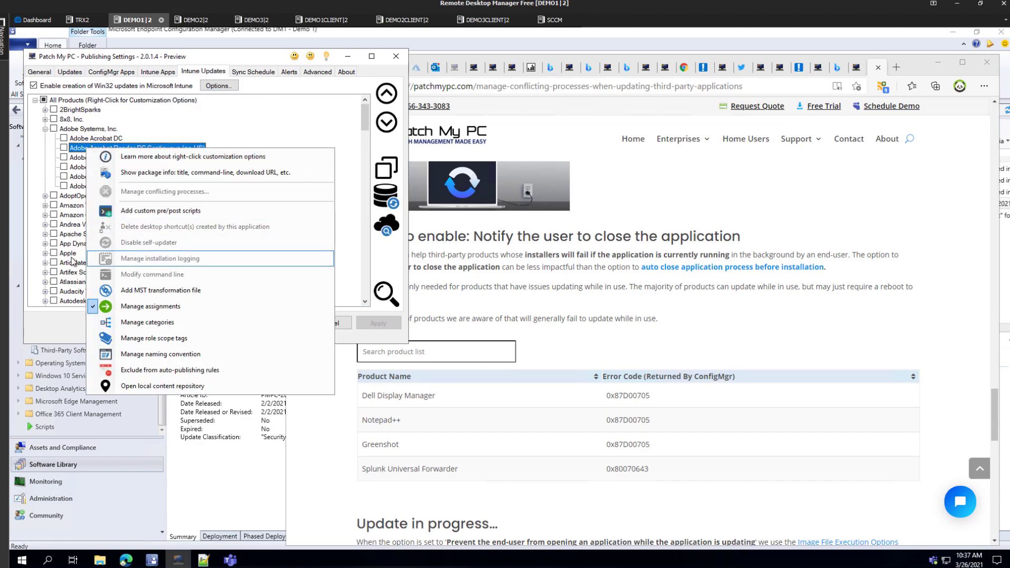
Enable Articulate 360 under Articulate Global, view its conflicting process settings, and cancel that dialog.
{"action": "left_click", "coordinate": [47, 262]}
{"action": "right_click", "coordinate": [82, 273]}
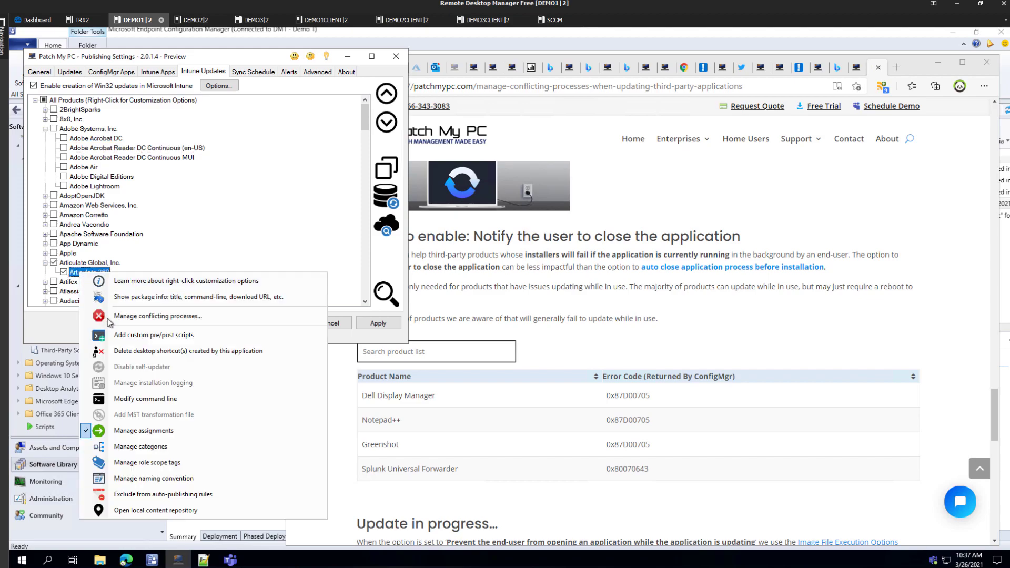
{"action": "left_click", "coordinate": [111, 319]}
{"action": "left_click", "coordinate": [127, 115]}
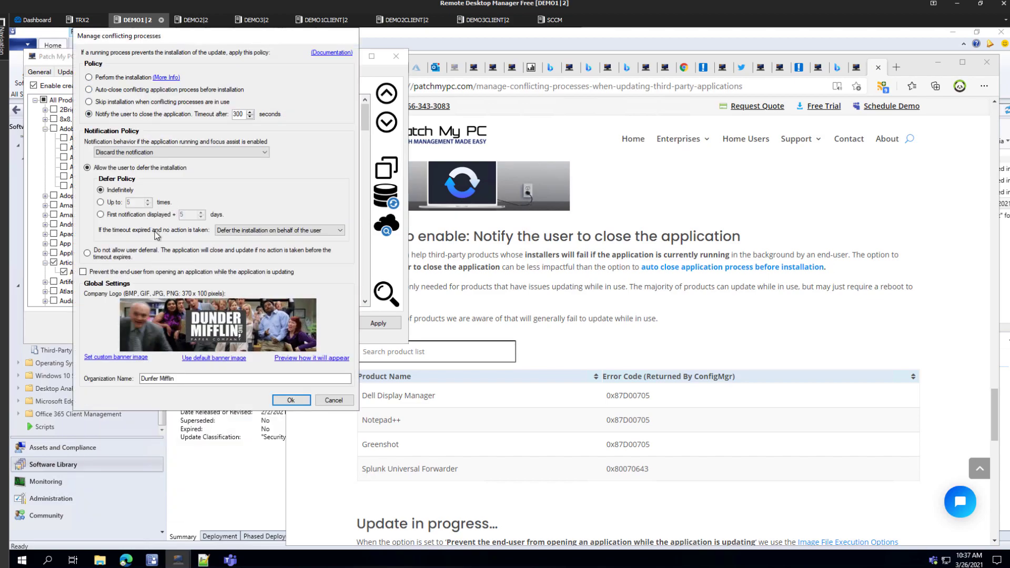
{"action": "left_click", "coordinate": [347, 403]}
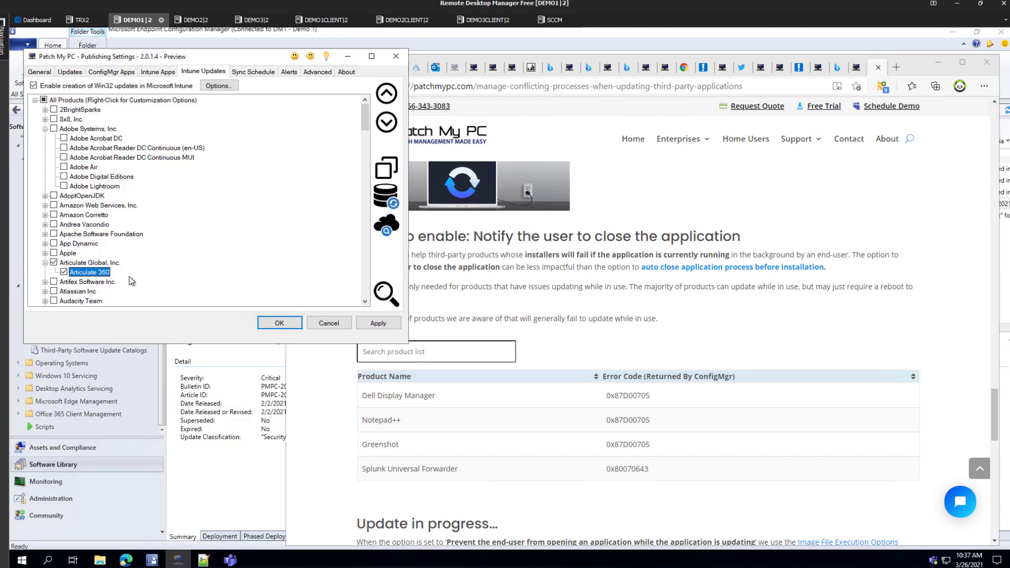
Search the ConfigMgr Apps products for Google Chrome and open the conflicting process settings of Google Chrome (x64).
{"action": "left_click", "coordinate": [119, 72]}
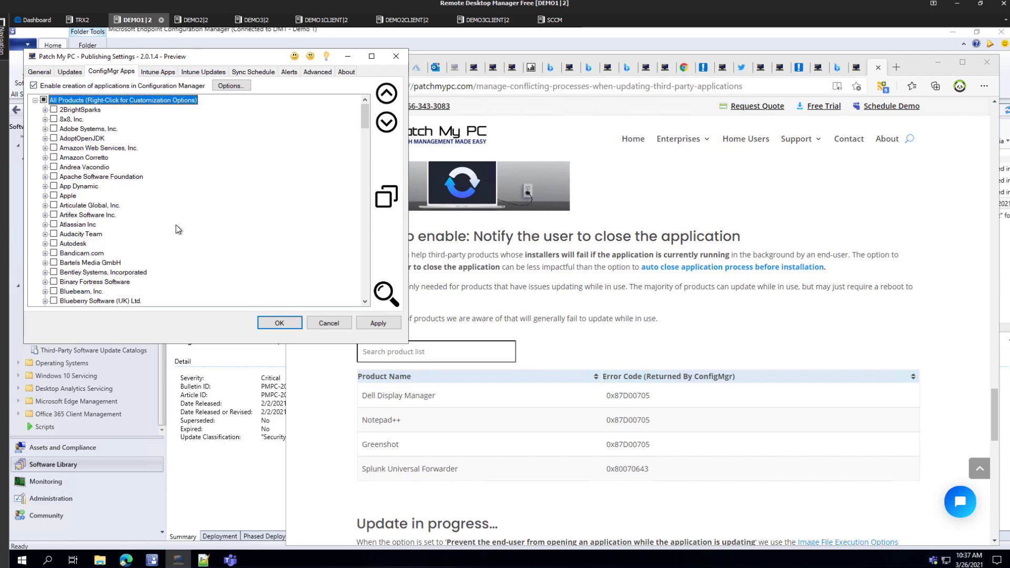
{"action": "key", "text": "ctrl+f"}
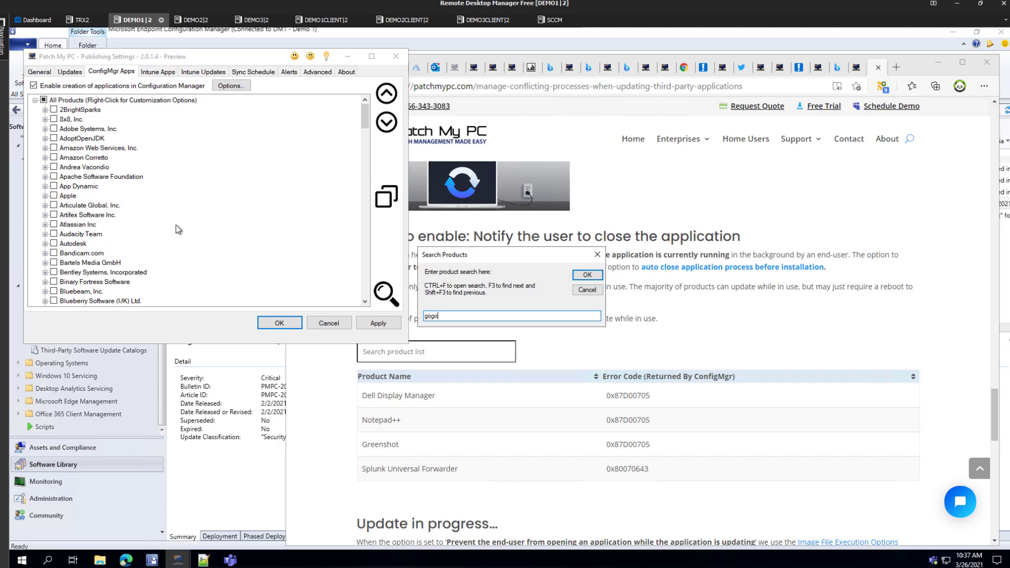
{"action": "type", "text": "google chro"}
{"action": "key", "text": "Return"}
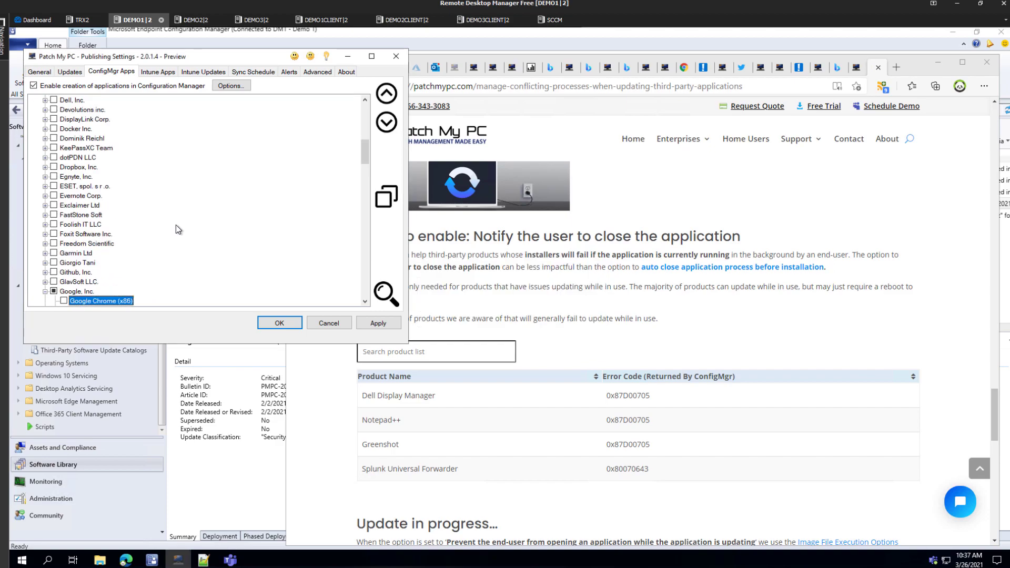
{"action": "right_click", "coordinate": [122, 226]}
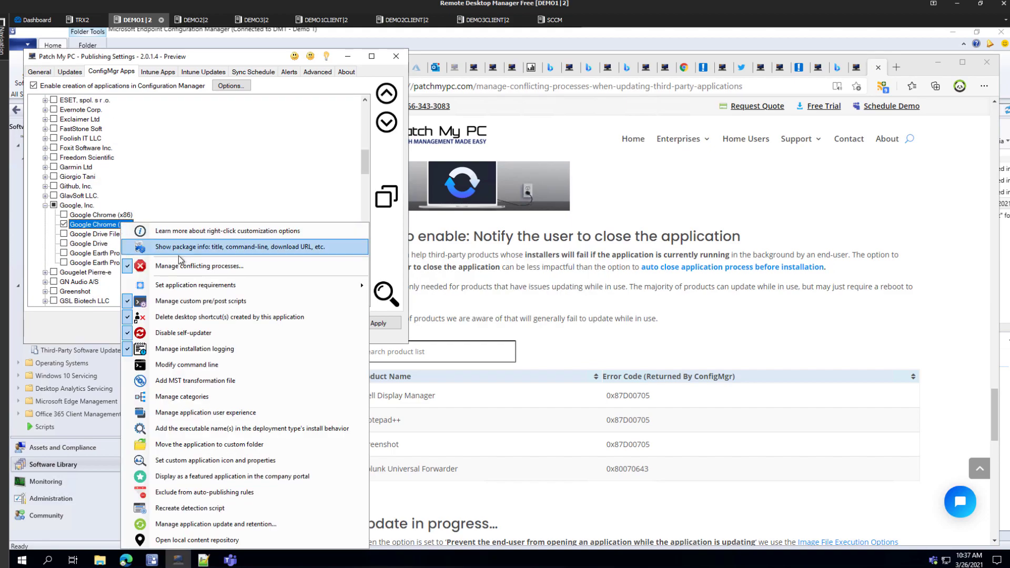
{"action": "left_click", "coordinate": [178, 266]}
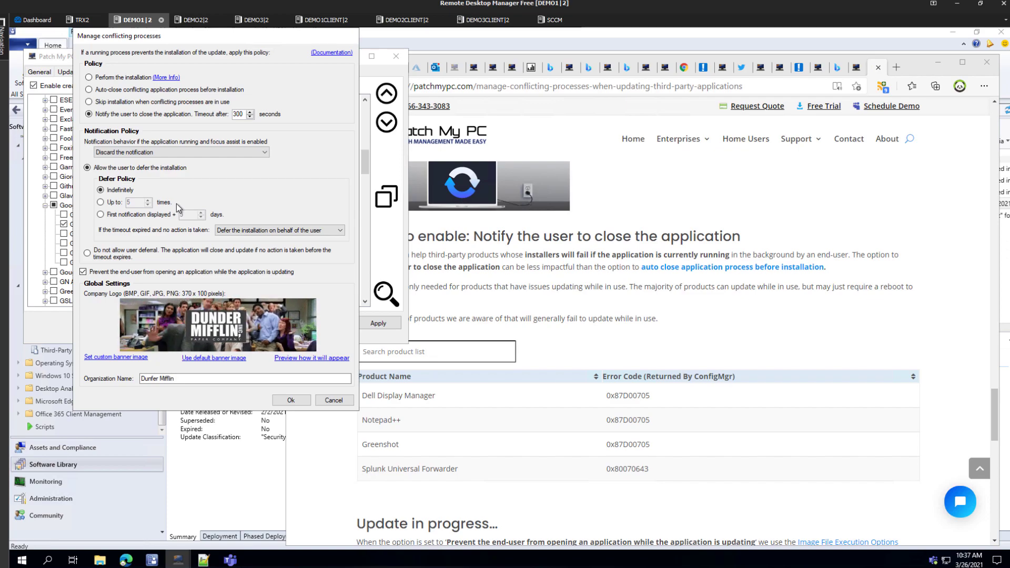
Switch to the Teams meeting chat, enlarge the text to read the question about enforcing and customizing the pop-up, and move the window away.
{"action": "key", "text": "alt+Tab"}
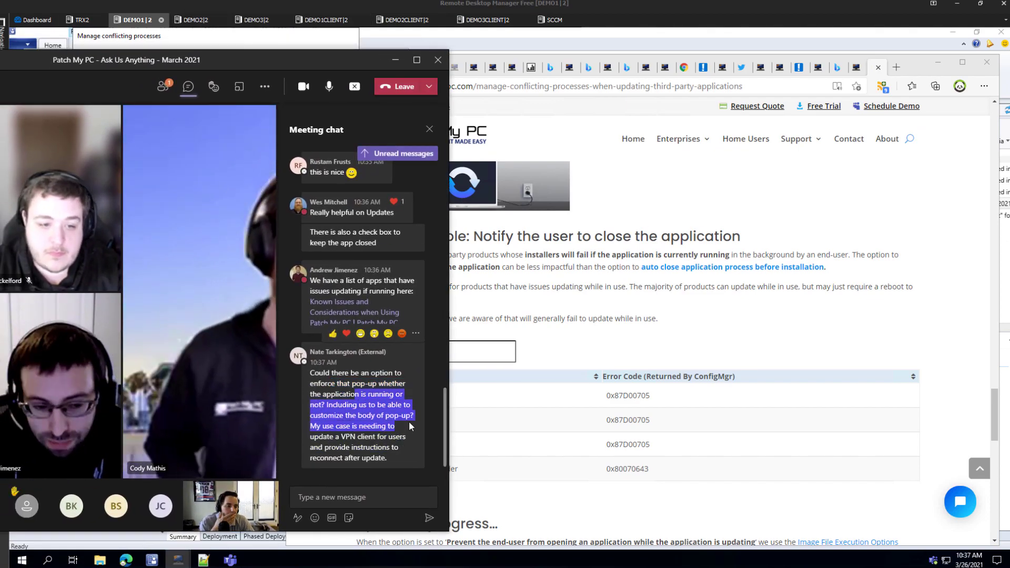
{"action": "left_click_drag", "start_coordinate": [385, 437], "coordinate": [403, 459]}
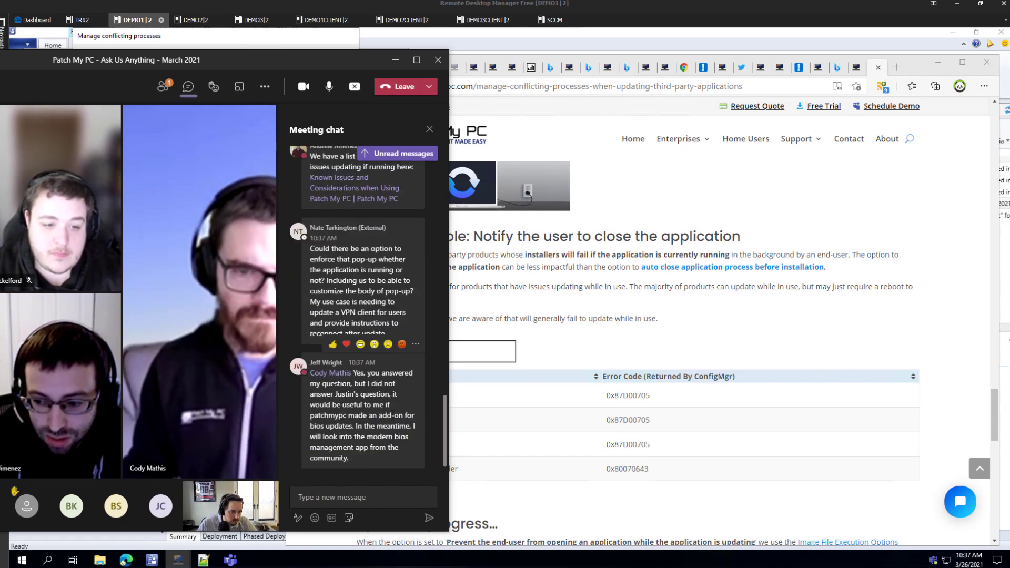
{"action": "key", "text": "ctrl+equal"}
{"action": "key", "text": "ctrl+equal"}
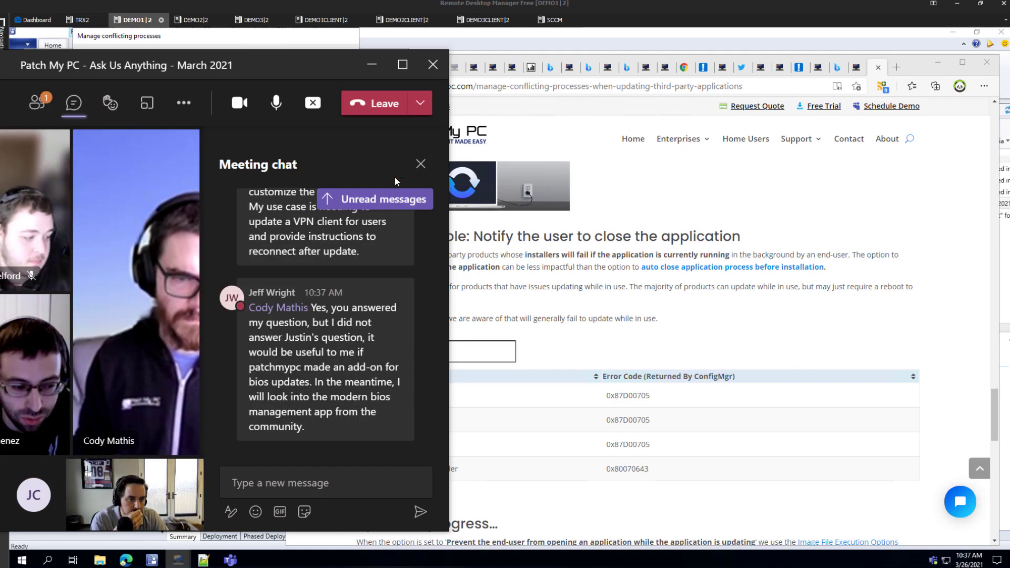
{"action": "scroll", "coordinate": [349, 325], "scroll_direction": "up", "scroll_amount": 3}
{"action": "left_click_drag", "start_coordinate": [318, 324], "coordinate": [351, 411]}
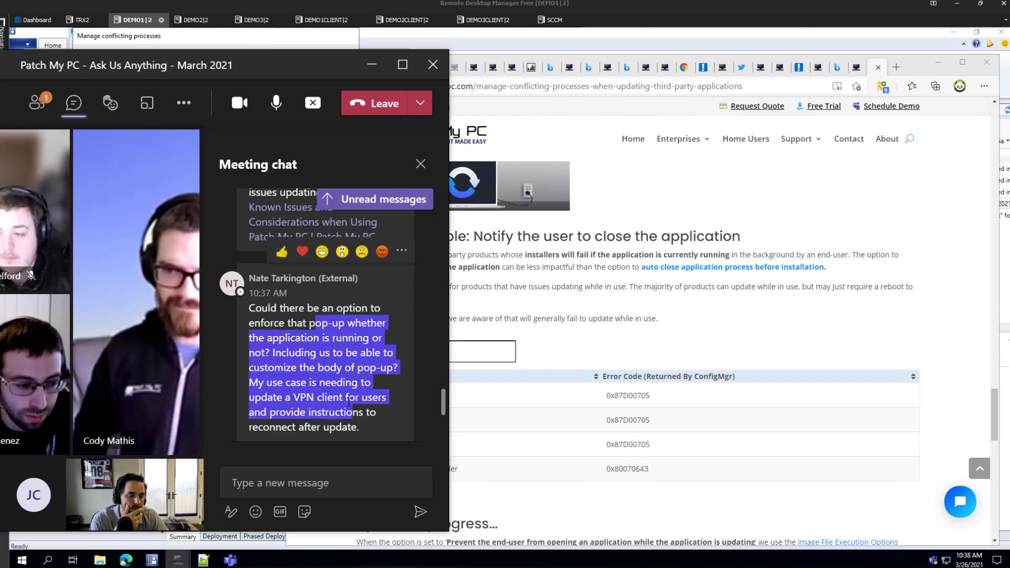
{"action": "left_click", "coordinate": [364, 424]}
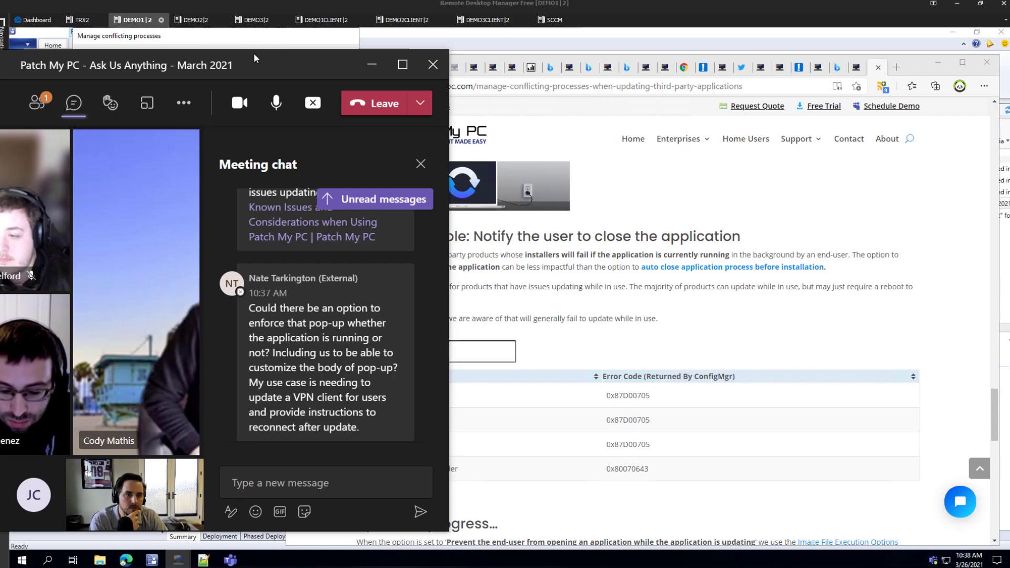
{"action": "left_click_drag", "start_coordinate": [250, 54], "coordinate": [0, 52]}
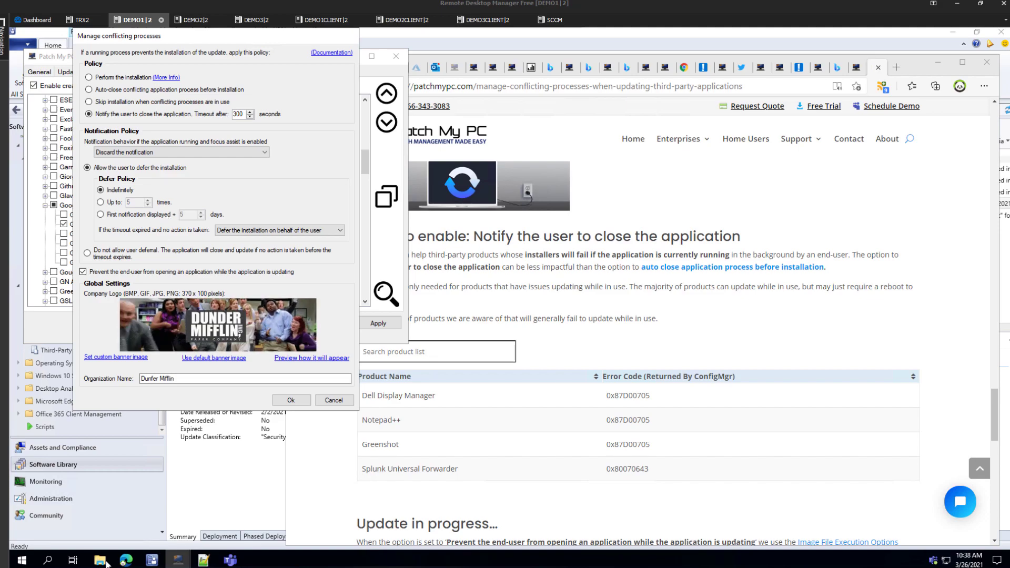
Switch to the Edge browser and open the feature request site at ideas.patchmypc.com.
{"action": "left_click", "coordinate": [126, 560]}
{"action": "left_click", "coordinate": [573, 85]}
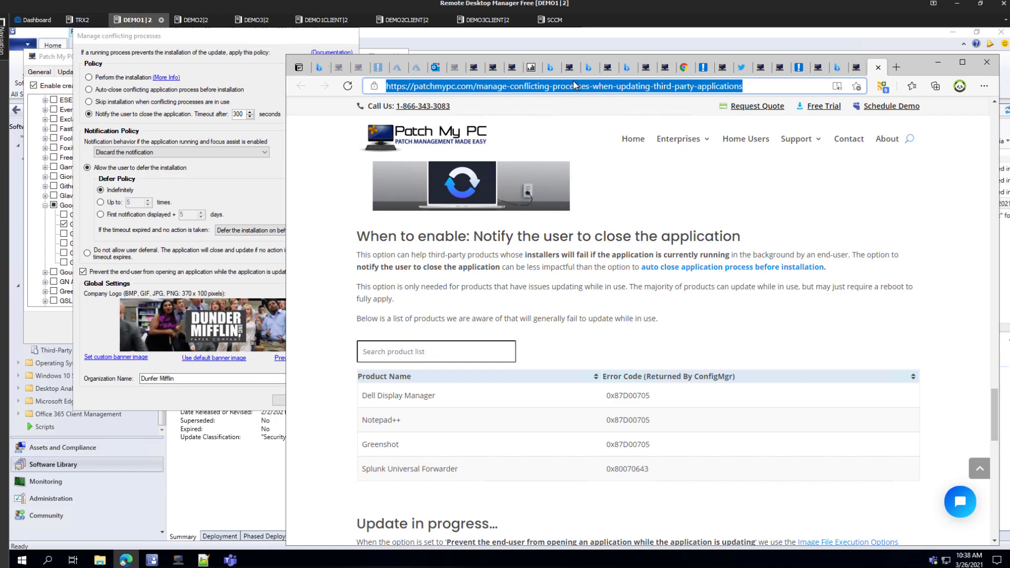
{"action": "type", "text": "ideas"}
{"action": "key", "text": "ctrl+Return"}
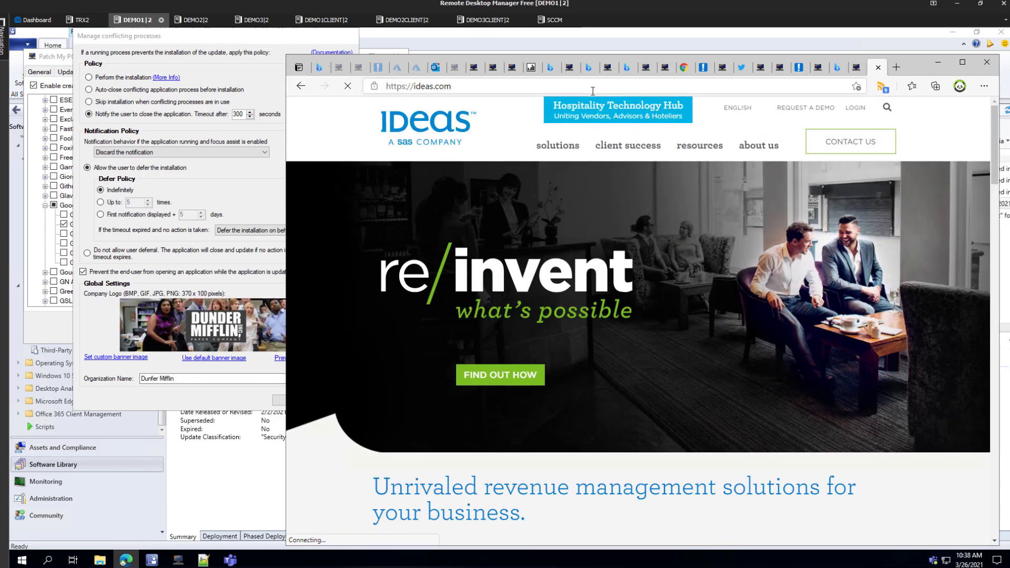
{"action": "left_click", "coordinate": [526, 83]}
{"action": "type", "text": "ideas."}
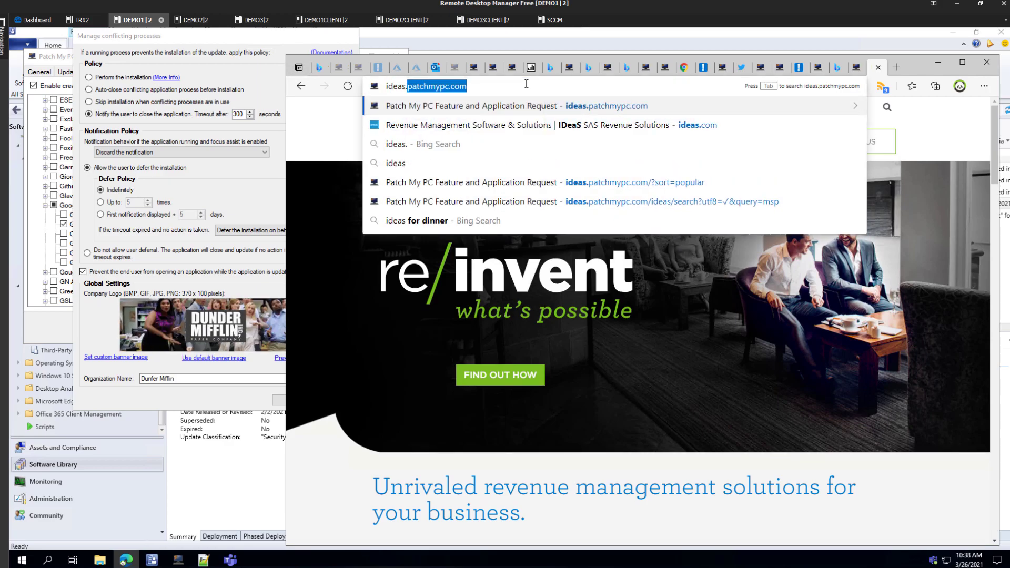
{"action": "key", "text": "Return"}
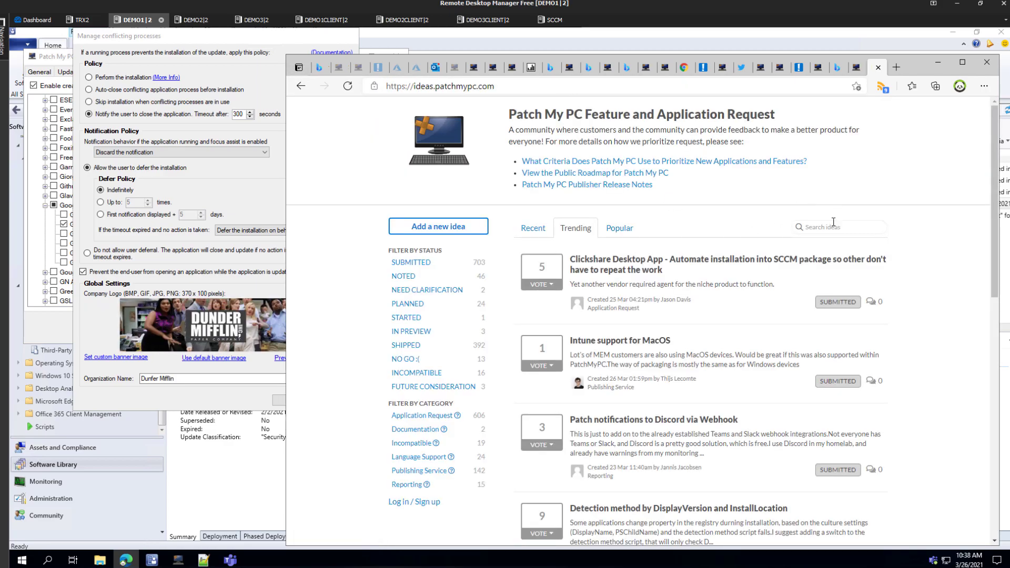
Search the ideas for "interaction" and open "Interactive Notification to User Close Pop Up Running Update Program".
{"action": "left_click", "coordinate": [832, 227]}
{"action": "type", "text": "interaction"}
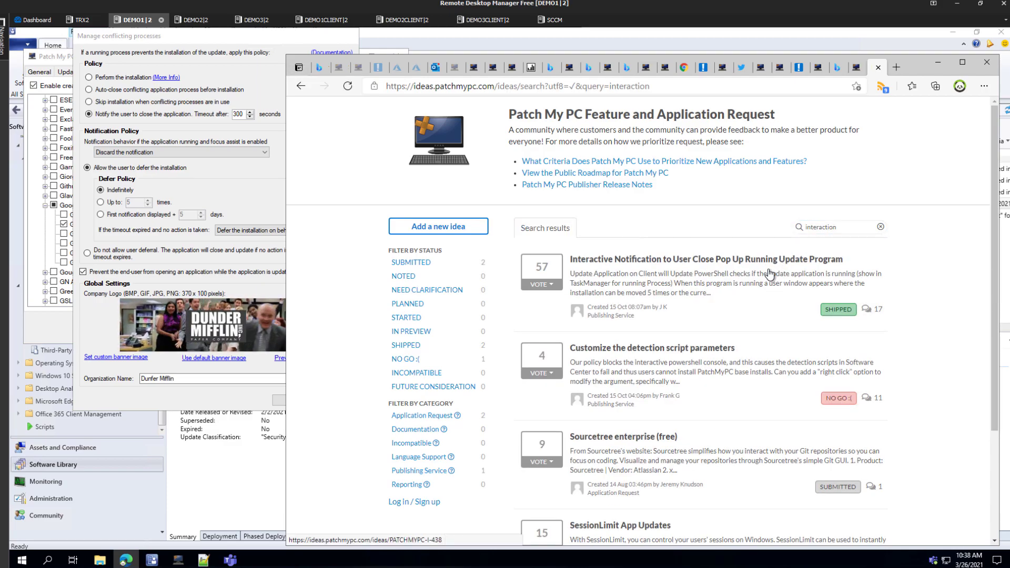
{"action": "left_click", "coordinate": [770, 272]}
{"action": "scroll", "coordinate": [626, 314], "scroll_direction": "down", "scroll_amount": 7}
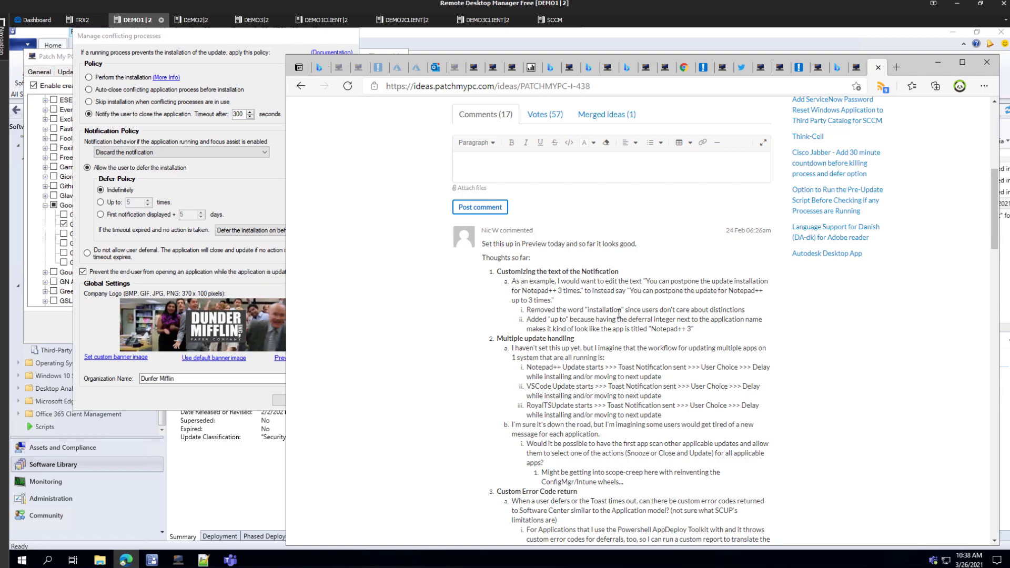
Find "always" on the idea page and read the comments about displaying a popup when there are no conflicting processes.
{"action": "key", "text": "ctrl+f"}
{"action": "type", "text": "always"}
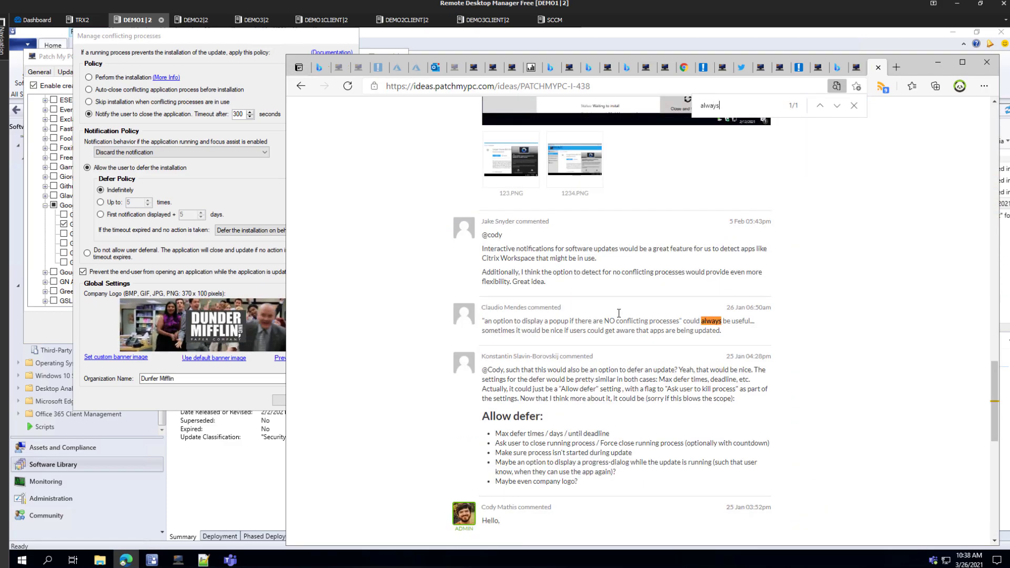
{"action": "scroll", "coordinate": [622, 316], "scroll_direction": "down", "scroll_amount": 5}
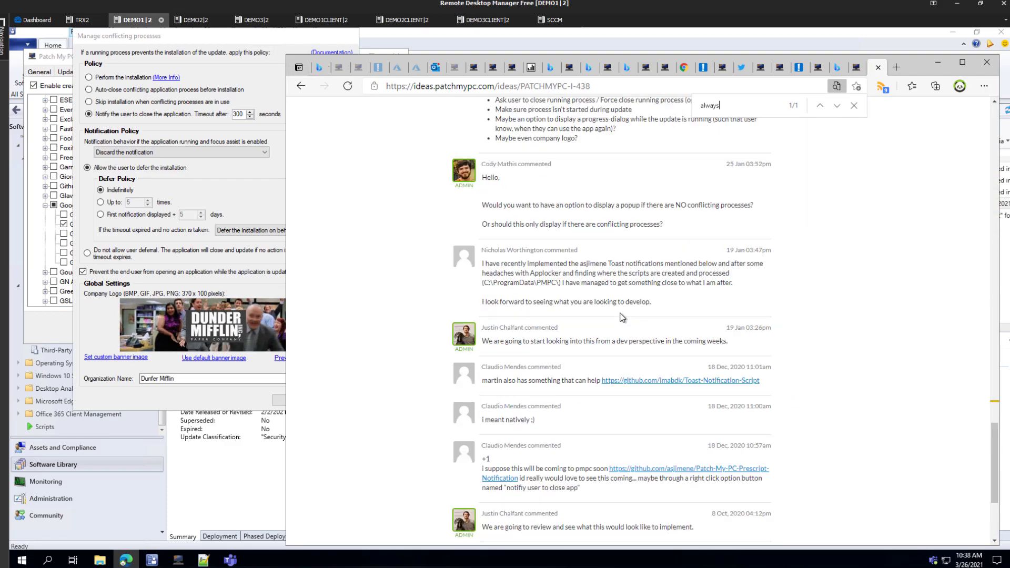
{"action": "scroll", "coordinate": [646, 300], "scroll_direction": "up", "scroll_amount": 3}
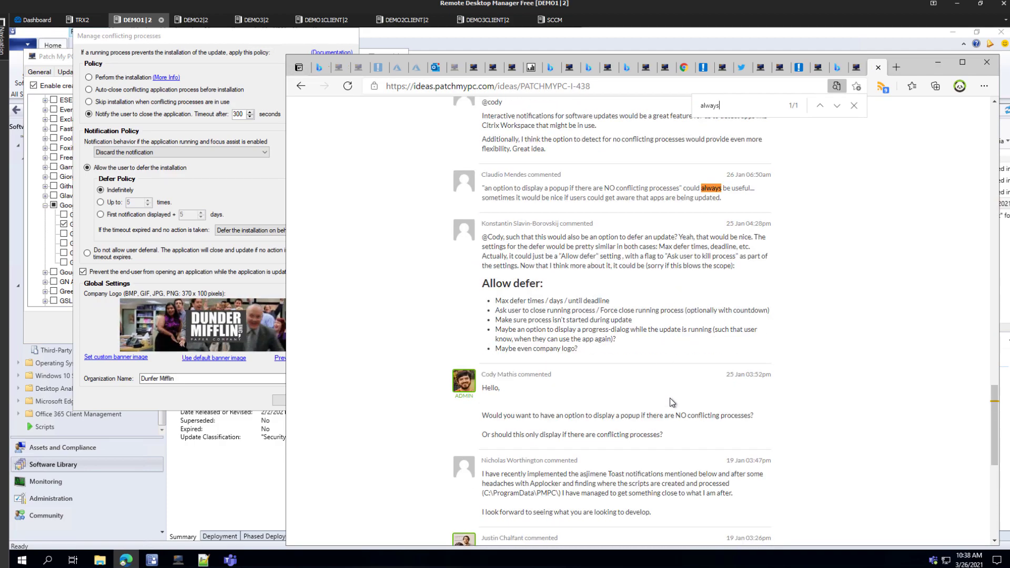
{"action": "left_click_drag", "start_coordinate": [696, 441], "coordinate": [496, 415]}
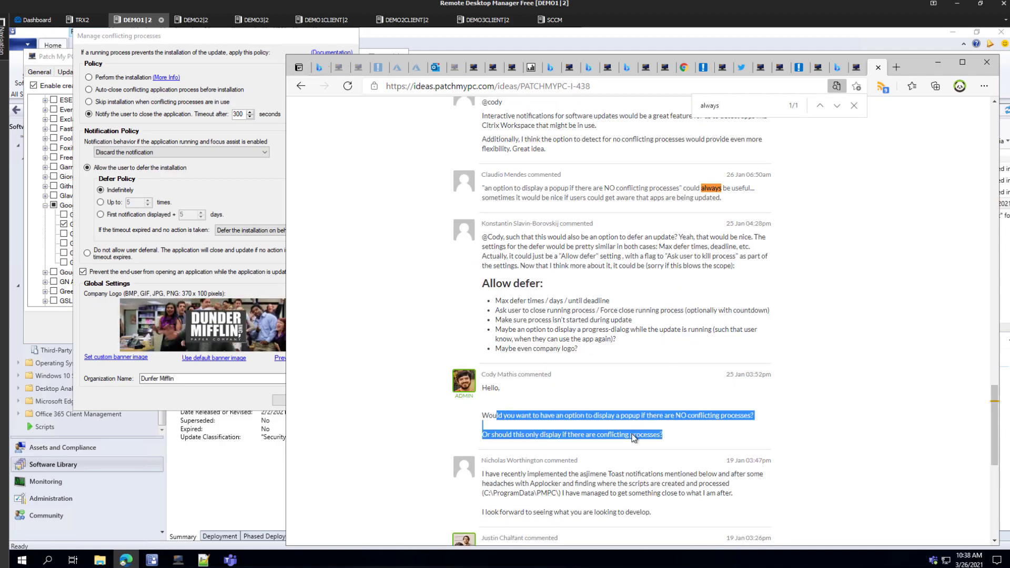
{"action": "left_click", "coordinate": [712, 432]}
Magnify and box the admin comment asking about a popup without conflicting processes, then highlight its two questions on the page.
{"action": "key", "text": "ctrl+1"}
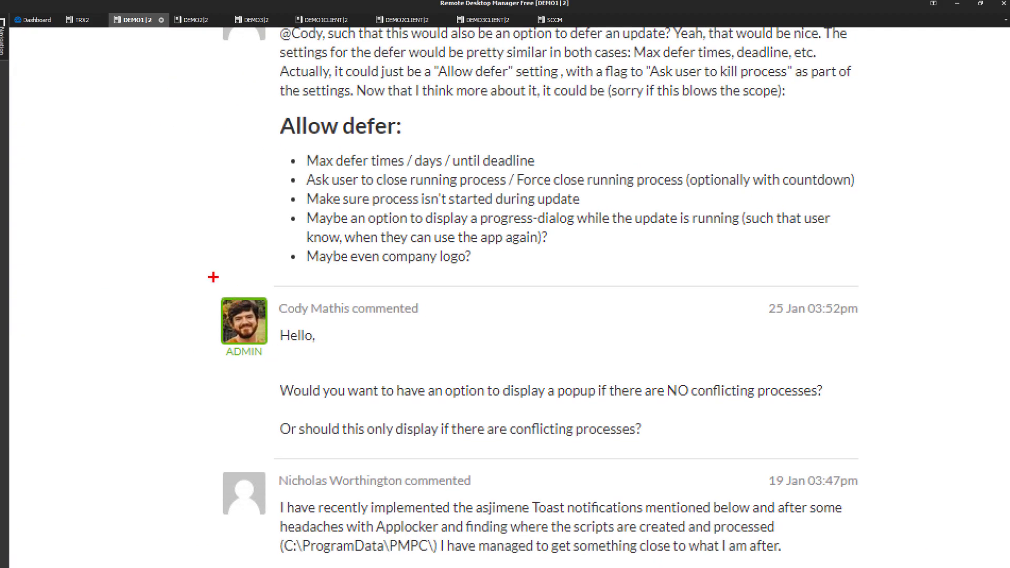
{"action": "left_click_drag", "start_coordinate": [242, 277], "coordinate": [894, 450]}
{"action": "key", "text": "Escape"}
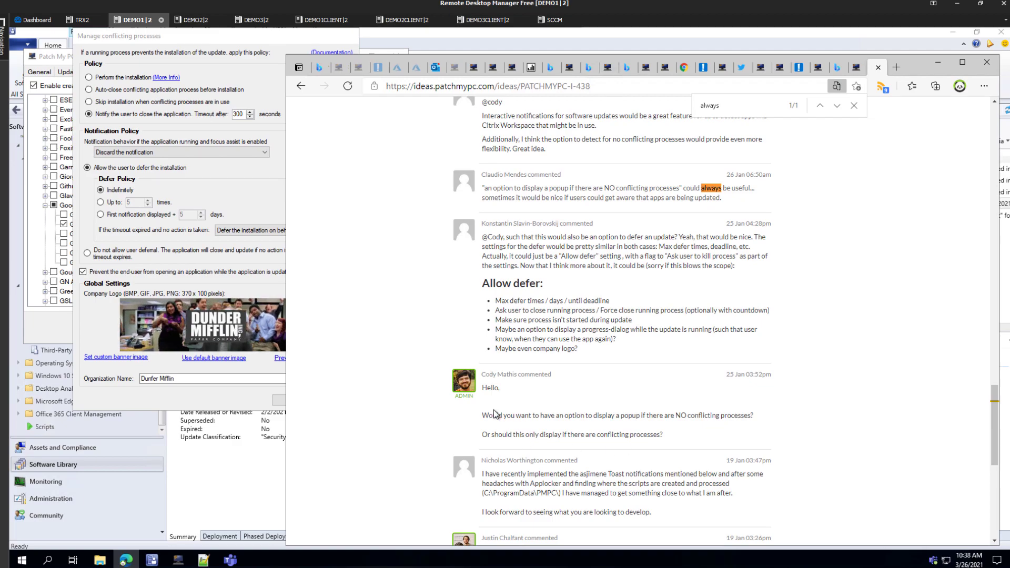
{"action": "left_click_drag", "start_coordinate": [482, 415], "coordinate": [722, 446]}
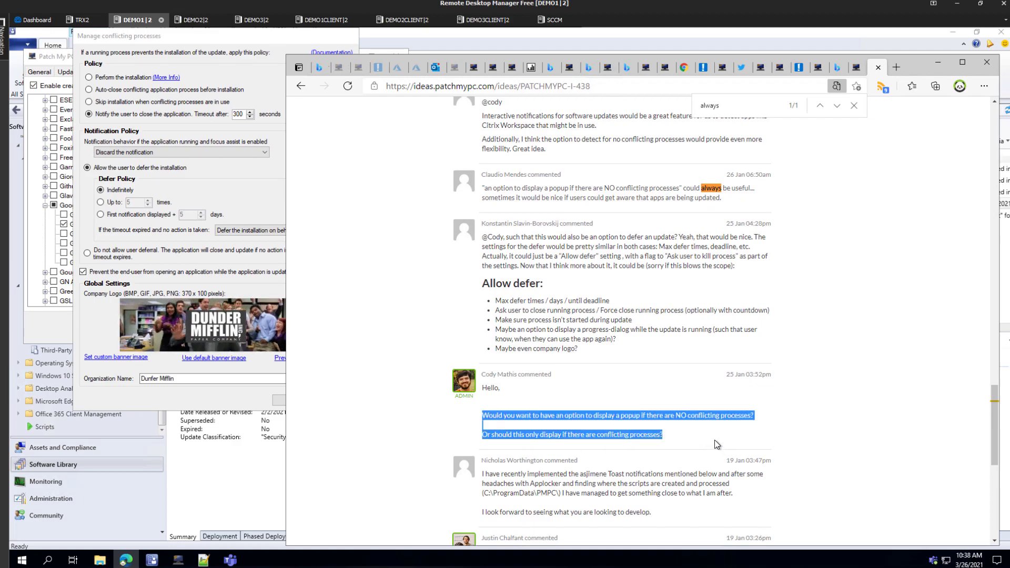
{"action": "left_click", "coordinate": [350, 453]}
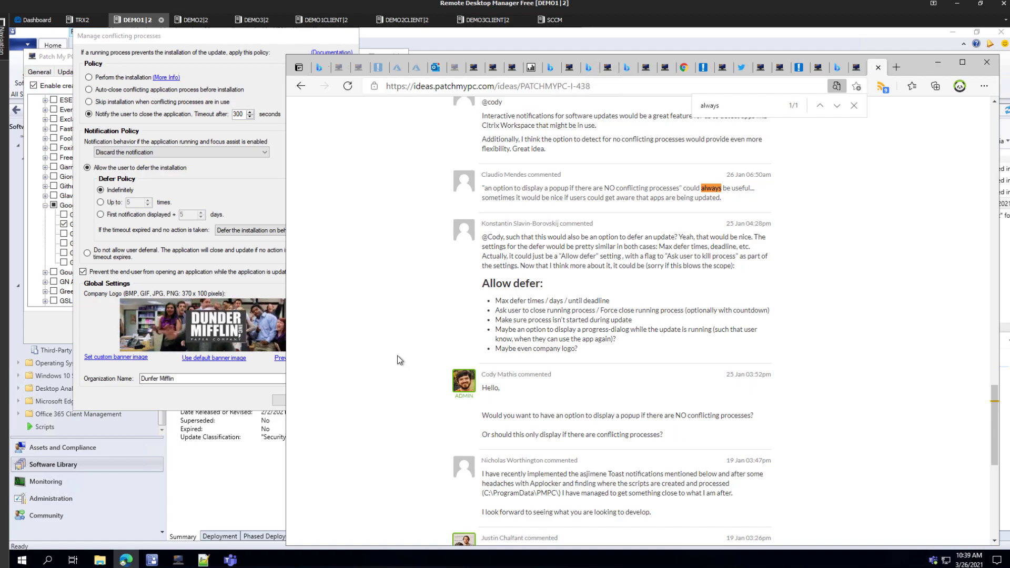
Bring the conflicting process settings back to the front and reposition the dialog to uncover the Google products in the list.
{"action": "left_click", "coordinate": [110, 401]}
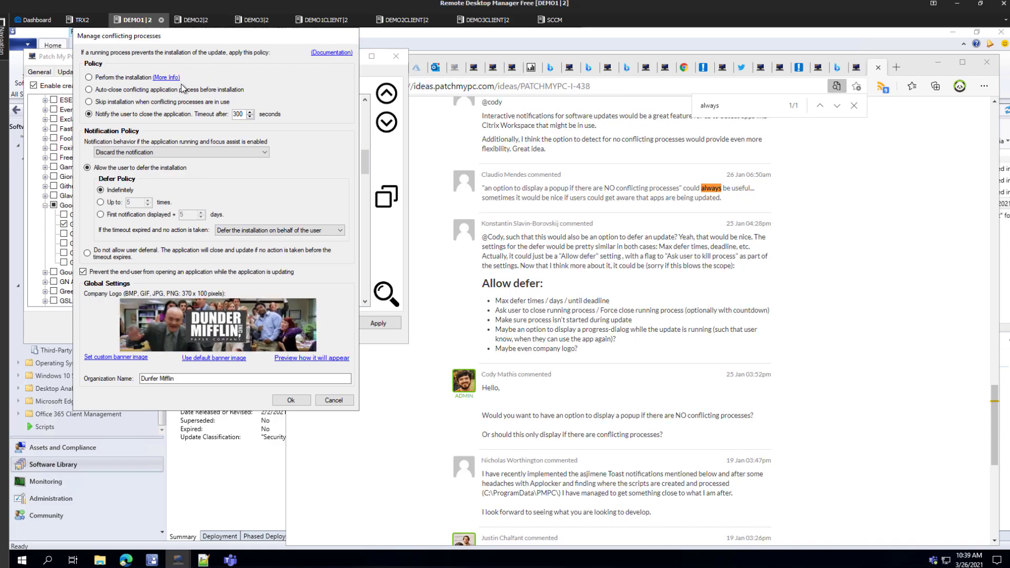
{"action": "left_click_drag", "start_coordinate": [177, 37], "coordinate": [177, 80]}
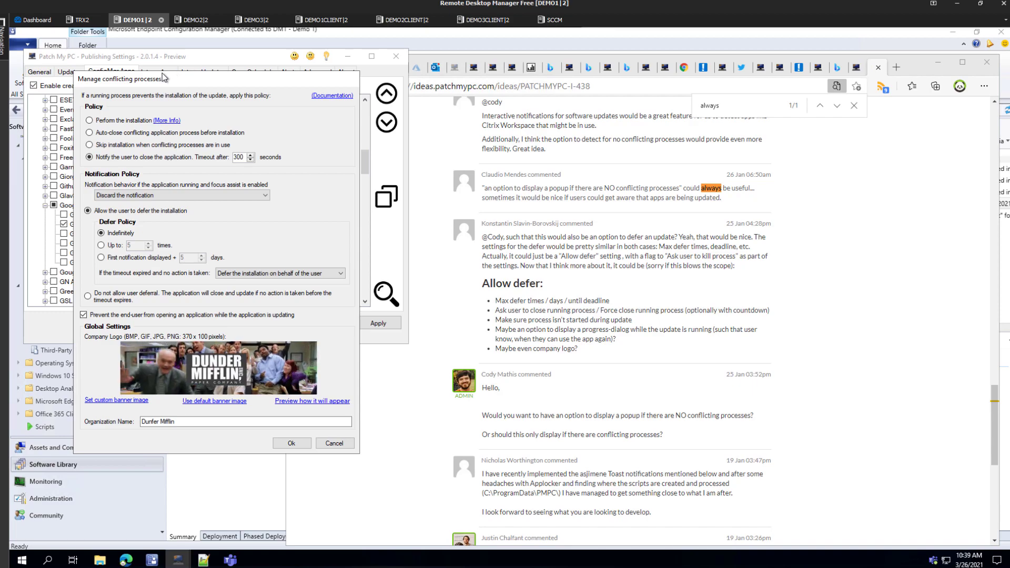
{"action": "left_click_drag", "start_coordinate": [161, 80], "coordinate": [246, 110]}
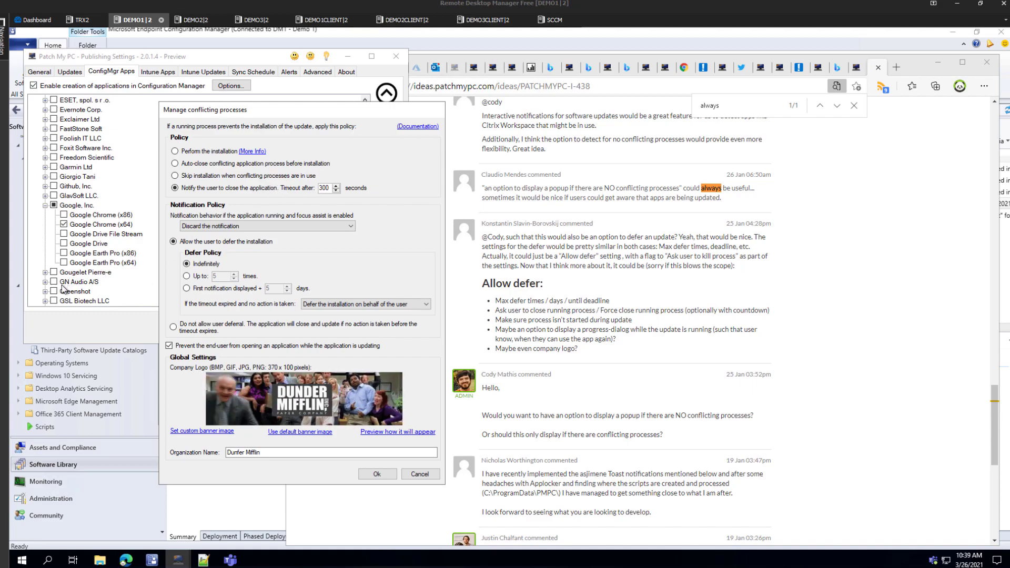
Return to the interactive notification idea page and review its update comments and the original request.
{"action": "left_click", "coordinate": [781, 207]}
{"action": "scroll", "coordinate": [781, 208], "scroll_direction": "down", "scroll_amount": 7}
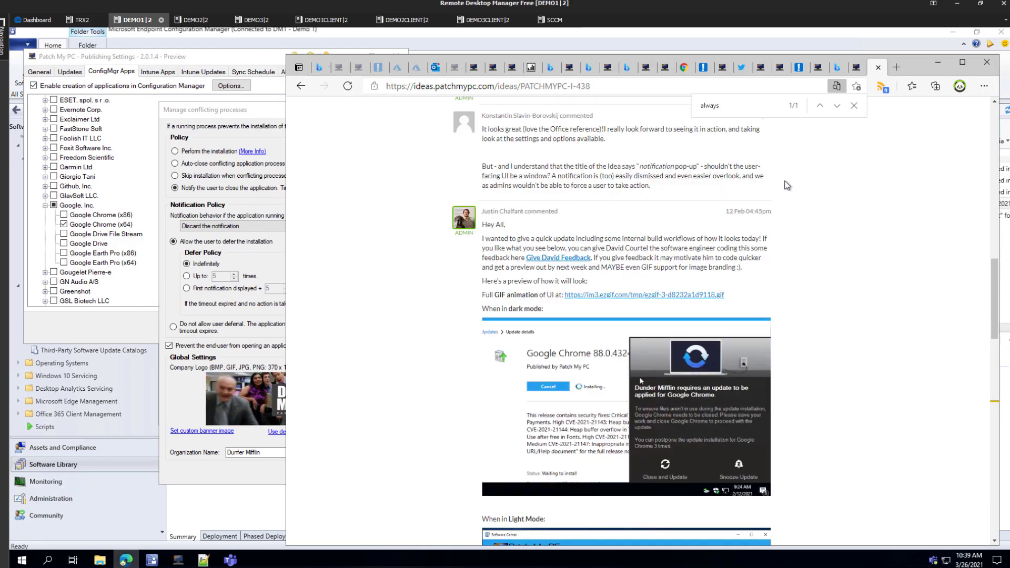
{"action": "scroll", "coordinate": [786, 185], "scroll_direction": "up", "scroll_amount": 10}
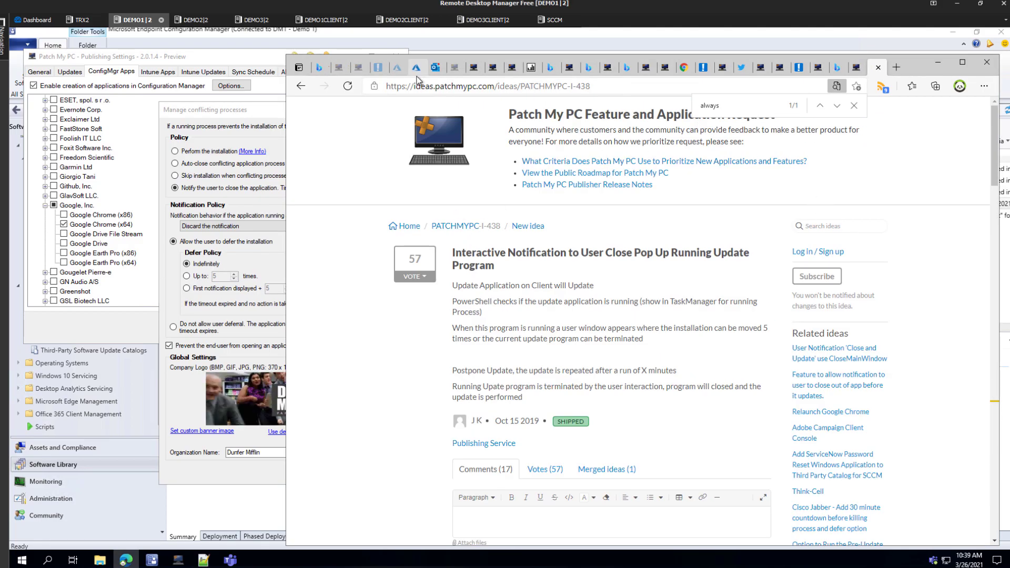
{"action": "left_click_drag", "start_coordinate": [495, 86], "coordinate": [365, 89]}
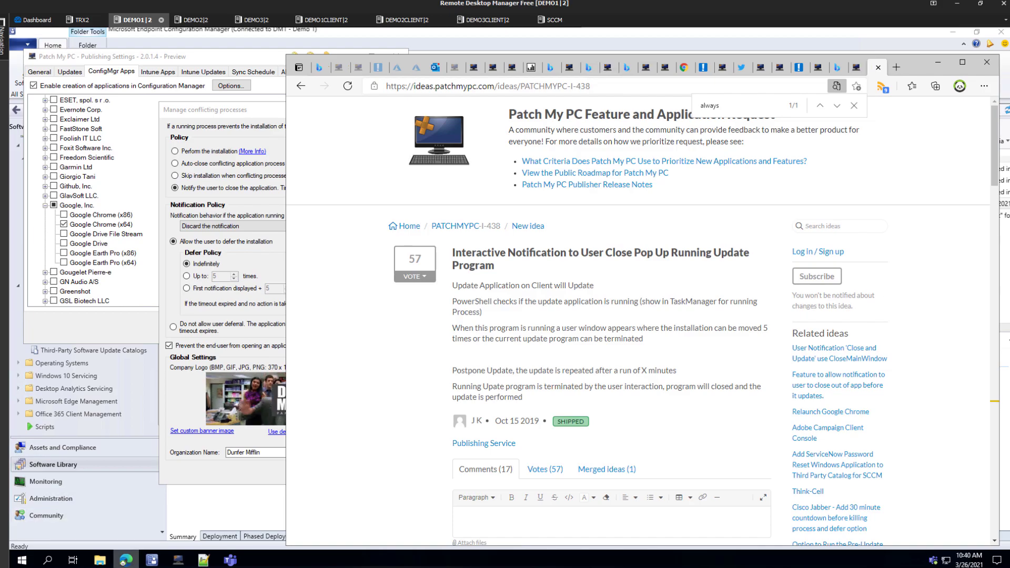
Bring the Documents folder window forward, move it over the browser and clear its file selection.
{"action": "mouse_move", "coordinate": [100, 559]}
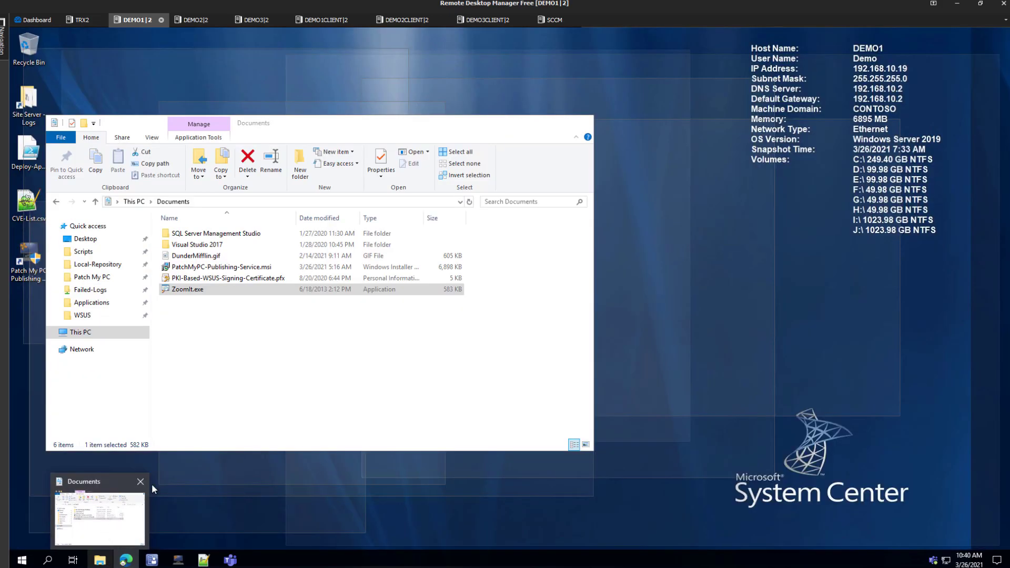
{"action": "left_click", "coordinate": [239, 337]}
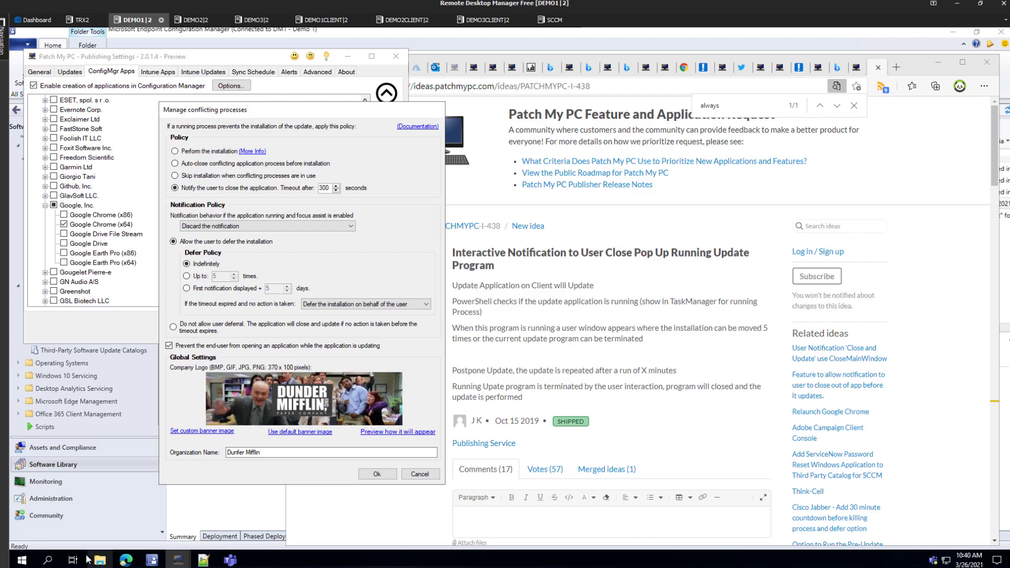
{"action": "key", "text": "alt+Tab"}
{"action": "left_click_drag", "start_coordinate": [213, 120], "coordinate": [515, 103]}
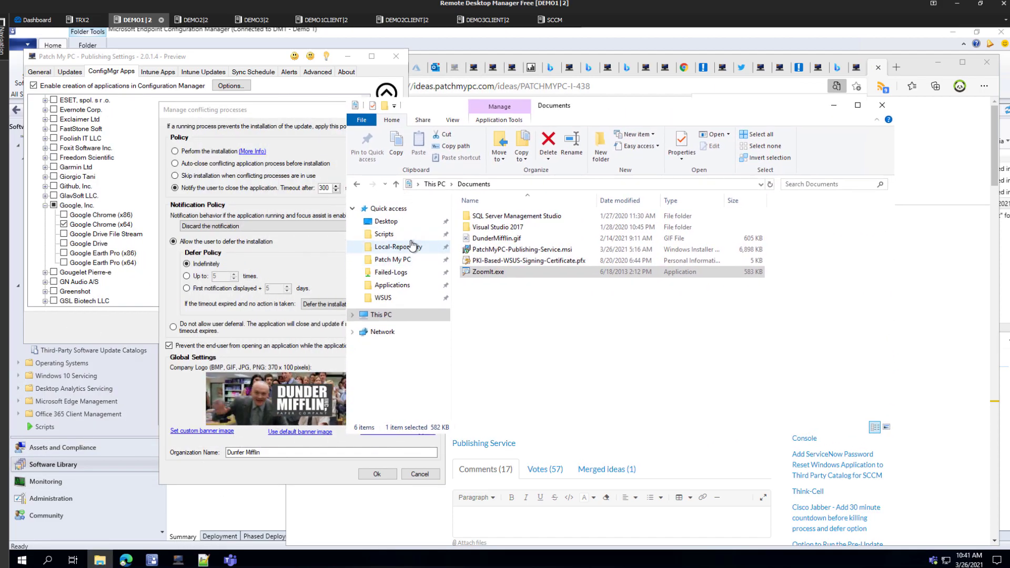
{"action": "left_click", "coordinate": [484, 345]}
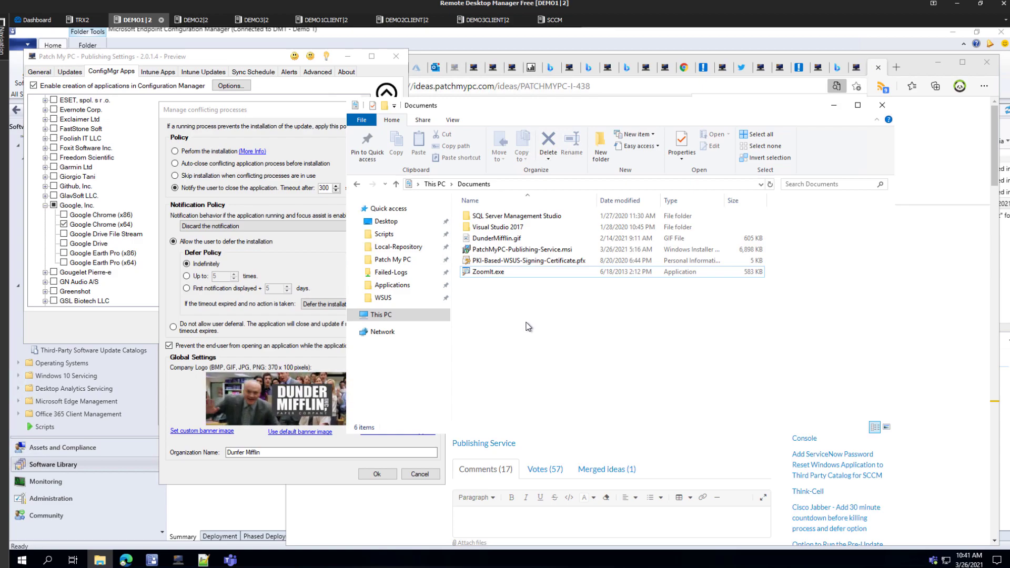
Switch to the DEMO1CLIENT session and open the ccmcache folder, granting permanent access to it.
{"action": "left_click", "coordinate": [312, 22]}
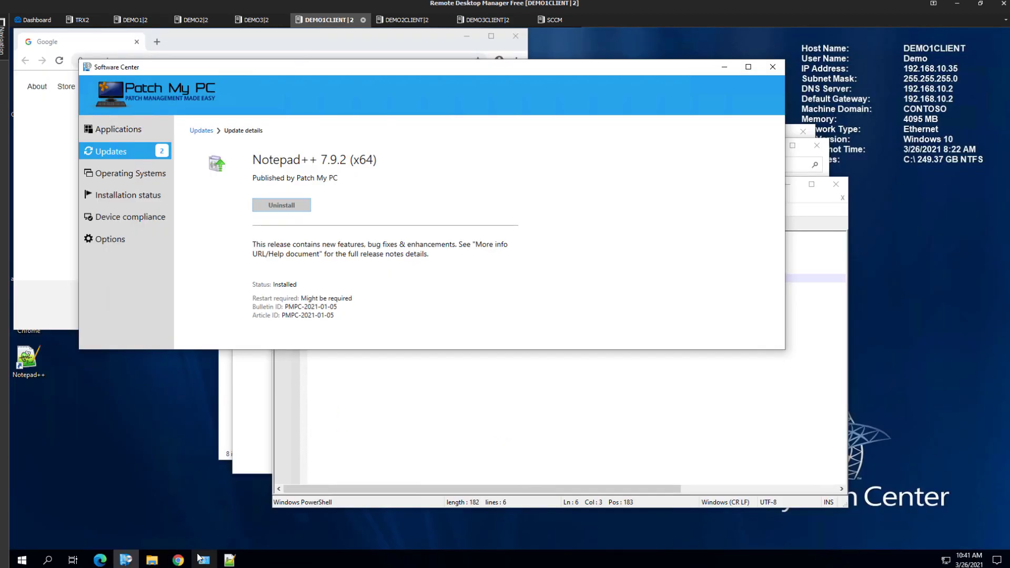
{"action": "left_click", "coordinate": [151, 560]}
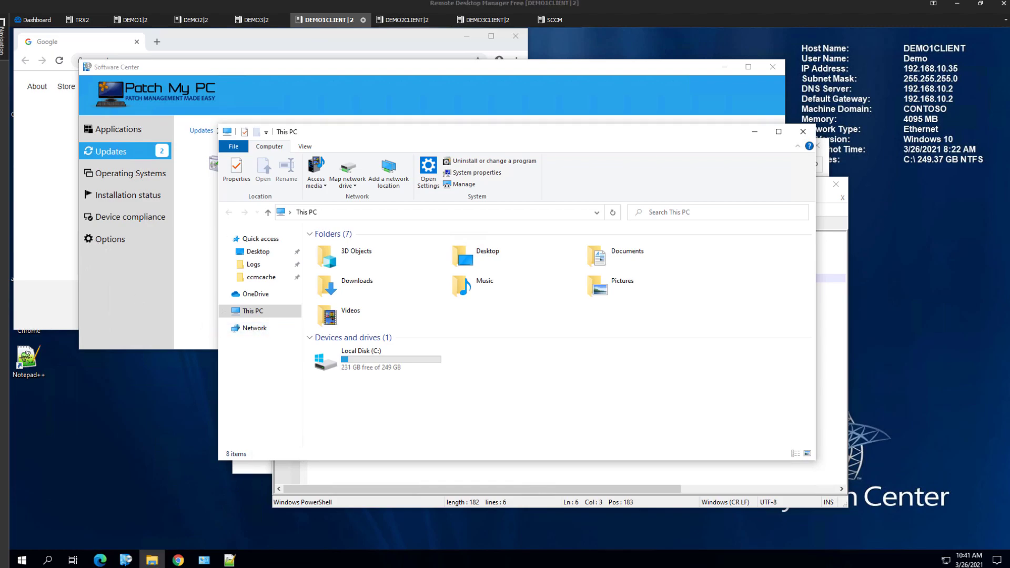
{"action": "left_click", "coordinate": [257, 370]}
{"action": "left_click", "coordinate": [265, 275]}
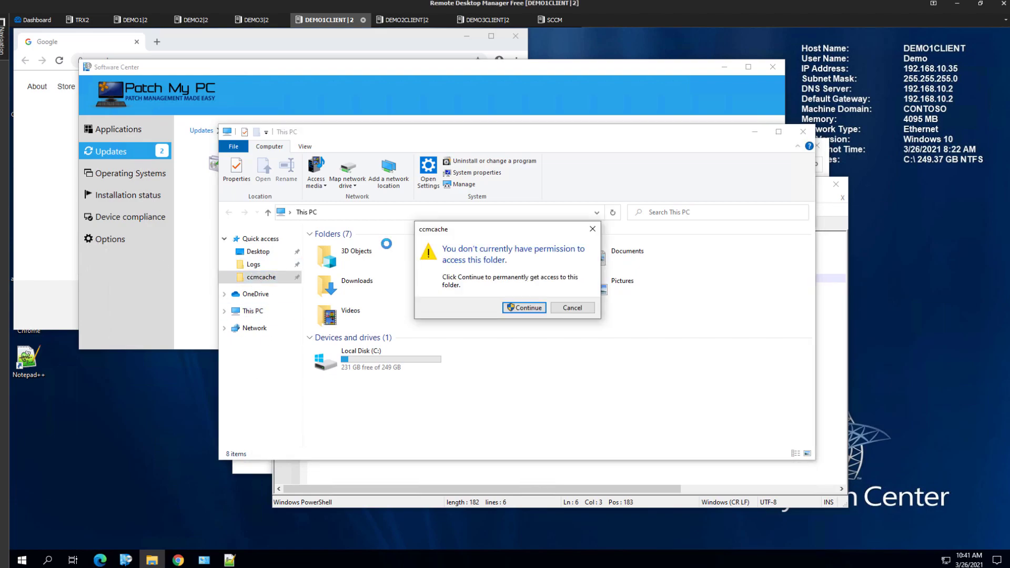
{"action": "left_click", "coordinate": [526, 309]}
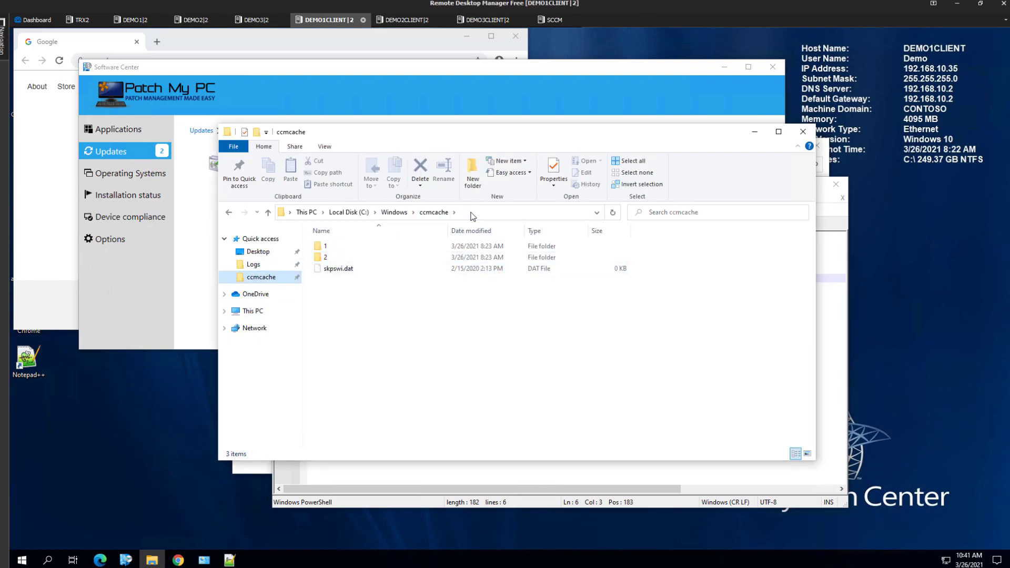
Show the full path C:\Windows\ccmcache, then magnify and box it on screen.
{"action": "left_click", "coordinate": [477, 212]}
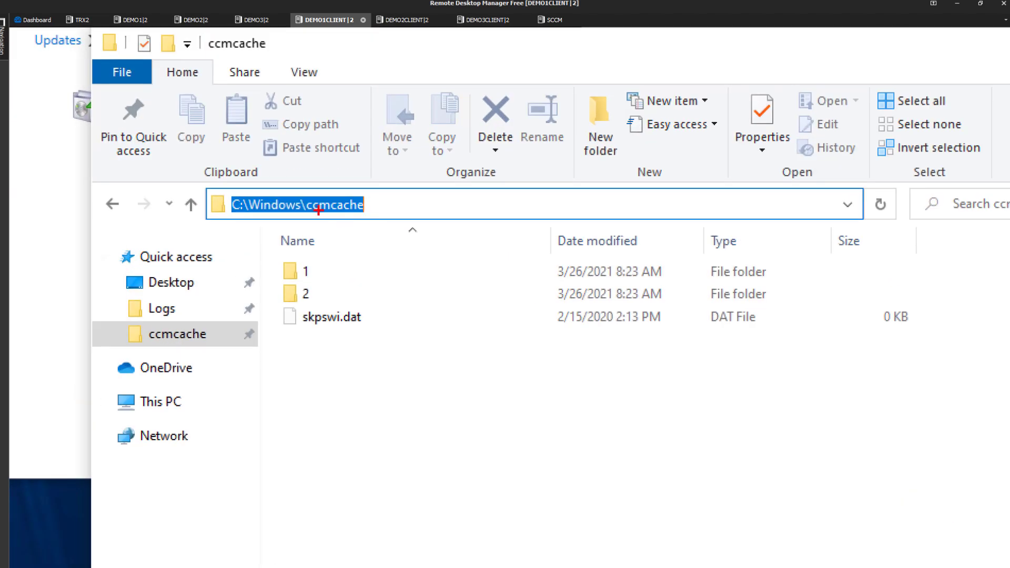
{"action": "left_click_drag", "start_coordinate": [290, 177], "coordinate": [387, 225]}
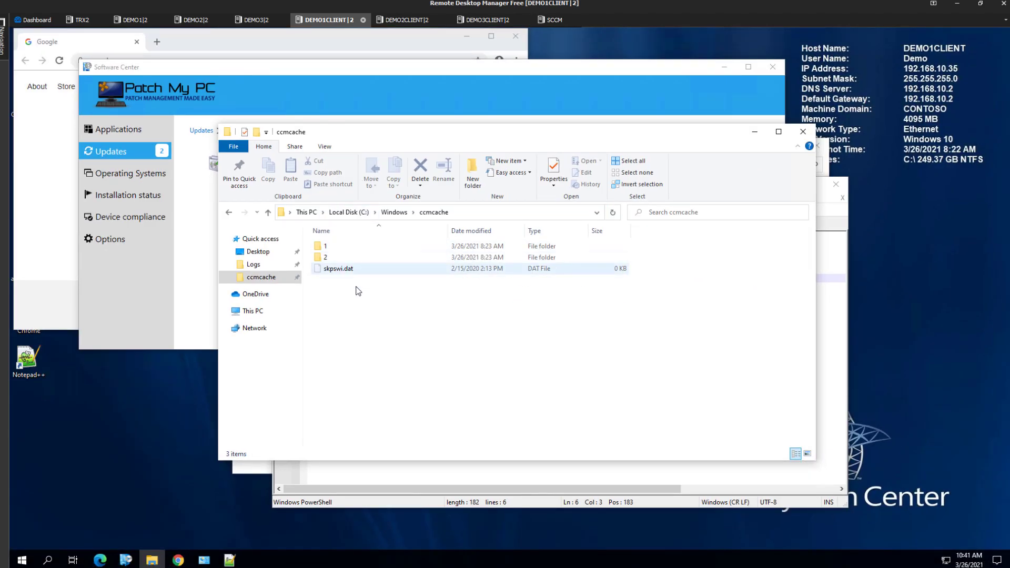
{"action": "left_click", "coordinate": [488, 211]}
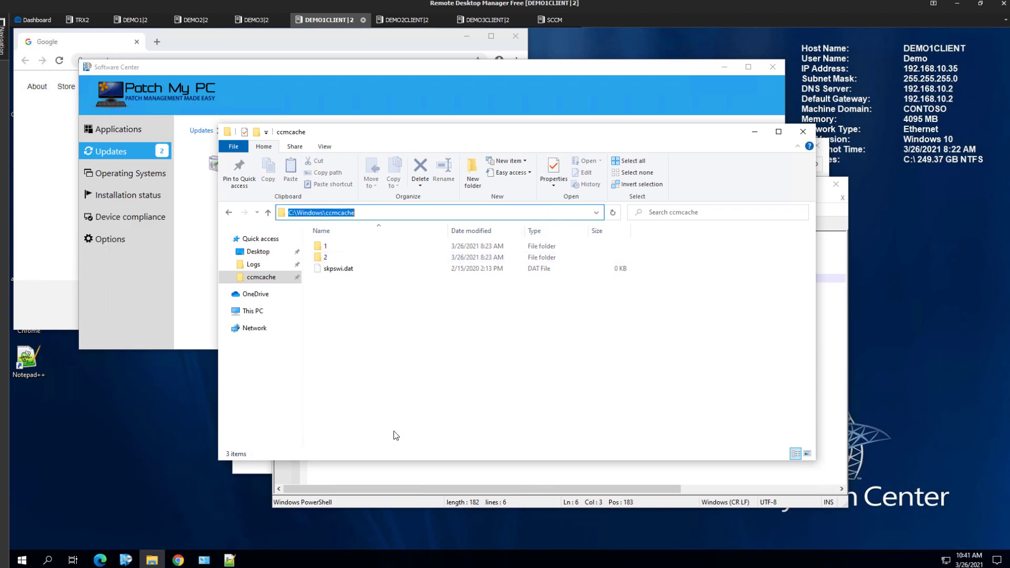
Open cache folder 1 and the cabinet file inside it to view the update's contents.
{"action": "left_click", "coordinate": [332, 248]}
{"action": "double_click", "coordinate": [332, 248]}
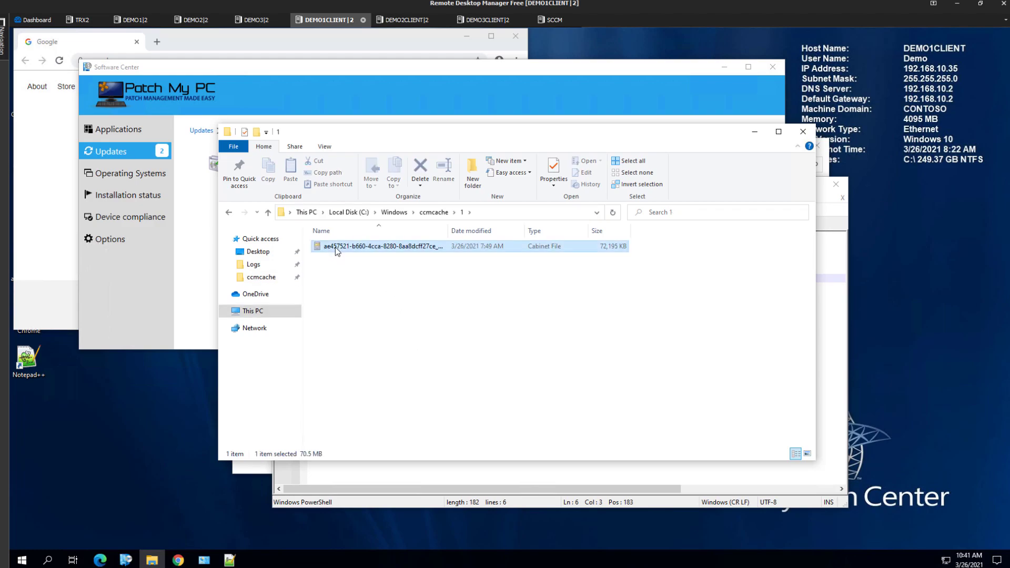
{"action": "double_click", "coordinate": [336, 247]}
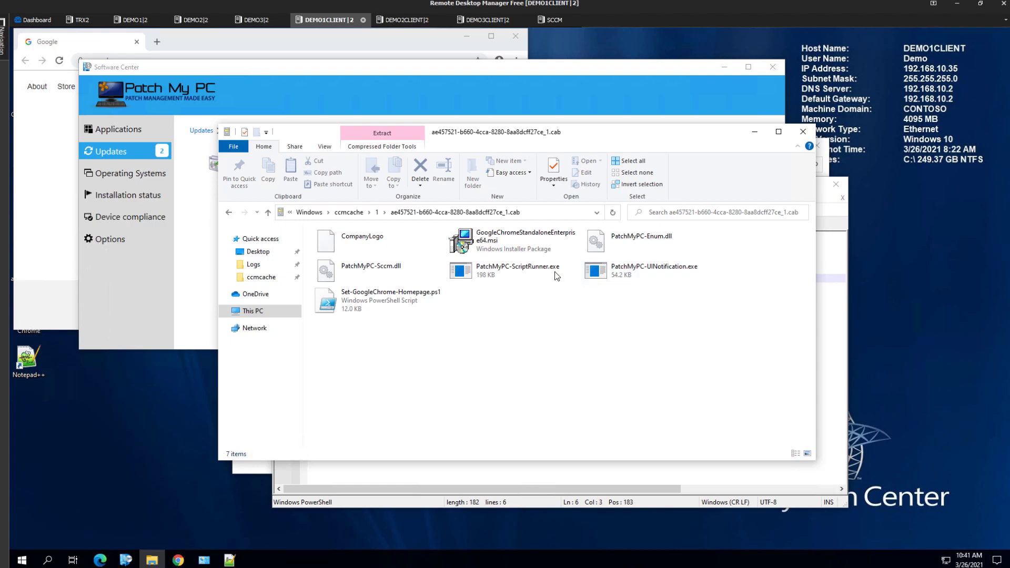
Copy PatchMyPC-ScriptRunner.exe to the desktop and display the details of its Patch My PC, LLC digital signature.
{"action": "left_click", "coordinate": [513, 270]}
{"action": "left_click", "coordinate": [124, 419]}
{"action": "right_click", "coordinate": [153, 415]}
{"action": "left_click", "coordinate": [132, 408]}
{"action": "left_click", "coordinate": [331, 291]}
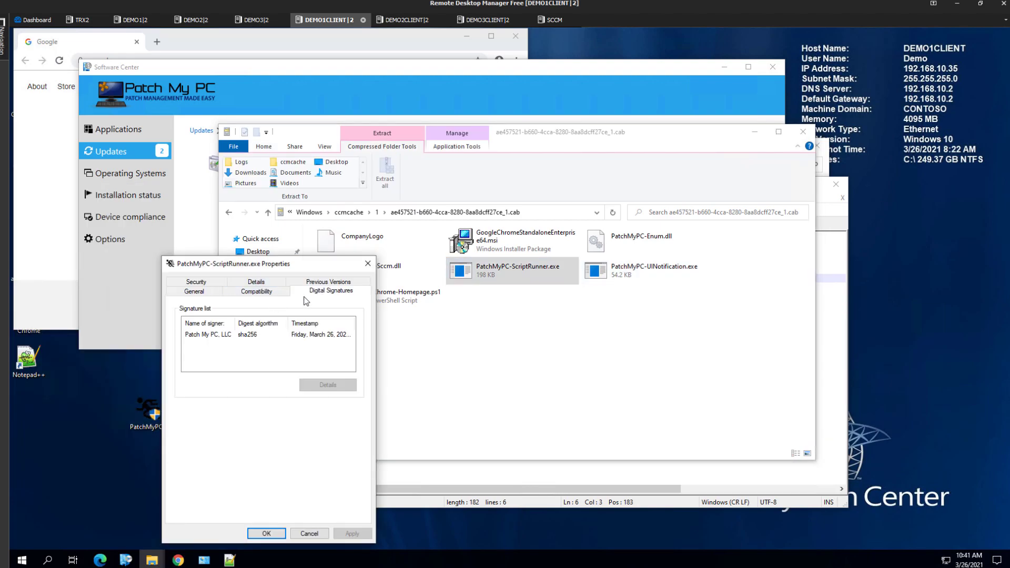
{"action": "left_click_drag", "start_coordinate": [305, 271], "coordinate": [373, 272]}
{"action": "double_click", "coordinate": [290, 337]}
{"action": "left_click_drag", "start_coordinate": [492, 276], "coordinate": [586, 307]}
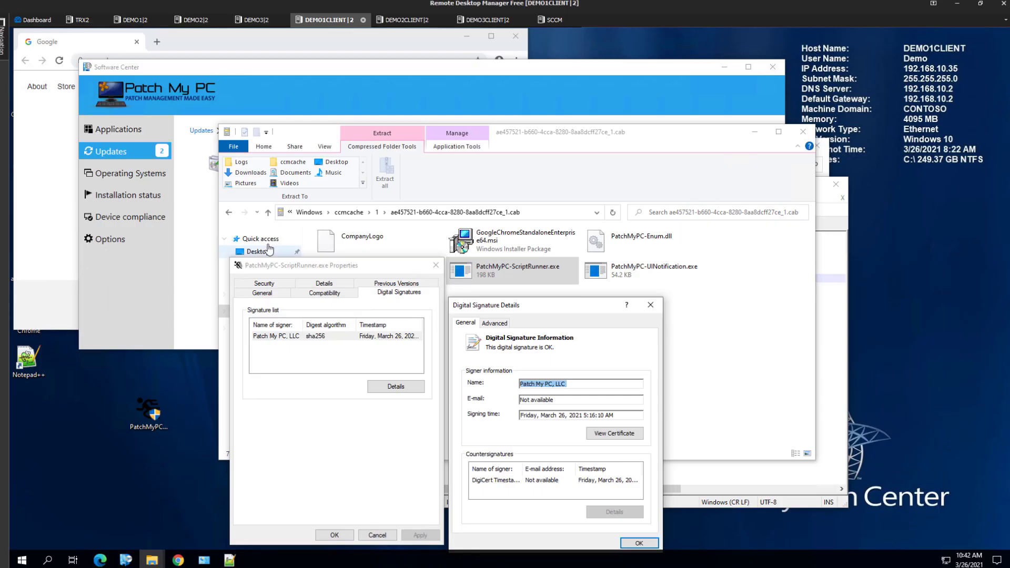
Back in the DEMO1 session, cancel the conflicting process settings and search the Intune apps for "google chrome".
{"action": "left_click", "coordinate": [131, 21]}
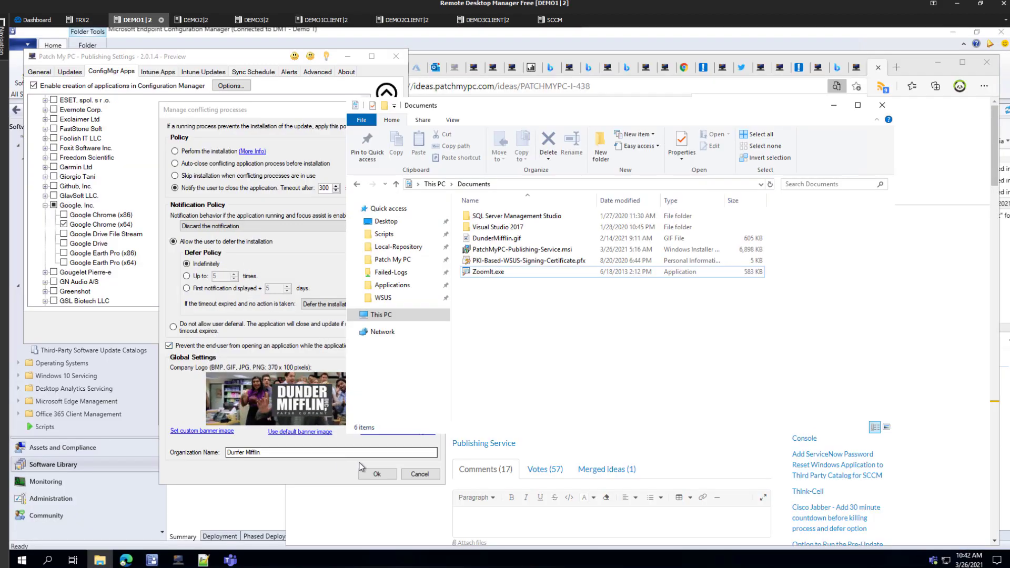
{"action": "left_click", "coordinate": [419, 473]}
{"action": "left_click", "coordinate": [158, 72]}
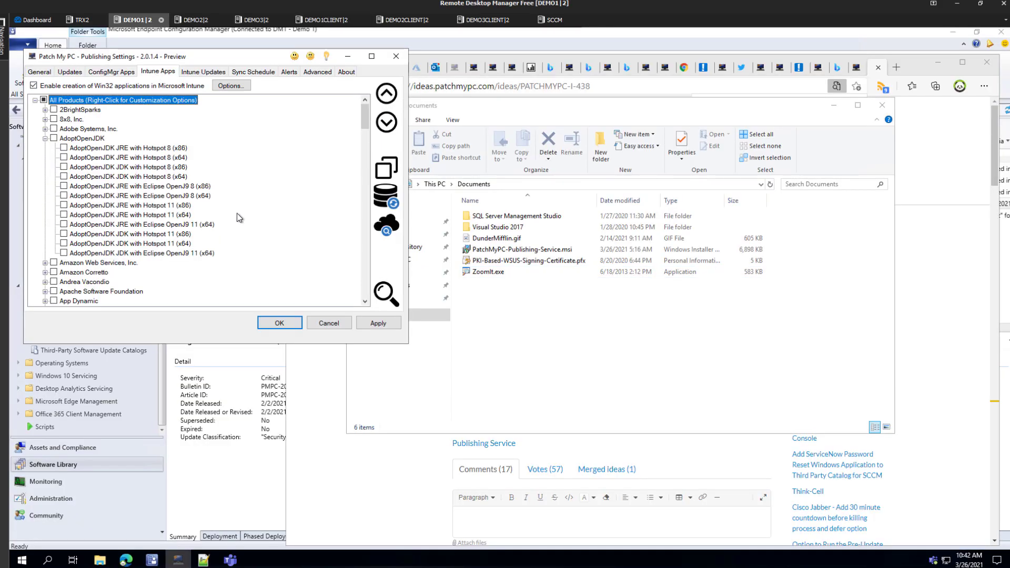
{"action": "key", "text": "ctrl+f"}
{"action": "type", "text": "goo"}
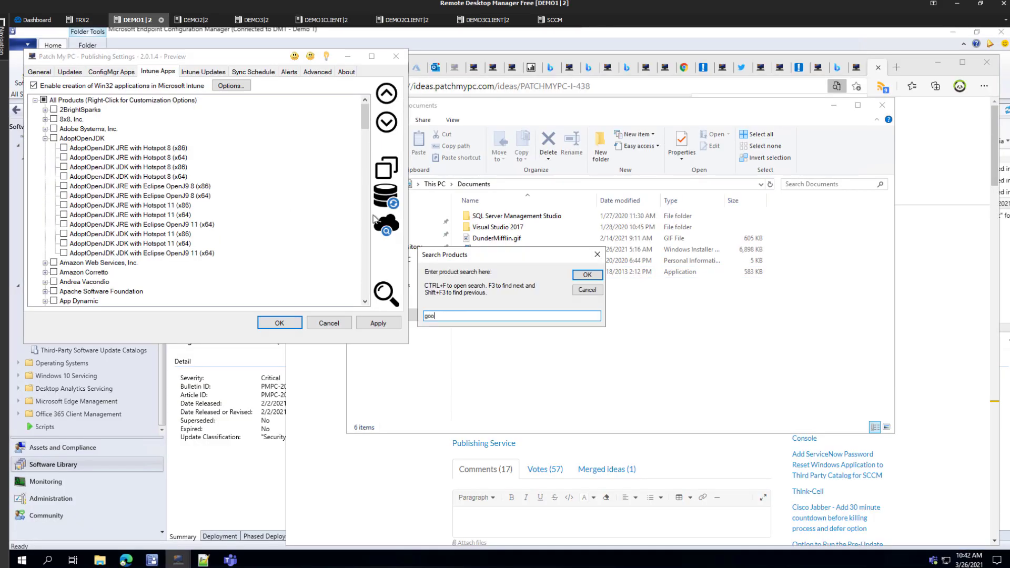
{"action": "type", "text": "gle chrome"}
{"action": "key", "text": "Return"}
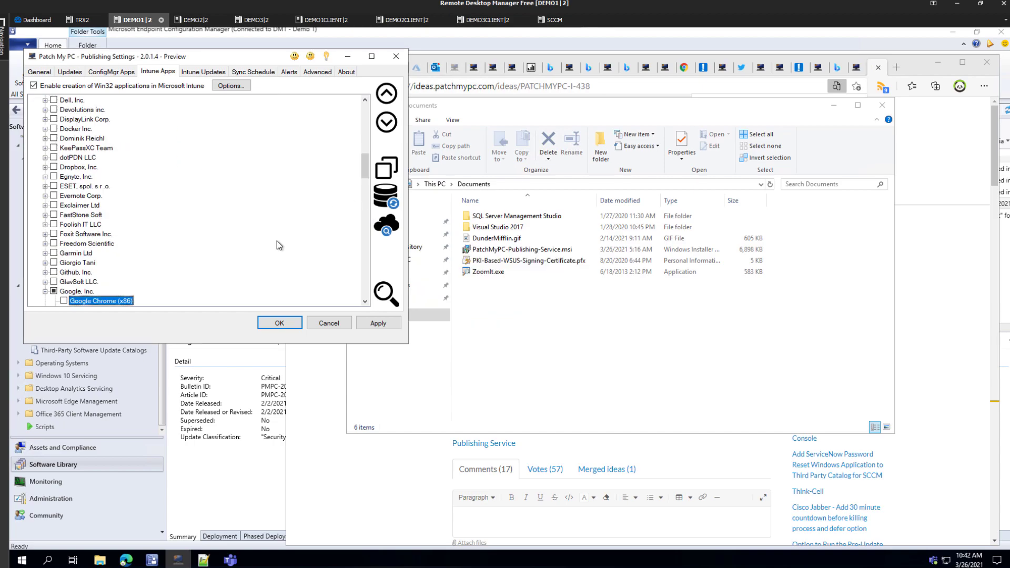
Show the customization options of Google Chrome (x64), then magnify and box "Display as a featured application in the company portal".
{"action": "scroll", "coordinate": [182, 163], "scroll_direction": "down", "scroll_amount": 5}
{"action": "right_click", "coordinate": [92, 167]}
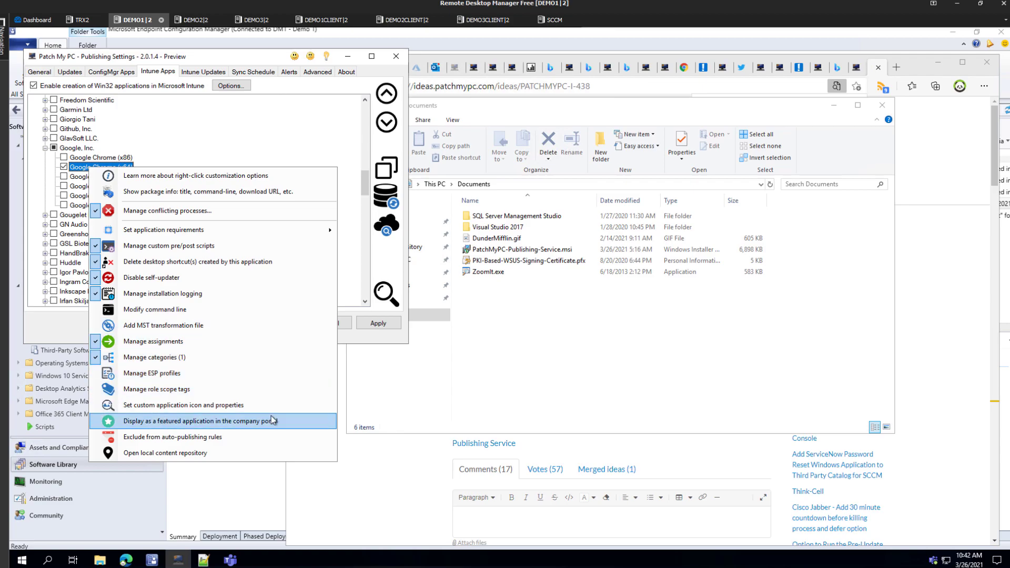
{"action": "key", "text": "ctrl+1"}
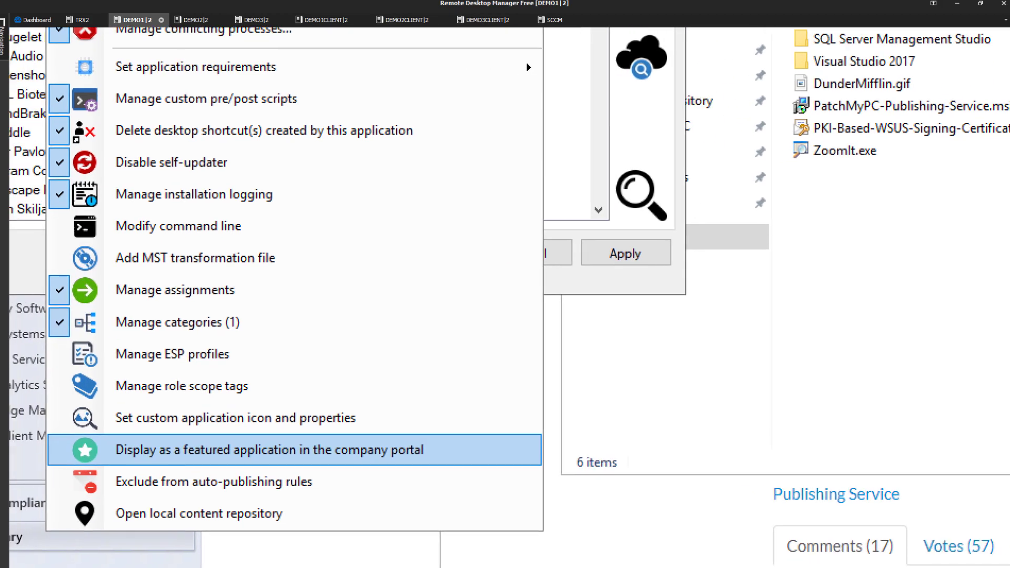
{"action": "mouse_move", "coordinate": [51, 432]}
{"action": "left_mouse_down"}
{"action": "mouse_move", "coordinate": [288, 476]}
{"action": "mouse_move", "coordinate": [549, 468]}
{"action": "left_mouse_up"}
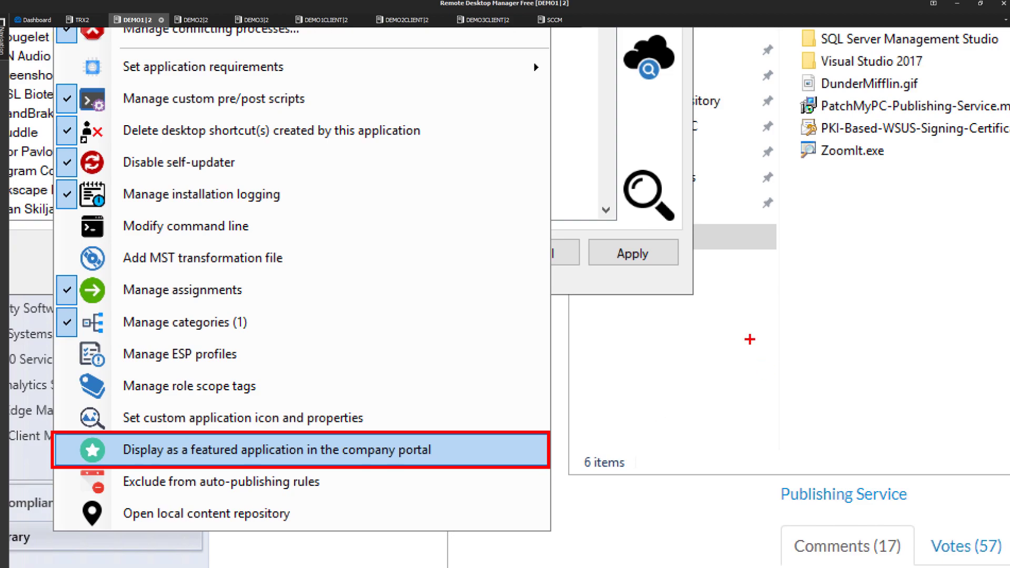
{"action": "key", "text": "Escape"}
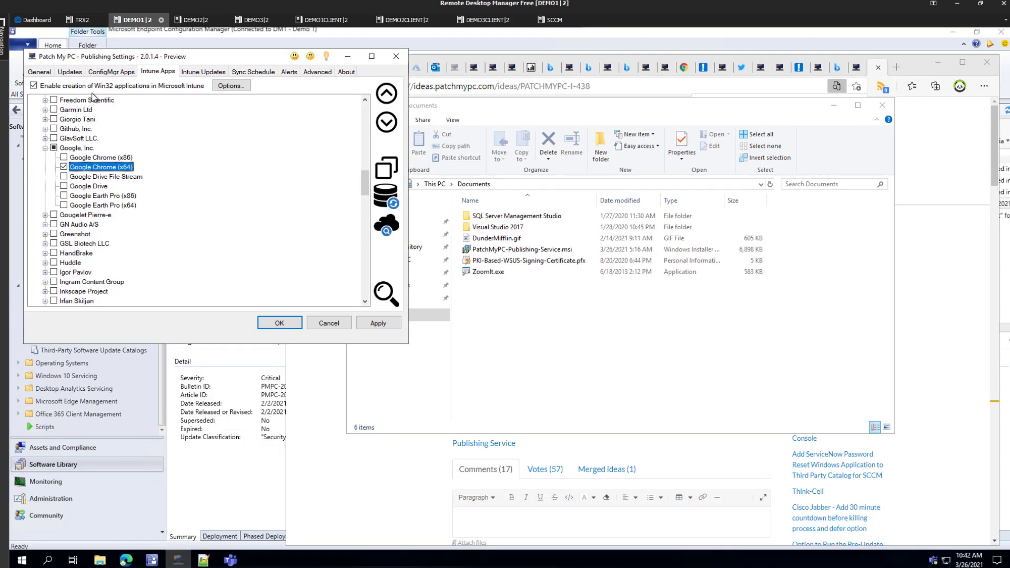
Expand Adobe Systems, Inc. in the ConfigMgr apps and magnify the featured-application option among Adobe Air's customization options.
{"action": "left_click", "coordinate": [110, 72]}
{"action": "left_click", "coordinate": [98, 131]}
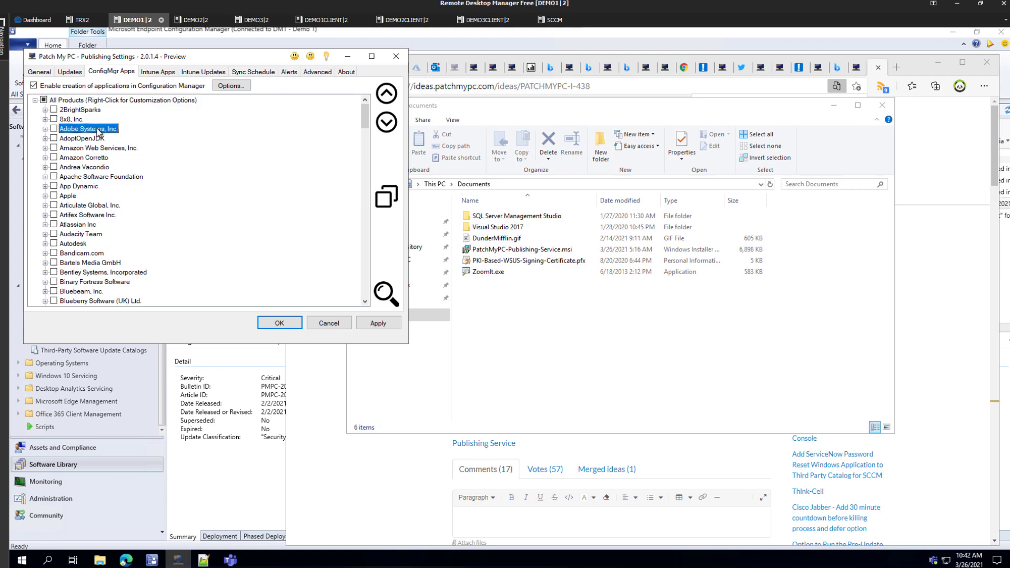
{"action": "double_click", "coordinate": [99, 131]}
{"action": "right_click", "coordinate": [93, 155]}
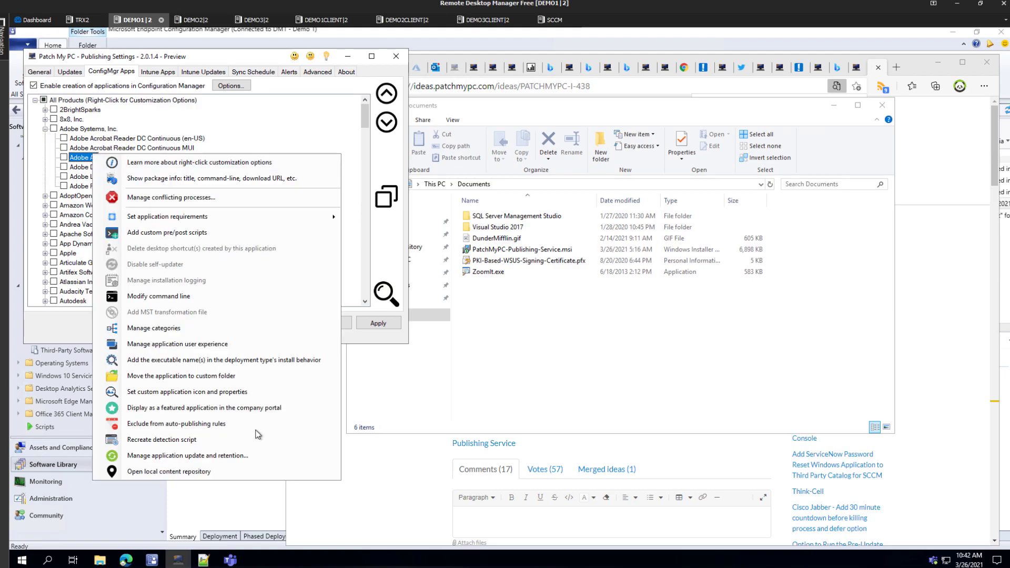
{"action": "key", "text": "ctrl+1"}
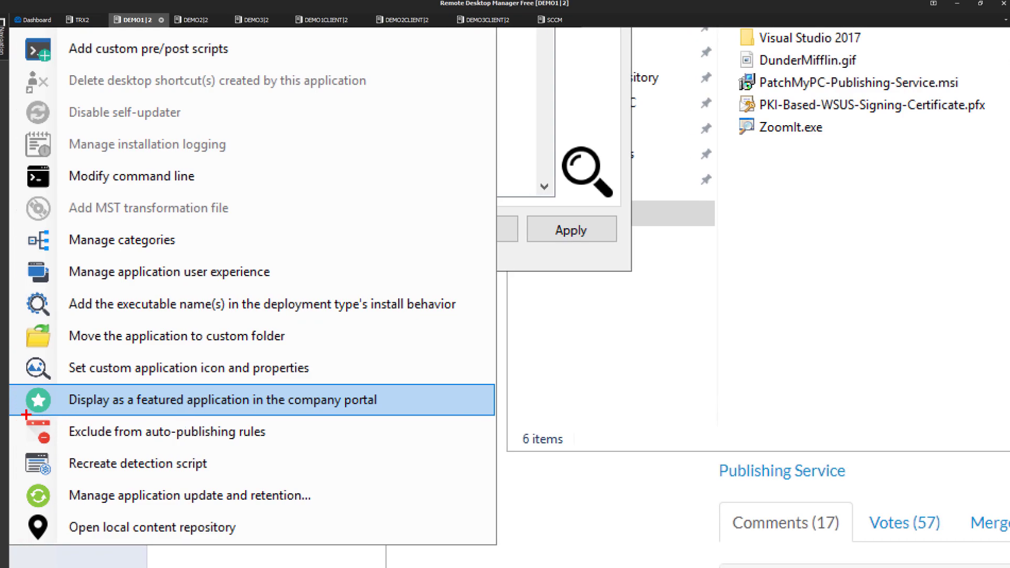
{"action": "key", "text": "Escape"}
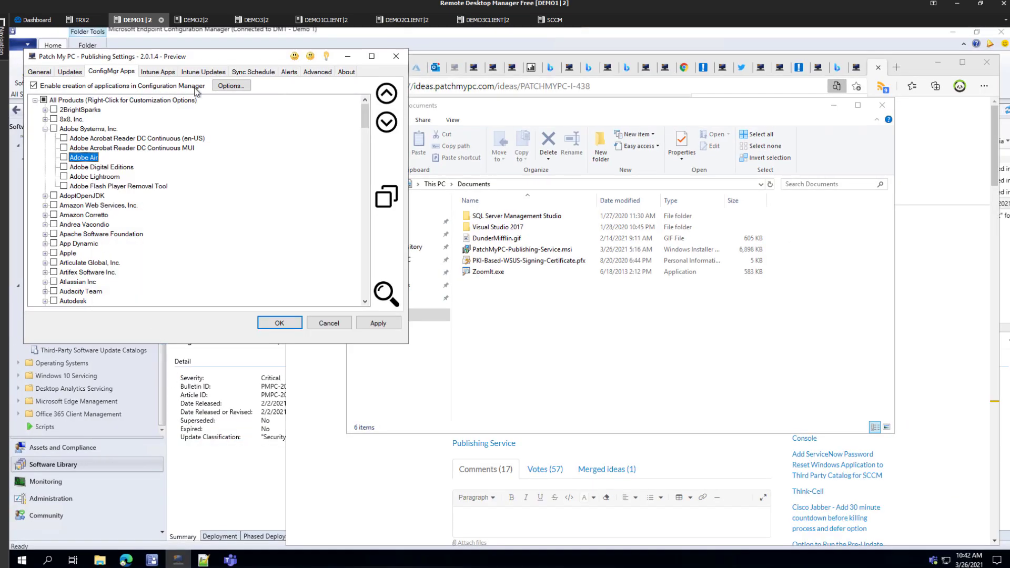
Go back to the Intune apps list, then open the DEMO1INTUNE remote session.
{"action": "left_click", "coordinate": [161, 72]}
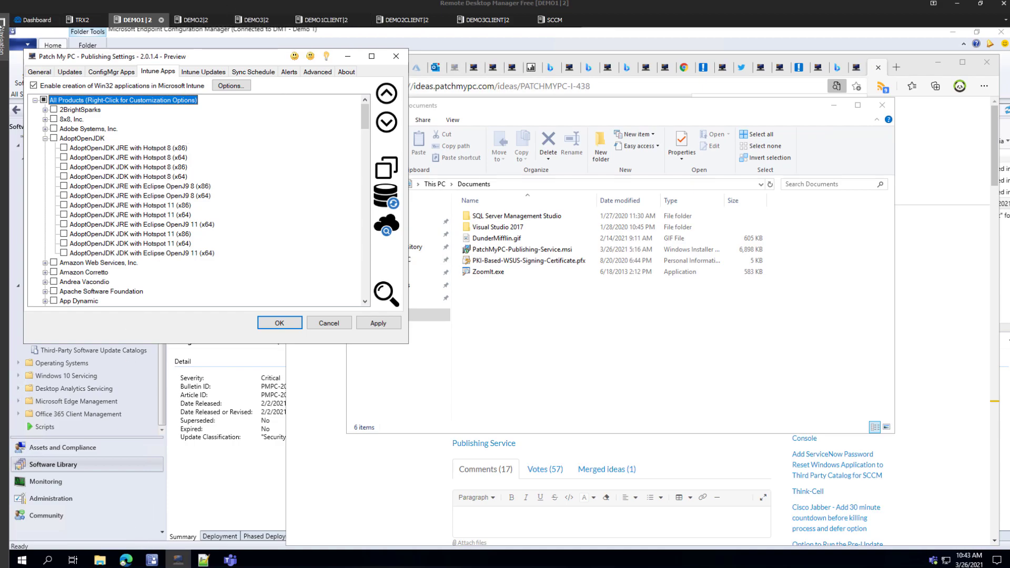
{"action": "mouse_move", "coordinate": [2, 23]}
{"action": "double_click", "coordinate": [76, 386]}
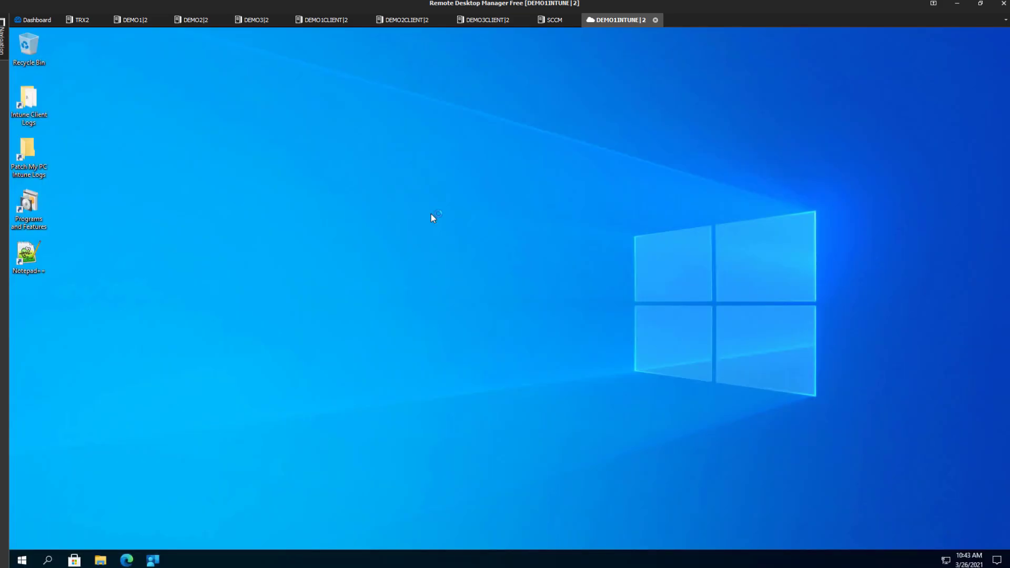
Open the Company Portal, list its apps and filter them by the Browsers category.
{"action": "left_click", "coordinate": [213, 465]}
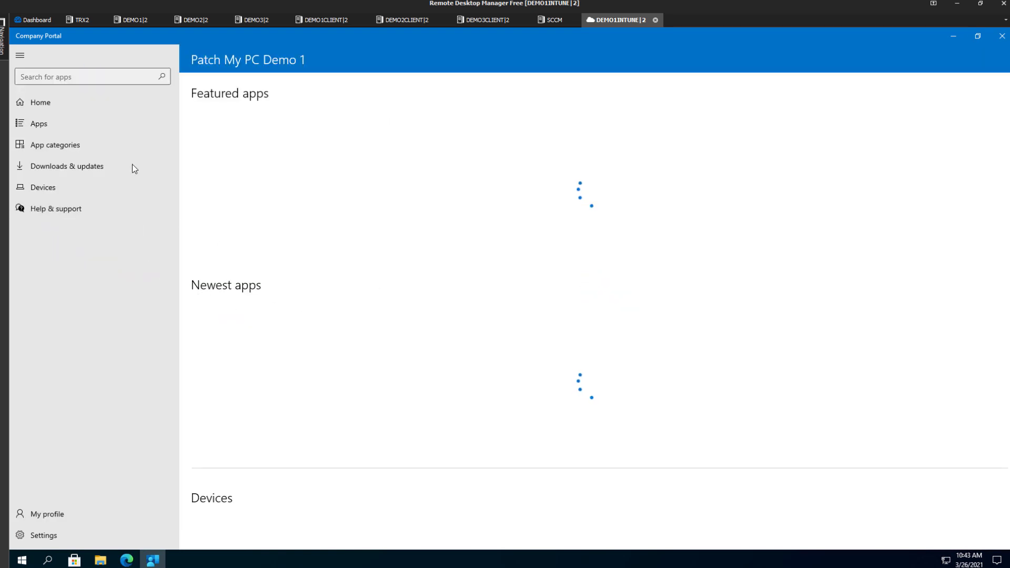
{"action": "left_click", "coordinate": [60, 128]}
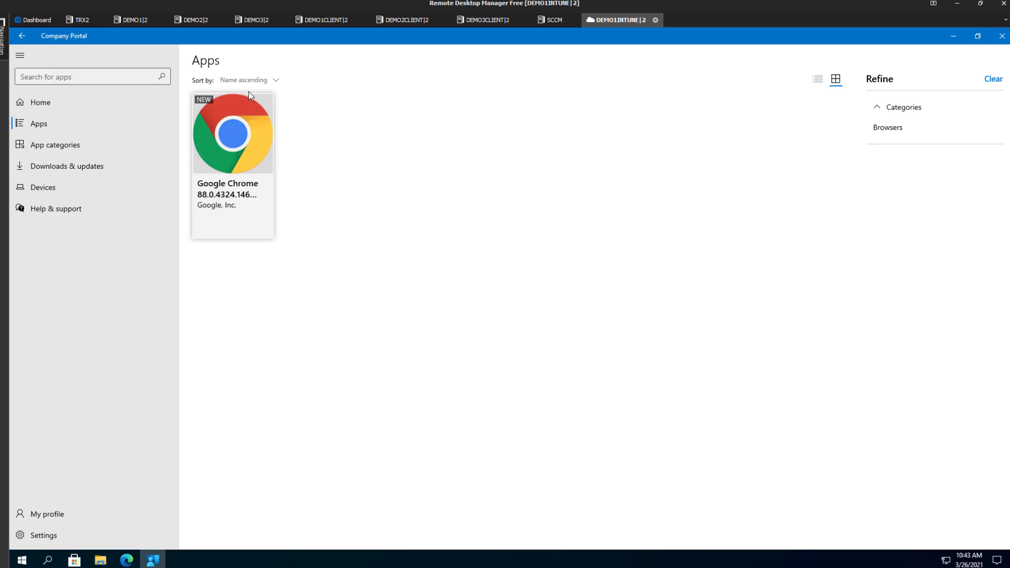
{"action": "left_click", "coordinate": [886, 127]}
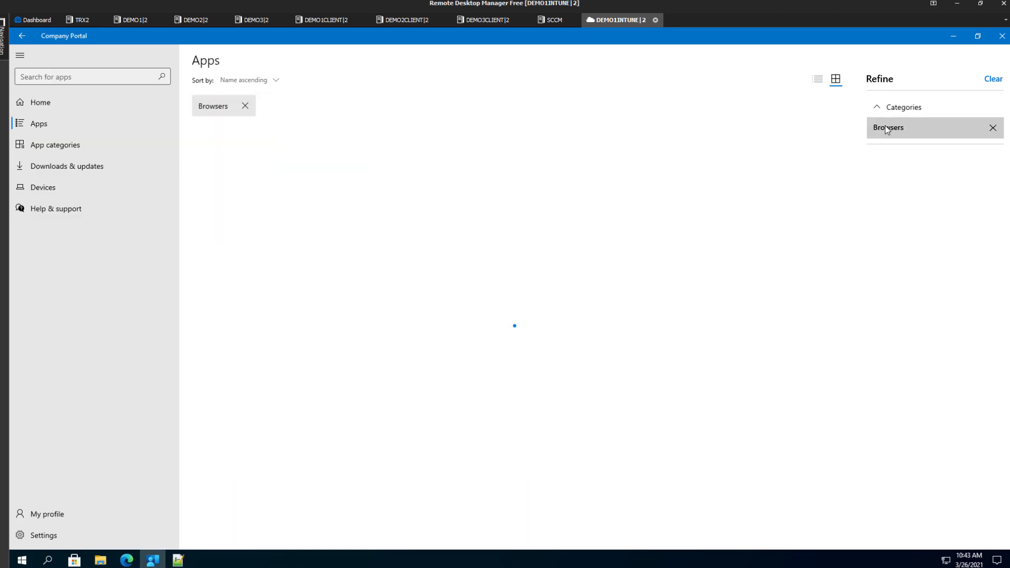
Show the Google Chrome (x64) details page in the Company Portal and advance the presentation by one slide.
{"action": "left_click", "coordinate": [226, 173]}
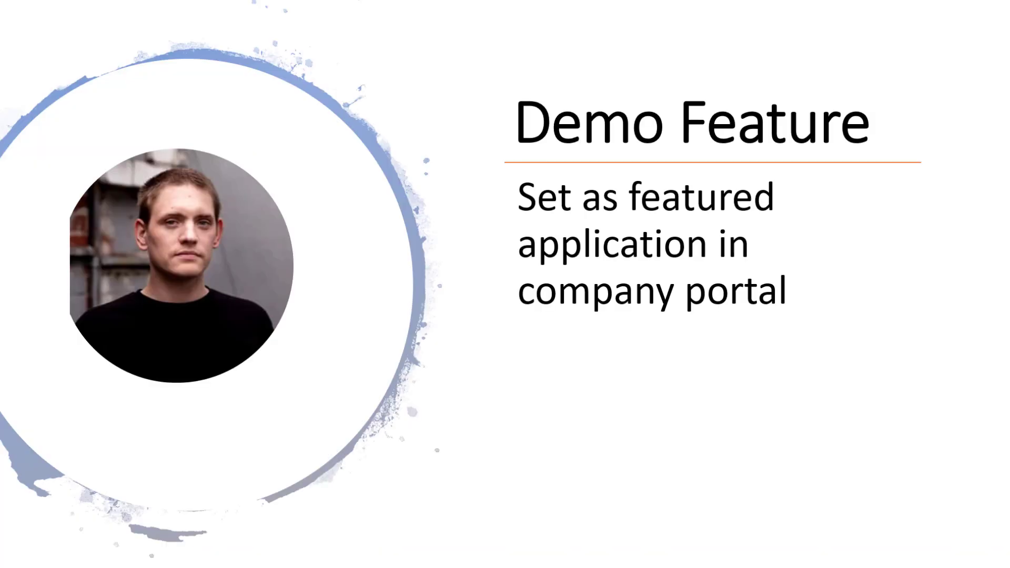
{"action": "key", "text": "Right"}
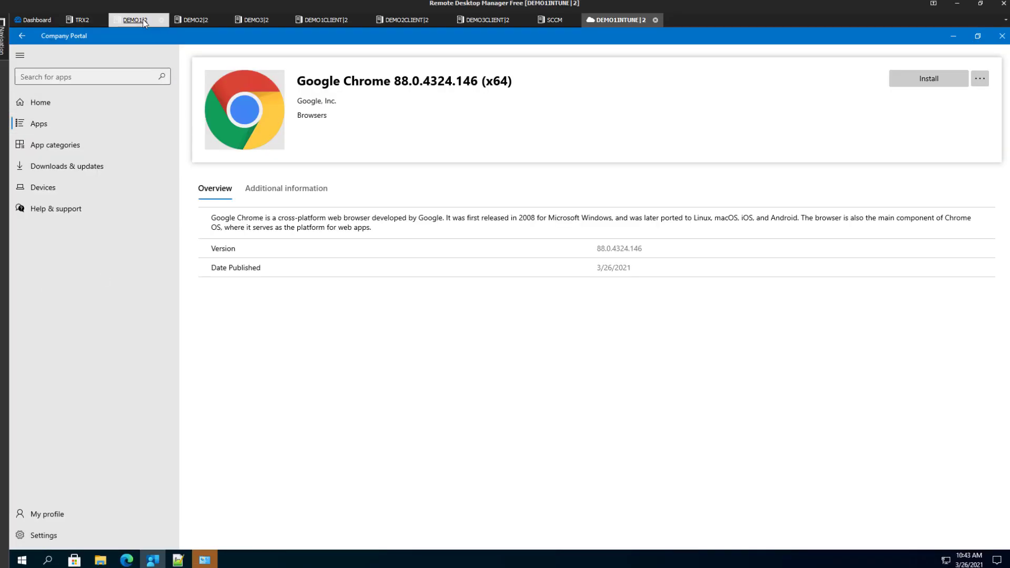
Review the advanced publishing settings in the DEMO1 session, then magnify and box the Scriptrunner Customization section.
{"action": "left_click", "coordinate": [142, 20]}
{"action": "left_click", "coordinate": [318, 71]}
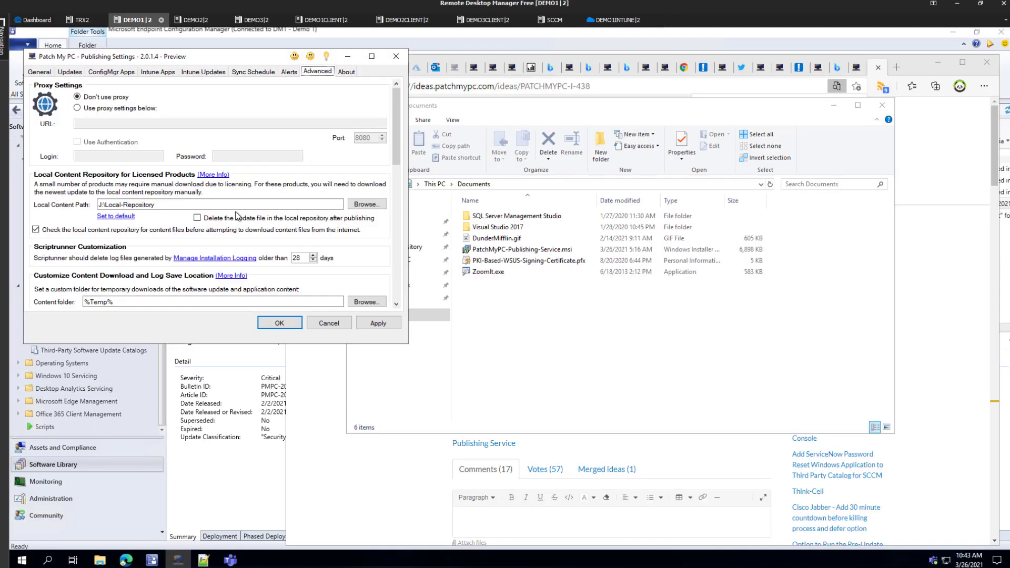
{"action": "scroll", "coordinate": [203, 218], "scroll_direction": "down", "scroll_amount": 3}
{"action": "scroll", "coordinate": [203, 218], "scroll_direction": "down", "scroll_amount": 6}
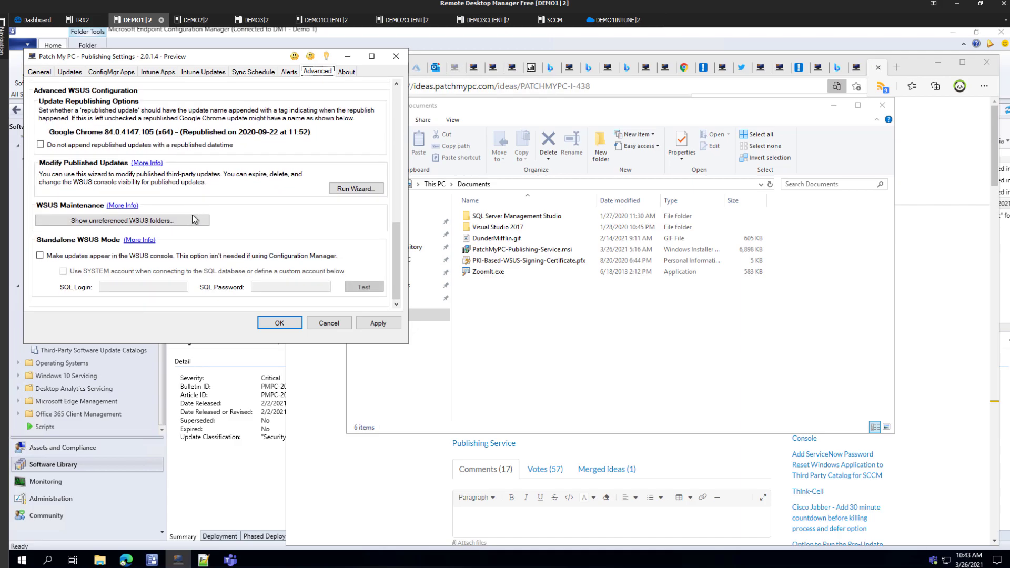
{"action": "scroll", "coordinate": [194, 220], "scroll_direction": "up", "scroll_amount": 10}
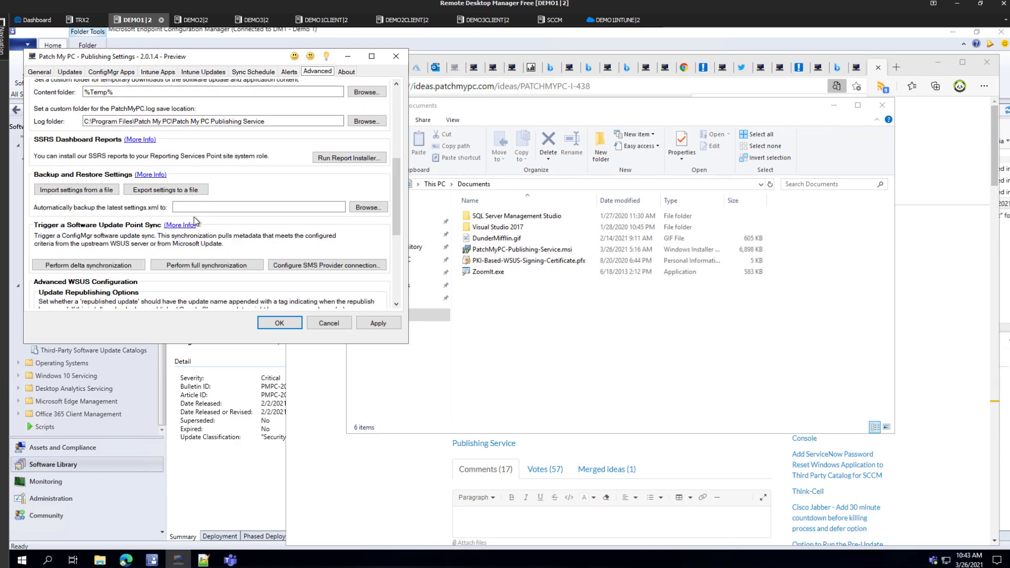
{"action": "key", "text": "ctrl+1"}
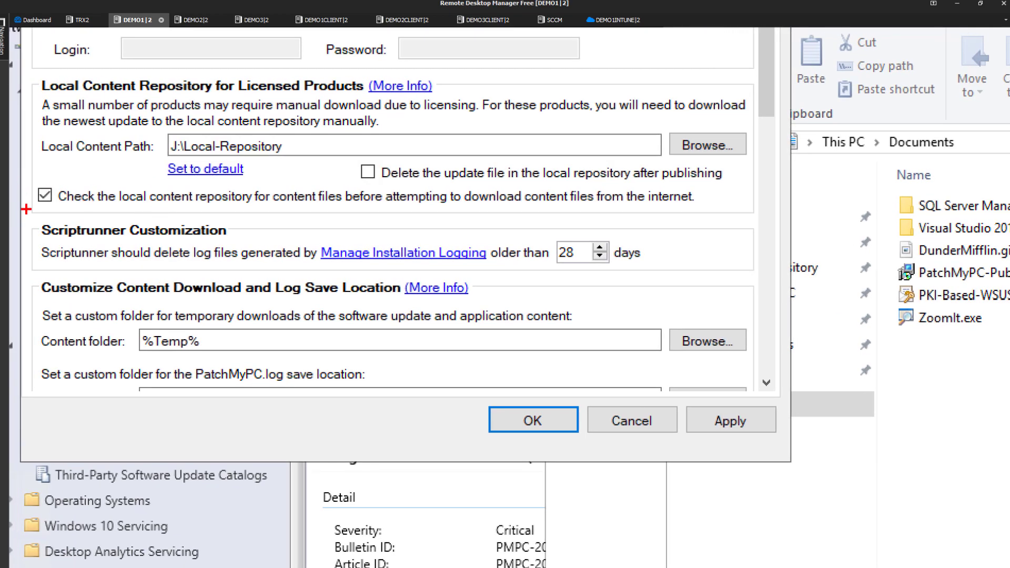
{"action": "left_click_drag", "start_coordinate": [27, 221], "coordinate": [747, 275]}
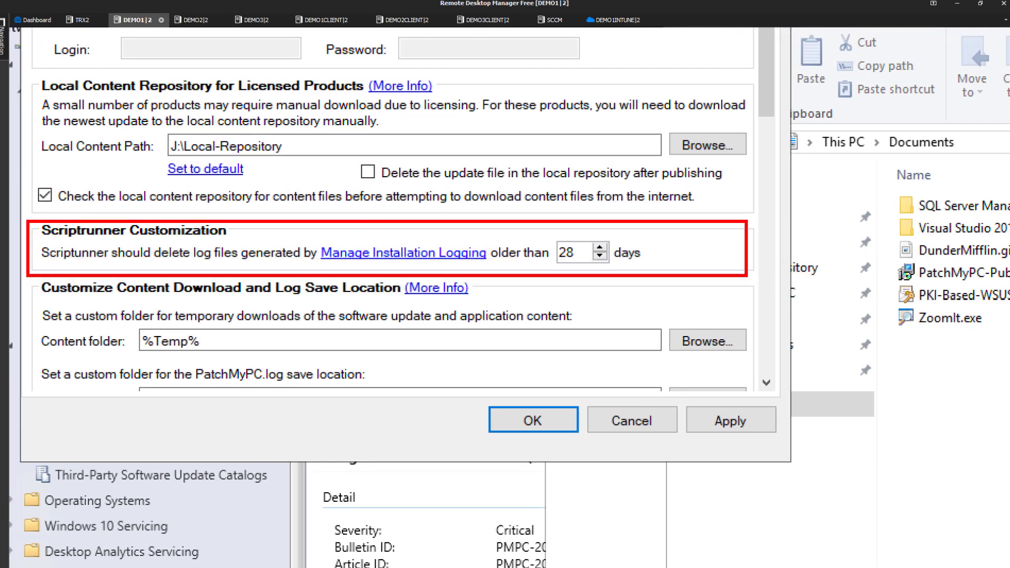
{"action": "key", "text": "Escape"}
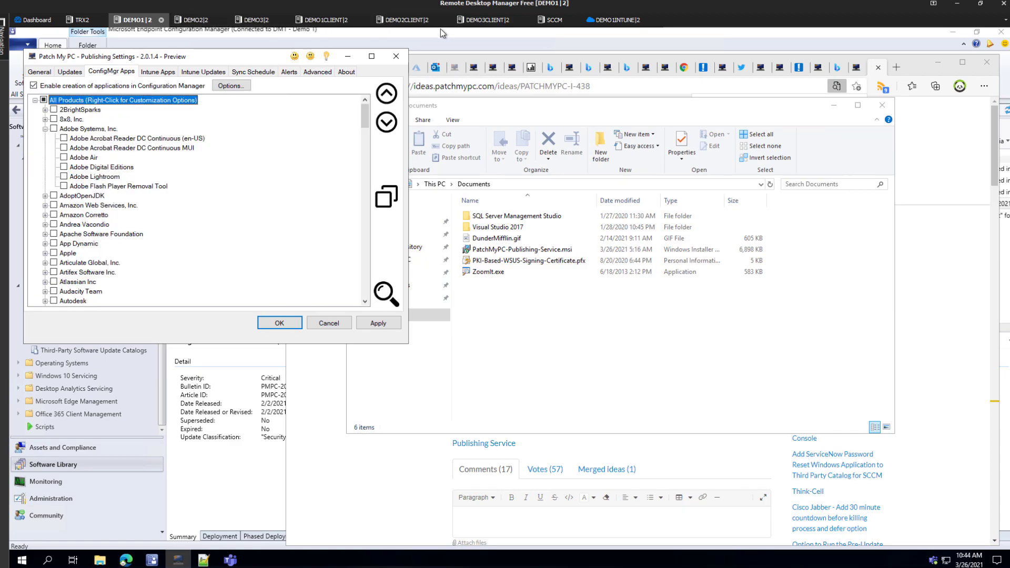
Switch to the DEMO1CLIENT session and browse the log files in C:\Windows\CCM\Logs.
{"action": "left_click", "coordinate": [321, 23]}
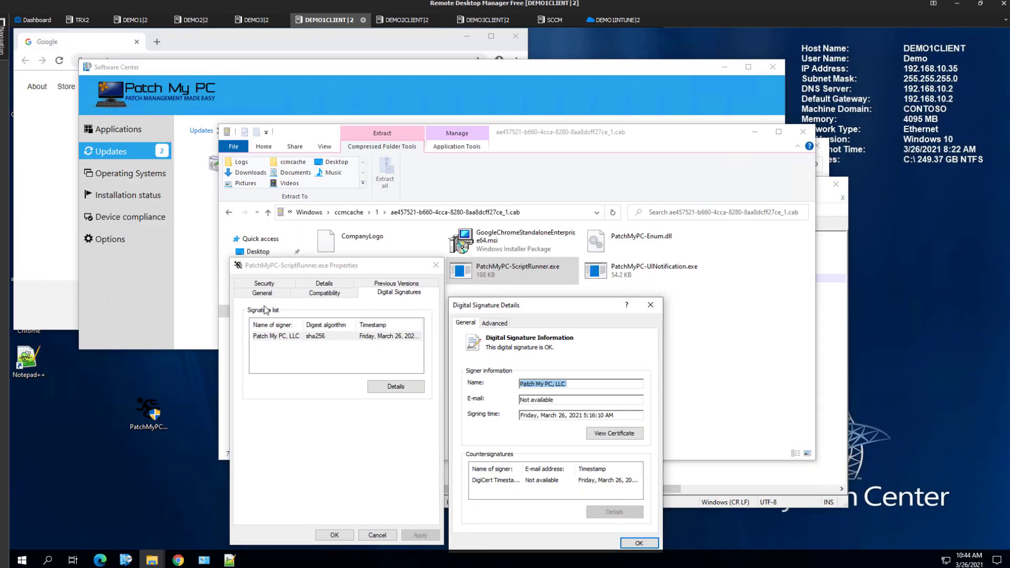
{"action": "left_click", "coordinate": [259, 252]}
{"action": "left_click", "coordinate": [255, 265]}
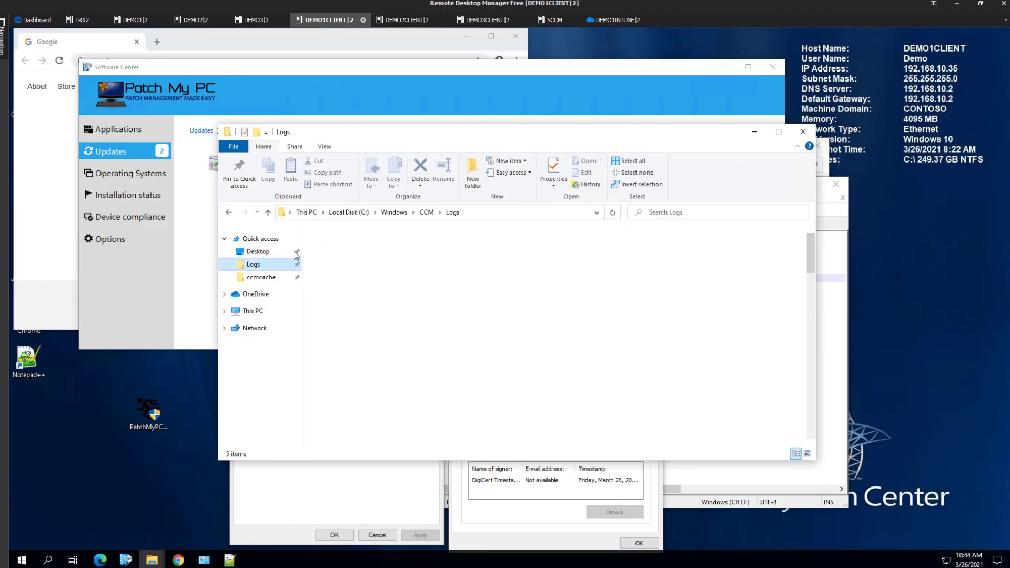
{"action": "scroll", "coordinate": [359, 256], "scroll_direction": "down", "scroll_amount": 20}
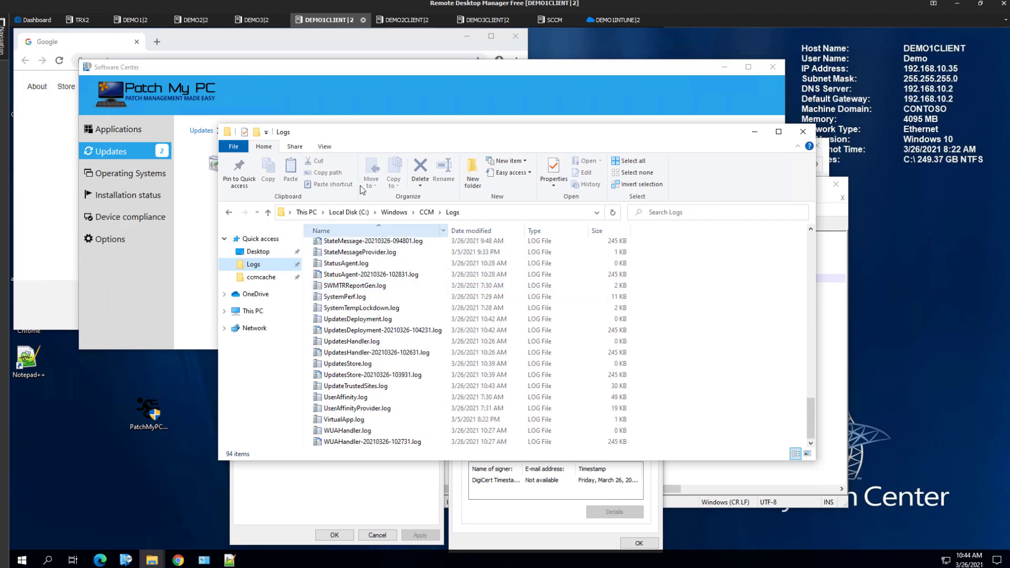
In the DEMO1 session, show the installation logging options for all ConfigMgr app products, magnified and boxed.
{"action": "left_click", "coordinate": [143, 21]}
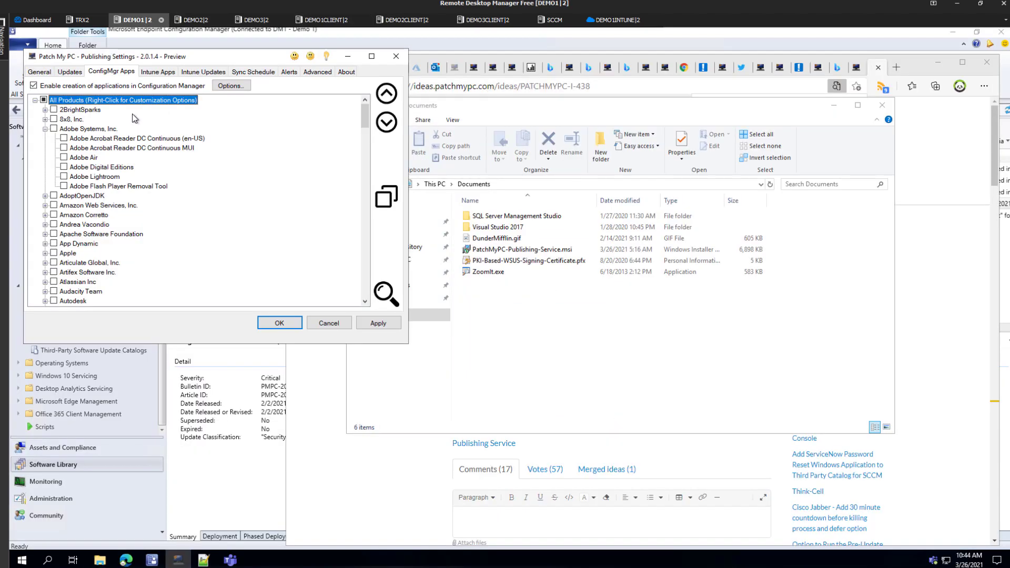
{"action": "right_click", "coordinate": [93, 104]}
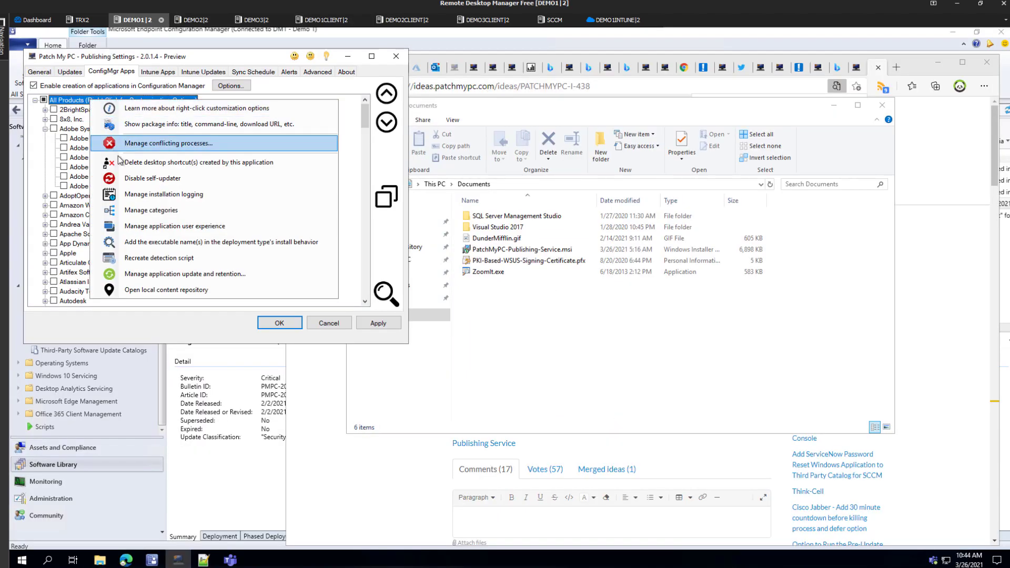
{"action": "left_click", "coordinate": [157, 194]}
{"action": "left_click", "coordinate": [178, 160]}
{"action": "left_click", "coordinate": [173, 192]}
{"action": "left_click", "coordinate": [175, 204]}
{"action": "key", "text": "ctrl+1"}
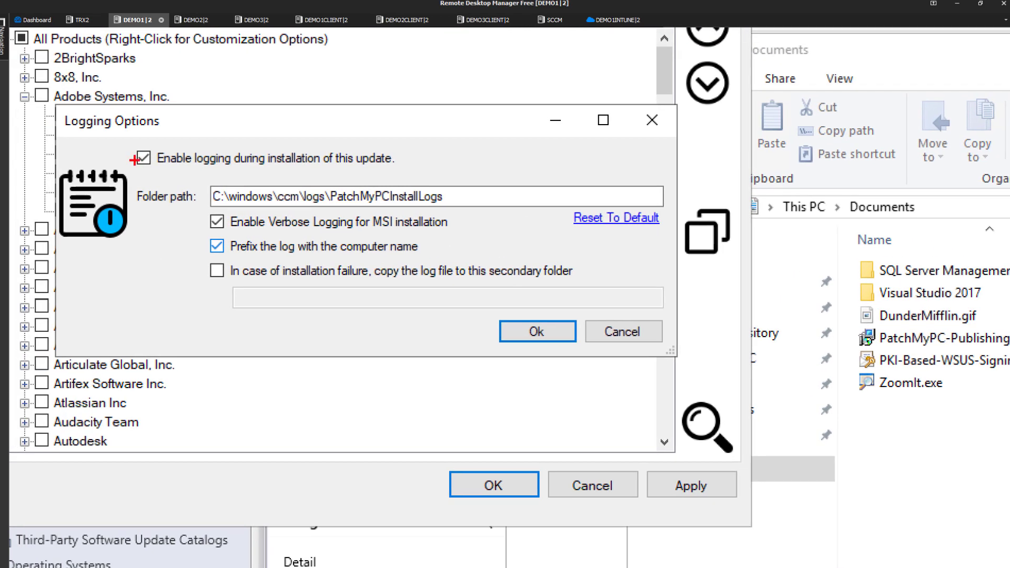
{"action": "mouse_move", "coordinate": [129, 142]}
{"action": "left_mouse_down"}
{"action": "mouse_move", "coordinate": [445, 213]}
{"action": "mouse_move", "coordinate": [702, 332]}
{"action": "mouse_move", "coordinate": [675, 341]}
{"action": "mouse_move", "coordinate": [676, 355]}
{"action": "left_mouse_up"}
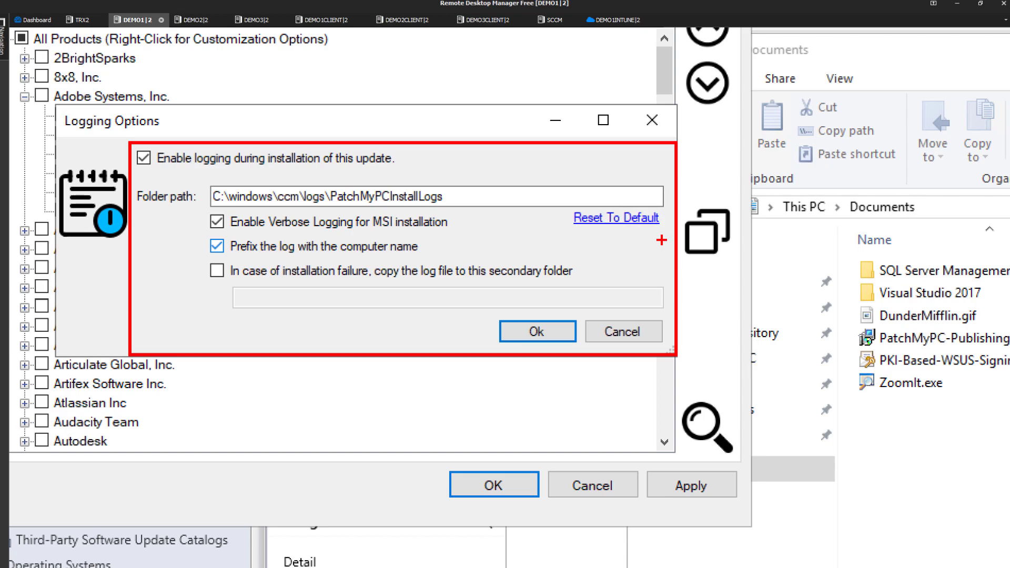
{"action": "key", "text": "Escape"}
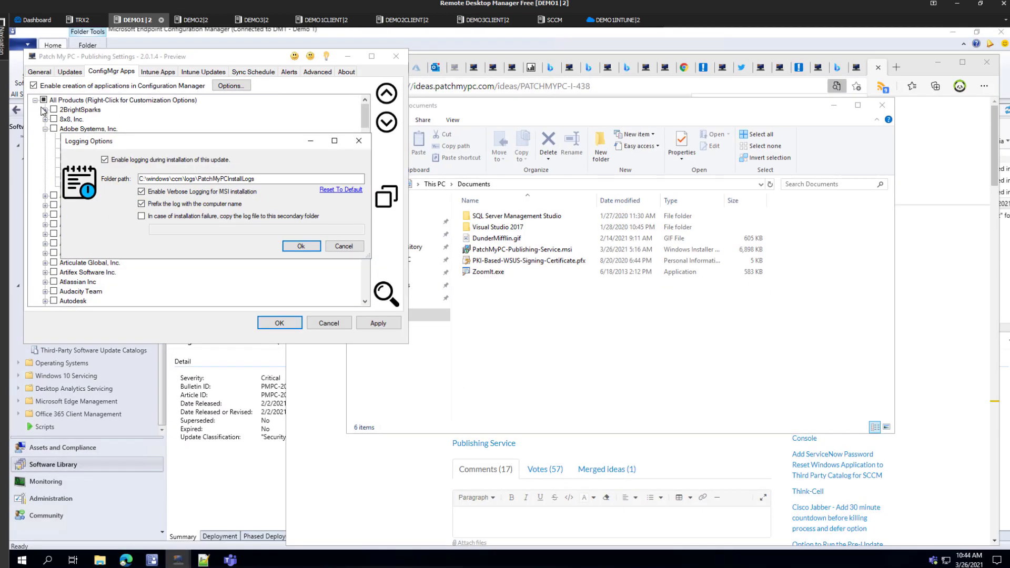
Return to the DEMO1CLIENT session and look through the whole Logs folder for Patch My PC log files.
{"action": "left_click", "coordinate": [329, 20]}
{"action": "scroll", "coordinate": [375, 248], "scroll_direction": "up", "scroll_amount": 20}
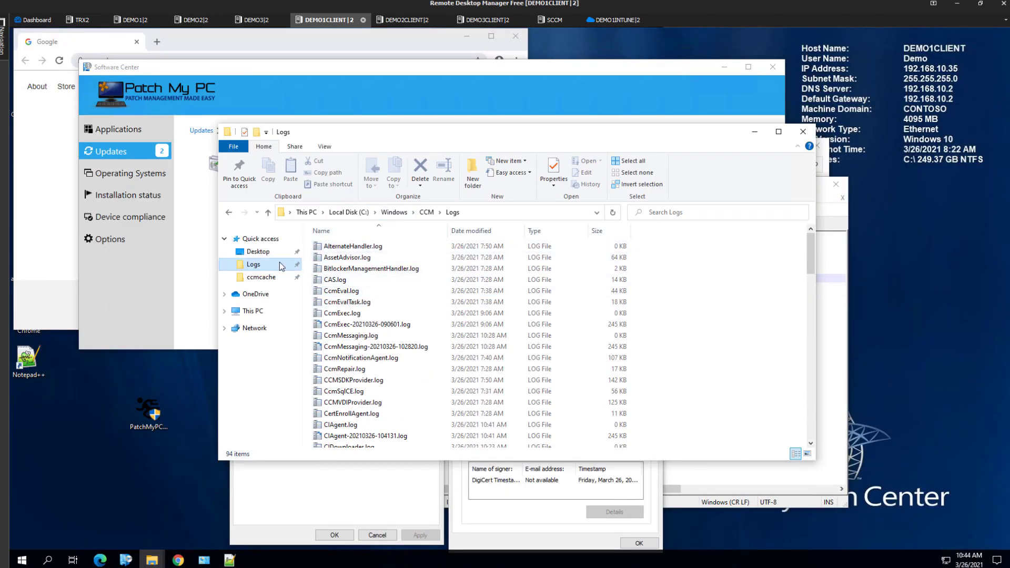
{"action": "scroll", "coordinate": [375, 326], "scroll_direction": "down", "scroll_amount": 20}
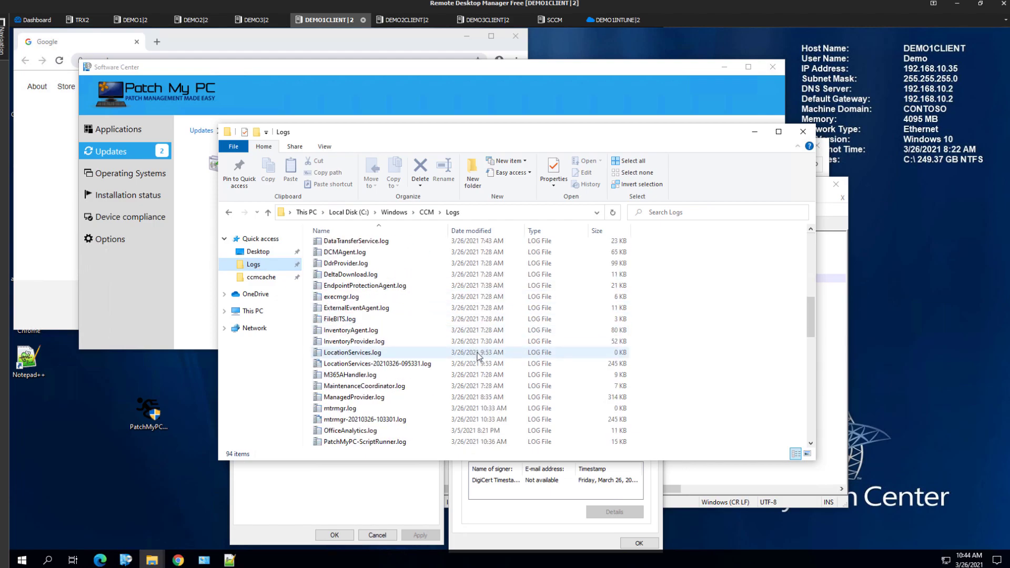
Go back to the DEMO1 session, dismiss the logging options without saving, and advance the presentation by one slide.
{"action": "left_click", "coordinate": [196, 20]}
{"action": "left_click", "coordinate": [133, 20]}
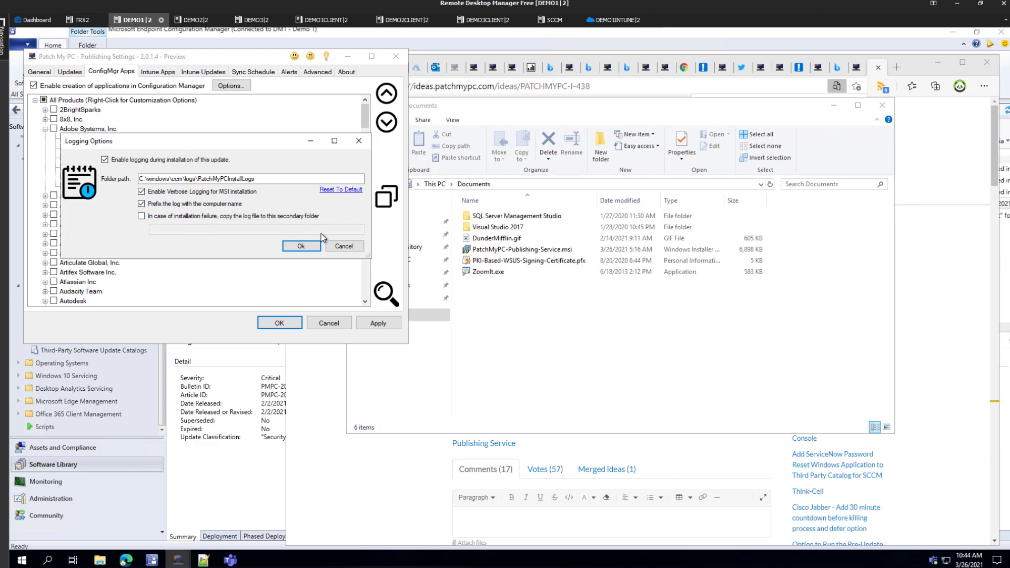
{"action": "left_click", "coordinate": [341, 247]}
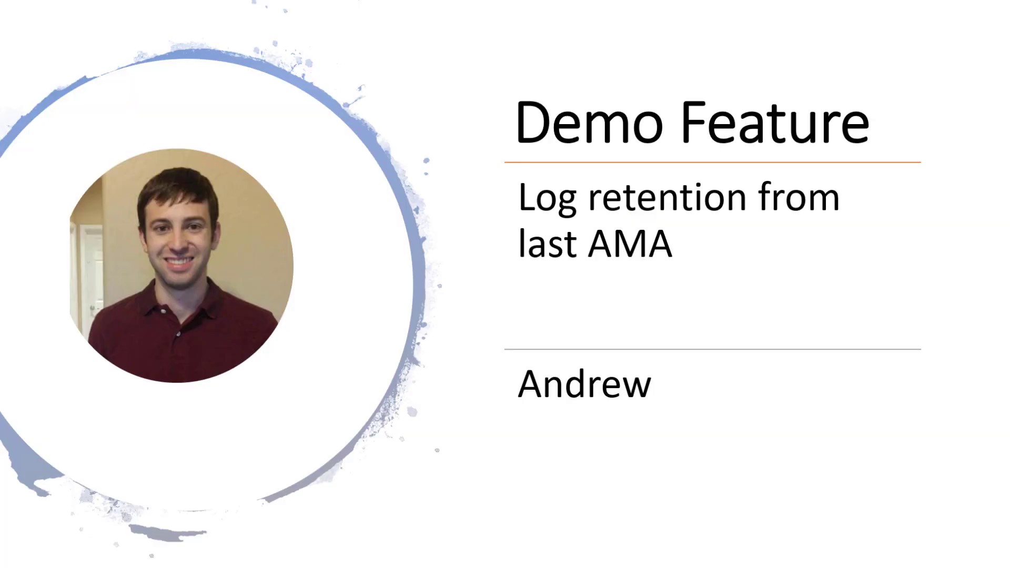
{"action": "key", "text": "Right"}
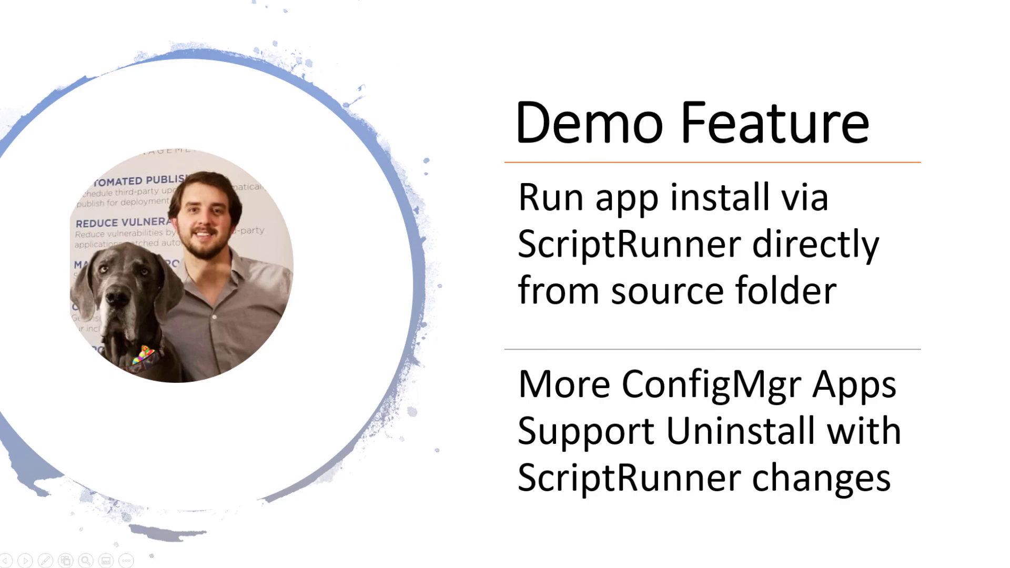
In the DEMO1CLIENT session, browse the network share \\demo1 to its Sources\Applications folder.
{"action": "key", "text": "alt+Tab"}
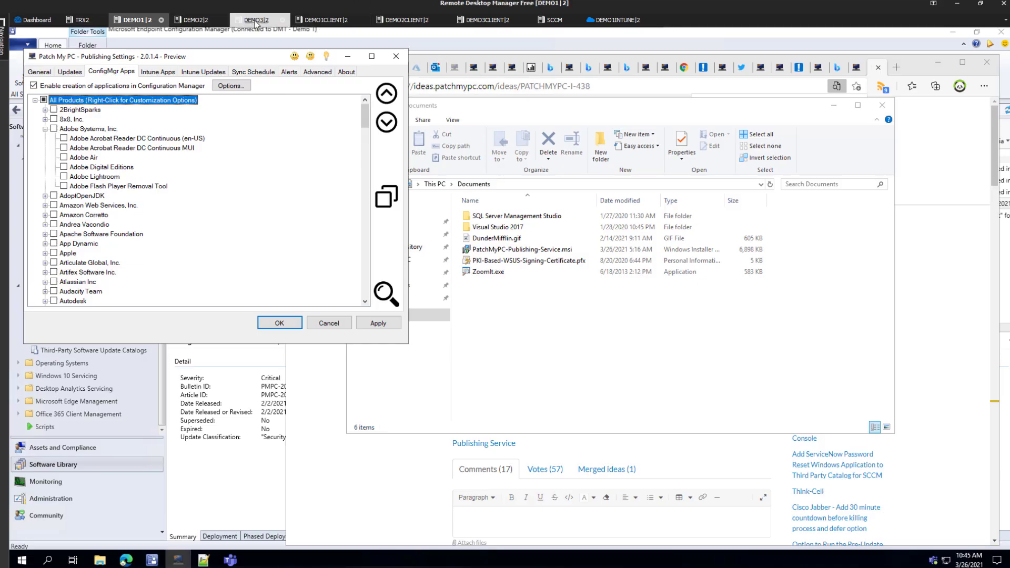
{"action": "left_click", "coordinate": [323, 20]}
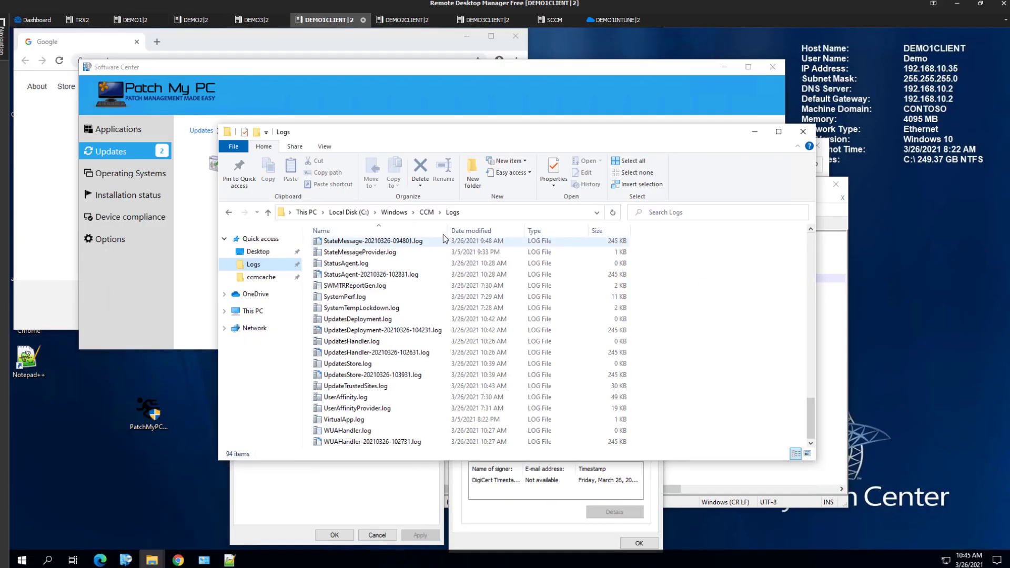
{"action": "left_click", "coordinate": [434, 215]}
{"action": "type", "text": "\\"}
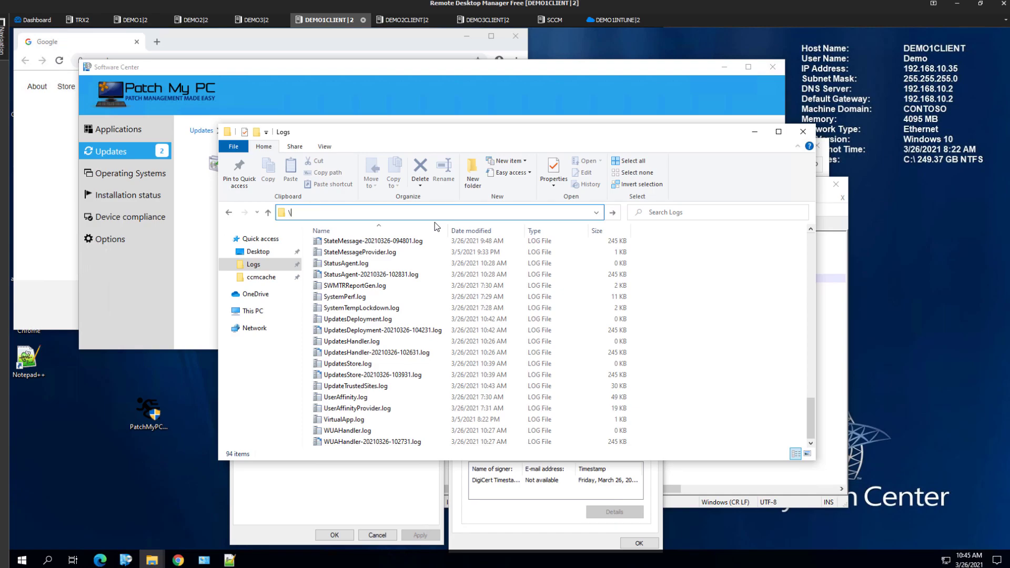
{"action": "type", "text": "\\demo1"}
{"action": "key", "text": "Return"}
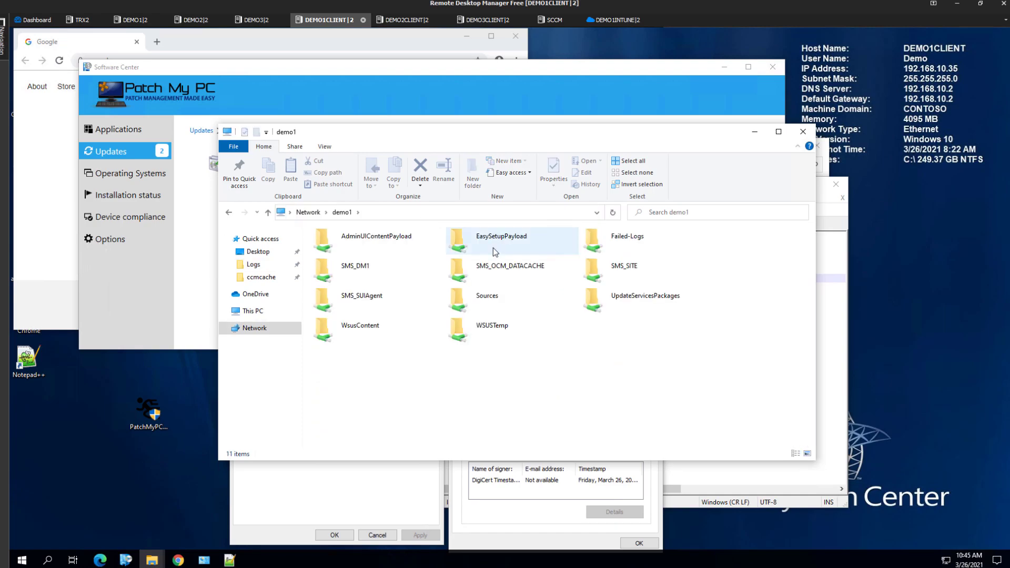
{"action": "double_click", "coordinate": [476, 297]}
{"action": "double_click", "coordinate": [351, 248]}
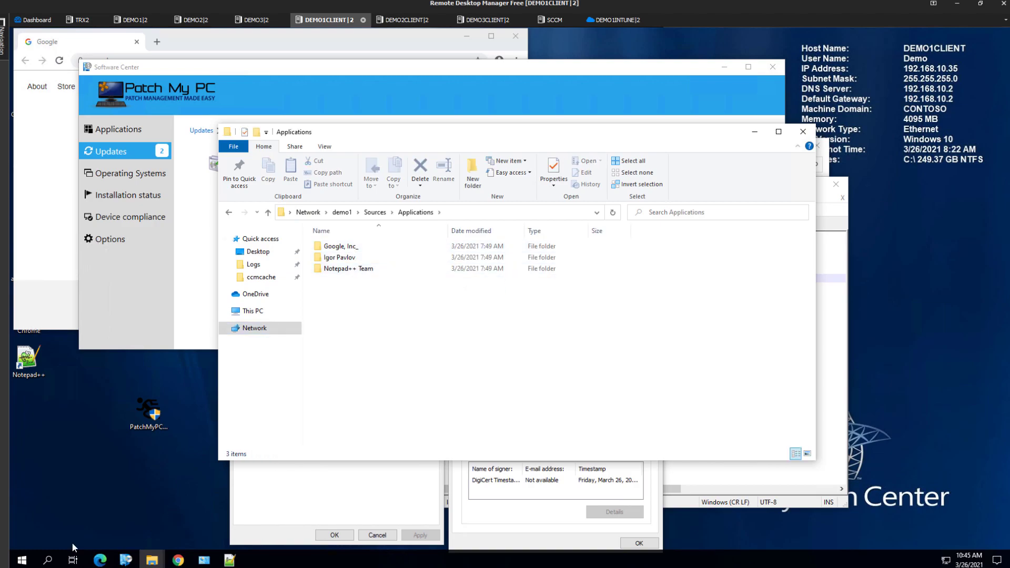
Launch appwiz.cpl and arrange Programs and Features and the Applications folder so both windows are visible.
{"action": "left_click", "coordinate": [23, 561]}
{"action": "type", "text": "appwiz.cpl"}
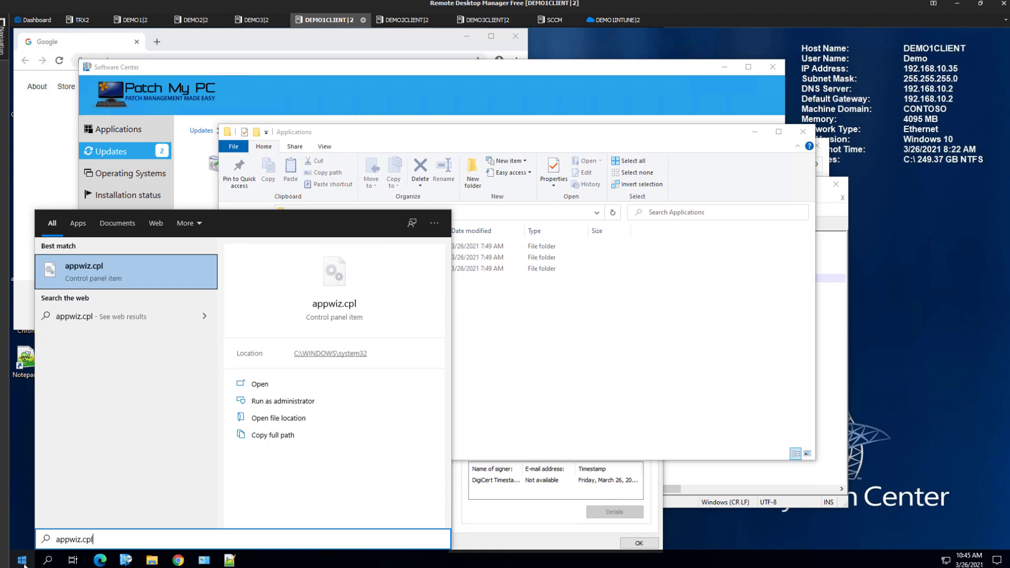
{"action": "key", "text": "Return"}
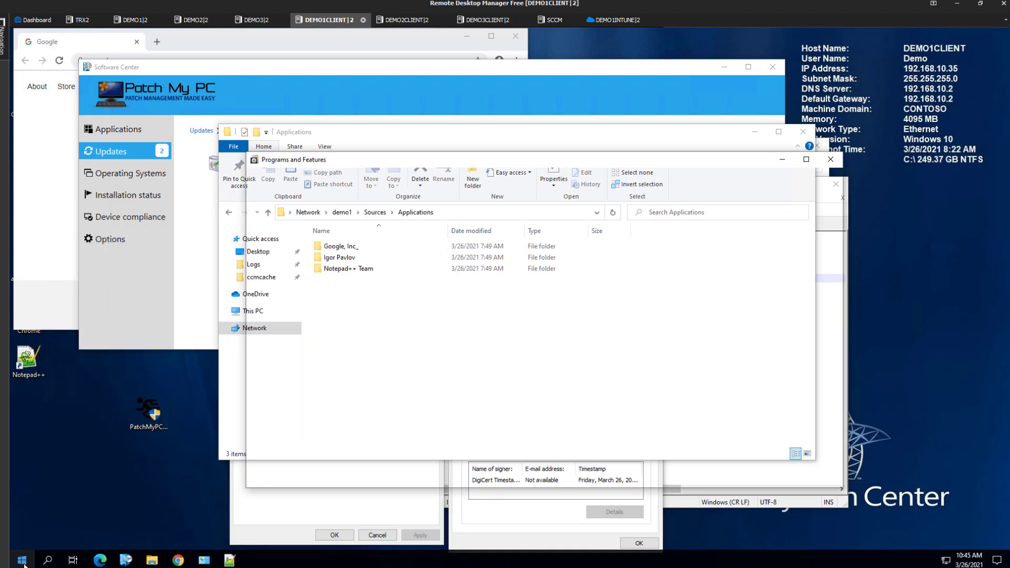
{"action": "left_click_drag", "start_coordinate": [524, 171], "coordinate": [407, 265]}
{"action": "left_click", "coordinate": [239, 243]}
{"action": "left_click_drag", "start_coordinate": [356, 131], "coordinate": [446, 63]}
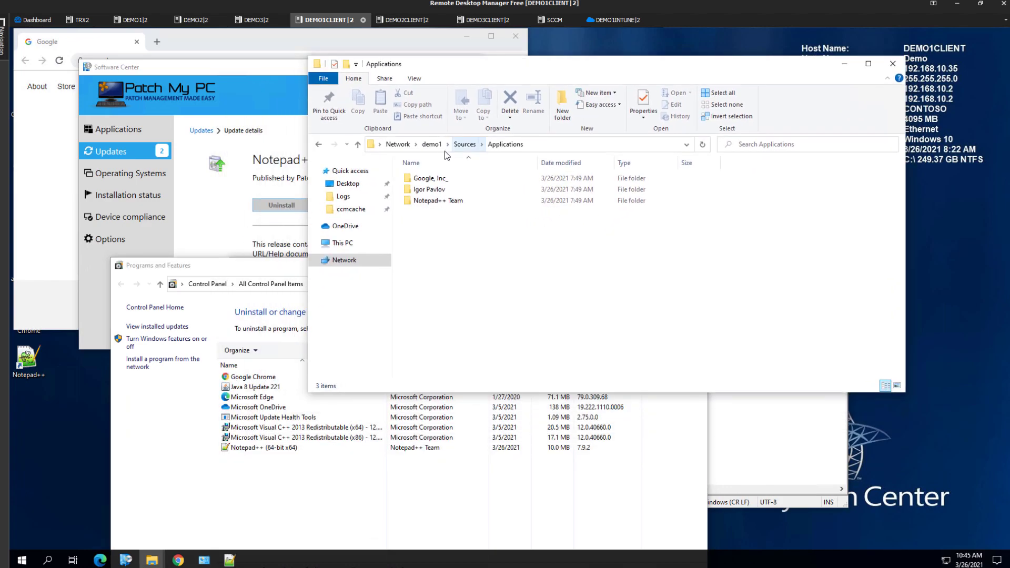
Open the package content folder inside 7-Zip (x64) - MSI Install and widen its Name column.
{"action": "double_click", "coordinate": [434, 189]}
{"action": "left_click", "coordinate": [439, 179]}
{"action": "double_click", "coordinate": [438, 179]}
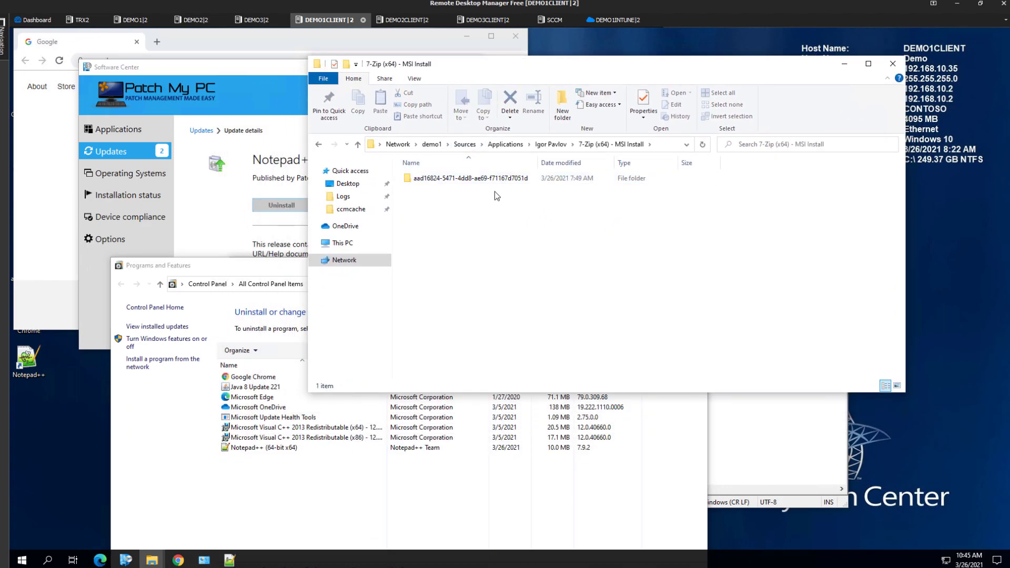
{"action": "double_click", "coordinate": [497, 179]}
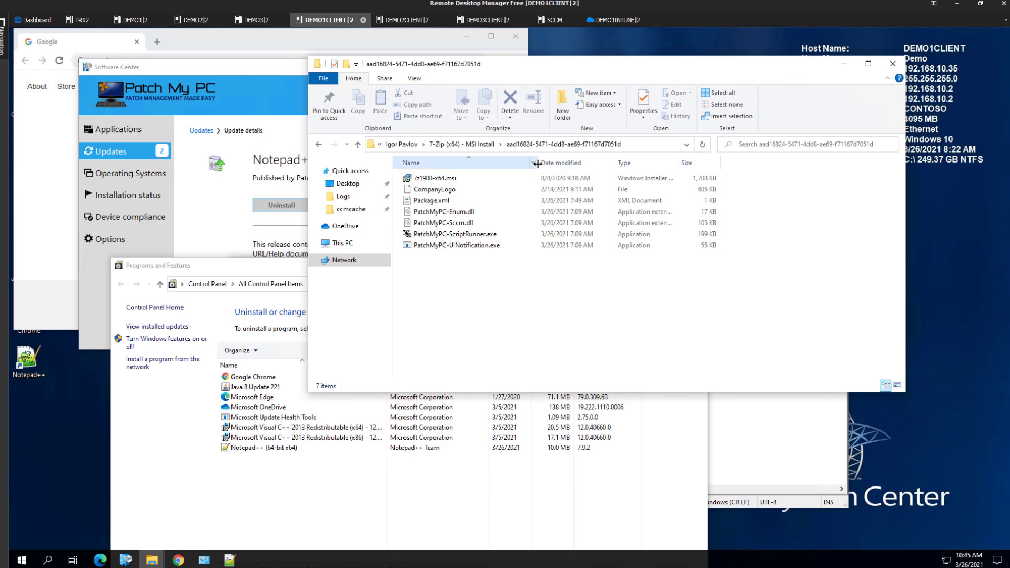
{"action": "left_click_drag", "start_coordinate": [538, 163], "coordinate": [582, 163]}
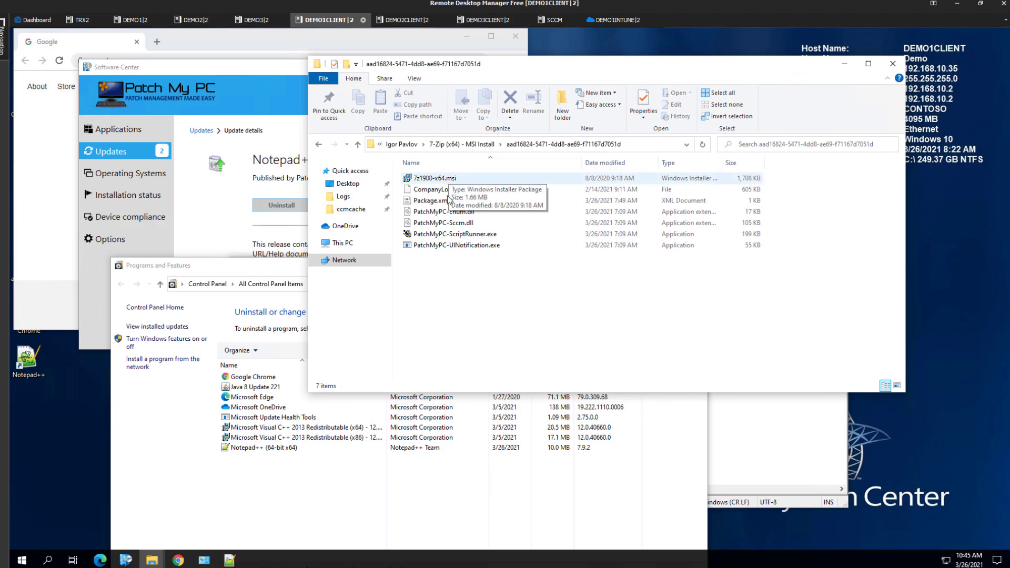
Run PatchMyPC-ScriptRunner.exe from the 7-Zip source folder as administrator and allow it to make changes to the device.
{"action": "left_click", "coordinate": [443, 238]}
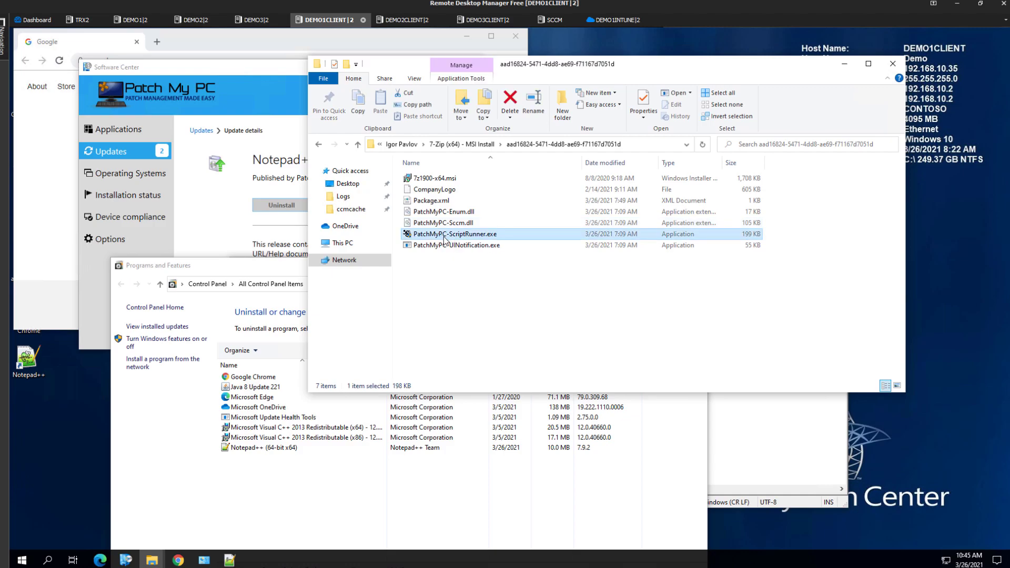
{"action": "left_click", "coordinate": [669, 150]}
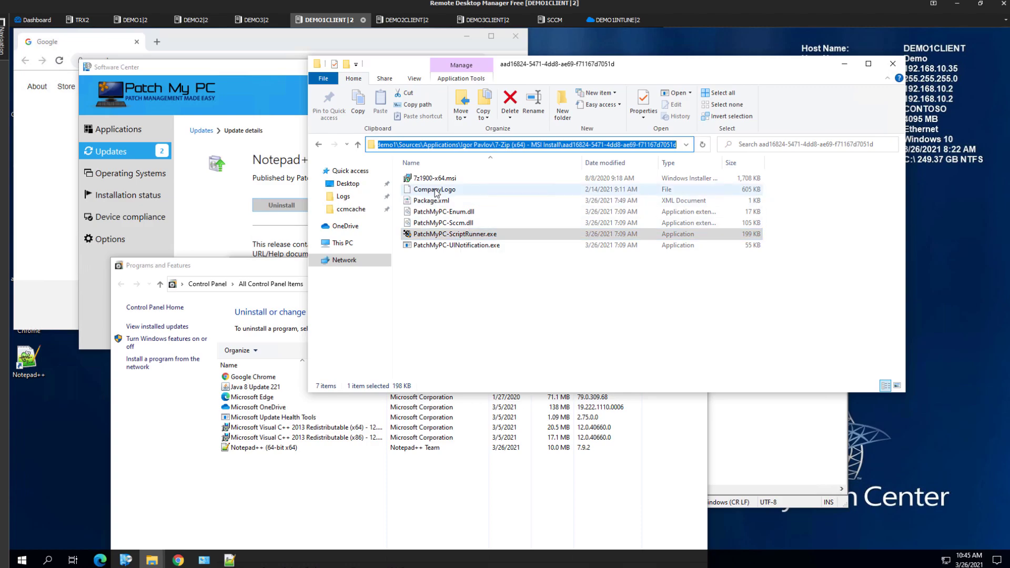
{"action": "right_click", "coordinate": [434, 237]}
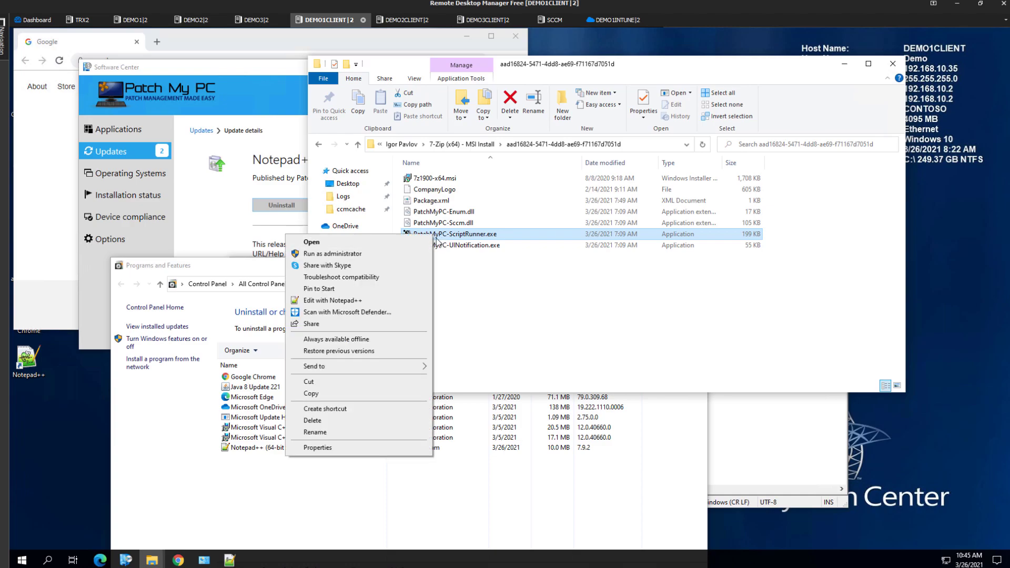
{"action": "left_click", "coordinate": [386, 257]}
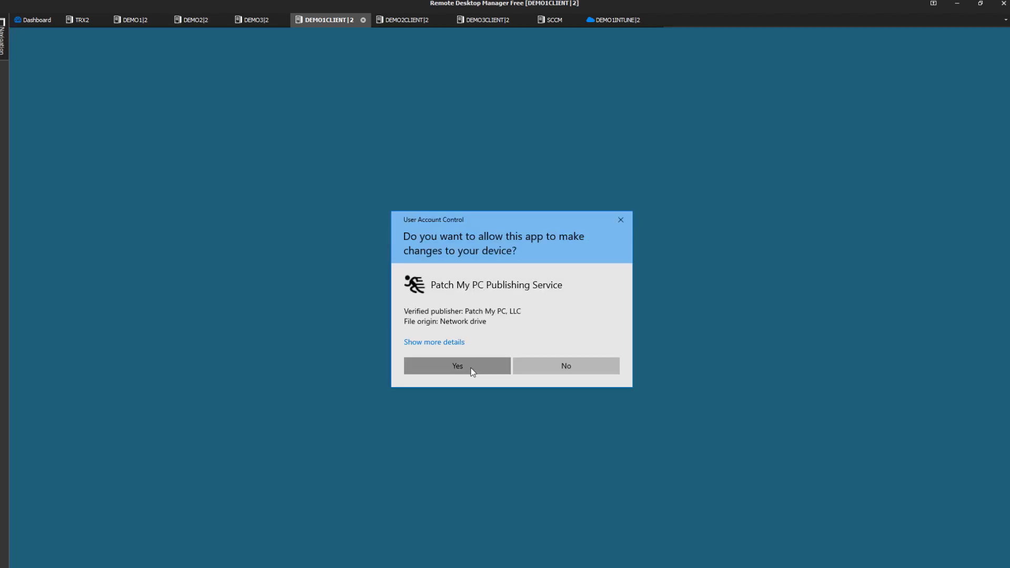
{"action": "left_click", "coordinate": [471, 367]}
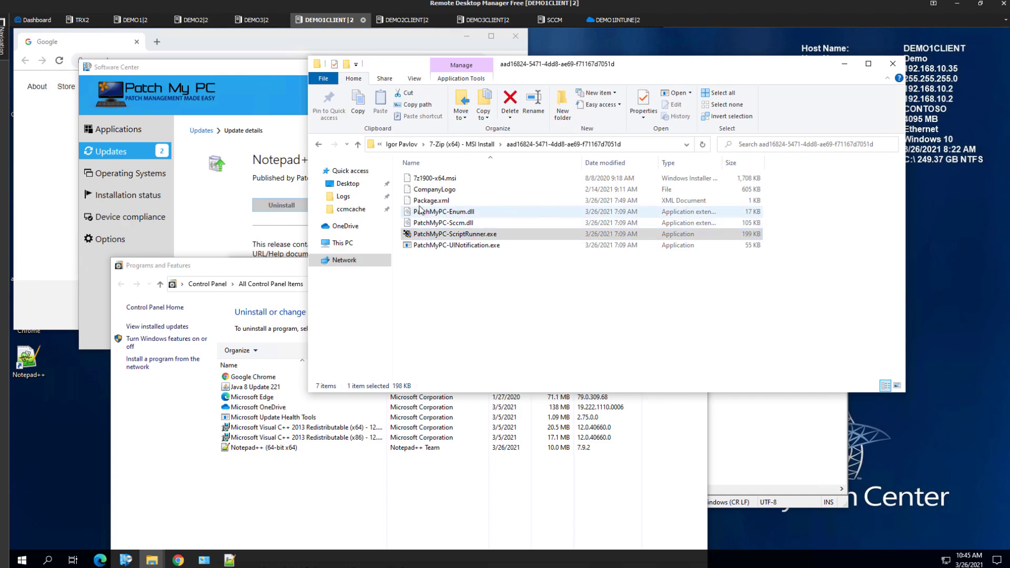
Refresh Programs and Features, check the 7-Zip 19.00 (x64 edition) entry, and review the 7z1900-x64.msi and ScriptRunner files in the source folder.
{"action": "left_click", "coordinate": [269, 266]}
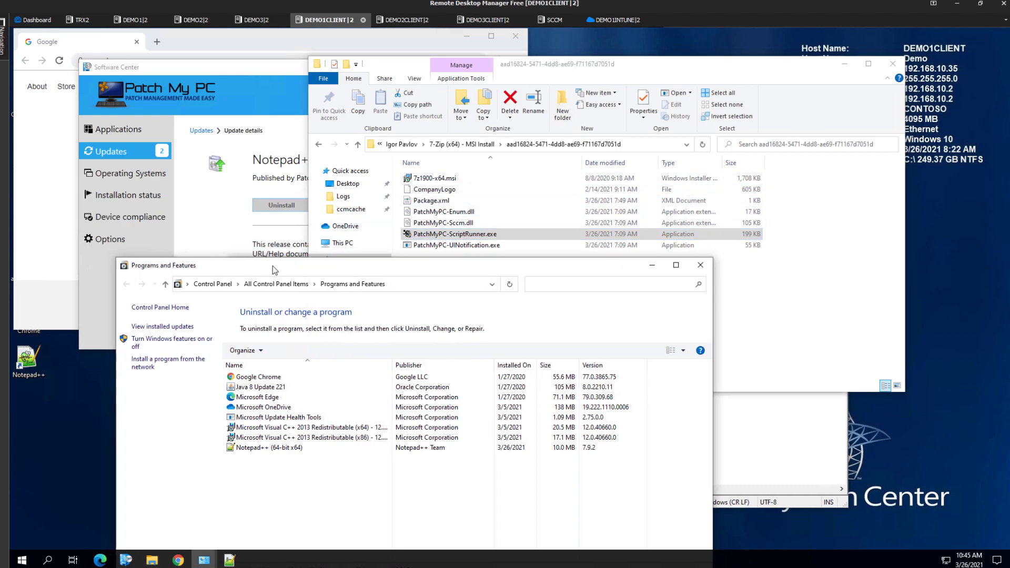
{"action": "left_click", "coordinate": [503, 289]}
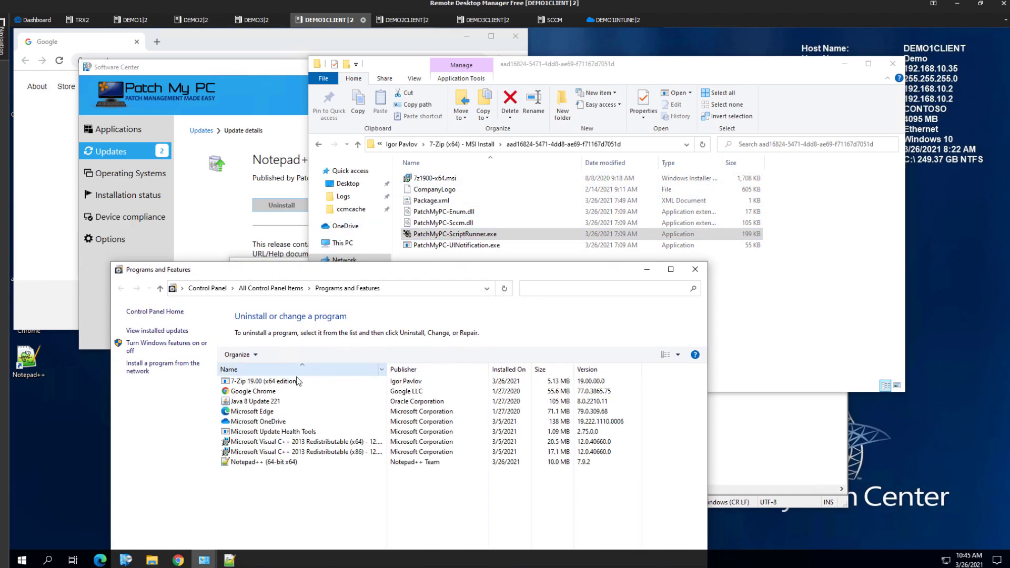
{"action": "left_click", "coordinate": [274, 382]}
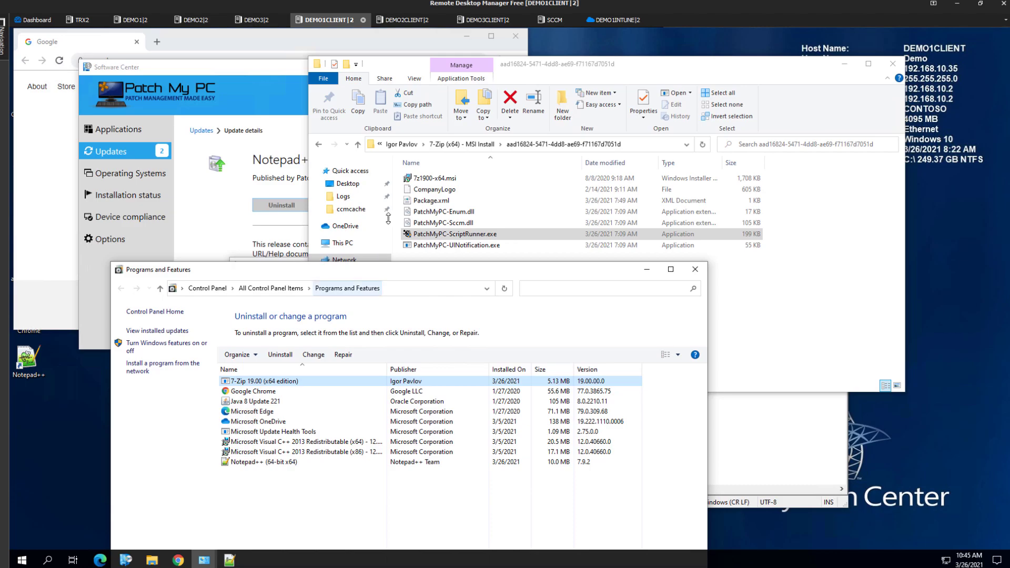
{"action": "left_click", "coordinate": [428, 180]}
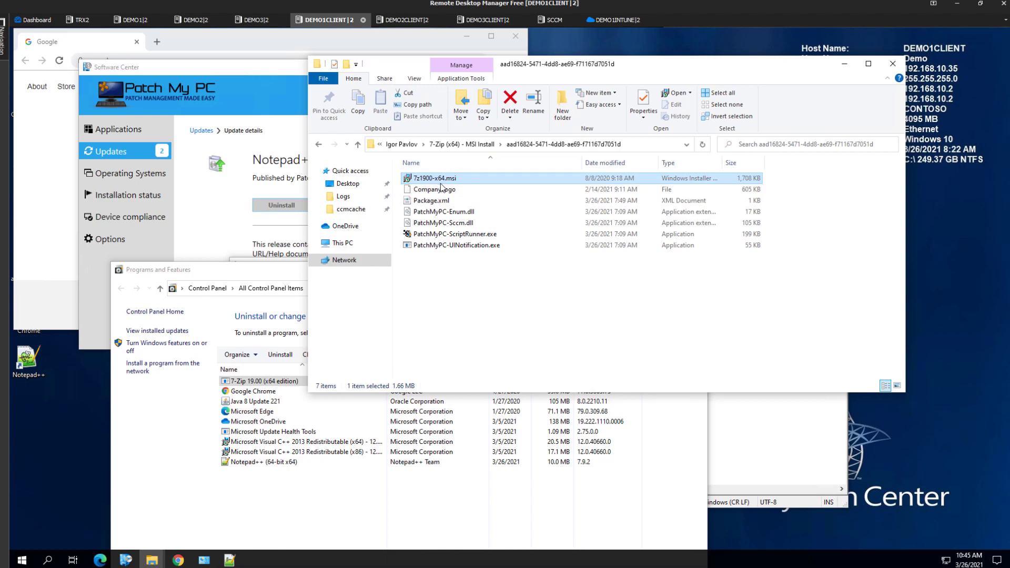
{"action": "right_click", "coordinate": [457, 235]}
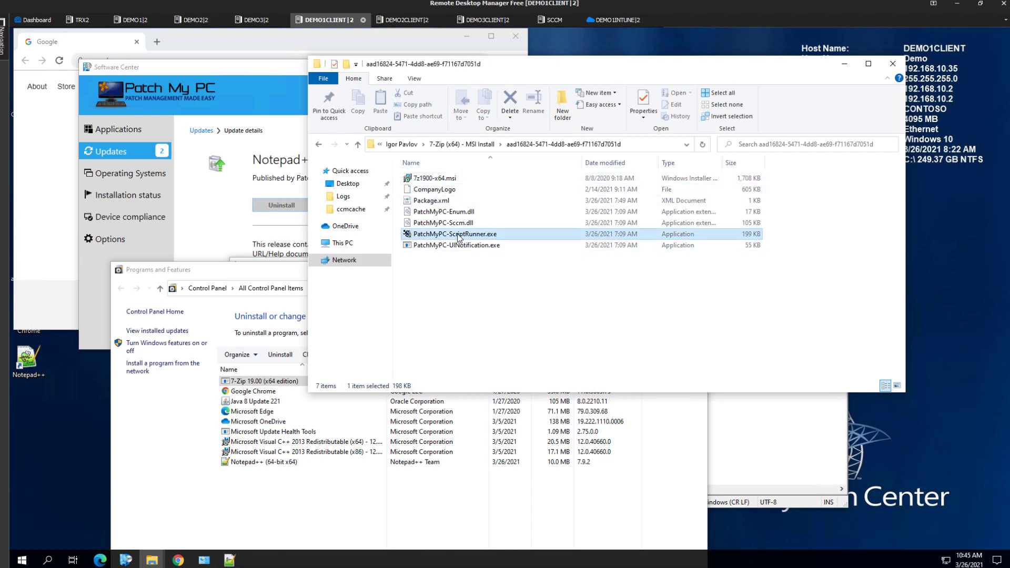
{"action": "left_click", "coordinate": [421, 255]}
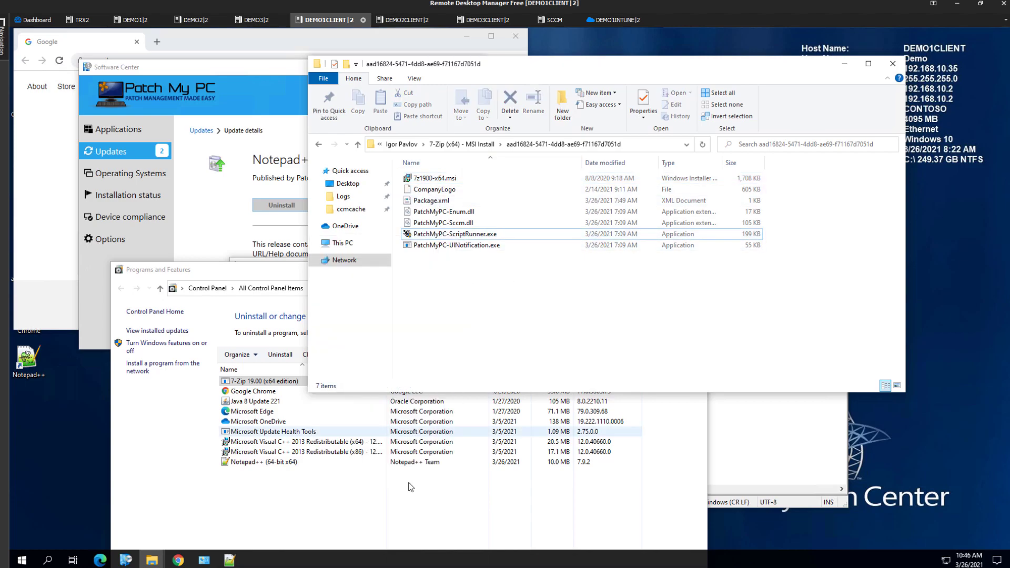
Move the Google browser window away from the desktop shortcuts and open the Client Logs folder.
{"action": "left_click", "coordinate": [263, 385]}
{"action": "left_click_drag", "start_coordinate": [213, 49], "coordinate": [550, 242]}
{"action": "double_click", "coordinate": [28, 152]}
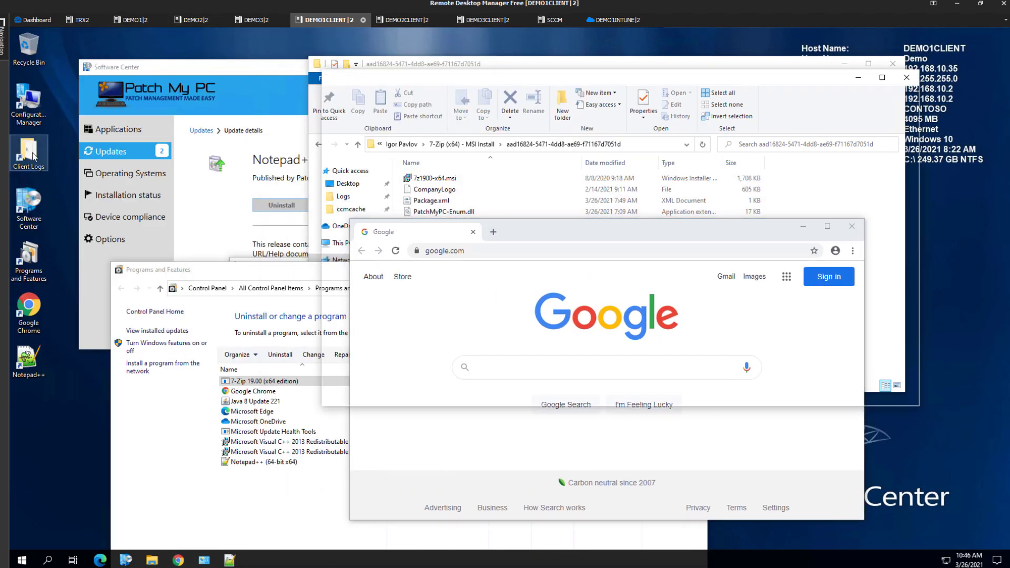
{"action": "scroll", "coordinate": [518, 255], "scroll_direction": "down", "scroll_amount": 5}
{"action": "left_click", "coordinate": [483, 254]}
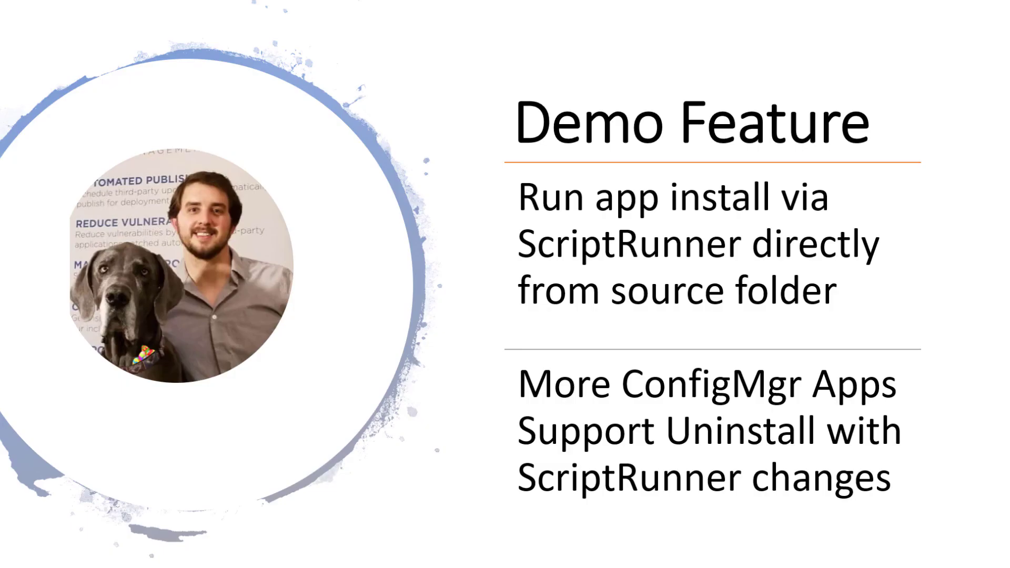
Open PatchMyPC-ScriptRunner.log from the CCM Logs folder and examine the line that runs the 7z1900-x64.msi install.
{"action": "key", "text": "Right"}
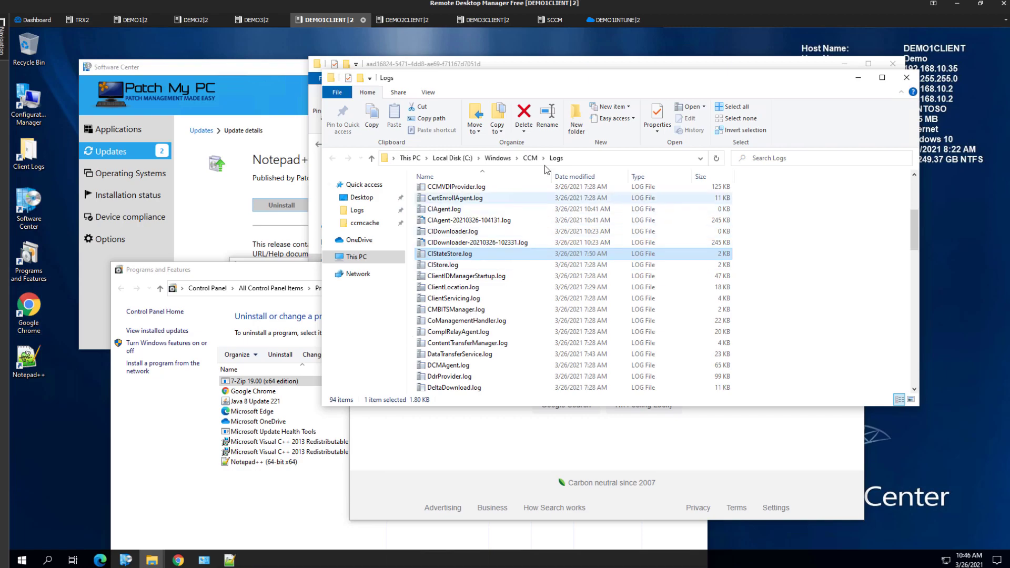
{"action": "left_click", "coordinate": [458, 231]}
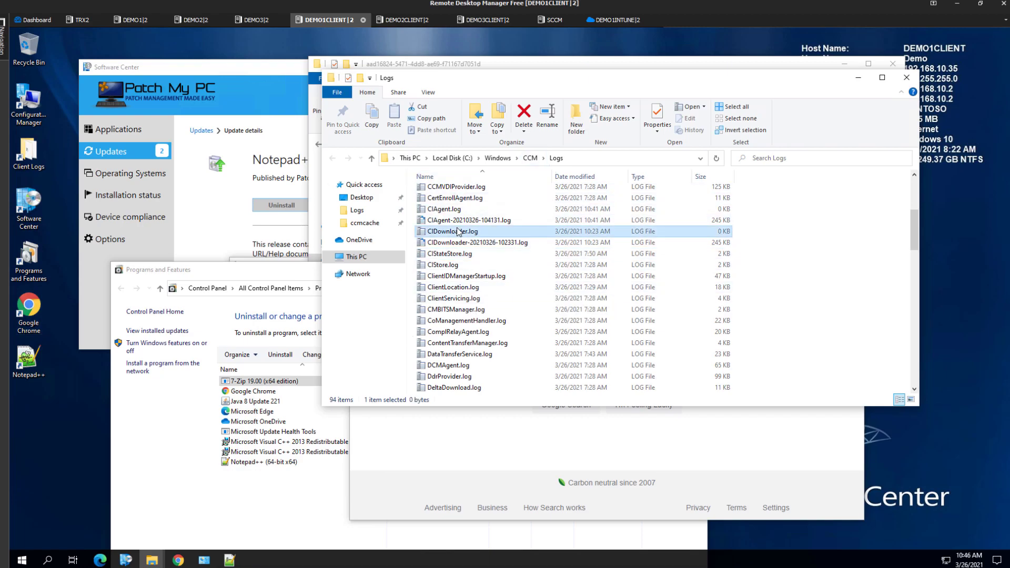
{"action": "key", "text": "p"}
{"action": "key", "text": "Return"}
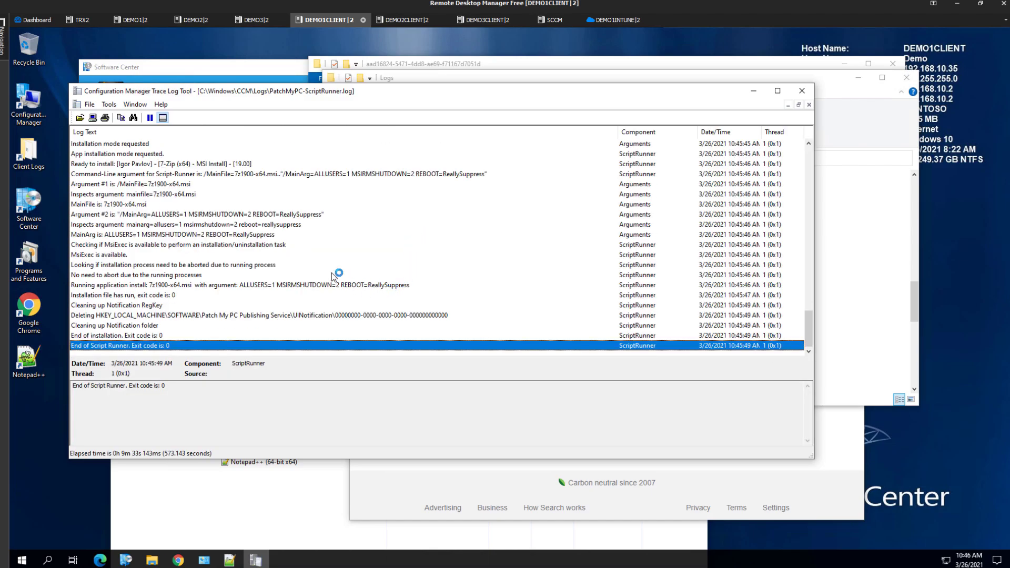
{"action": "left_click", "coordinate": [304, 285]}
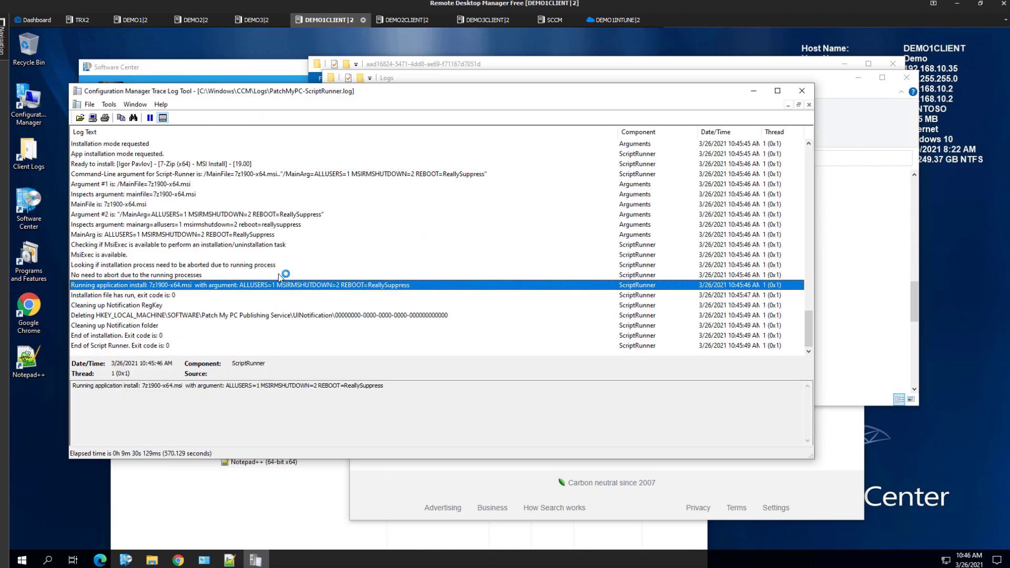
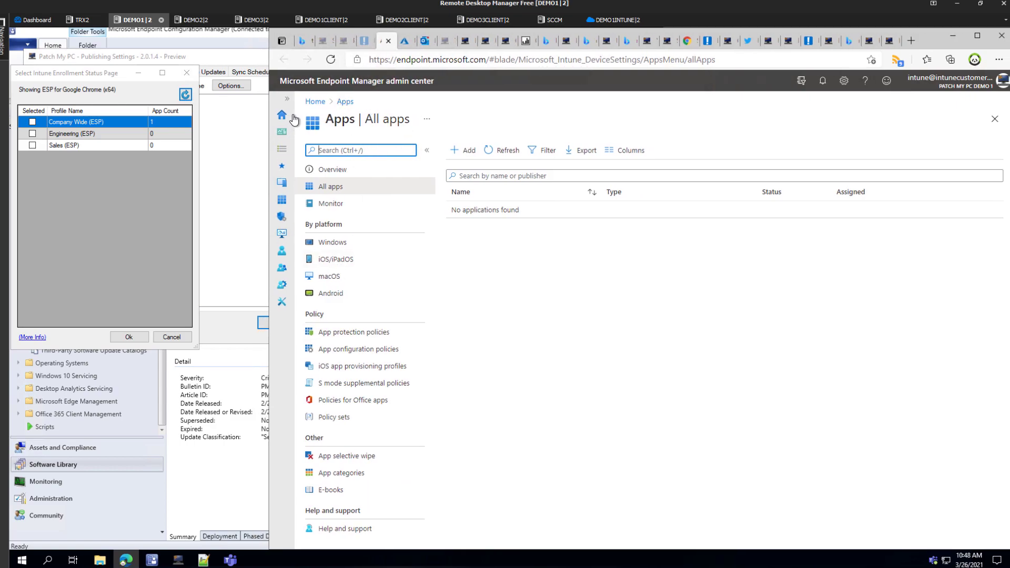
In the DEMO1 session's Endpoint Manager admin center, open the Enrollment Status Page settings under Windows enrollment for devices.
{"action": "left_click", "coordinate": [287, 98]}
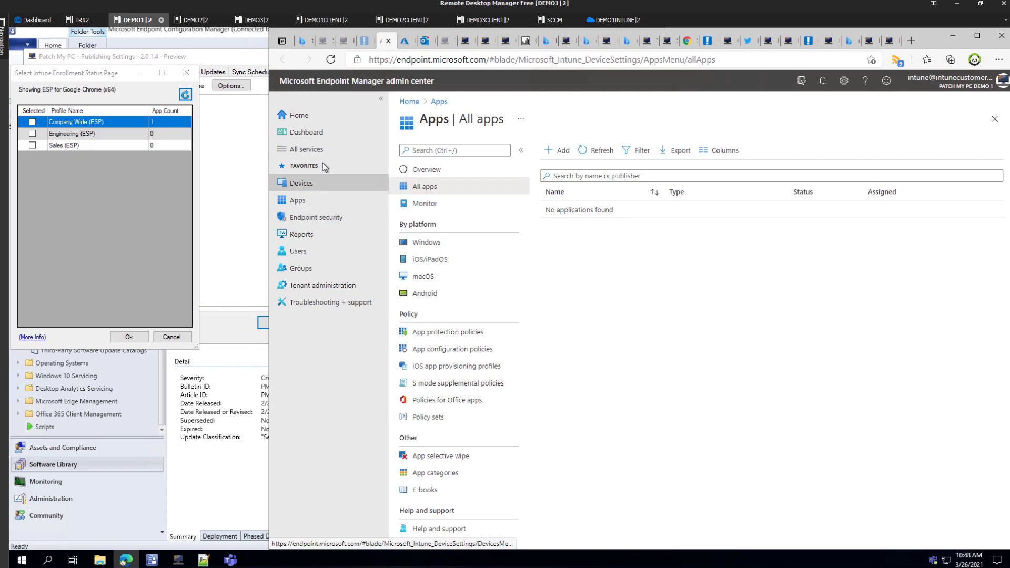
{"action": "left_click", "coordinate": [314, 185]}
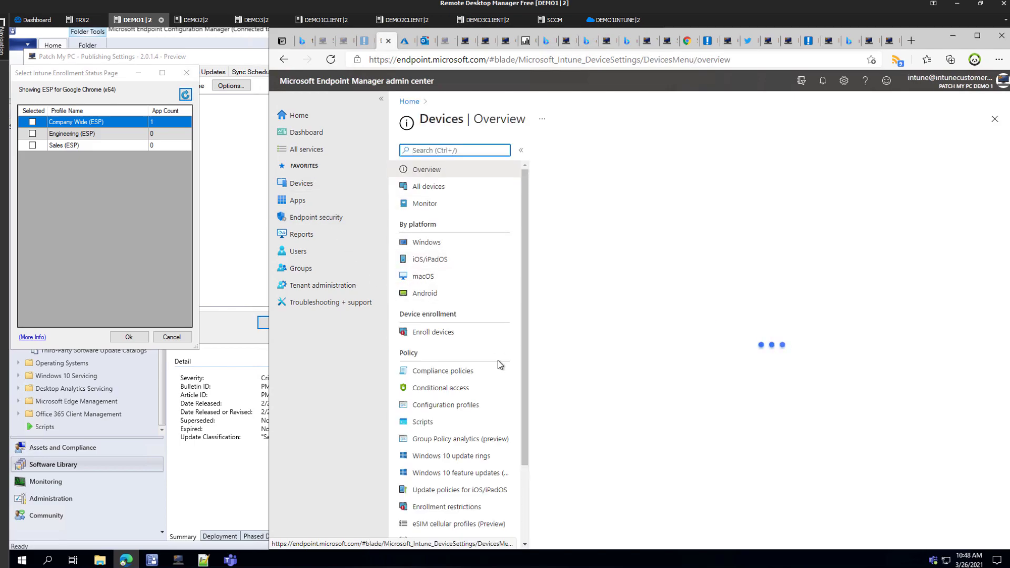
{"action": "left_click", "coordinate": [333, 184]}
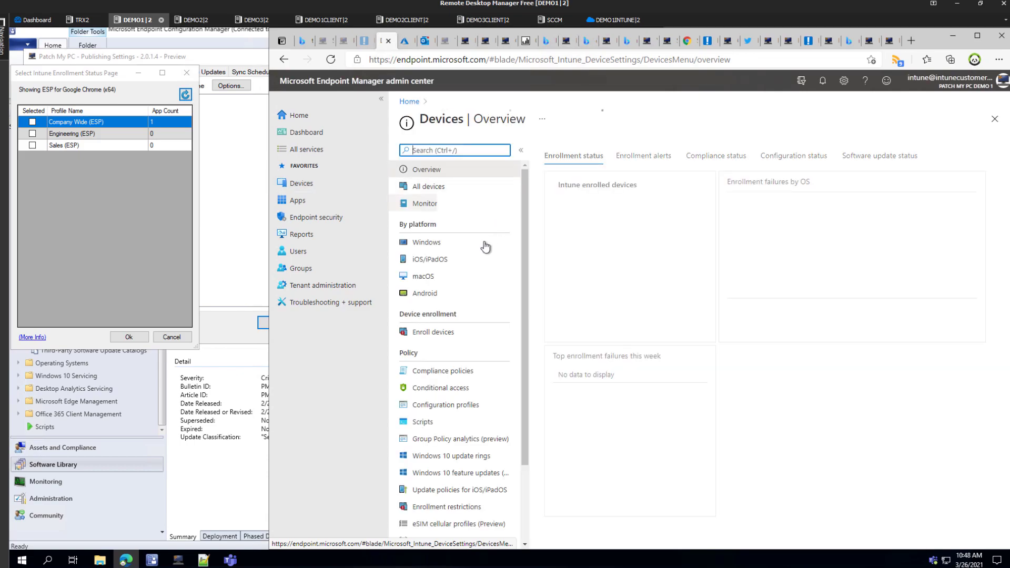
{"action": "left_click", "coordinate": [449, 243]}
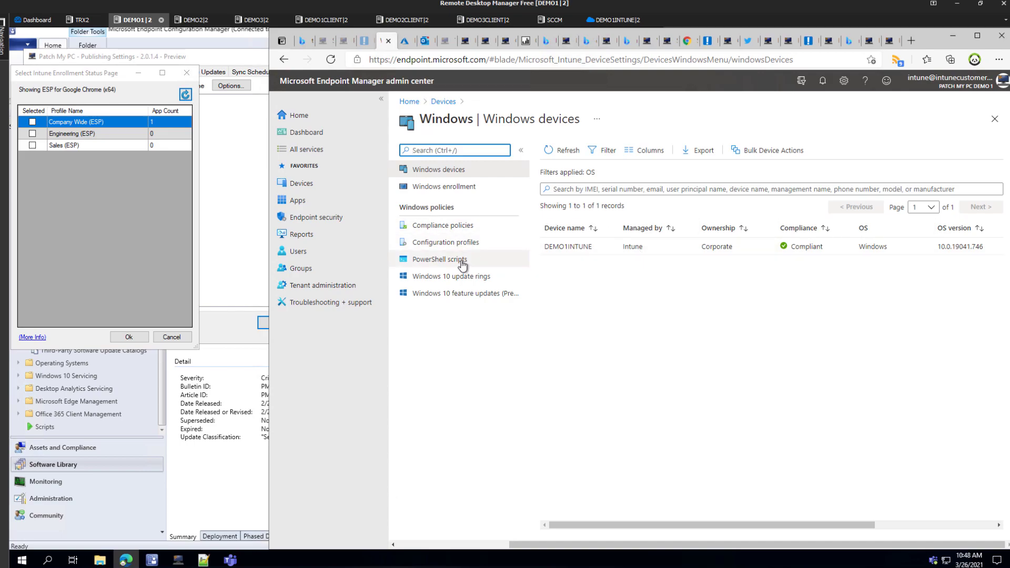
{"action": "left_click", "coordinate": [440, 186]}
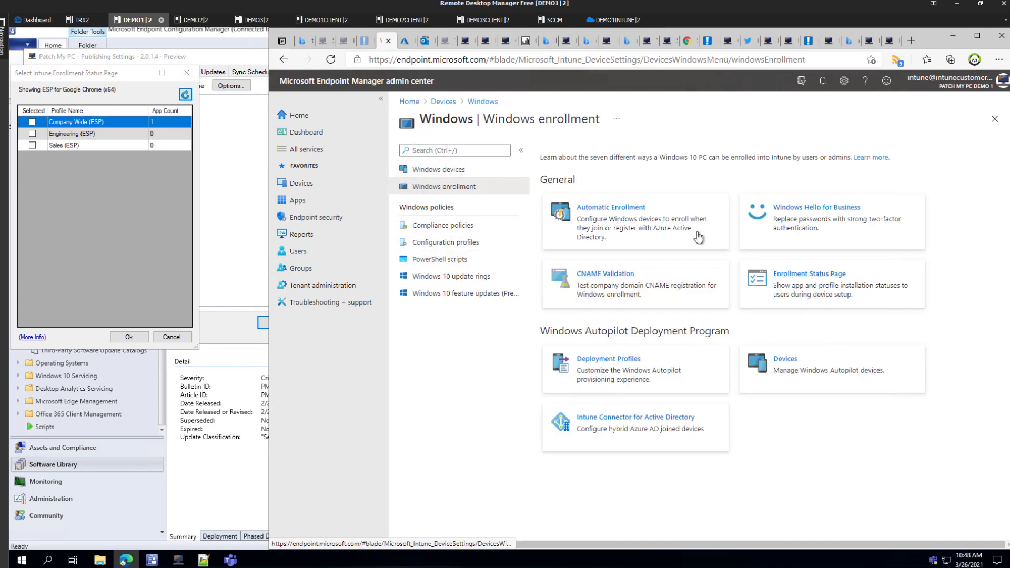
{"action": "left_click", "coordinate": [806, 276]}
Position the Select Intune Enrollment Status Page dialog beside the browser and compare its profiles with those listed in the admin center.
{"action": "left_click_drag", "start_coordinate": [64, 73], "coordinate": [118, 169]}
{"action": "left_click", "coordinate": [597, 498]}
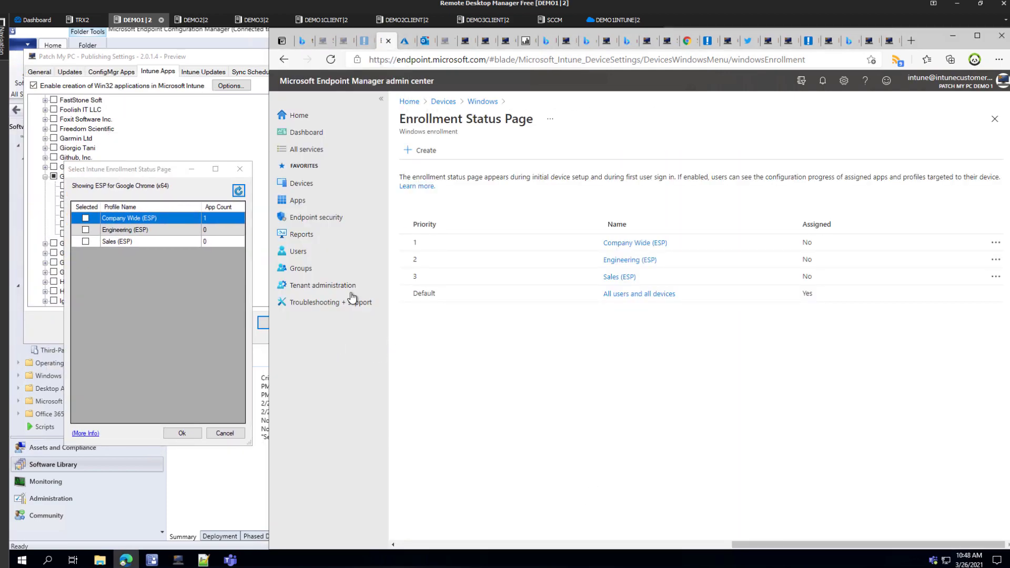
{"action": "mouse_move", "coordinate": [159, 215]}
{"action": "left_mouse_down"}
{"action": "mouse_move", "coordinate": [578, 234]}
{"action": "mouse_move", "coordinate": [587, 215]}
{"action": "left_mouse_up"}
{"action": "mouse_move", "coordinate": [574, 260]}
{"action": "left_mouse_down"}
{"action": "mouse_move", "coordinate": [248, 252]}
{"action": "mouse_move", "coordinate": [140, 231]}
{"action": "mouse_move", "coordinate": [156, 237]}
{"action": "mouse_move", "coordinate": [157, 261]}
{"action": "mouse_move", "coordinate": [628, 274]}
{"action": "mouse_move", "coordinate": [621, 243]}
{"action": "mouse_move", "coordinate": [595, 236]}
{"action": "mouse_move", "coordinate": [676, 309]}
{"action": "left_mouse_up"}
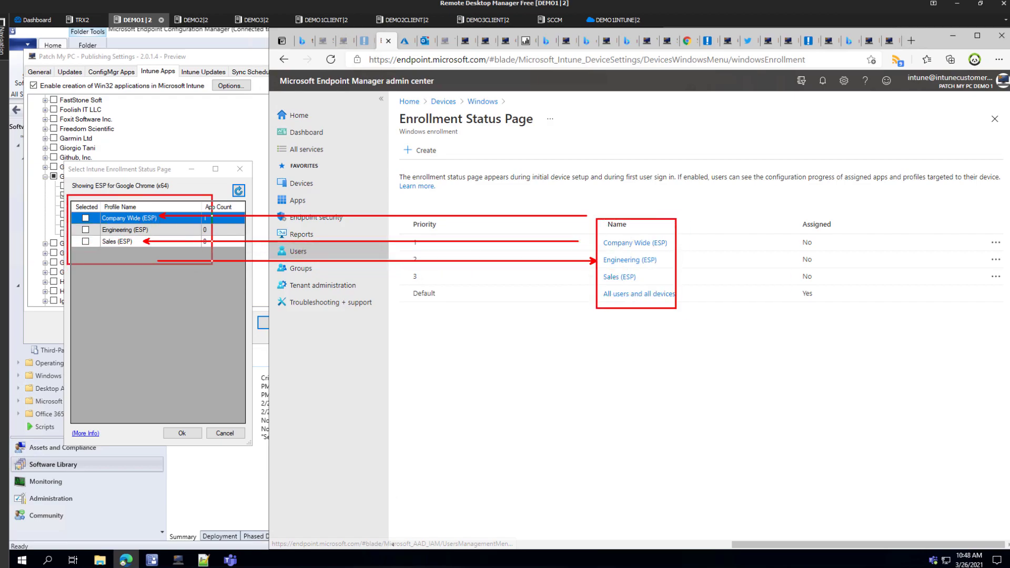
{"action": "key", "text": "Escape"}
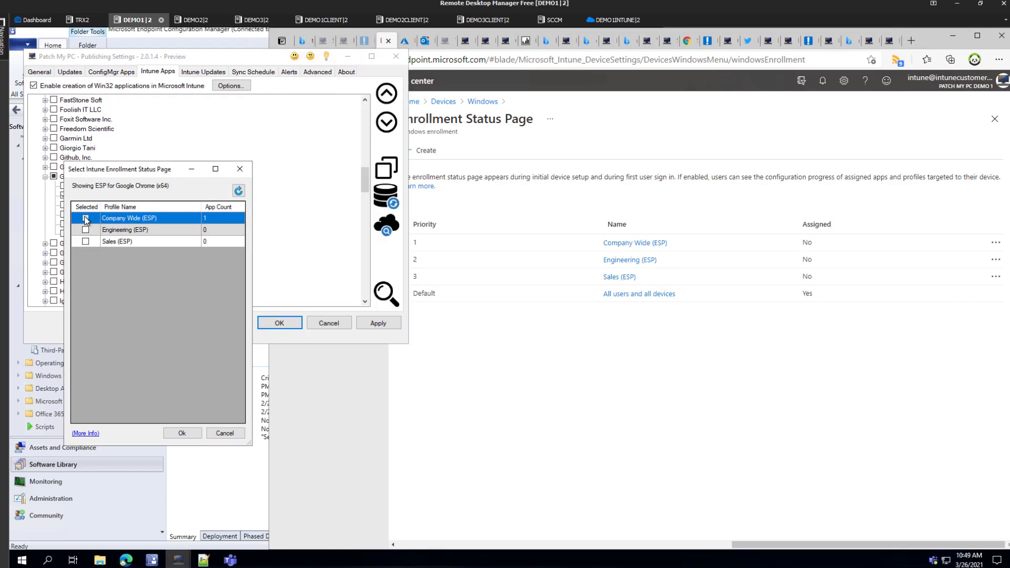
Assign the Company Wide (ESP) profile to Google Chrome (x64) and apply the publishing settings.
{"action": "left_click", "coordinate": [85, 218]}
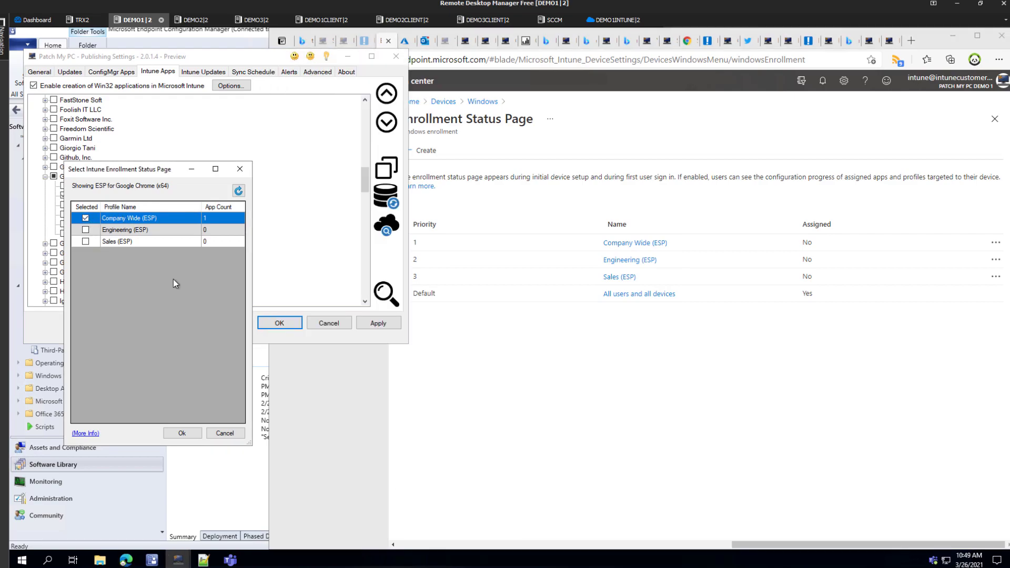
{"action": "left_click", "coordinate": [179, 432]}
{"action": "left_click", "coordinate": [380, 324]}
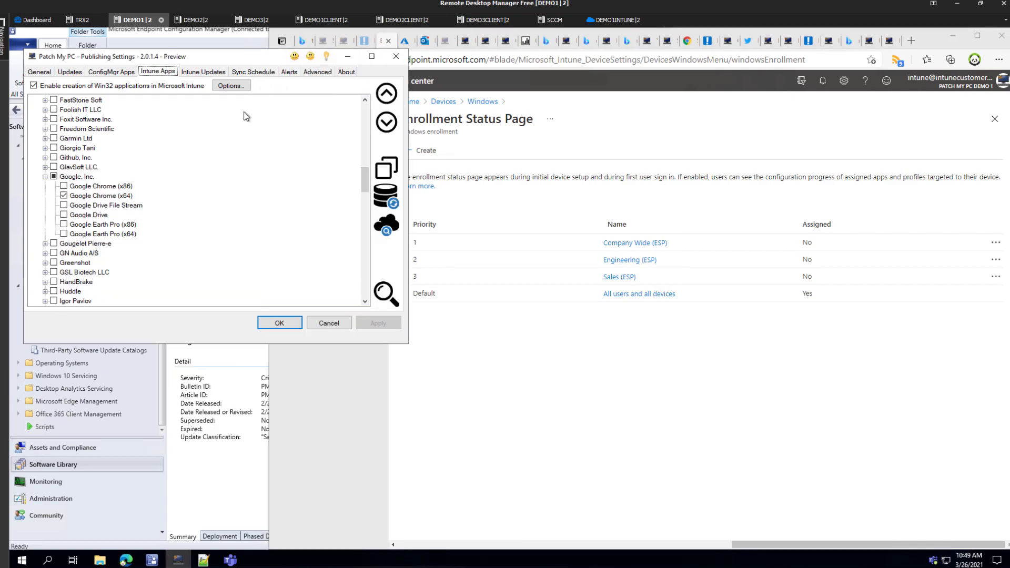
Reopen the ESP profile selection for Google Chrome (x64) and move its dialog clear of the browser.
{"action": "right_click", "coordinate": [96, 196]}
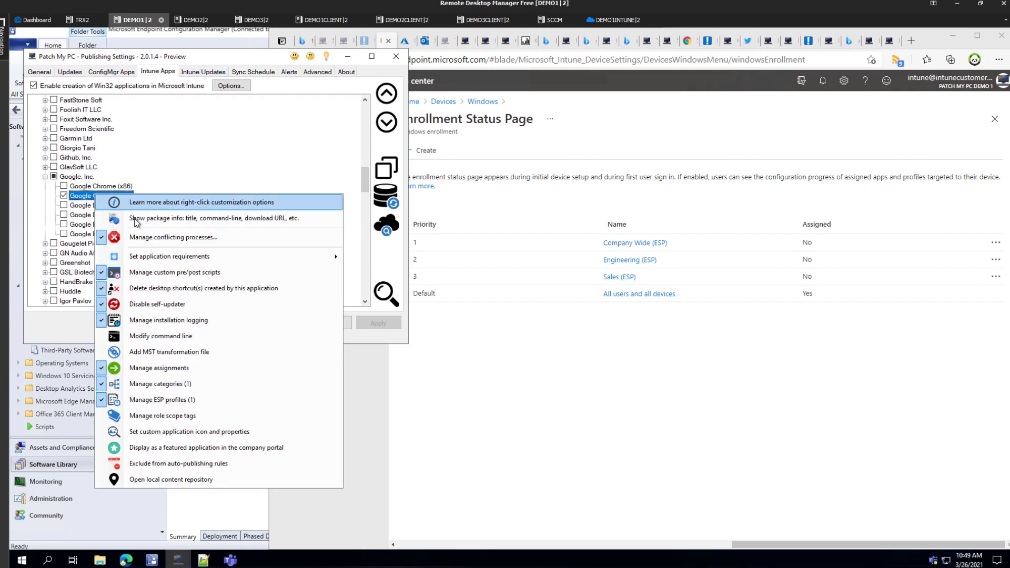
{"action": "left_click", "coordinate": [193, 400]}
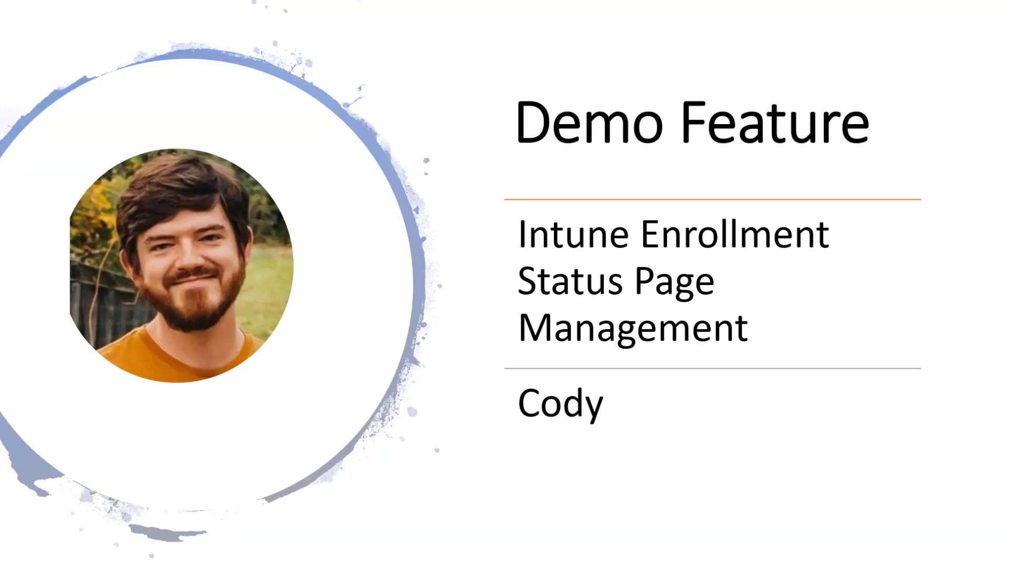
{"action": "key", "text": "Right"}
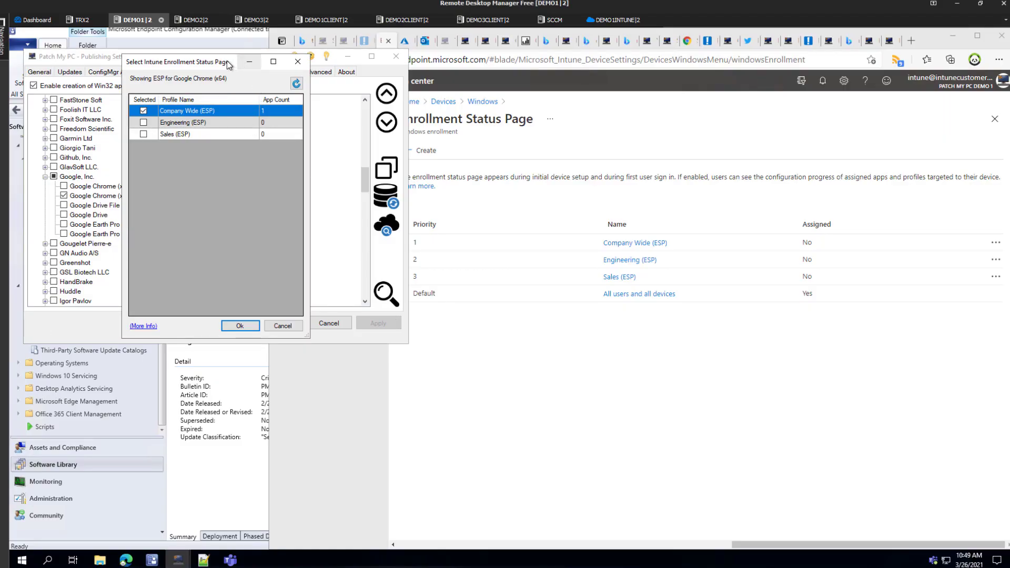
{"action": "left_click_drag", "start_coordinate": [224, 62], "coordinate": [140, 155]}
Search the web for "esp patch my pc" and read the article on managing Enrollment Status Pages in Microsoft Intune.
{"action": "left_click", "coordinate": [587, 417]}
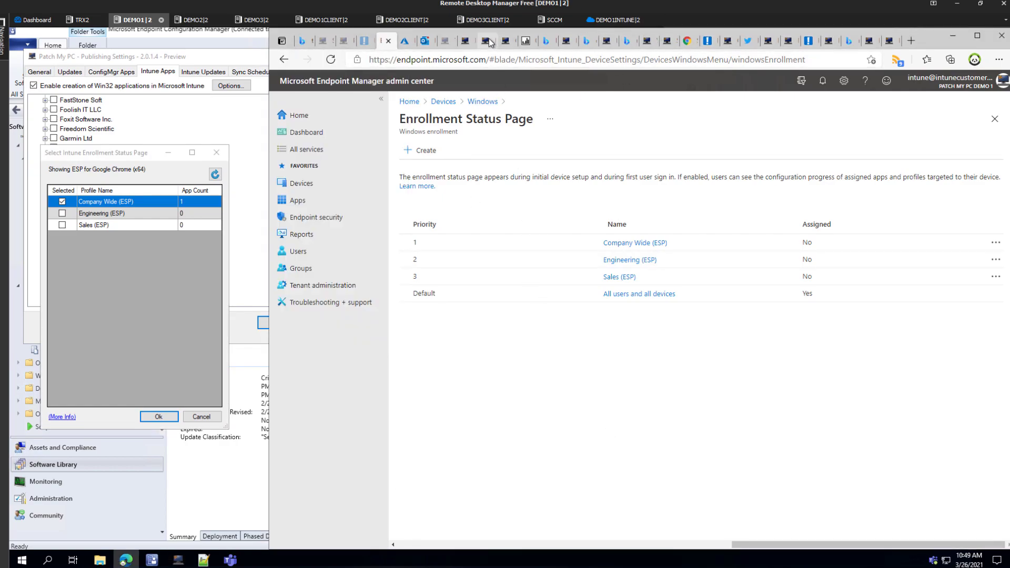
{"action": "left_click", "coordinate": [489, 61]}
{"action": "type", "text": "esp patch my pc"}
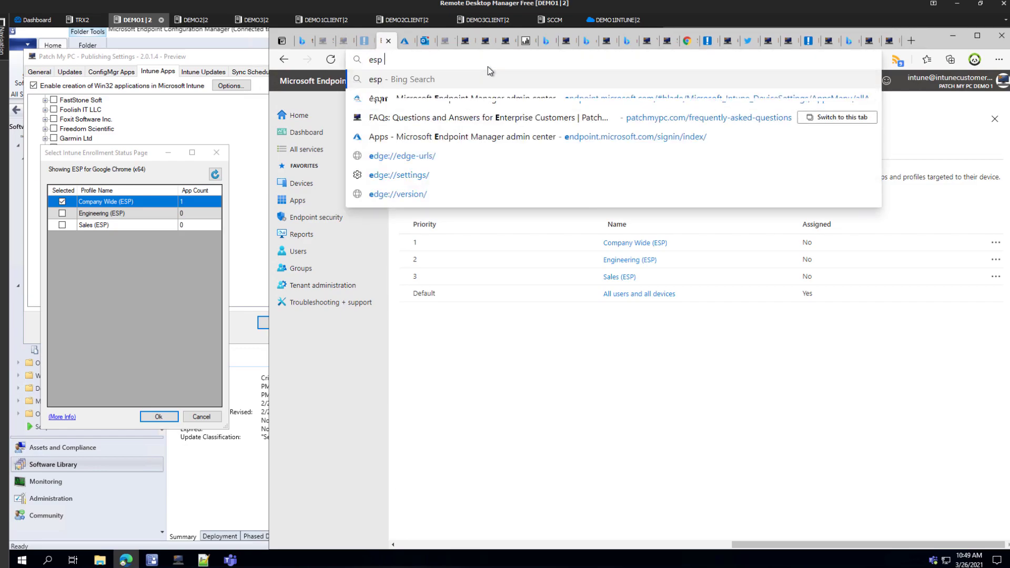
{"action": "key", "text": "Return"}
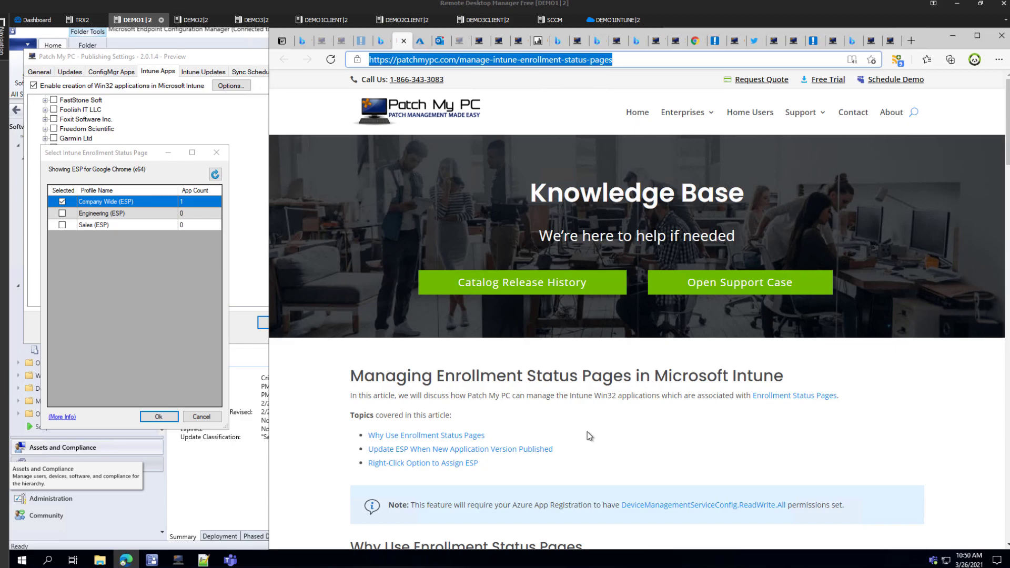
{"action": "scroll", "coordinate": [589, 431], "scroll_direction": "down", "scroll_amount": 5}
{"action": "scroll", "coordinate": [595, 417], "scroll_direction": "down", "scroll_amount": 10}
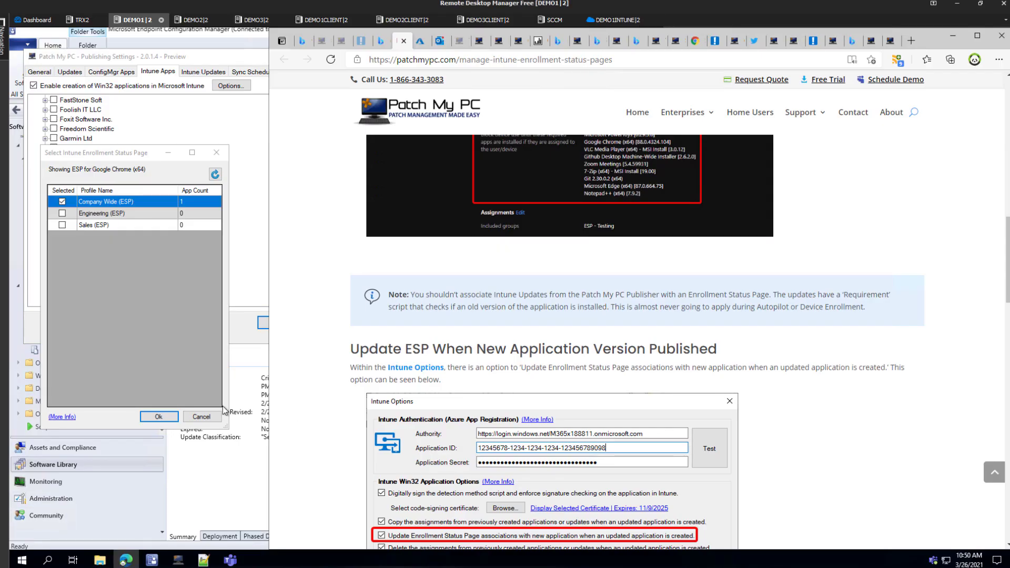
Accept the ESP profile selection and locate Google Chrome among the Configuration Manager applications by searching for "google c".
{"action": "left_click", "coordinate": [158, 416]}
{"action": "left_click", "coordinate": [104, 73]}
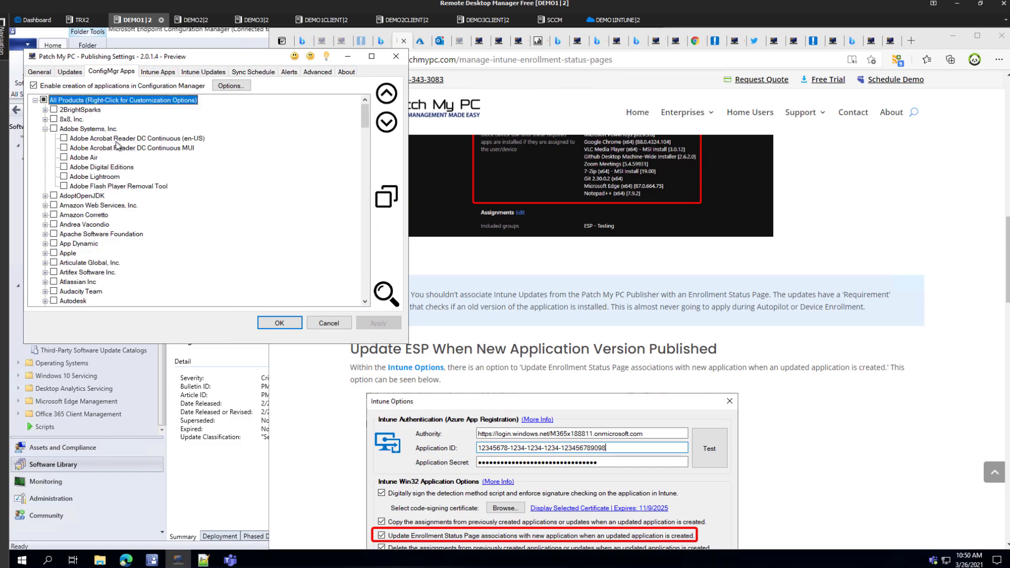
{"action": "key", "text": "ctrl+f"}
{"action": "type", "text": "gogl"}
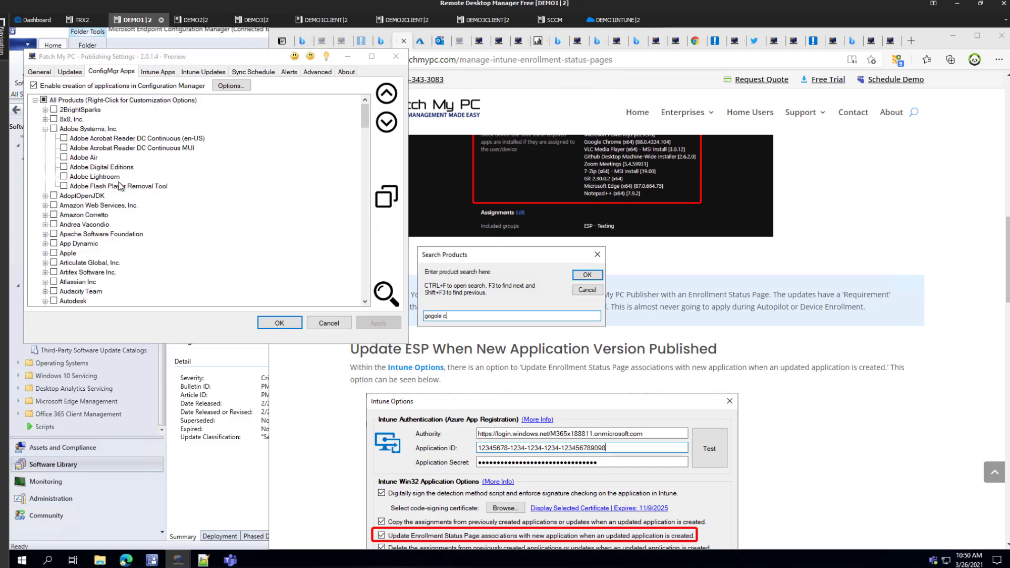
{"action": "key", "text": "BackSpace"}
{"action": "key", "text": "BackSpace"}
{"action": "key", "text": "BackSpace"}
{"action": "key", "text": "BackSpace"}
{"action": "key", "text": "BackSpace"}
{"action": "key", "text": "BackSpace"}
{"action": "key", "text": "BackSpace"}
{"action": "key", "text": "BackSpace"}
{"action": "key", "text": "BackSpace"}
{"action": "type", "text": "oogle c"}
{"action": "key", "text": "Return"}
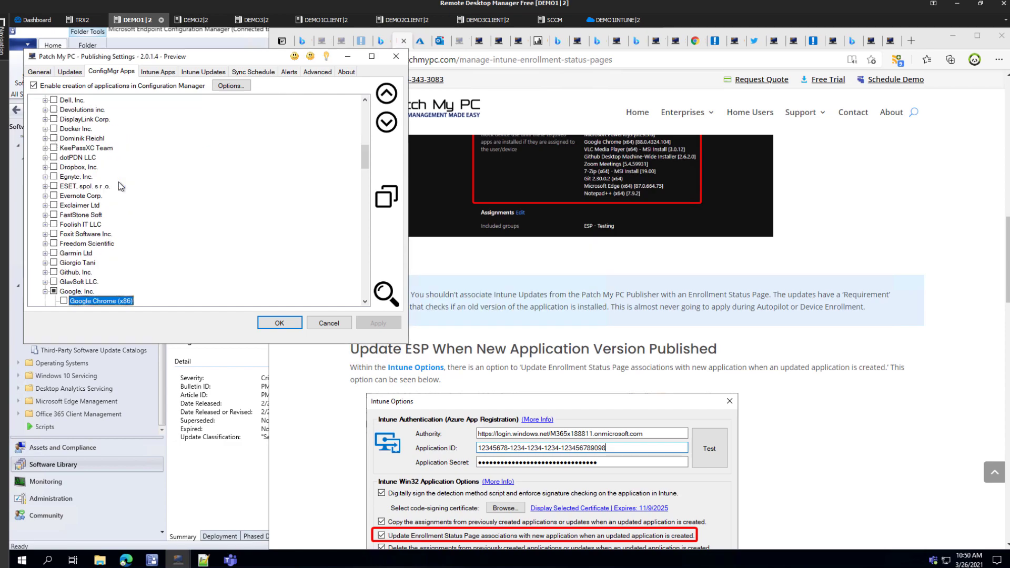
{"action": "scroll", "coordinate": [122, 191], "scroll_direction": "down", "scroll_amount": 6}
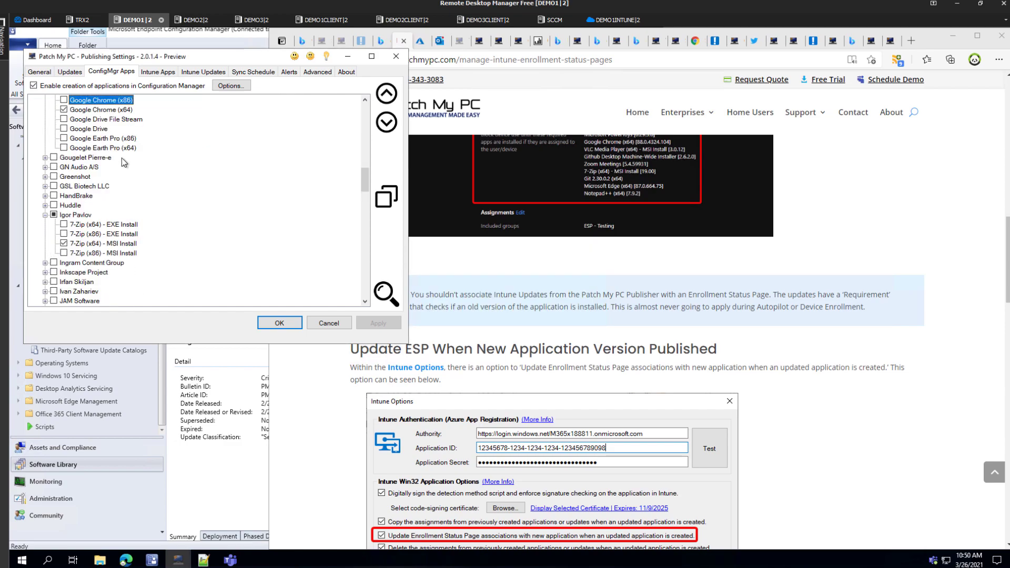
Review the application requirement options offered for Google Chrome (x64), including servers-only and workstations-only installation.
{"action": "right_click", "coordinate": [111, 110]}
{"action": "mouse_move", "coordinate": [238, 181]}
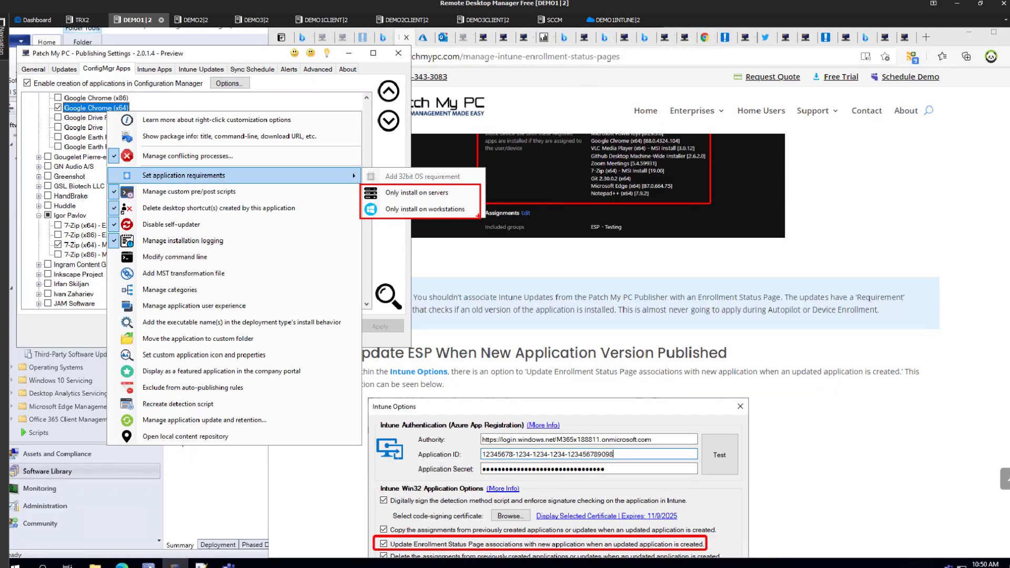
{"action": "left_click", "coordinate": [100, 112]}
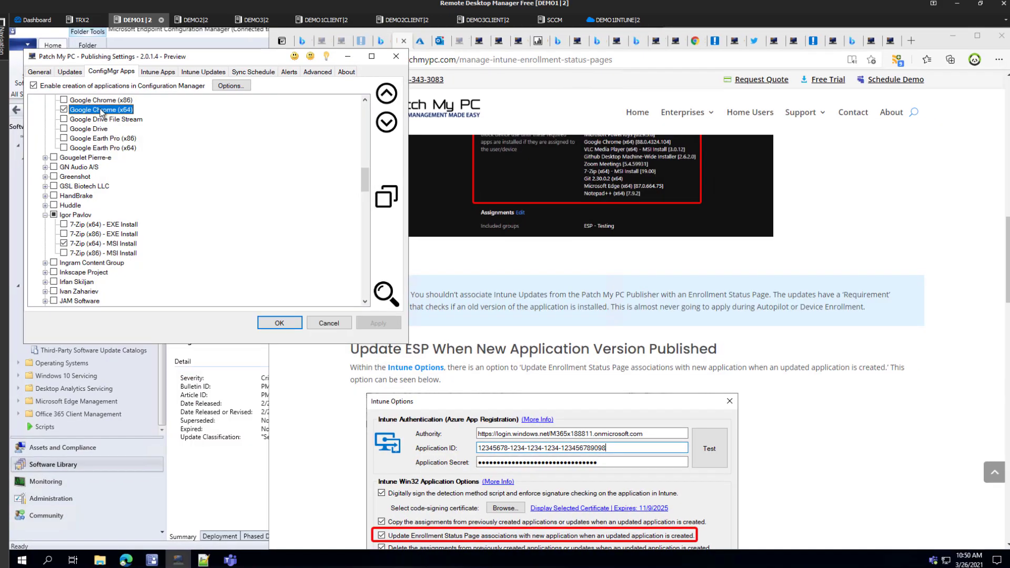
{"action": "right_click", "coordinate": [101, 113]}
{"action": "left_click", "coordinate": [260, 185]}
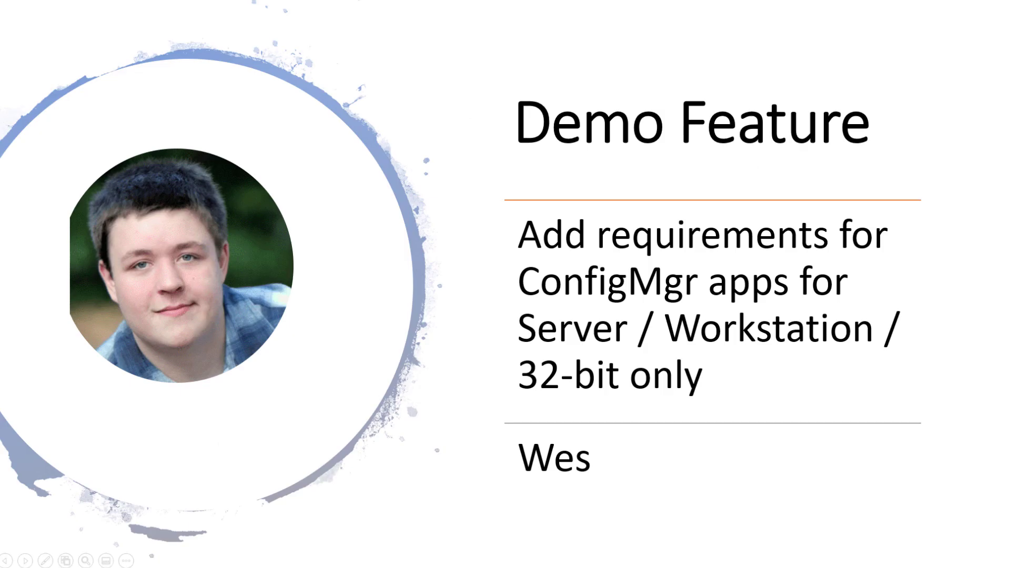
{"action": "key", "text": "Right"}
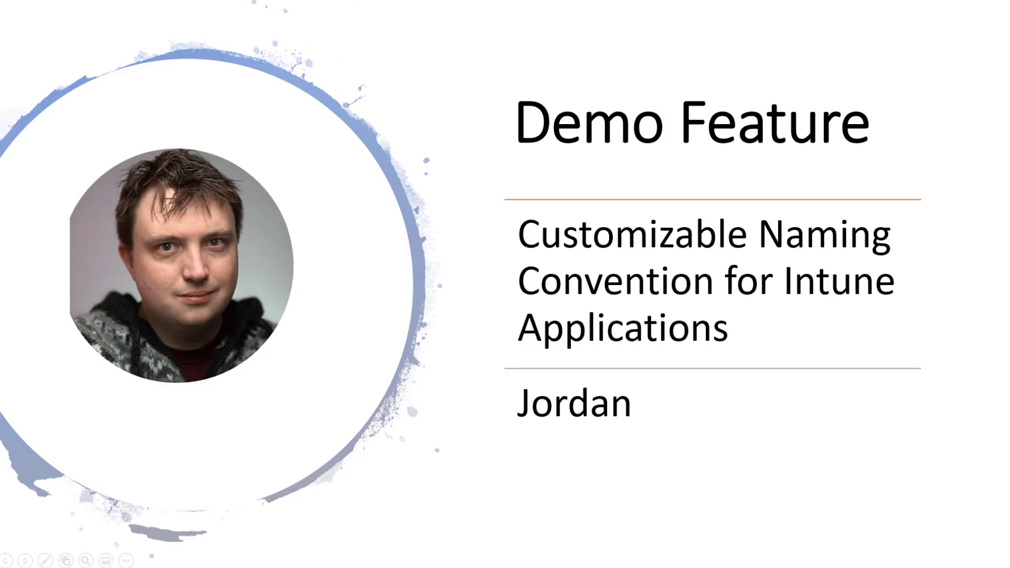
{"action": "key", "text": "Left"}
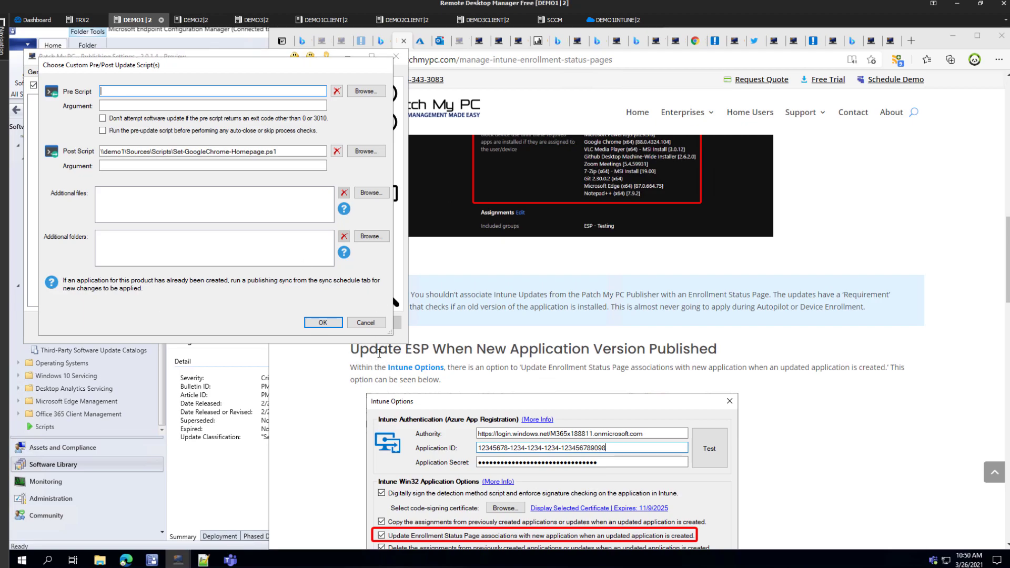
{"action": "left_click", "coordinate": [368, 322]}
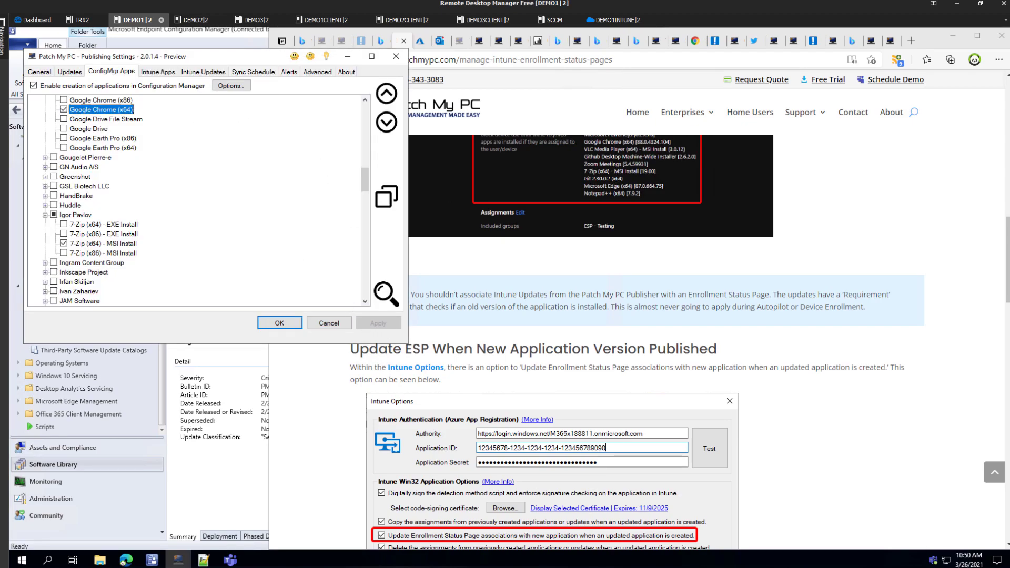
Enable Google Chrome (x86) for Configuration Manager, require a 32-bit OS with installation only on servers, and apply the settings.
{"action": "right_click", "coordinate": [112, 112]}
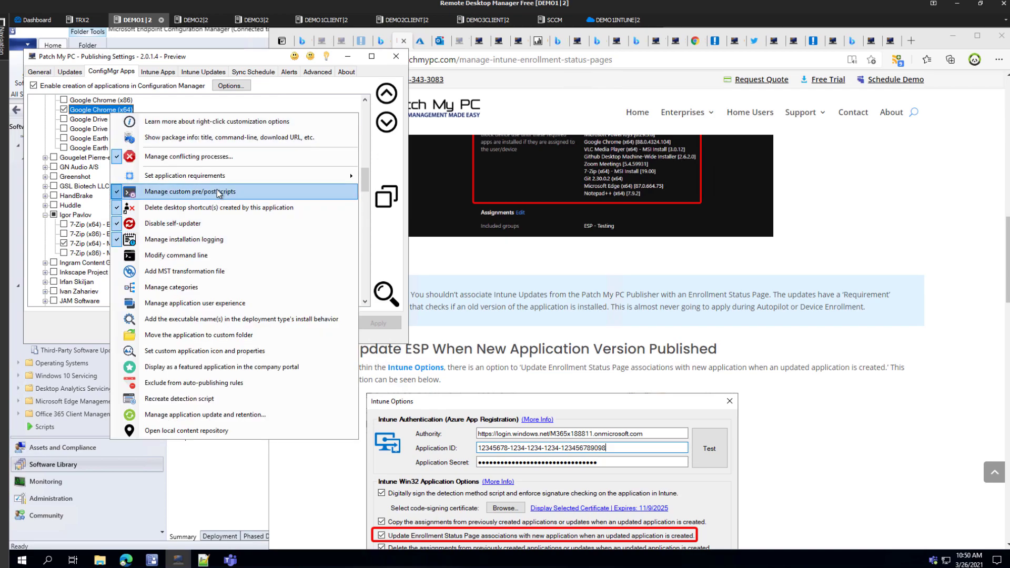
{"action": "mouse_move", "coordinate": [251, 178]}
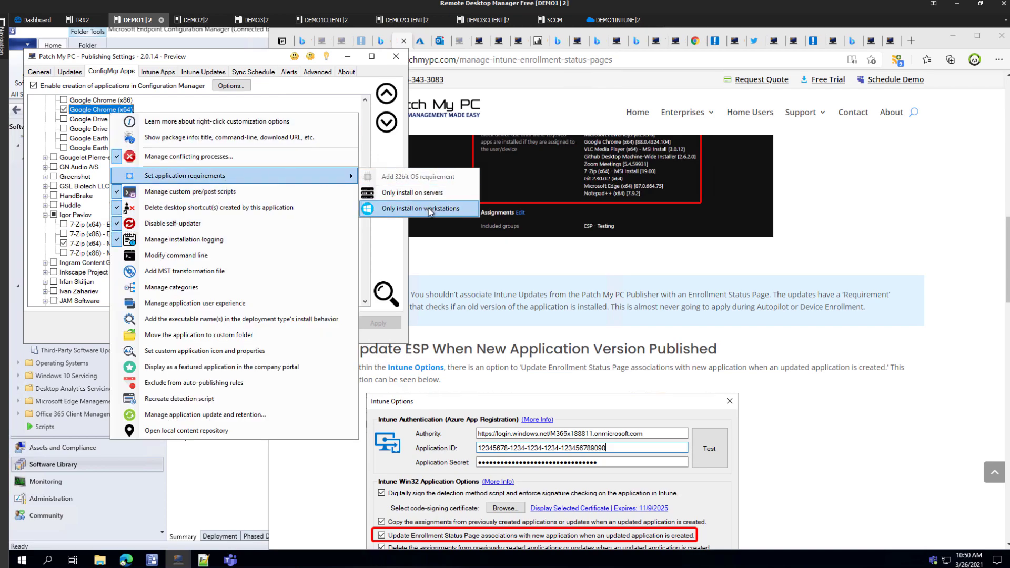
{"action": "left_click", "coordinate": [64, 100]}
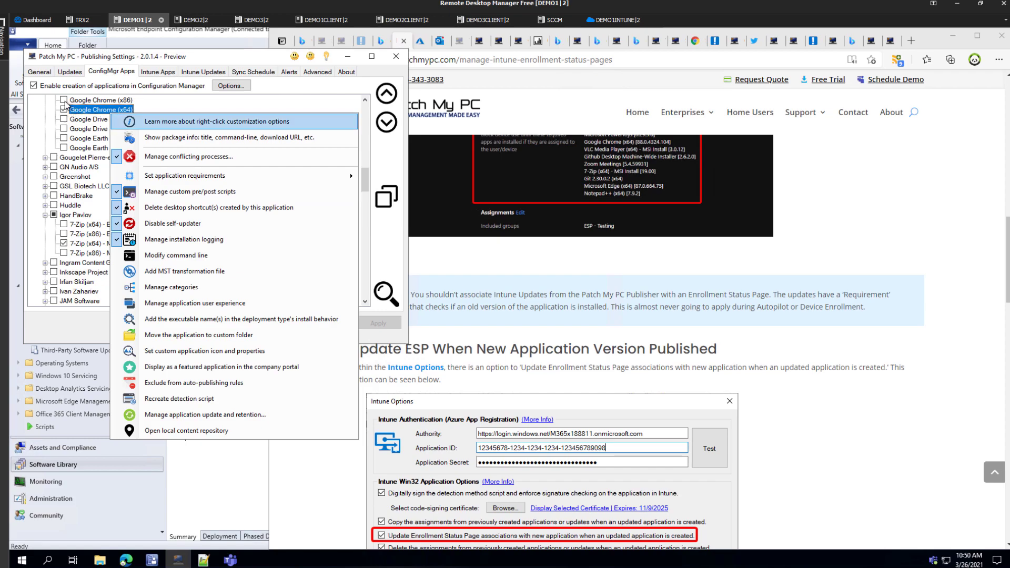
{"action": "right_click", "coordinate": [96, 105]}
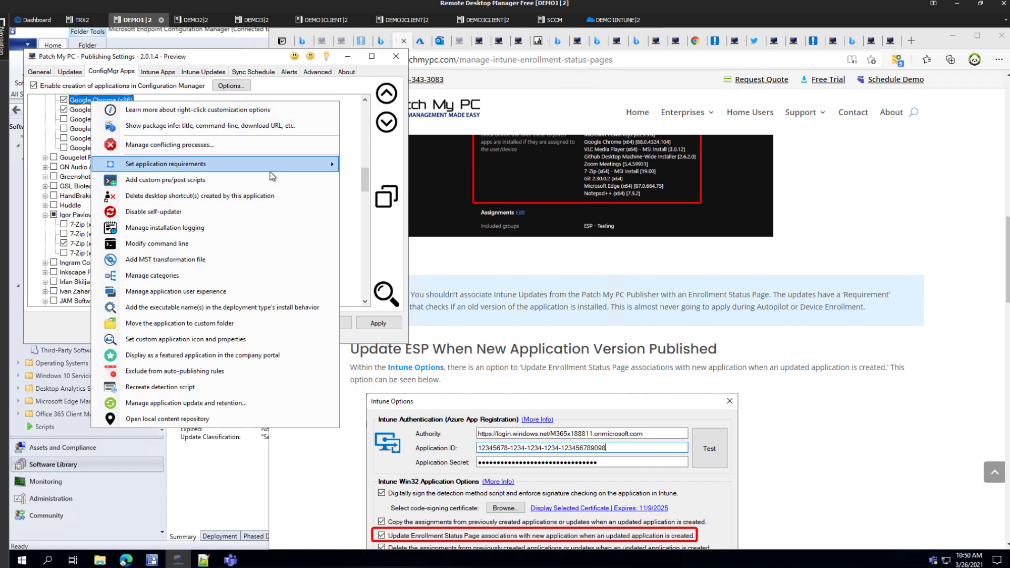
{"action": "left_click", "coordinate": [143, 105]}
{"action": "right_click", "coordinate": [124, 100]}
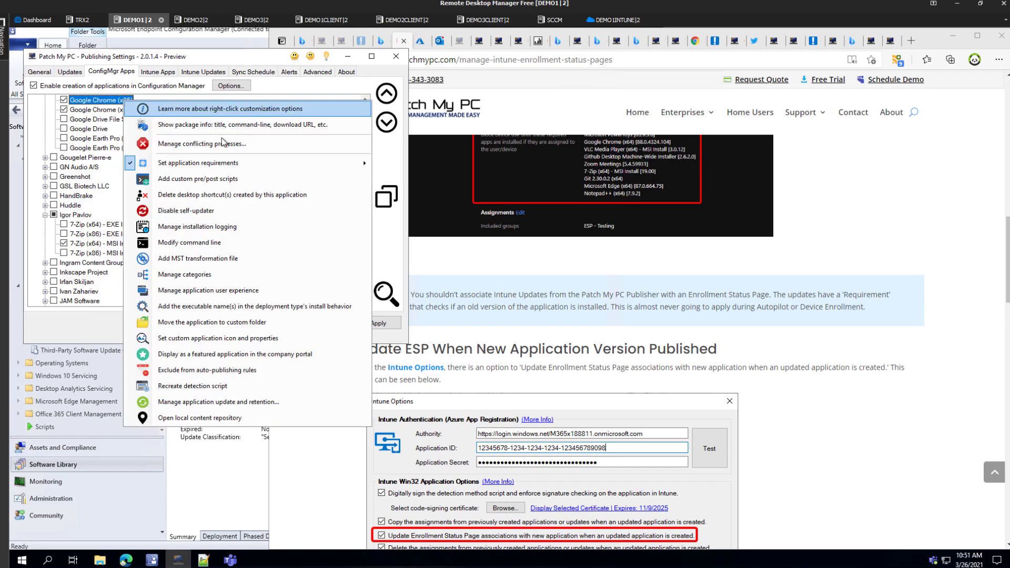
{"action": "mouse_move", "coordinate": [243, 163]}
{"action": "left_click", "coordinate": [400, 180]}
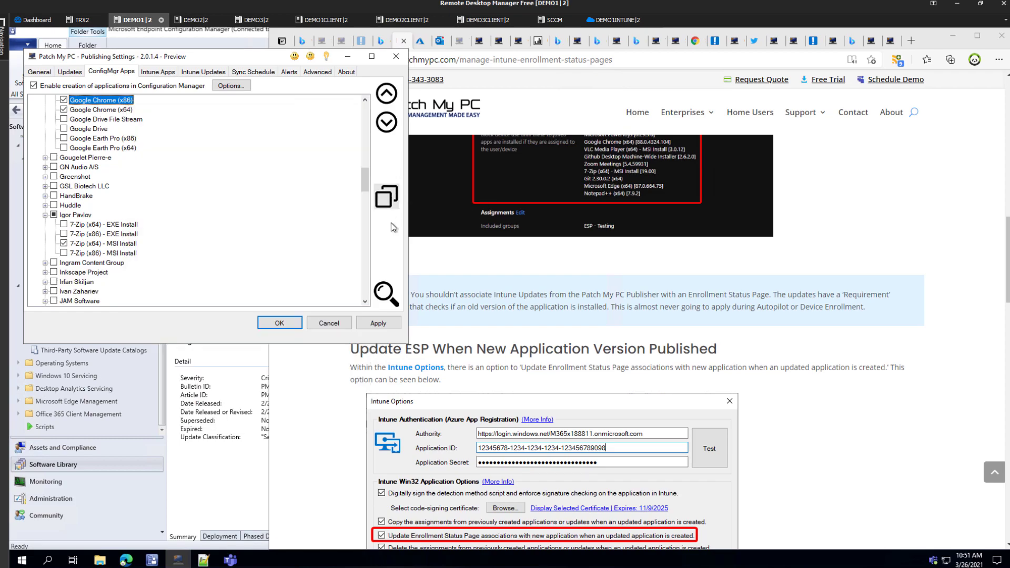
{"action": "right_click", "coordinate": [122, 98]}
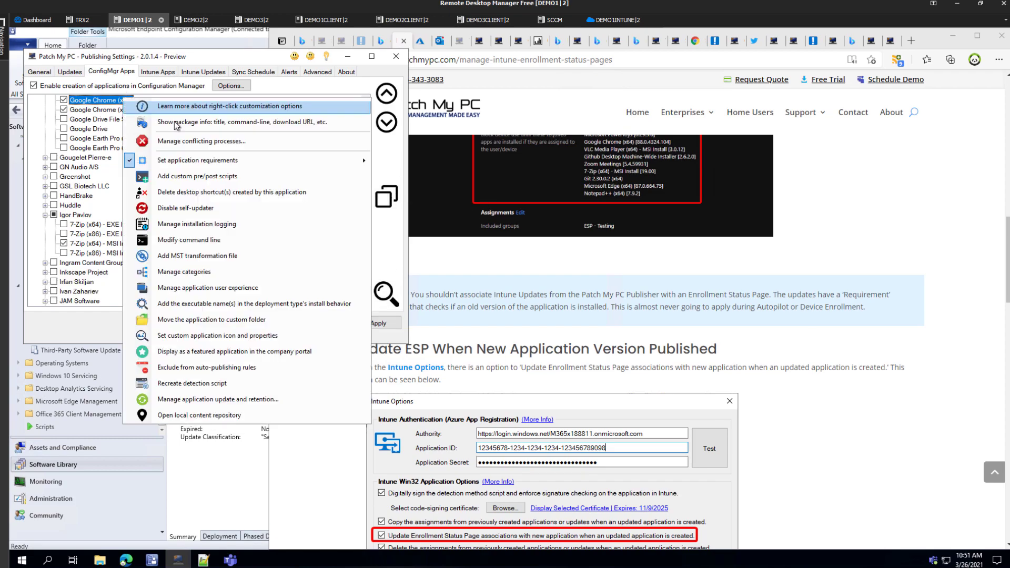
{"action": "left_click", "coordinate": [395, 325]}
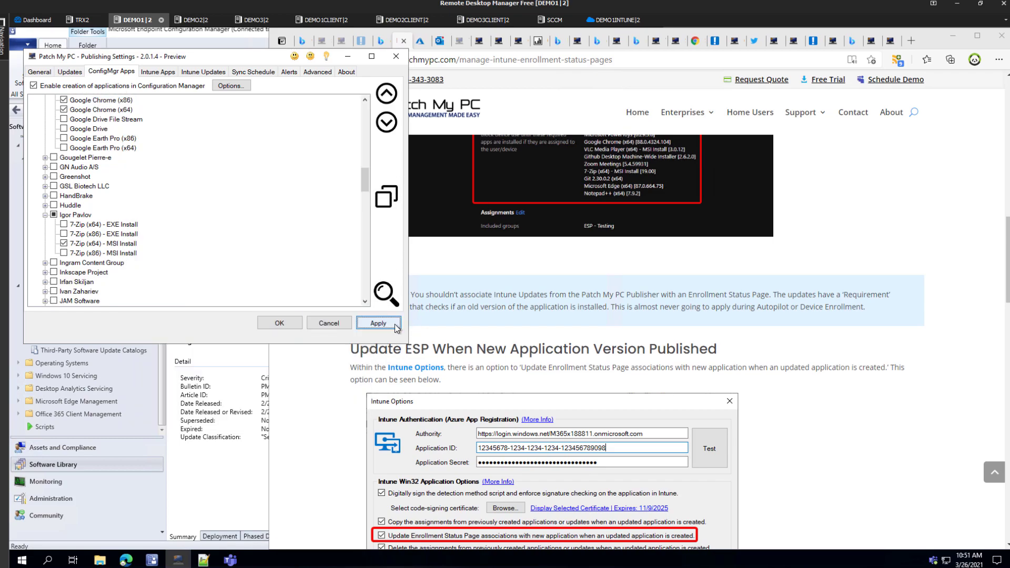
Run the publishing service sync and open PatchMyPC.log, placing the log and settings windows clear of the Configuration Manager console.
{"action": "left_click", "coordinate": [263, 73]}
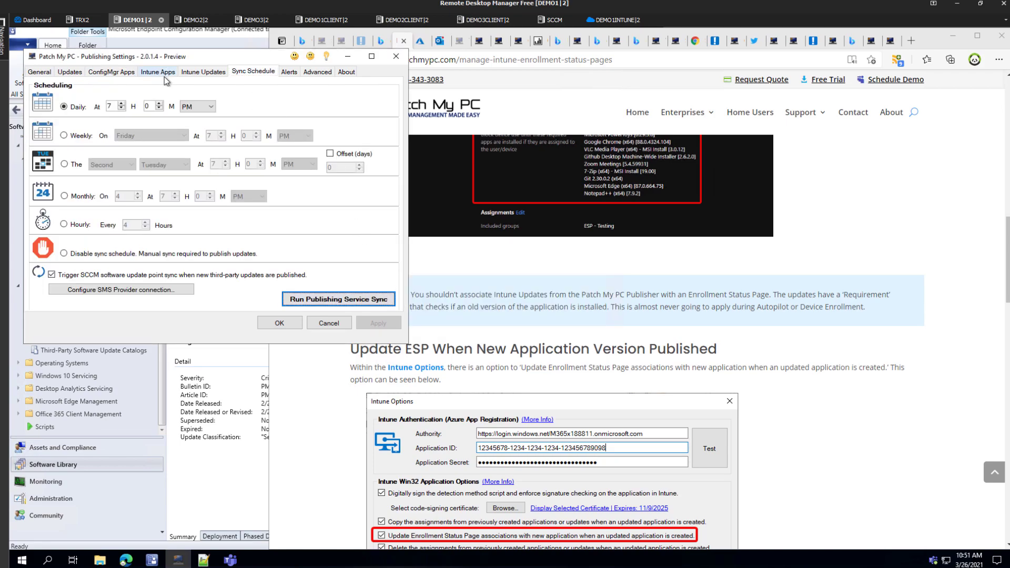
{"action": "left_click", "coordinate": [39, 73]}
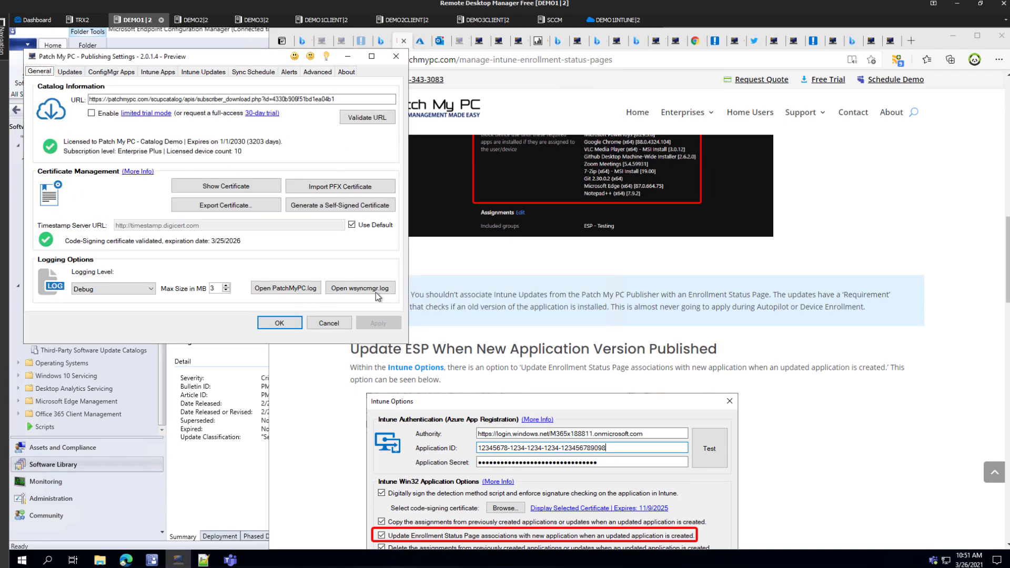
{"action": "left_click", "coordinate": [302, 291]}
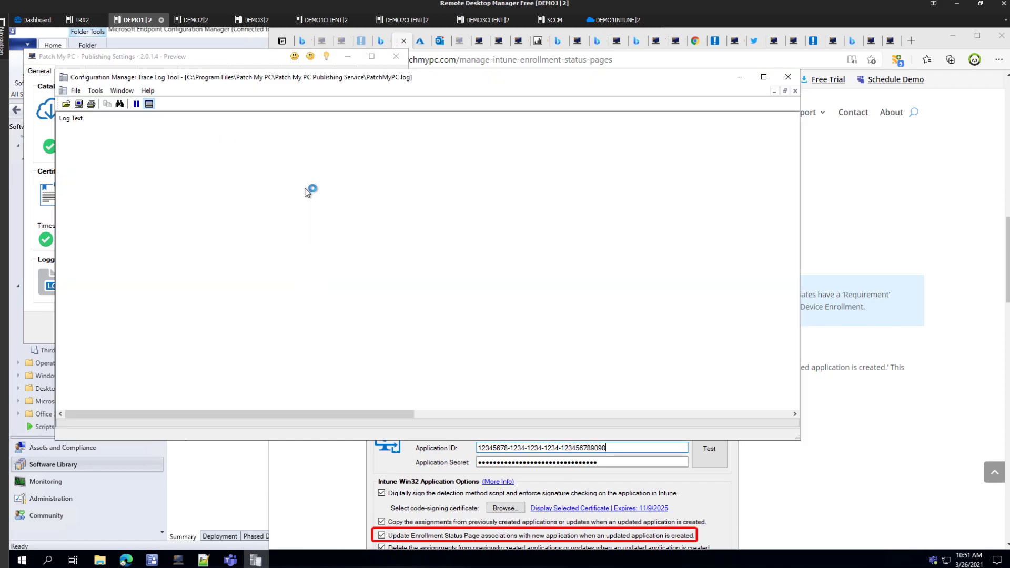
{"action": "left_click_drag", "start_coordinate": [380, 80], "coordinate": [1006, 236]}
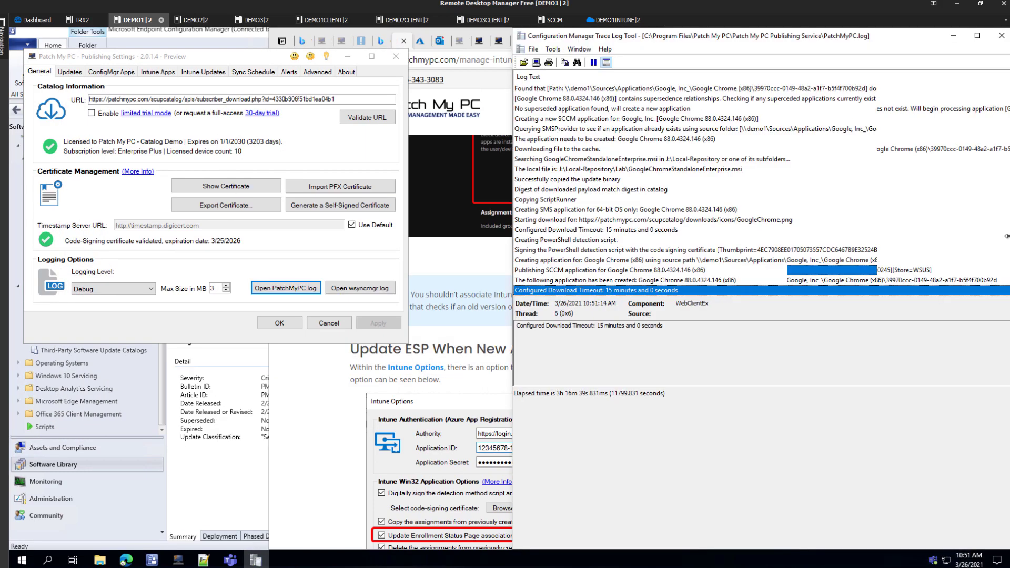
{"action": "key", "text": "Escape"}
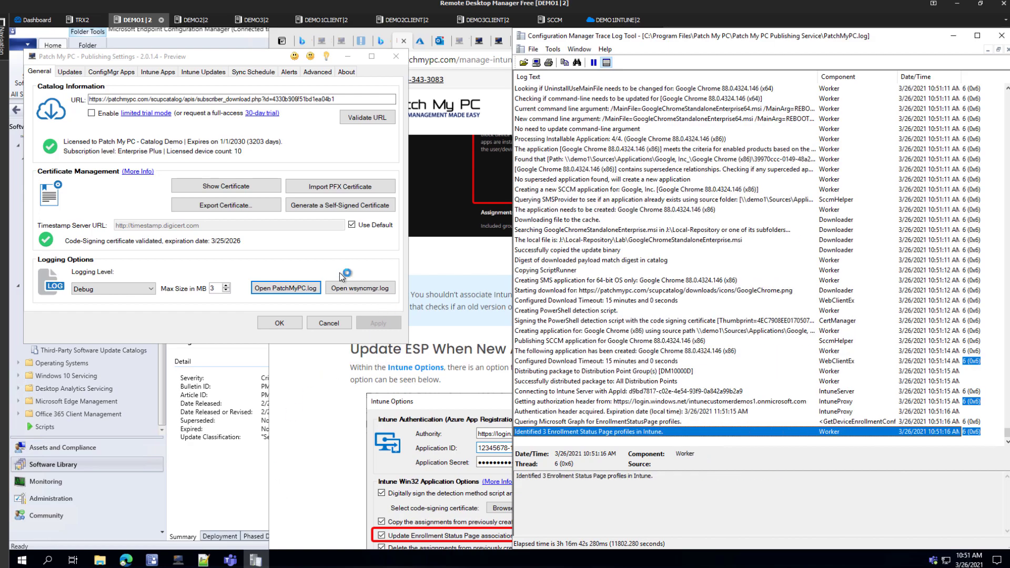
{"action": "left_click_drag", "start_coordinate": [250, 61], "coordinate": [336, 275]}
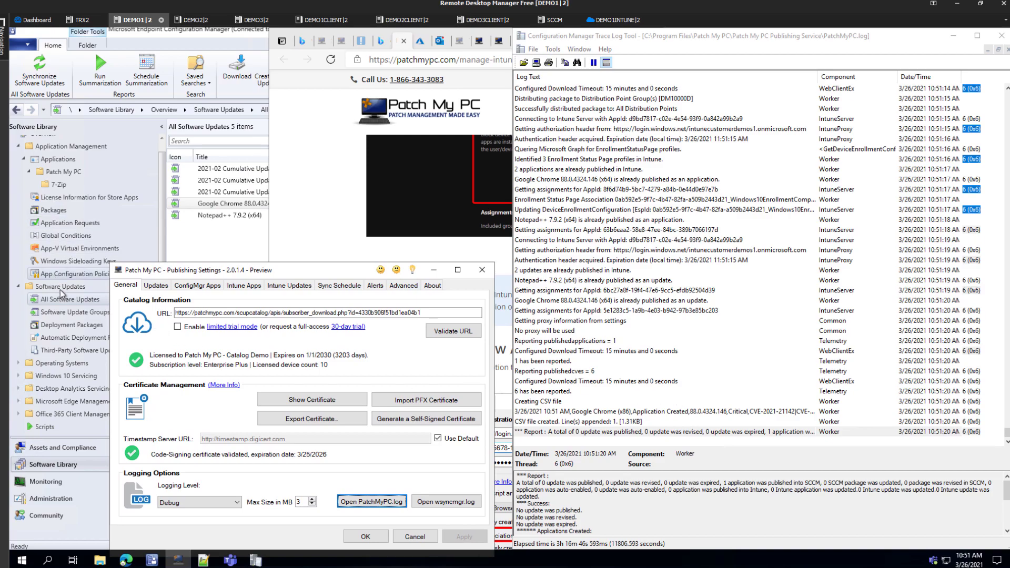
Show the requirements of the deployment type for the Google Chrome 88.0.4324.146 (x86) application in the Configuration Manager Software Library.
{"action": "left_click", "coordinate": [63, 171]}
{"action": "left_click", "coordinate": [66, 159]}
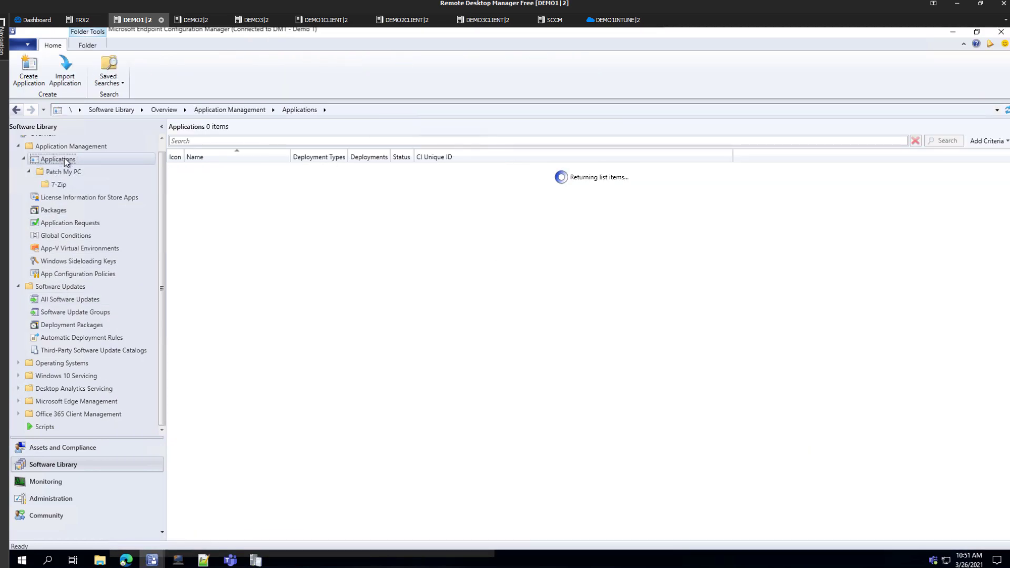
{"action": "left_click", "coordinate": [238, 180]}
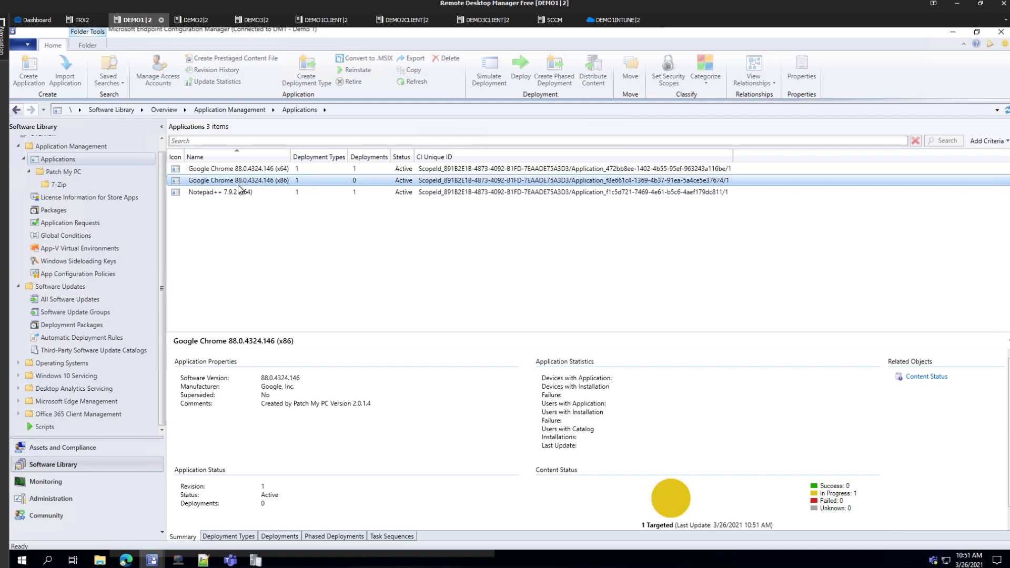
{"action": "left_click", "coordinate": [230, 536]}
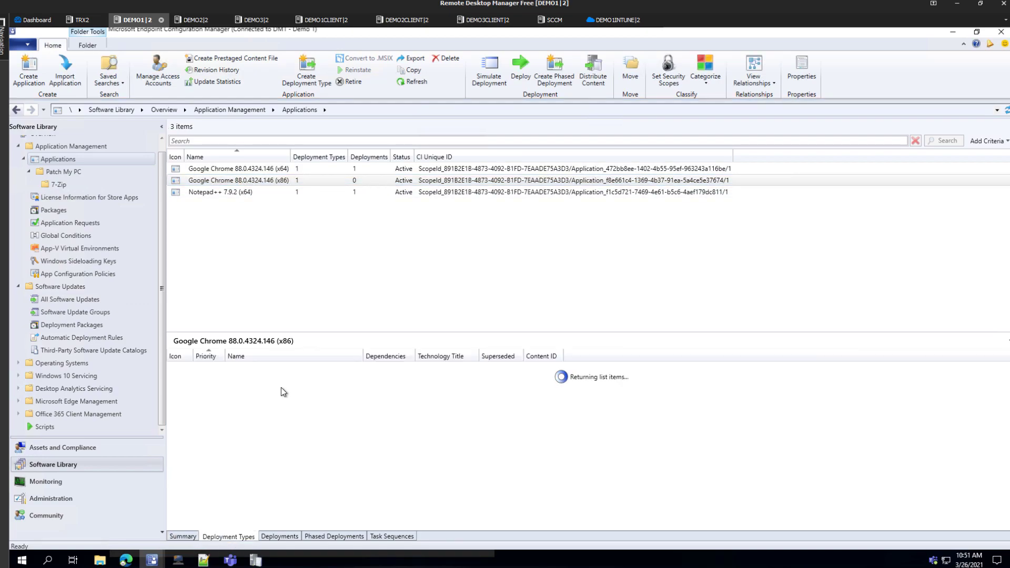
{"action": "left_click", "coordinate": [266, 367]}
{"action": "double_click", "coordinate": [267, 367]}
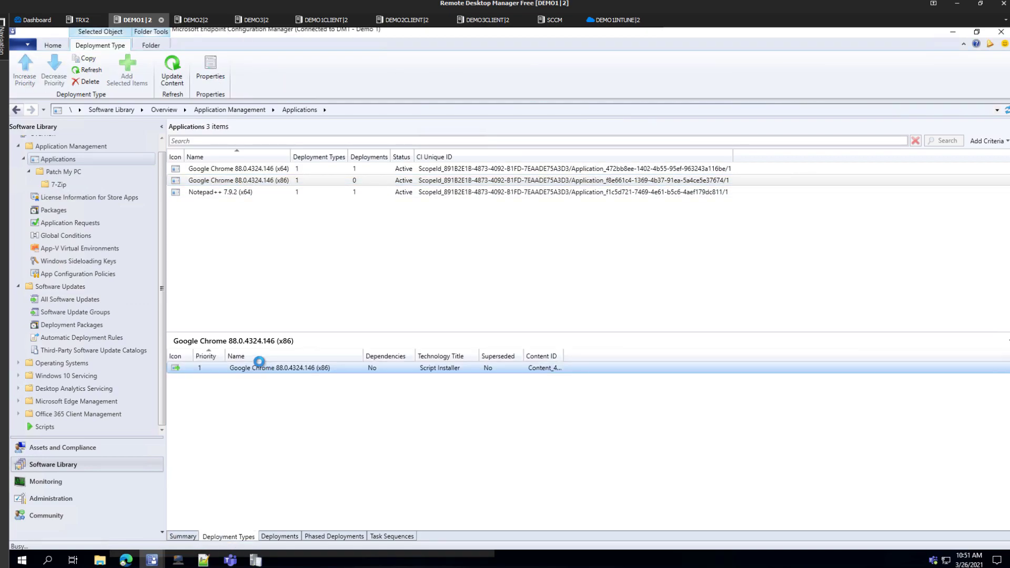
{"action": "left_click", "coordinate": [470, 168]}
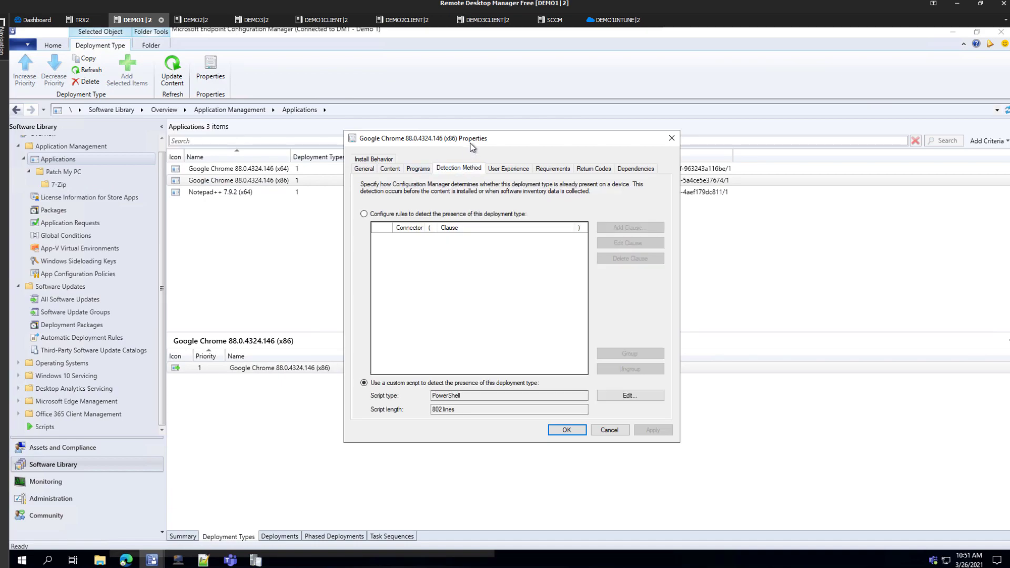
{"action": "left_click", "coordinate": [564, 169]}
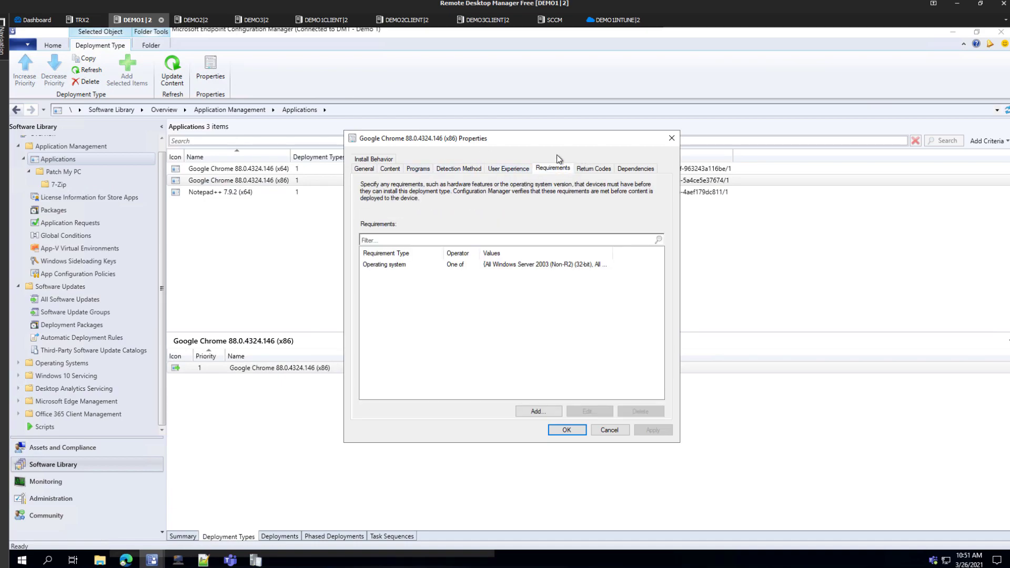
Examine the 32-bit server versions selected in the operating system requirement of the Google Chrome (x86) deployment type, without changing it.
{"action": "double_click", "coordinate": [497, 266]}
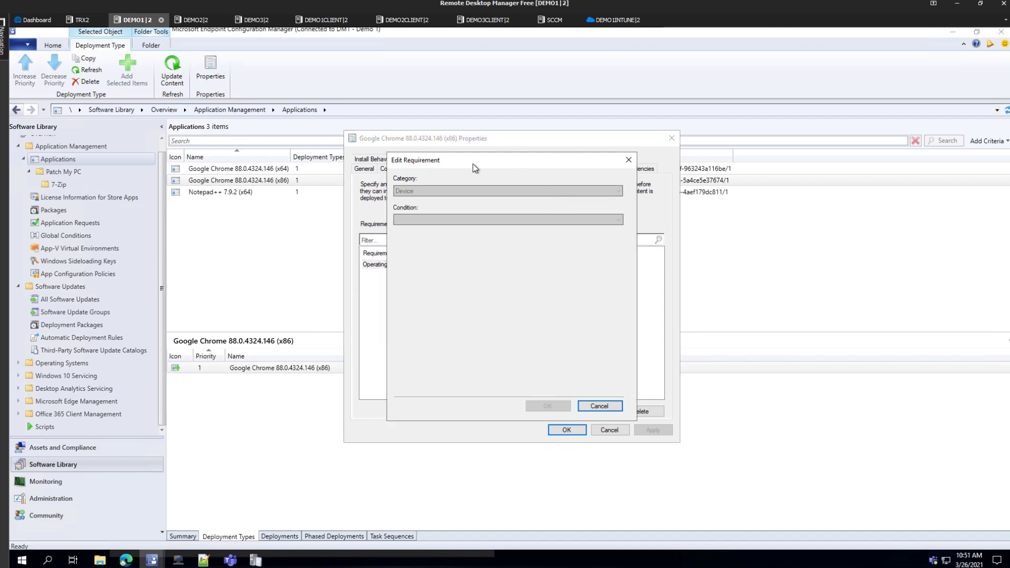
{"action": "left_click_drag", "start_coordinate": [490, 162], "coordinate": [177, 228]}
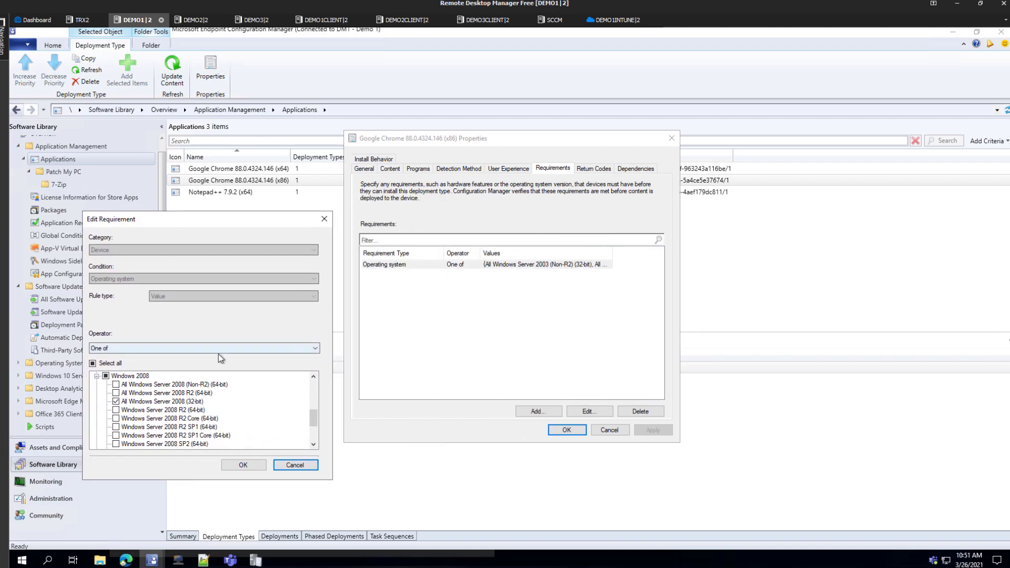
{"action": "left_click", "coordinate": [192, 402]}
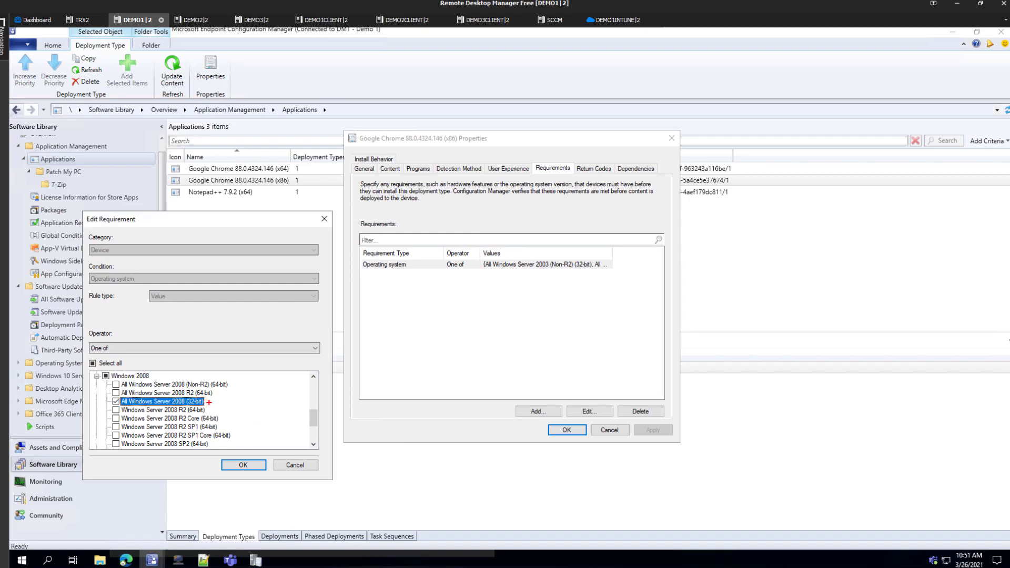
{"action": "left_click_drag", "start_coordinate": [209, 402], "coordinate": [265, 403]}
{"action": "scroll", "coordinate": [184, 415], "scroll_direction": "down", "scroll_amount": 3}
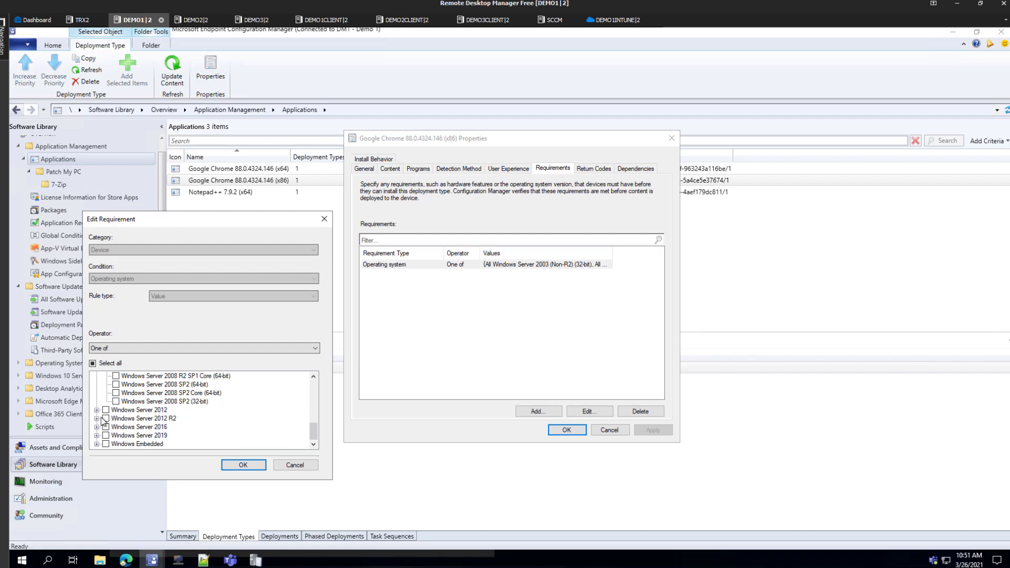
{"action": "scroll", "coordinate": [178, 425], "scroll_direction": "down", "scroll_amount": 1}
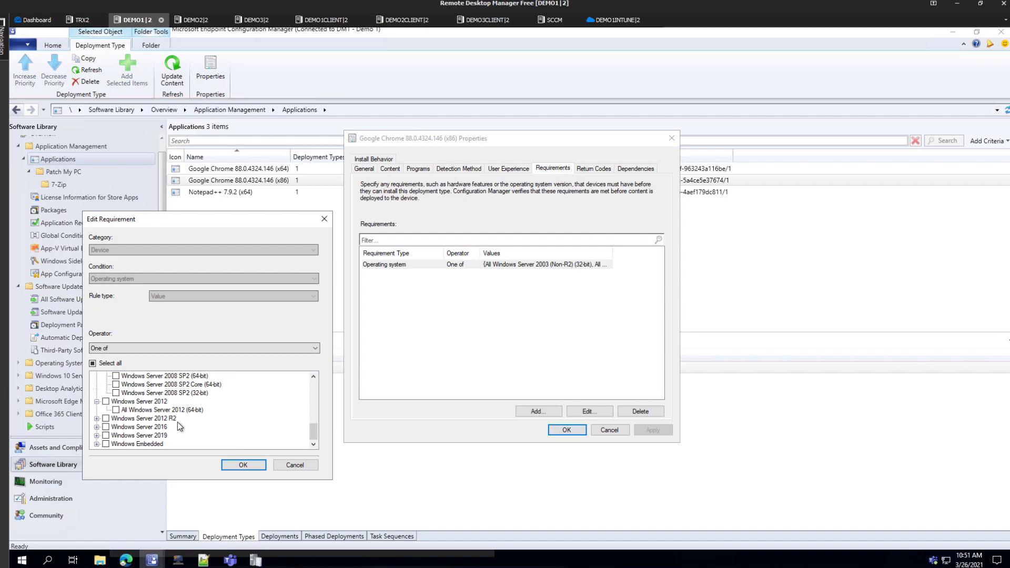
{"action": "scroll", "coordinate": [187, 429], "scroll_direction": "up", "scroll_amount": 3}
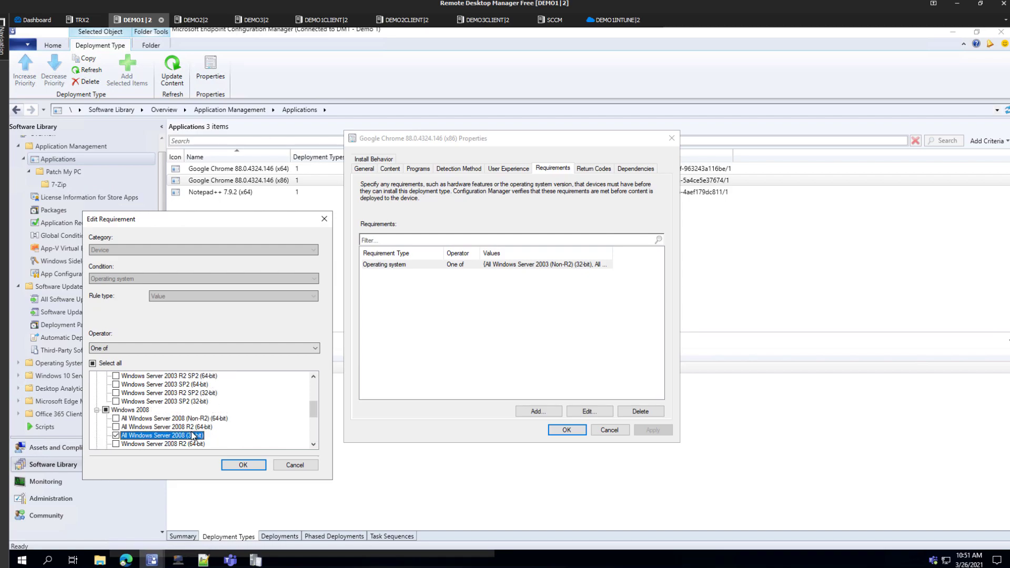
{"action": "scroll", "coordinate": [206, 409], "scroll_direction": "up", "scroll_amount": 3}
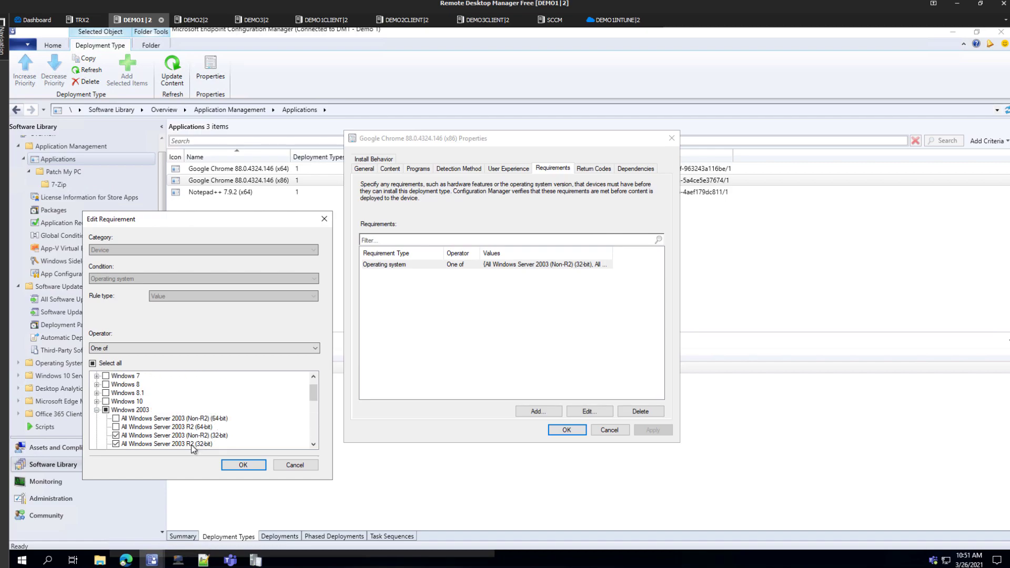
{"action": "left_click", "coordinate": [196, 444]}
{"action": "scroll", "coordinate": [198, 445], "scroll_direction": "down", "scroll_amount": 2}
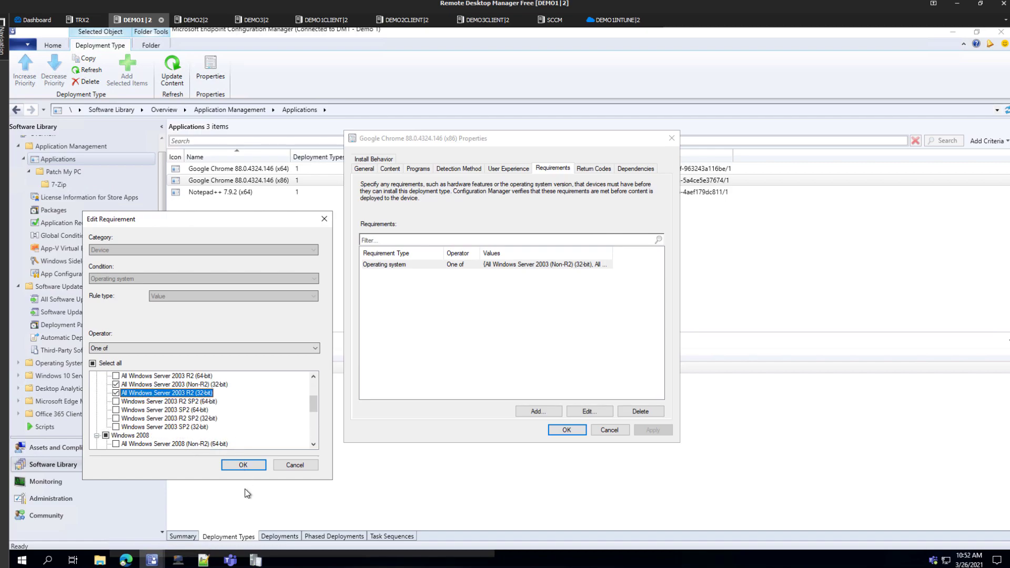
{"action": "left_click", "coordinate": [294, 468]}
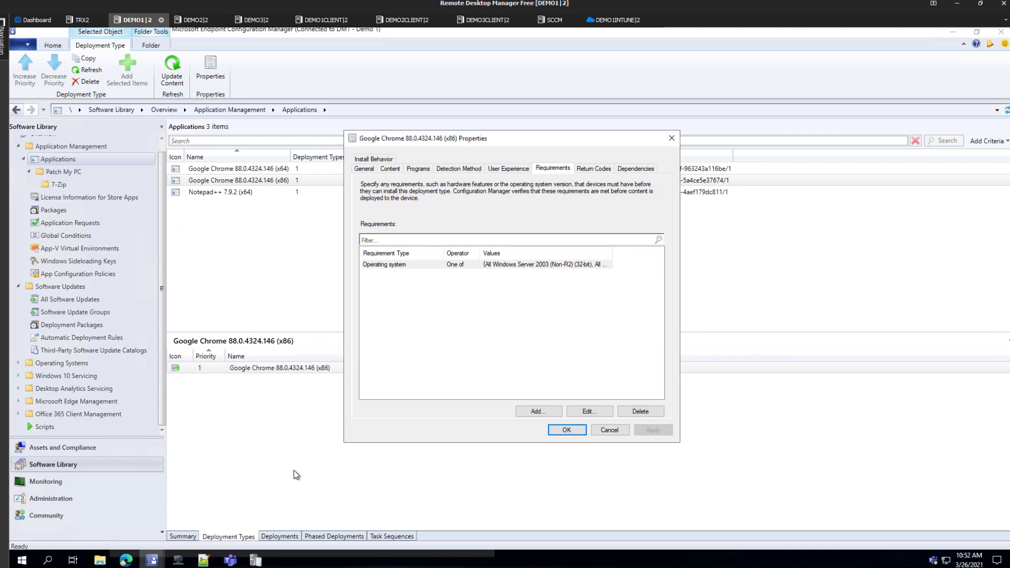
Switch to the Patch My PC Publishing Settings and show the customization options of an Adobe Acrobat product under ConfigMgr apps.
{"action": "left_click", "coordinate": [179, 562]}
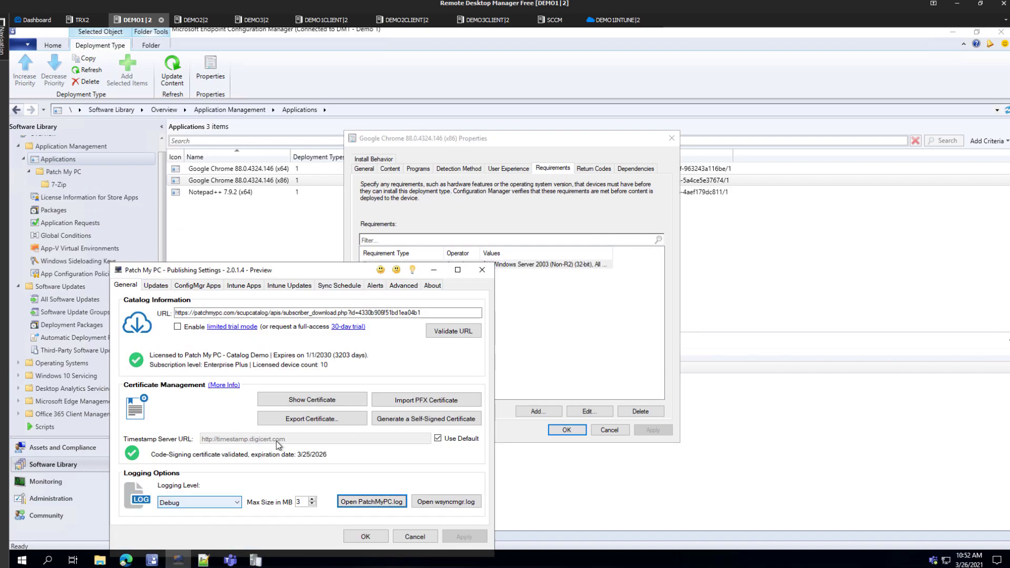
{"action": "left_click", "coordinate": [198, 285]}
{"action": "right_click", "coordinate": [196, 363]}
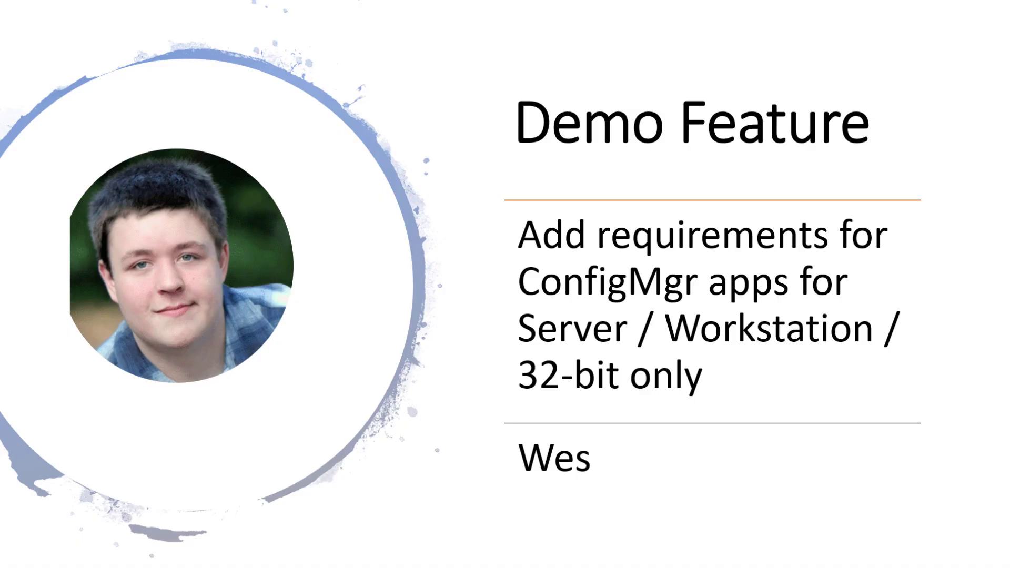
{"action": "key", "text": "Right"}
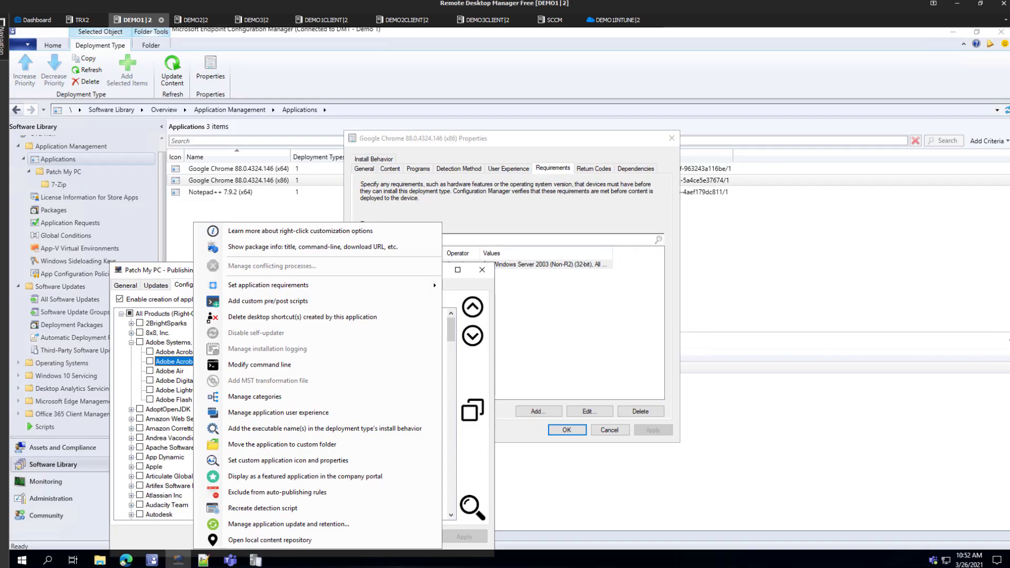
Open the custom application icon and properties for AdoptOpenJDK JRE with Eclipse OpenJ9 8 (x64) in the Intune apps and move the dialog higher.
{"action": "left_click", "coordinate": [175, 285]}
{"action": "left_click", "coordinate": [131, 342]}
{"action": "left_click", "coordinate": [131, 351]}
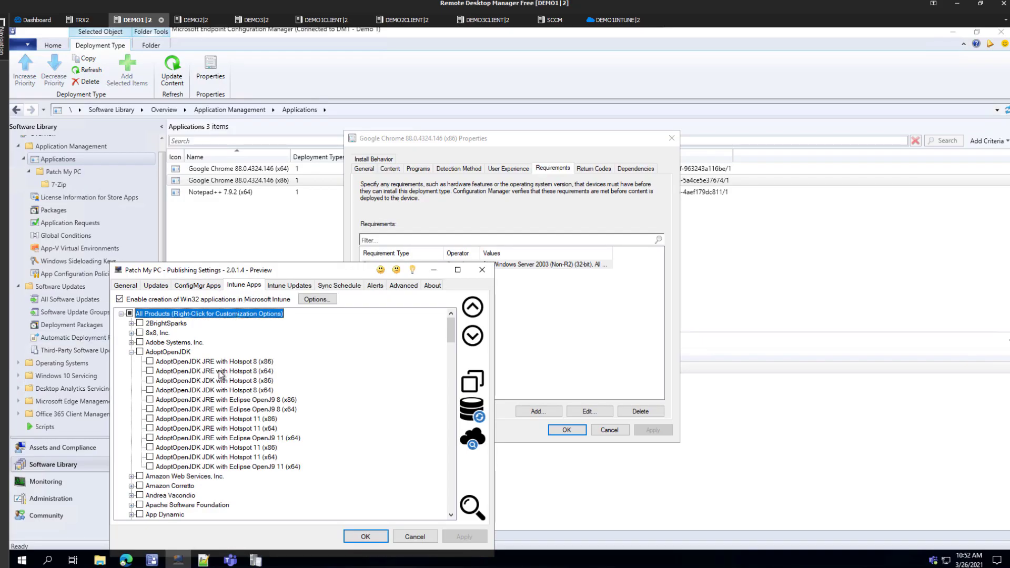
{"action": "scroll", "coordinate": [174, 400], "scroll_direction": "down", "scroll_amount": 1}
{"action": "right_click", "coordinate": [217, 385]}
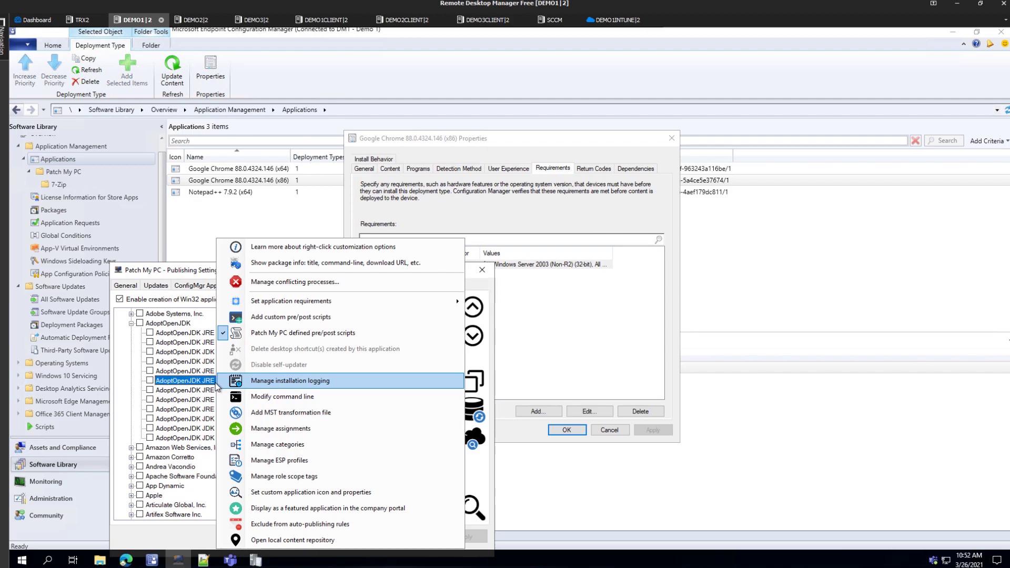
{"action": "left_click", "coordinate": [325, 492]}
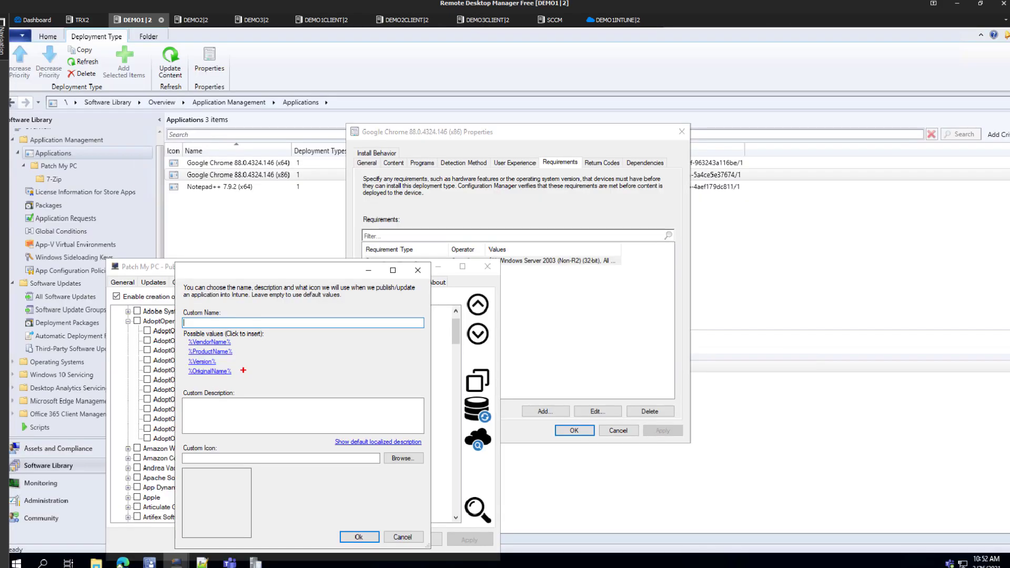
{"action": "left_click_drag", "start_coordinate": [260, 279], "coordinate": [249, 105]}
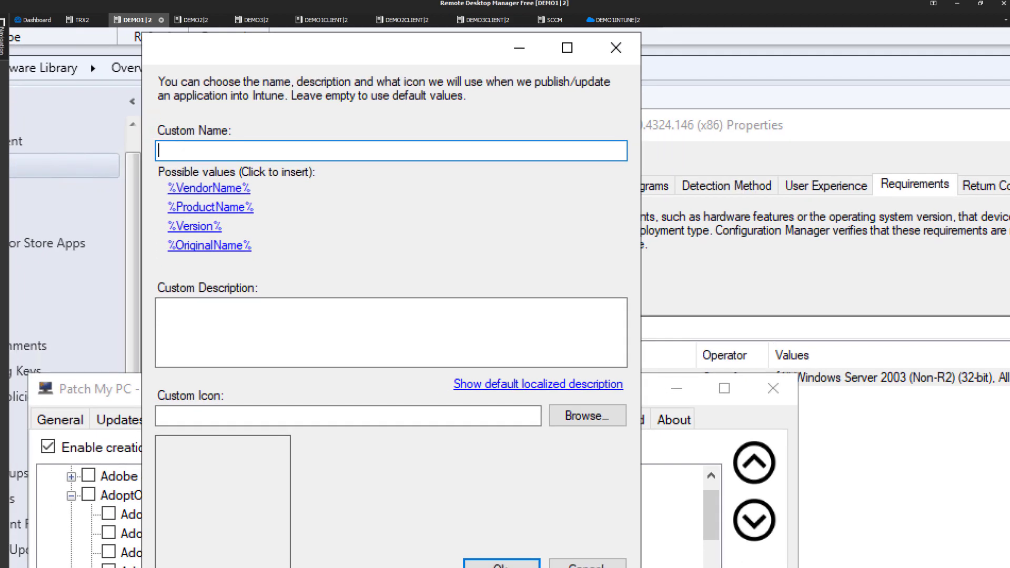
{"action": "mouse_move", "coordinate": [149, 117]}
{"action": "left_mouse_down"}
{"action": "mouse_move", "coordinate": [360, 234]}
{"action": "mouse_move", "coordinate": [360, 269]}
{"action": "mouse_move", "coordinate": [364, 258]}
{"action": "left_mouse_up"}
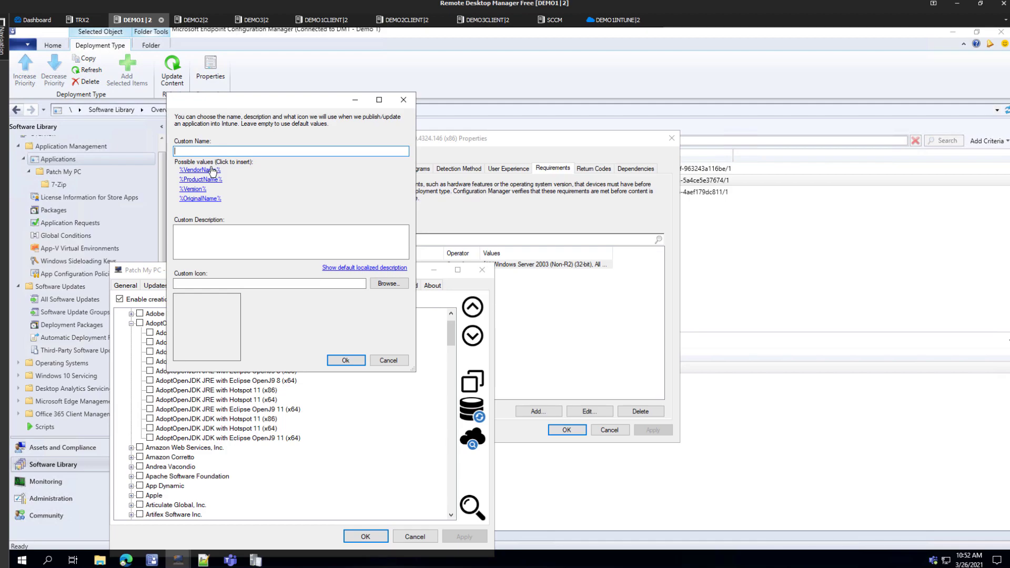
Compose the custom name "[MyCompanyName] - %OriginalName% - %Version%" using the available name variables, and select the whole text.
{"action": "left_click", "coordinate": [211, 170]}
{"action": "key", "text": "ctrl+z"}
{"action": "left_click", "coordinate": [200, 198]}
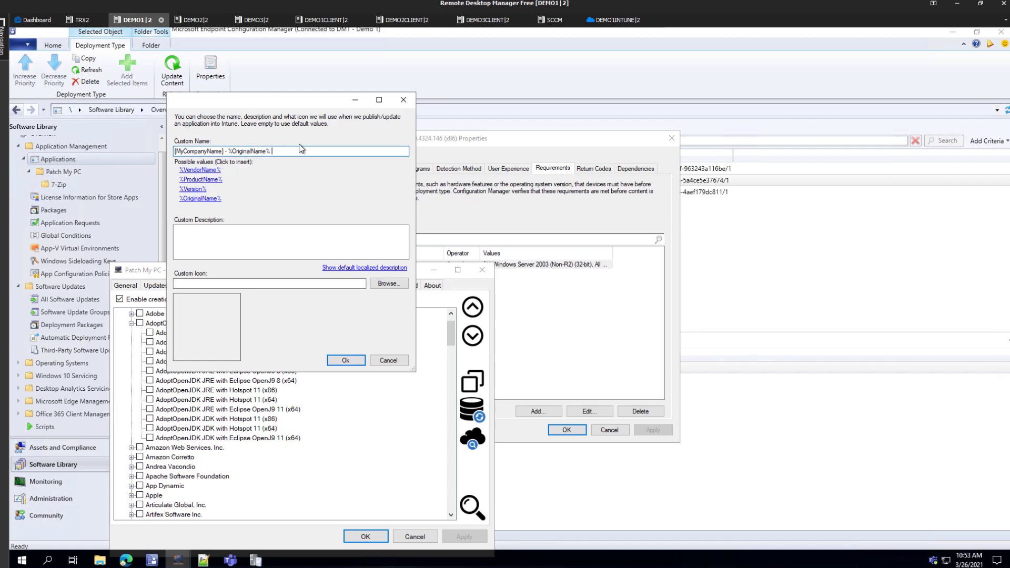
{"action": "type", "text": "-"}
{"action": "left_click", "coordinate": [193, 189]}
{"action": "left_click_drag", "start_coordinate": [303, 151], "coordinate": [138, 157]}
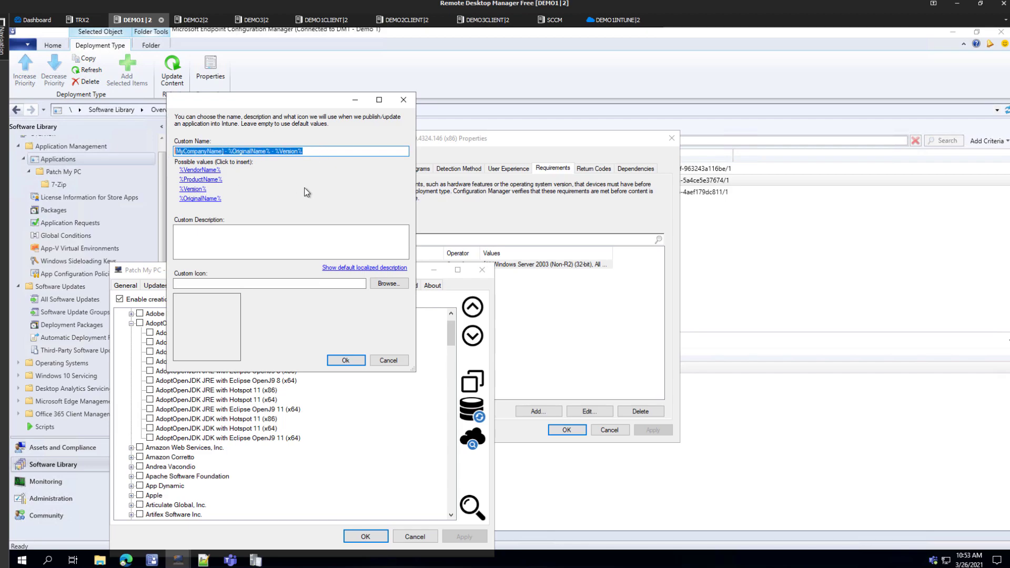
Switch to the Edge browser and load the All apps page of endpoint.microsoft.com in the Azure portal tab.
{"action": "left_click", "coordinate": [126, 560]}
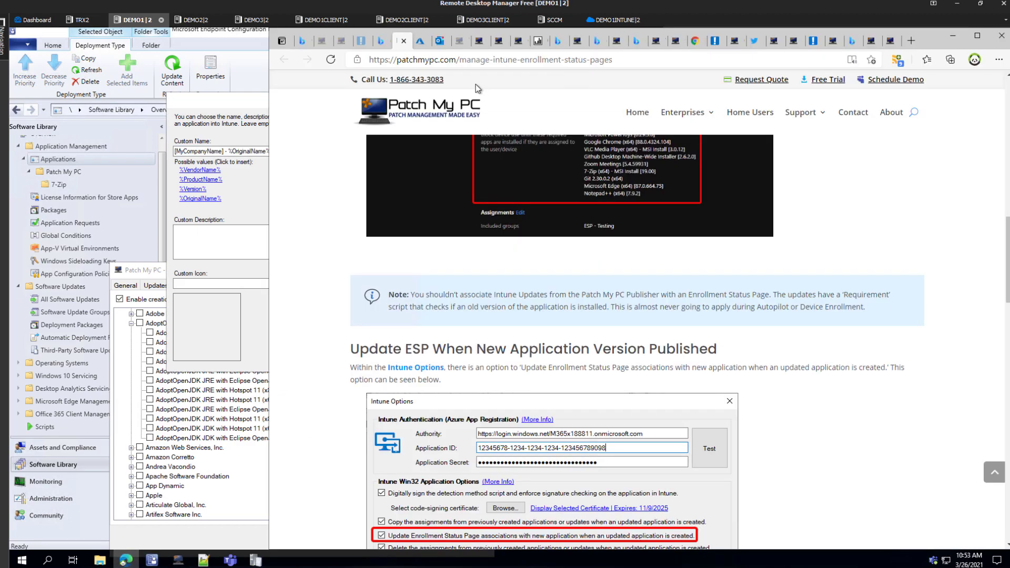
{"action": "left_click", "coordinate": [419, 47]}
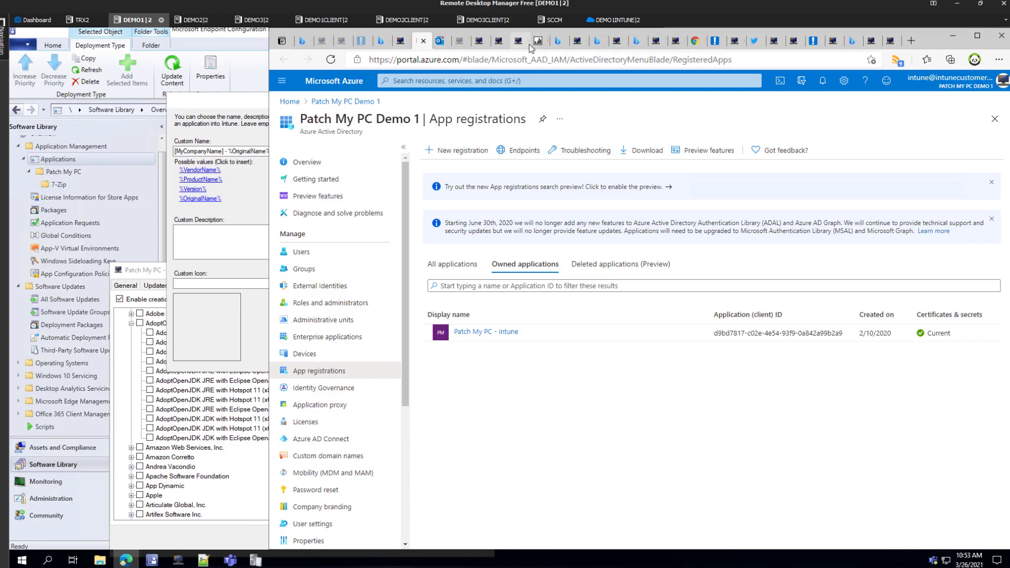
{"action": "left_click", "coordinate": [536, 62]}
{"action": "type", "text": "endpoint.microsoft.com"}
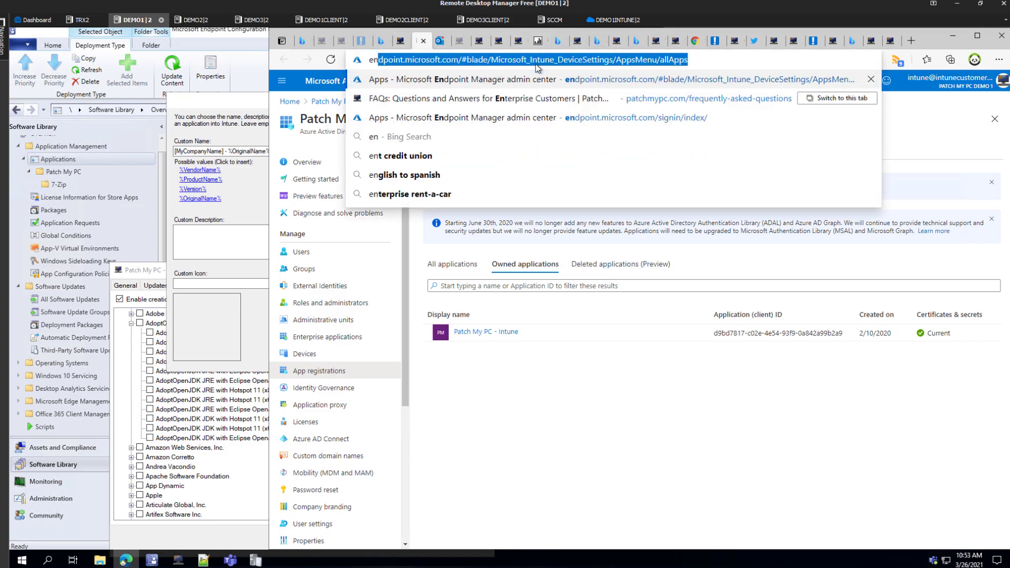
{"action": "key", "text": "Return"}
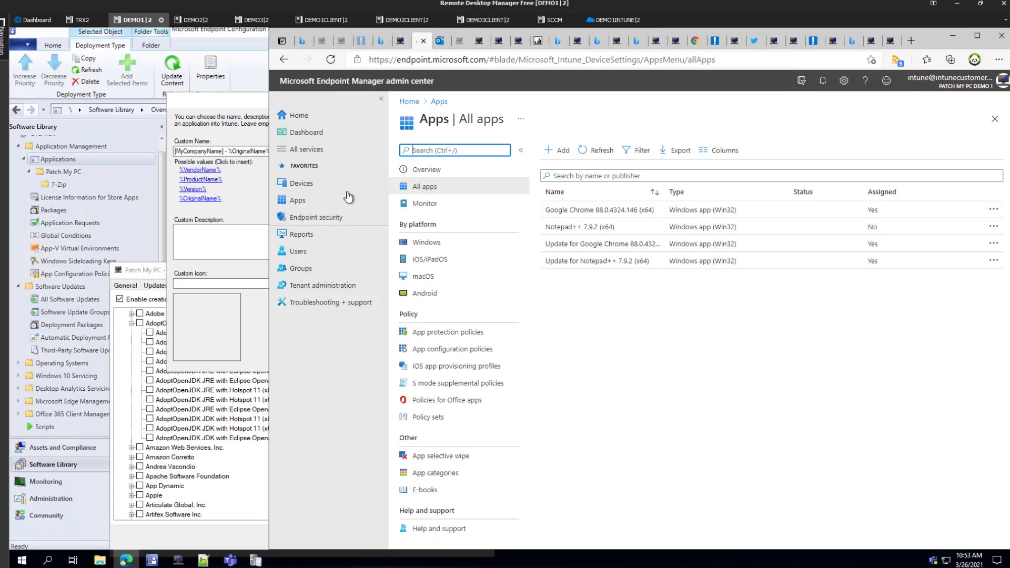
Dismiss the custom name dialog in Patch My PC Publishing Settings and search the ConfigMgr Apps products for 7-z.
{"action": "left_click", "coordinate": [222, 240]}
{"action": "left_click", "coordinate": [404, 362]}
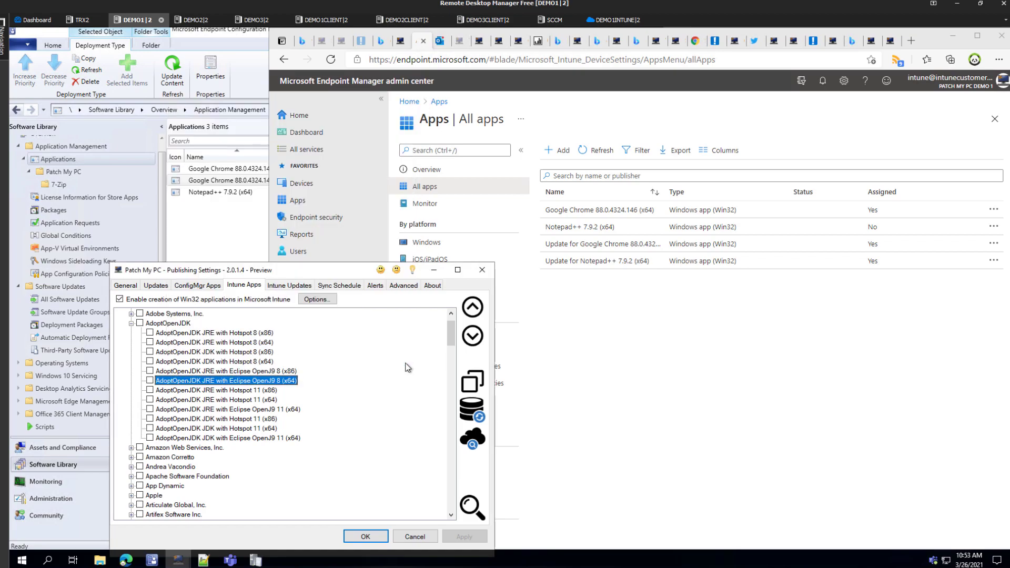
{"action": "left_click", "coordinate": [198, 285]}
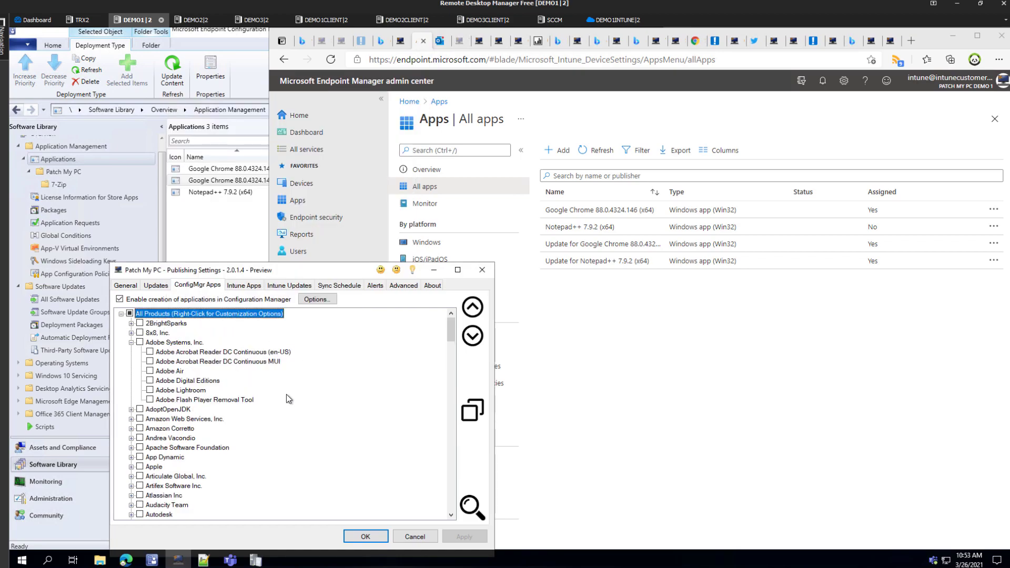
{"action": "key", "text": "ctrl+f"}
{"action": "type", "text": "7-z"}
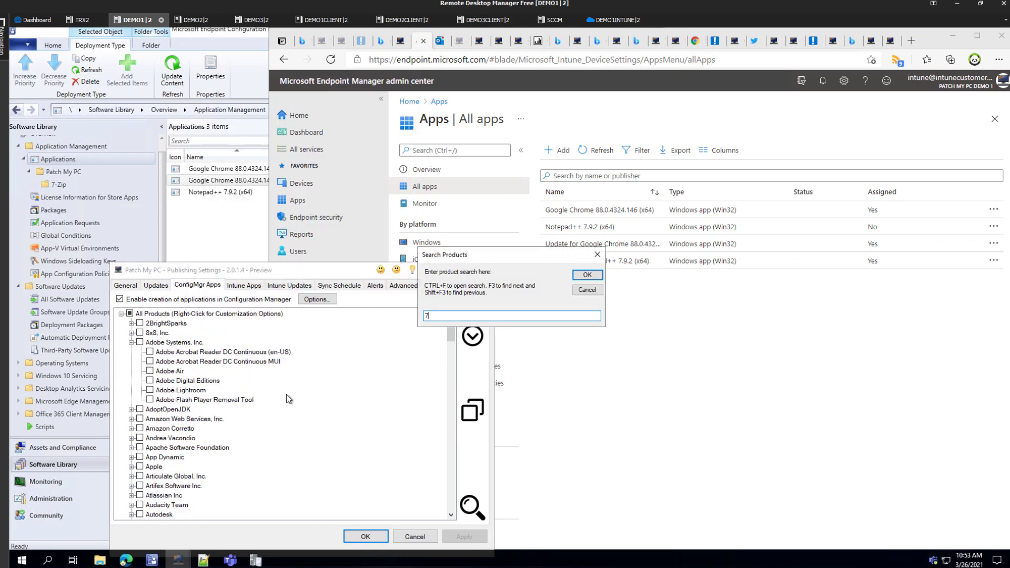
{"action": "key", "text": "Return"}
{"action": "scroll", "coordinate": [285, 394], "scroll_direction": "down", "scroll_amount": 6}
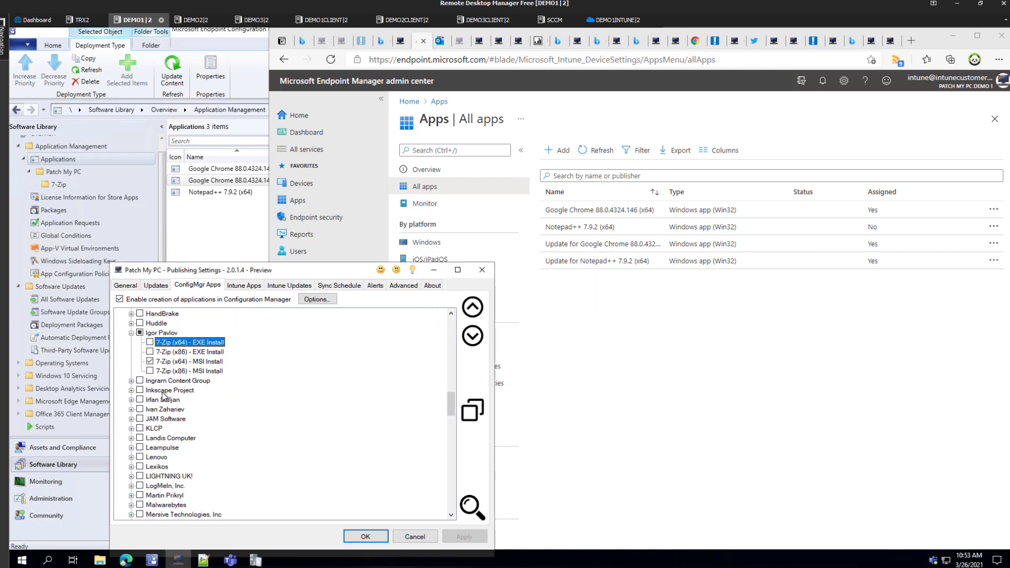
Try the additional argument /setupini=%CurrentDir%\setup.ini in the command line of 7-Zip (x64) - EXE Install.
{"action": "right_click", "coordinate": [188, 362]}
{"action": "right_click", "coordinate": [170, 343]}
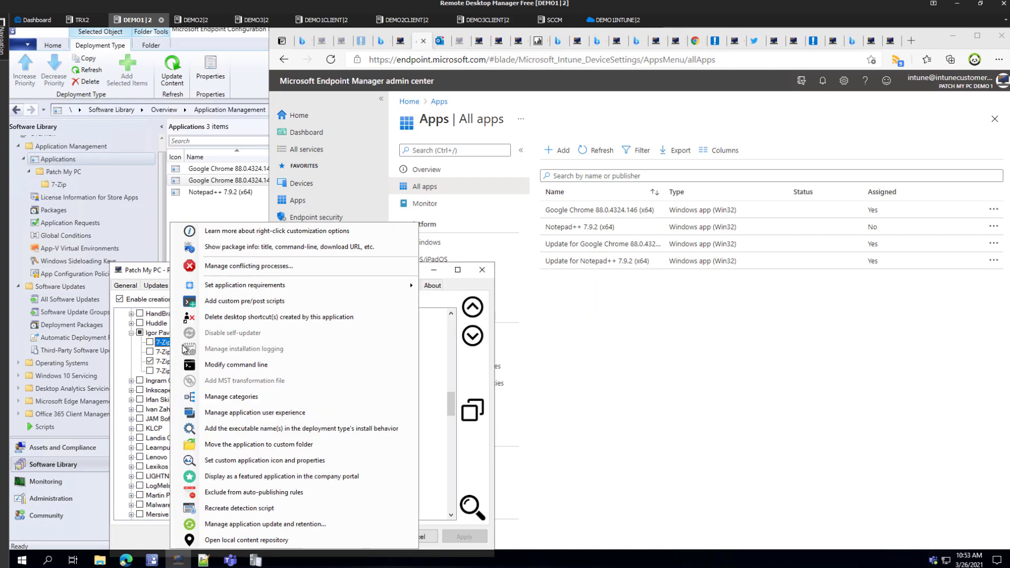
{"action": "left_click", "coordinate": [246, 365]}
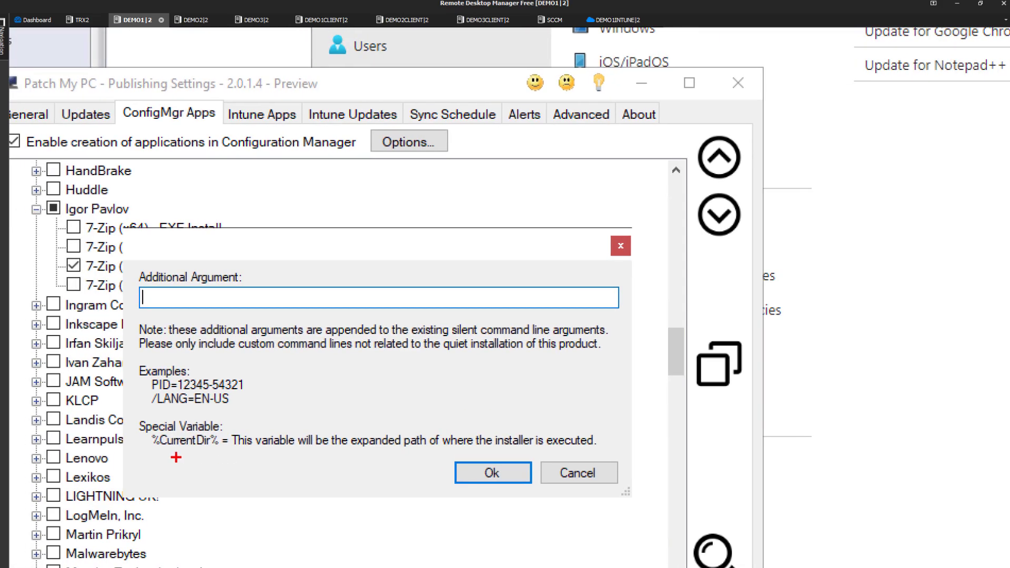
{"action": "left_click_drag", "start_coordinate": [180, 449], "coordinate": [236, 495]}
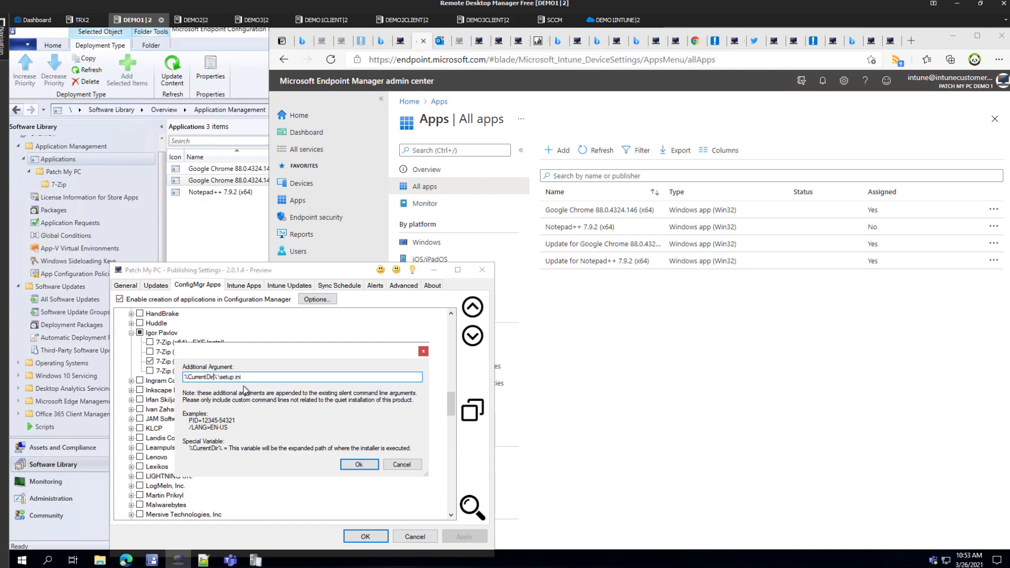
{"action": "type", "text": "/setupini"}
{"action": "key", "text": "BackSpace"}
{"action": "type", "text": "="}
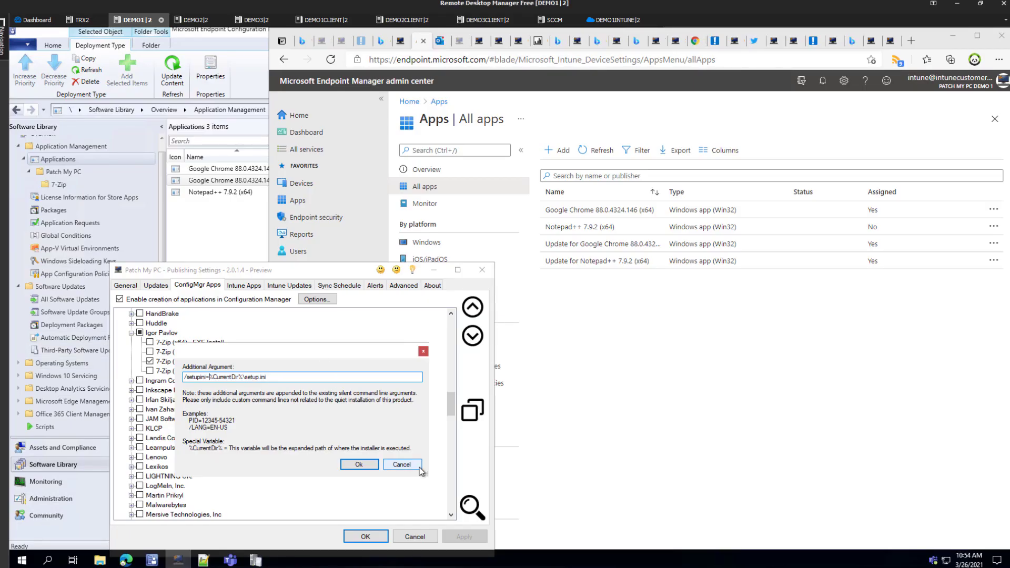
Try the Engineering admin category and the Browsers and File Archivers user categories for 7-Zip (x64) - EXE Install, discarding the selection.
{"action": "left_click", "coordinate": [175, 343]}
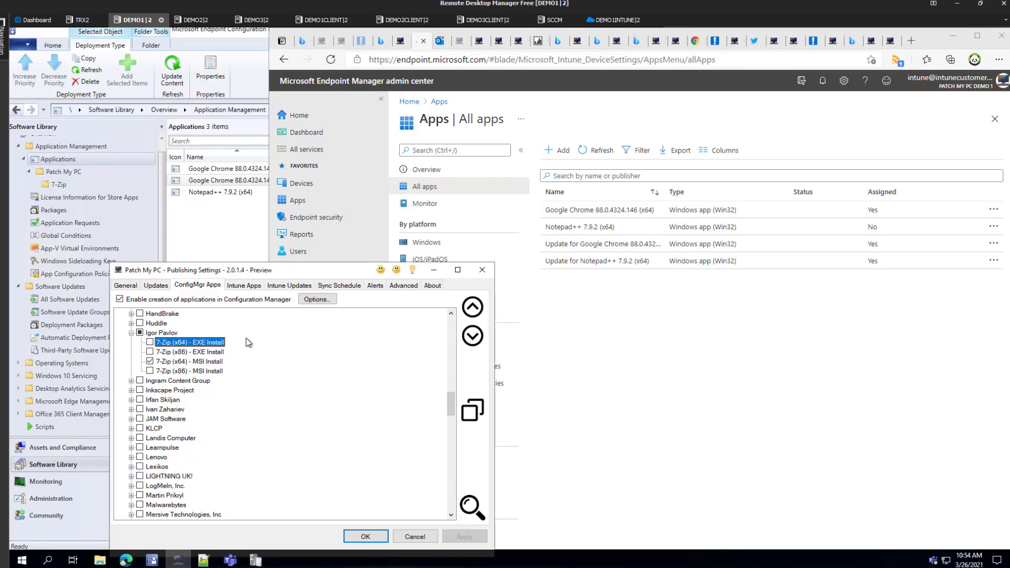
{"action": "right_click", "coordinate": [175, 343]}
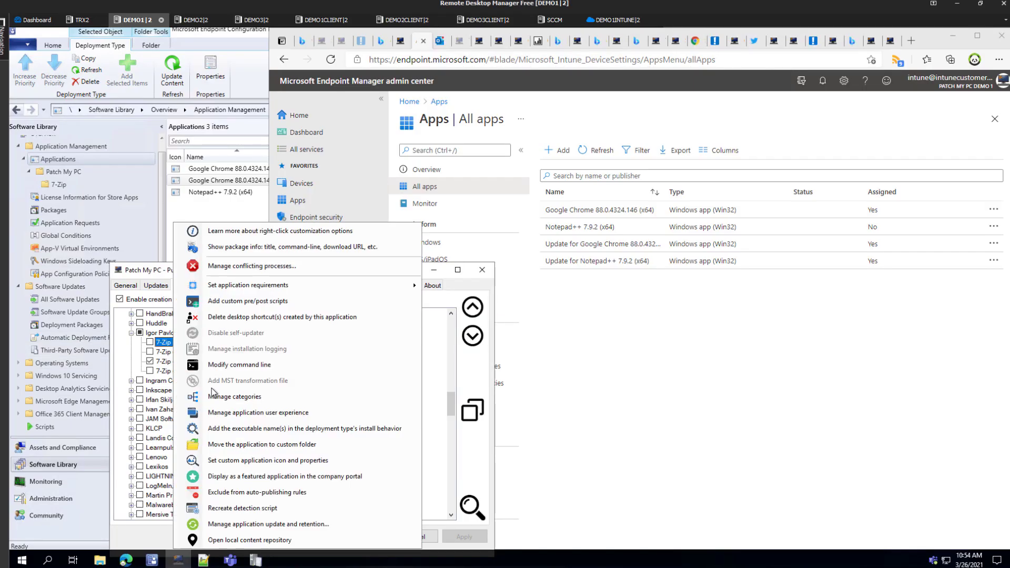
{"action": "left_click", "coordinate": [256, 402]}
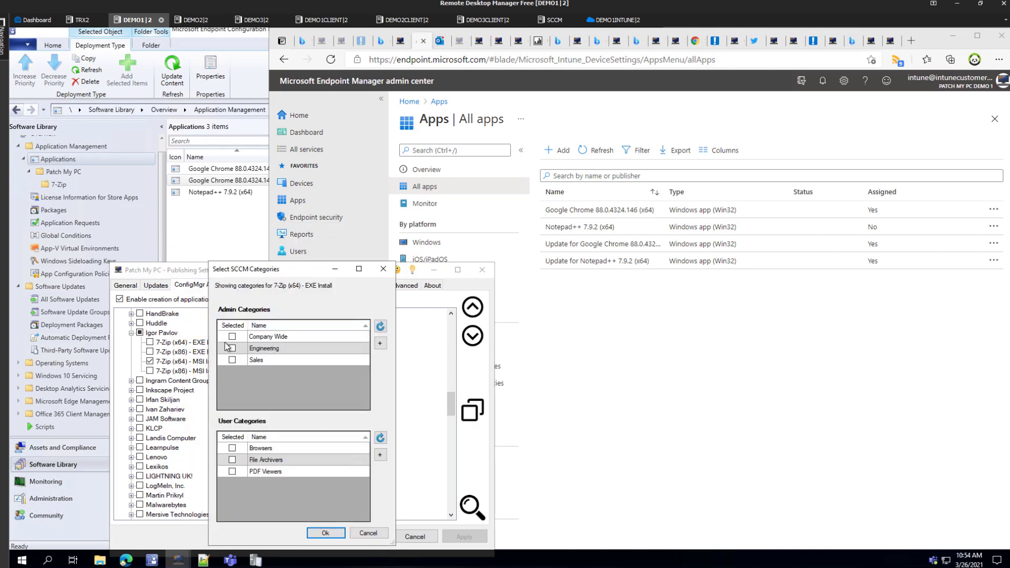
{"action": "left_click", "coordinate": [234, 341]}
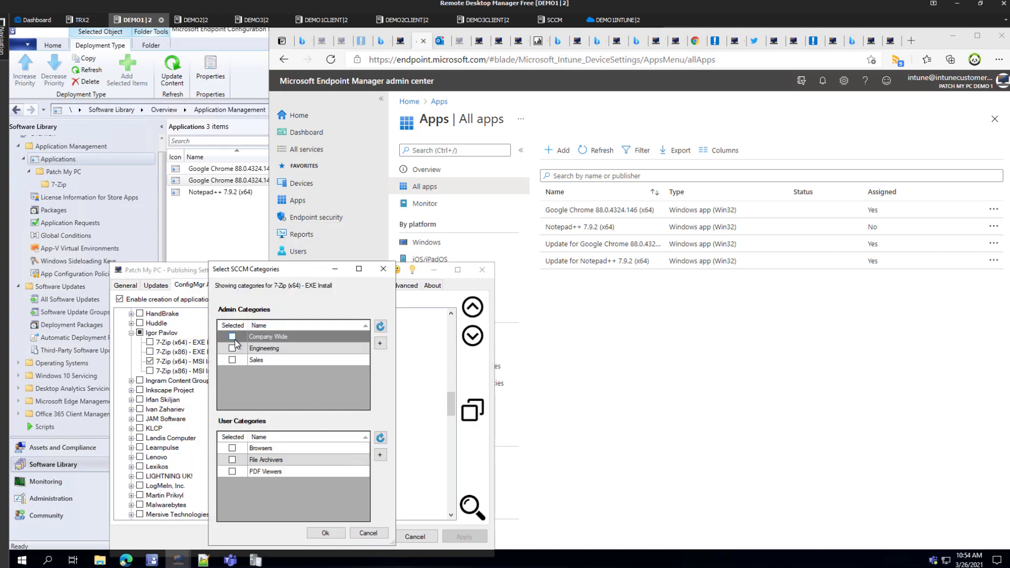
{"action": "left_click", "coordinate": [234, 349]}
{"action": "left_click", "coordinate": [232, 449]}
{"action": "left_click", "coordinate": [233, 459]}
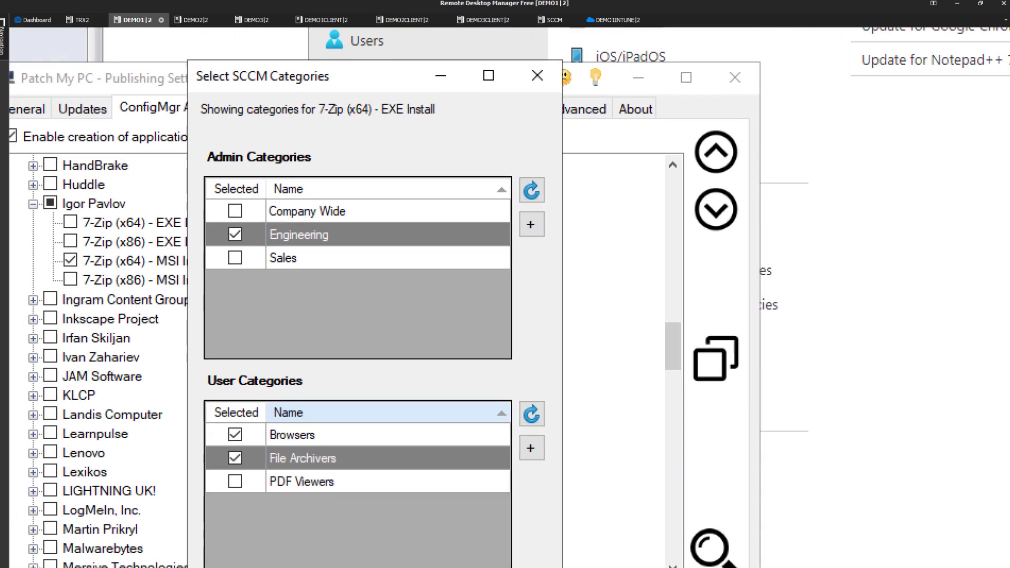
{"action": "left_click_drag", "start_coordinate": [199, 143], "coordinate": [427, 327]}
{"action": "key", "text": "Escape"}
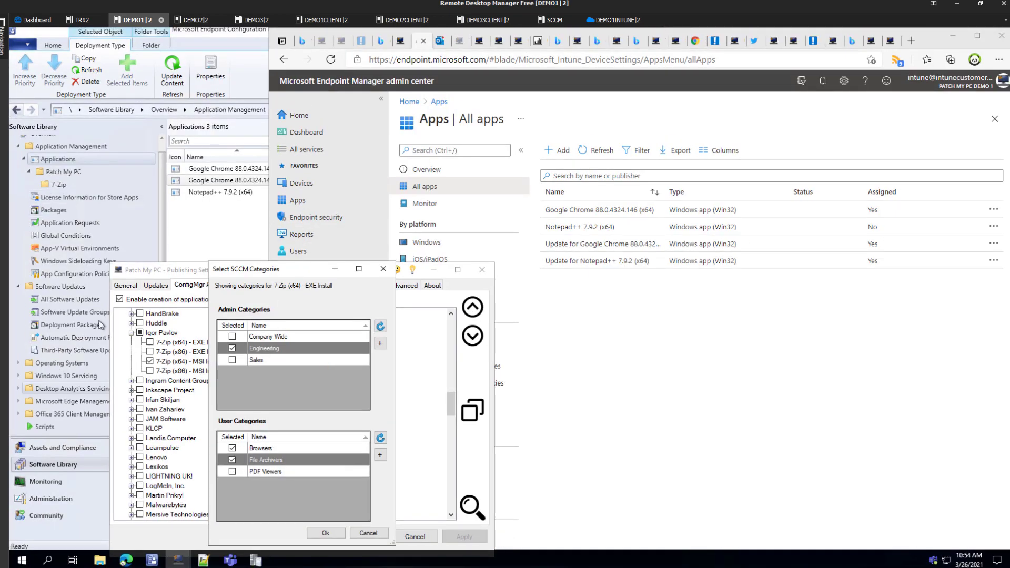
{"action": "left_click", "coordinate": [383, 535]}
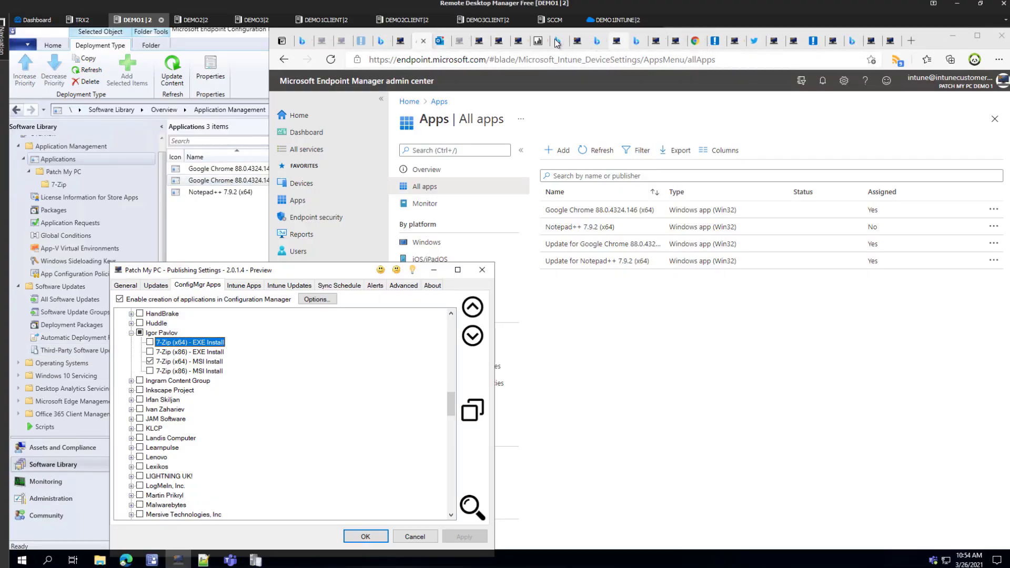
Keep only the SQL Server Reporting Services browser tab and open the 01 - Software Update Dashboard report from Patch My PC Reports.
{"action": "left_click", "coordinate": [536, 43]}
{"action": "right_click", "coordinate": [535, 46]}
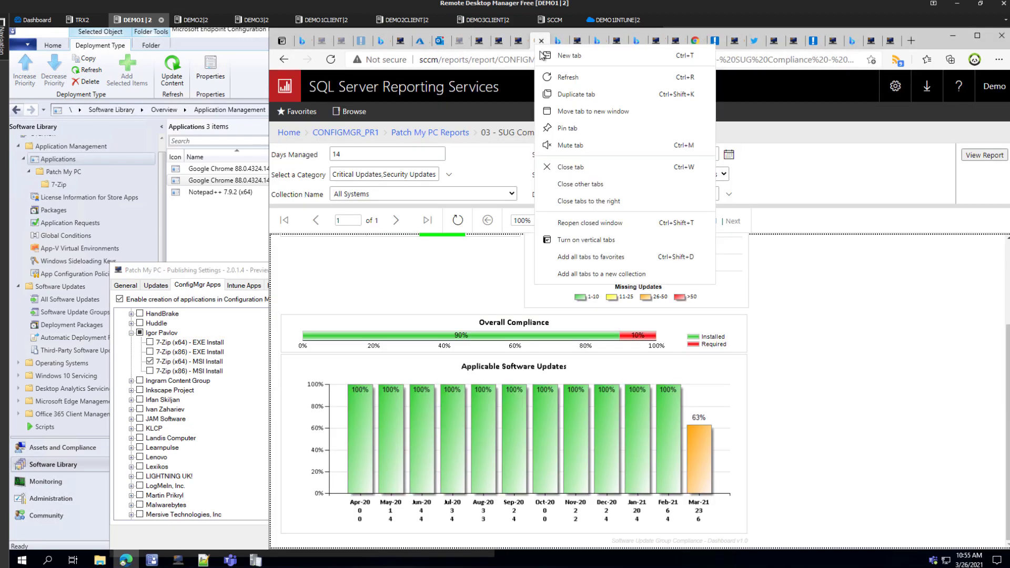
{"action": "left_click", "coordinate": [579, 184]}
{"action": "left_click", "coordinate": [430, 132]}
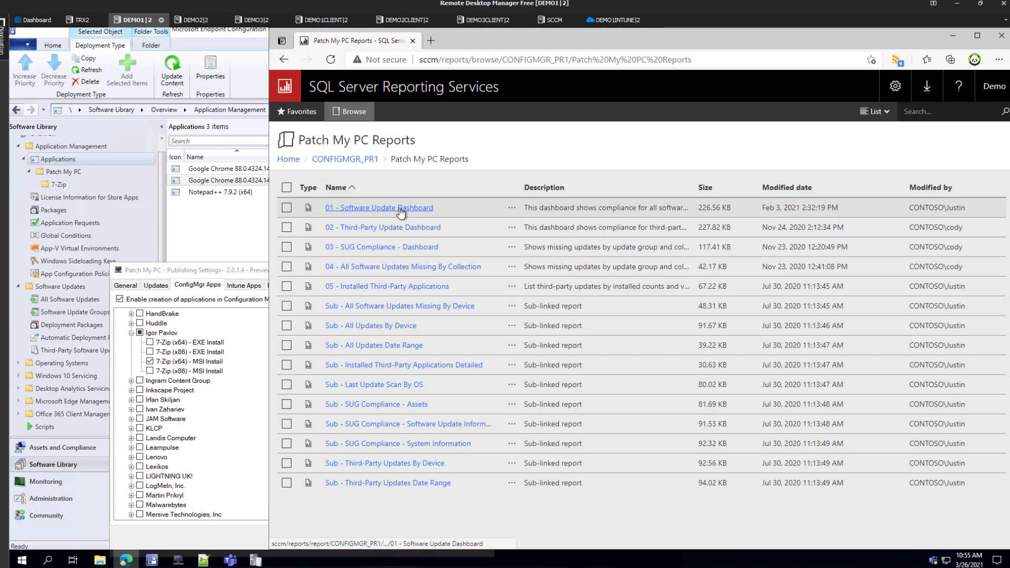
{"action": "left_click", "coordinate": [378, 208]}
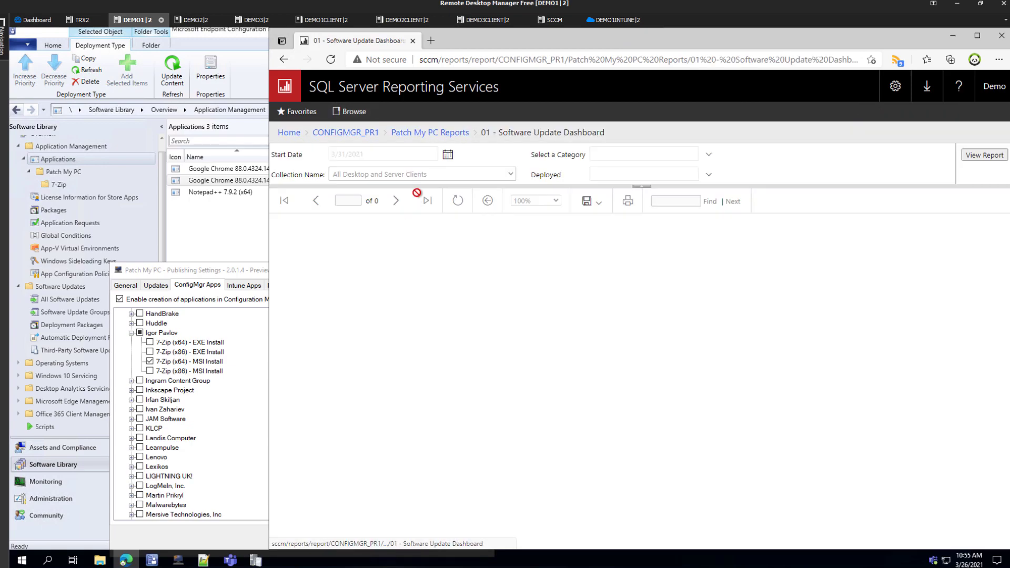
Run the dashboard report with Deployed limited to Yes and review the workstation update compliance chart.
{"action": "left_click", "coordinate": [709, 175]}
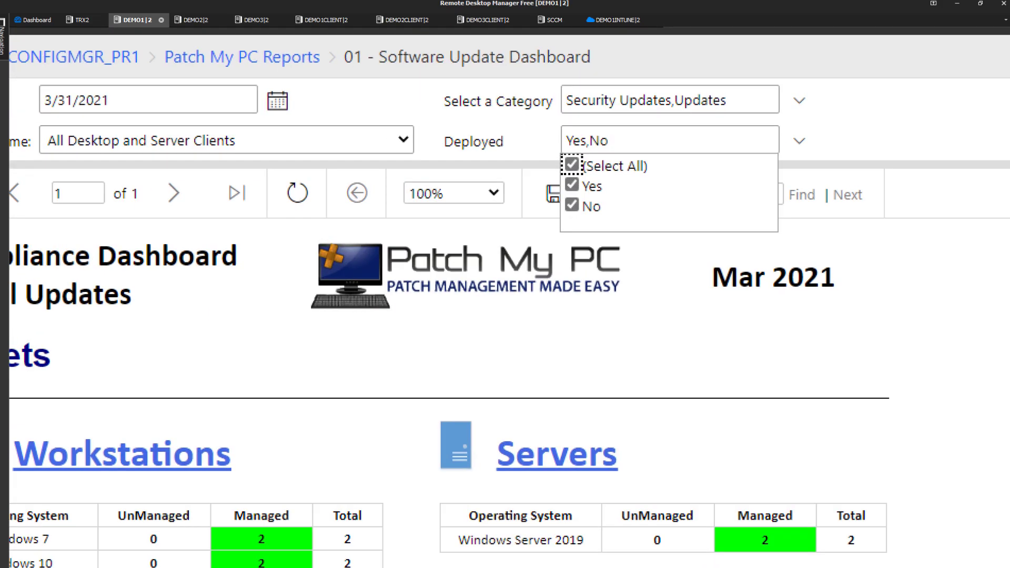
{"action": "left_click_drag", "start_coordinate": [552, 116], "coordinate": [799, 244]}
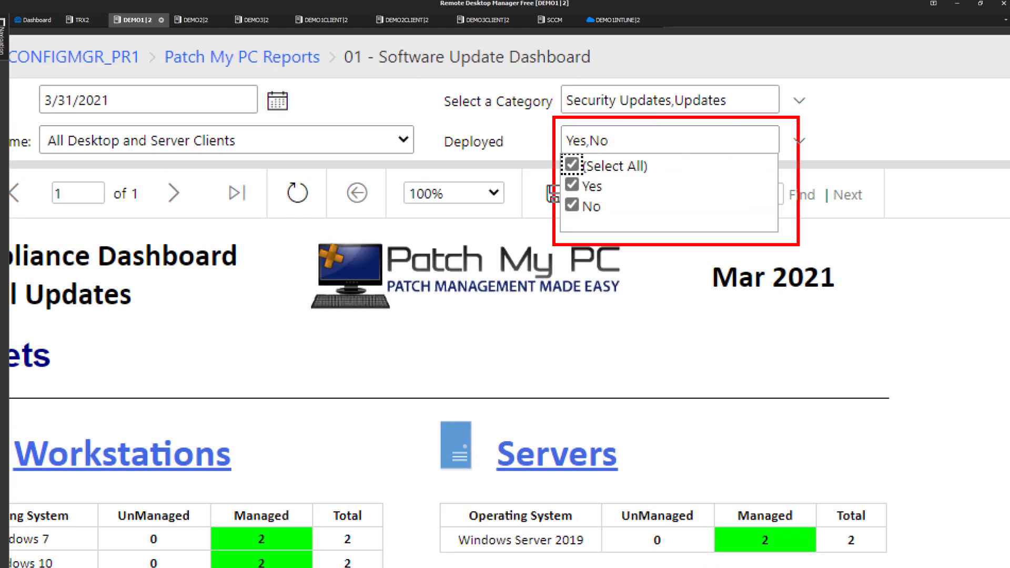
{"action": "left_click", "coordinate": [599, 207]}
{"action": "left_click", "coordinate": [984, 155]}
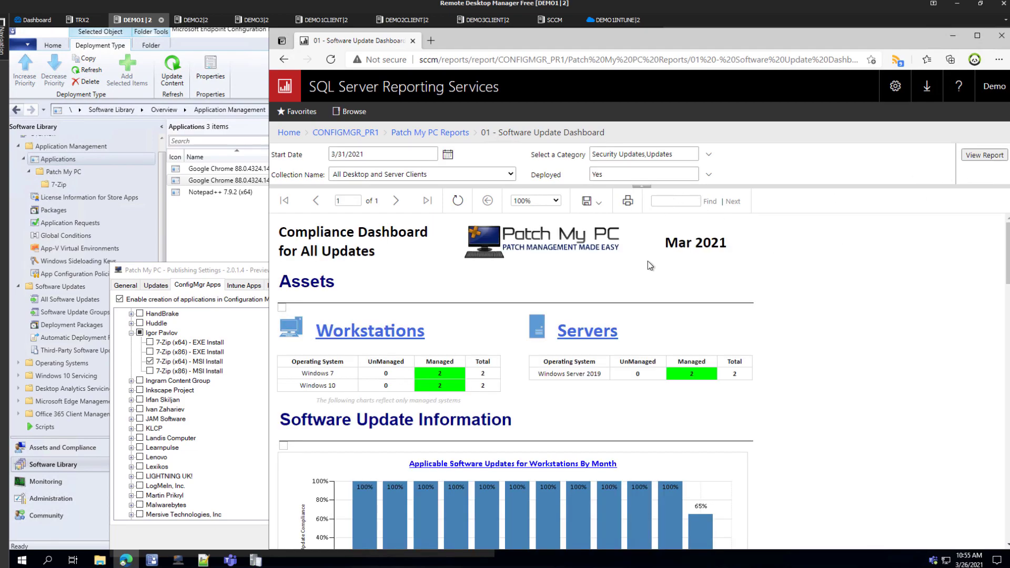
{"action": "scroll", "coordinate": [611, 334], "scroll_direction": "down", "scroll_amount": 3}
{"action": "scroll", "coordinate": [701, 372], "scroll_direction": "up", "scroll_amount": 1}
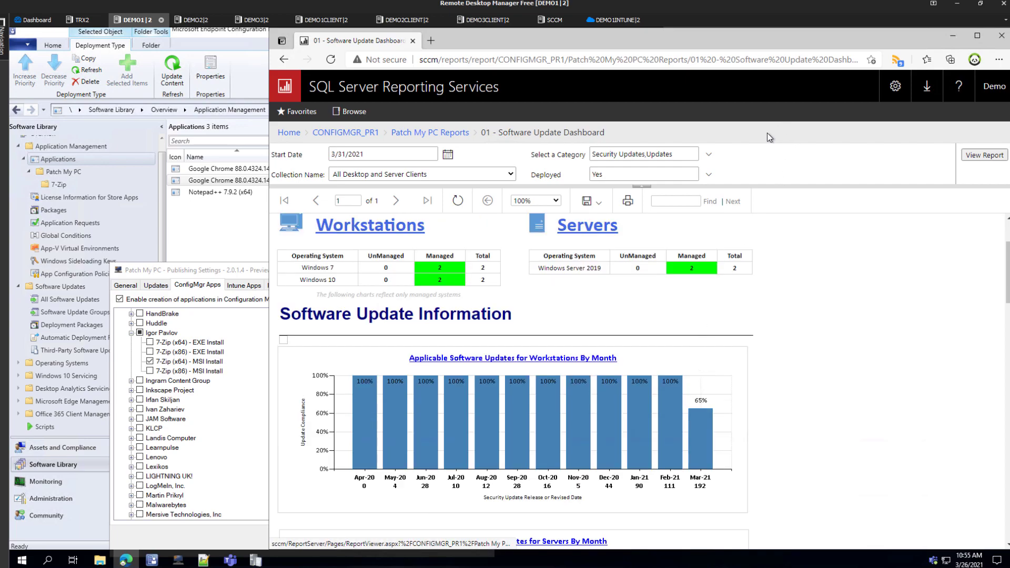
Rerun the dashboard report with Deployed limited to No.
{"action": "left_click", "coordinate": [708, 174]}
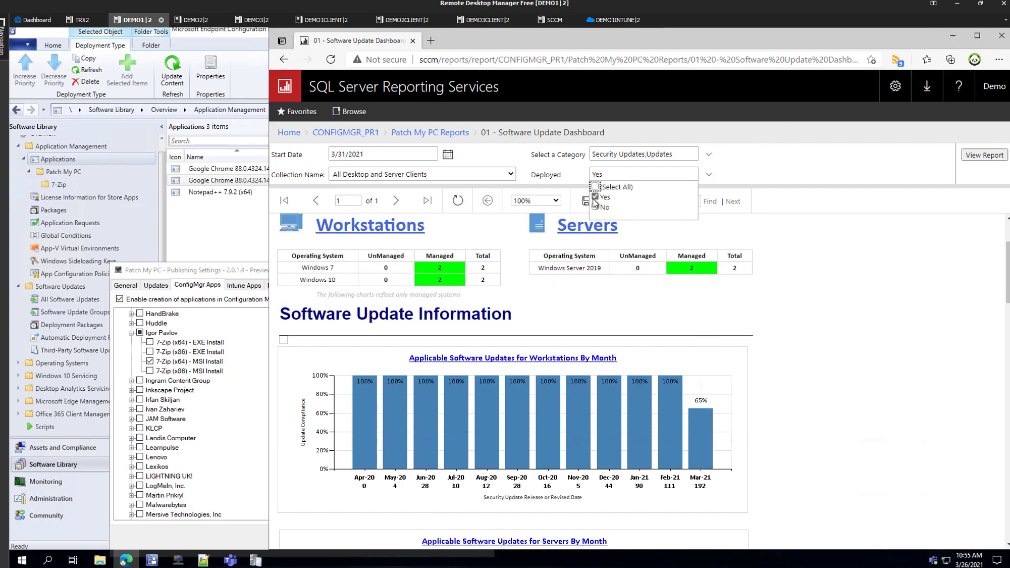
{"action": "left_click", "coordinate": [595, 197]}
{"action": "left_click", "coordinate": [595, 207]}
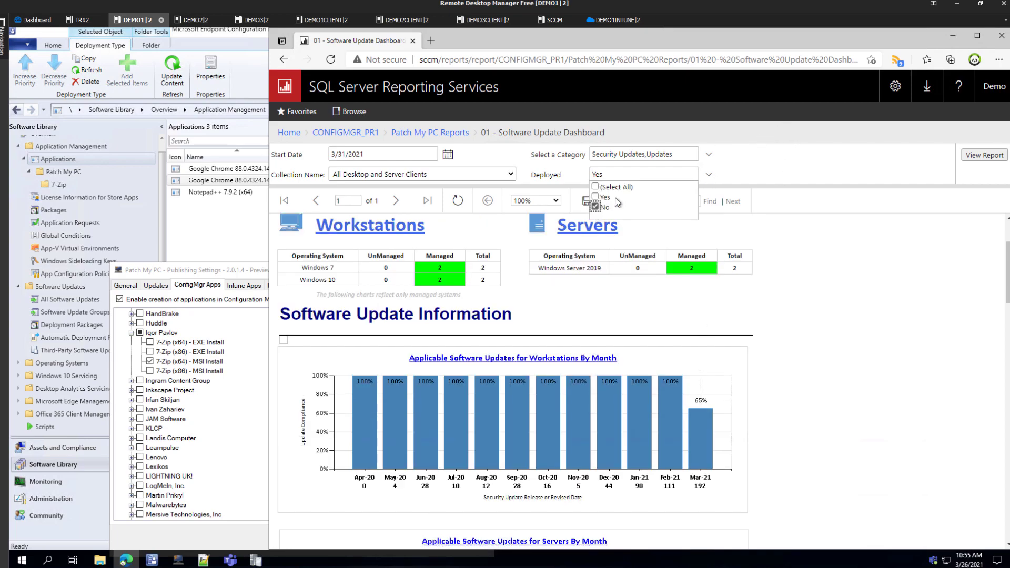
{"action": "left_click", "coordinate": [996, 156]}
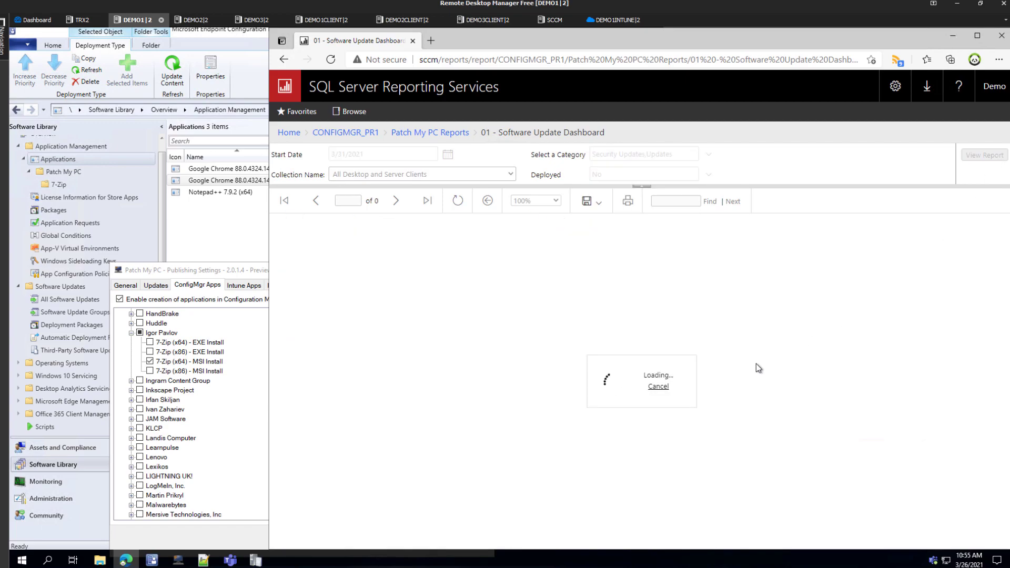
Review the dashboard charts and drill into the July 2020 updates in the workstations chart.
{"action": "scroll", "coordinate": [755, 371], "scroll_direction": "down", "scroll_amount": 2}
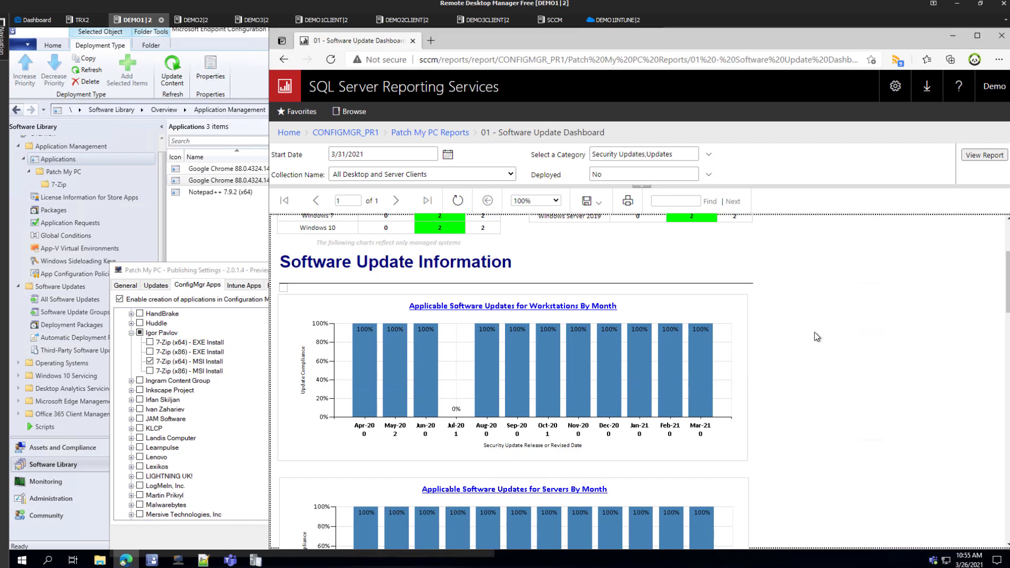
{"action": "scroll", "coordinate": [814, 332], "scroll_direction": "up", "scroll_amount": 3}
{"action": "scroll", "coordinate": [809, 316], "scroll_direction": "down", "scroll_amount": 3}
{"action": "left_click", "coordinate": [455, 413]}
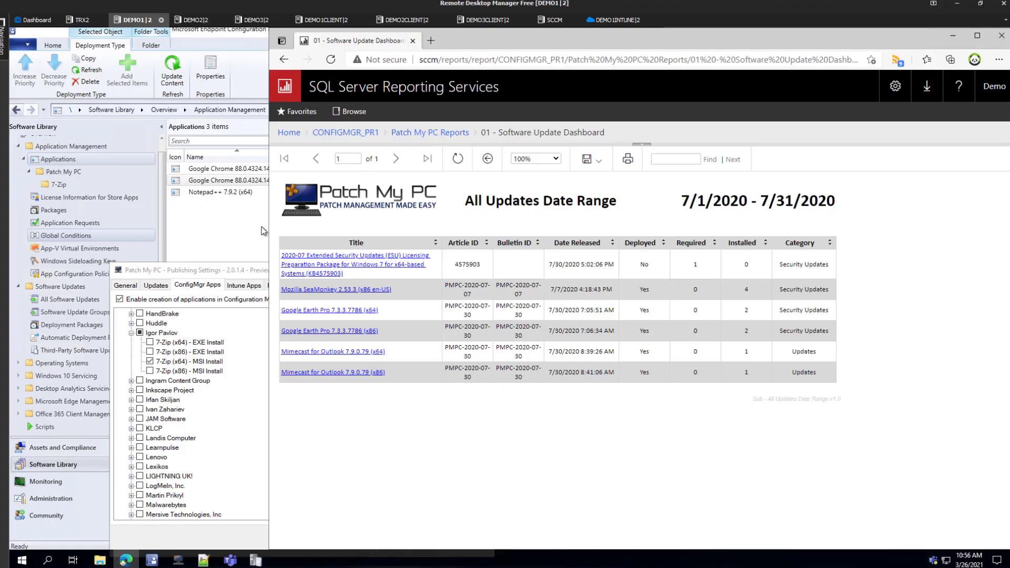
Return to Patch My PC Publishing Settings and select Adobe Acrobat DC under Adobe Systems, Inc. in the Intune Updates products.
{"action": "left_click", "coordinate": [245, 289]}
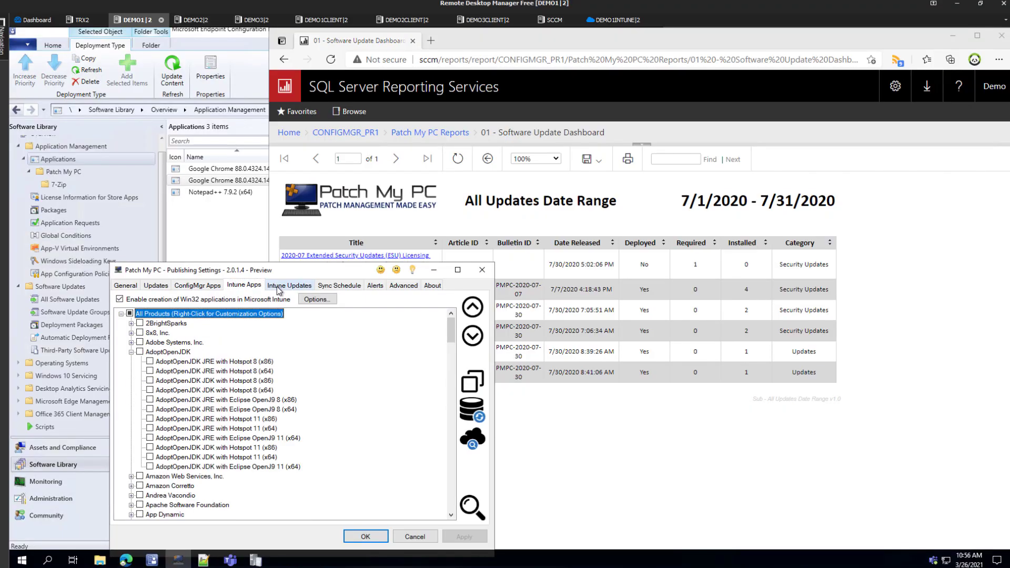
{"action": "left_click", "coordinate": [289, 285]}
{"action": "left_click", "coordinate": [190, 352]}
{"action": "left_click", "coordinate": [206, 362]}
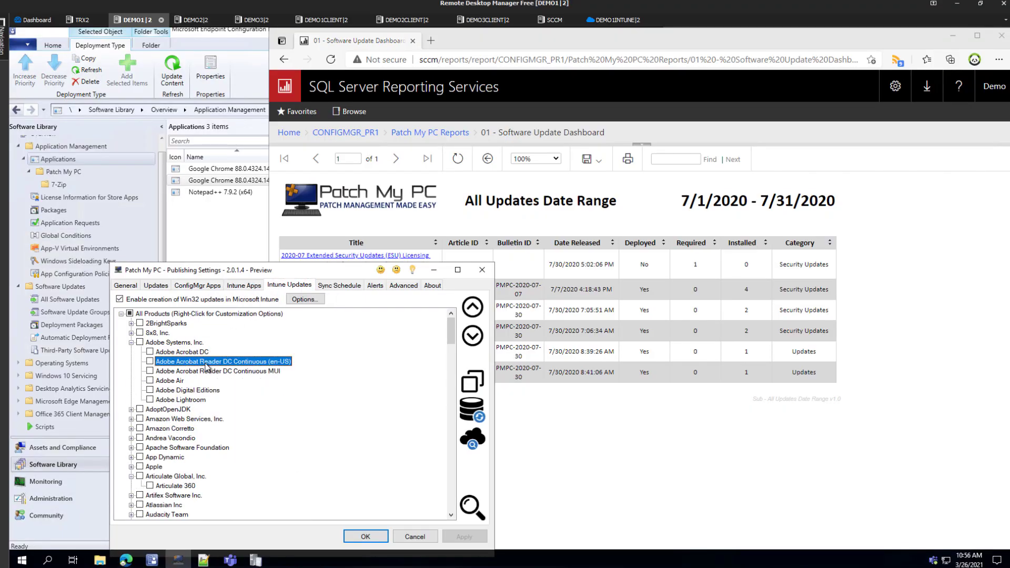
{"action": "right_click", "coordinate": [206, 368]}
{"action": "left_click", "coordinate": [184, 357]}
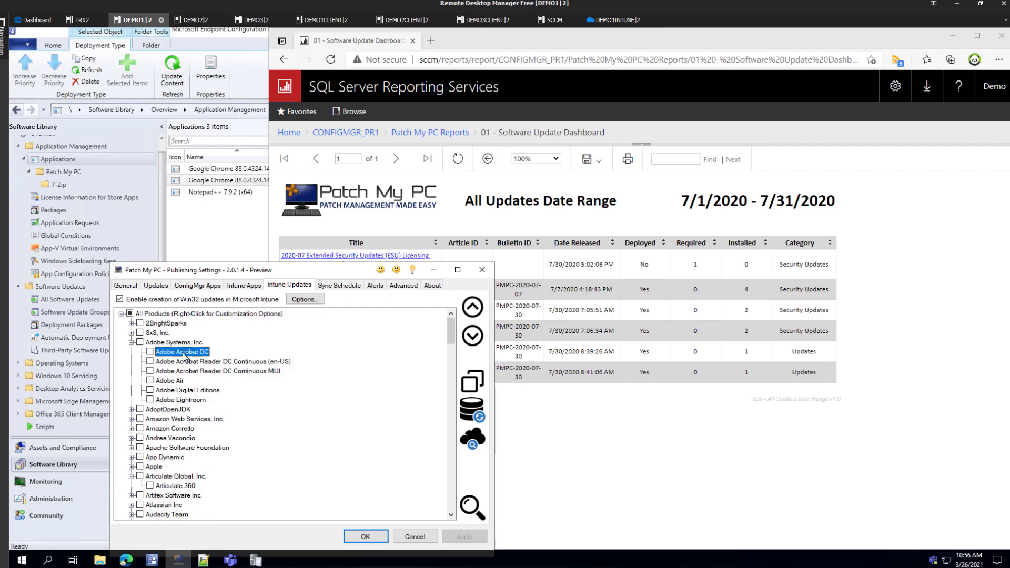
{"action": "key", "text": "ctrl+1"}
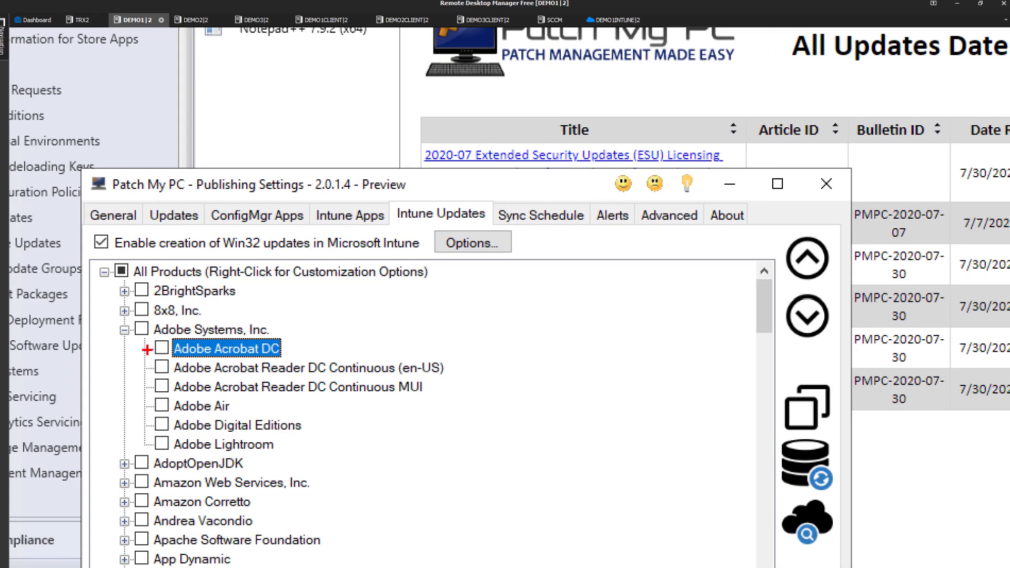
Point out Adobe Acrobat DC and the two Acrobat Reader DC Continuous products in the Intune Updates list with arrows.
{"action": "left_click_drag", "start_coordinate": [143, 352], "coordinate": [90, 352]}
{"action": "left_click_drag", "start_coordinate": [144, 371], "coordinate": [95, 371]}
{"action": "left_click_drag", "start_coordinate": [139, 394], "coordinate": [110, 395]}
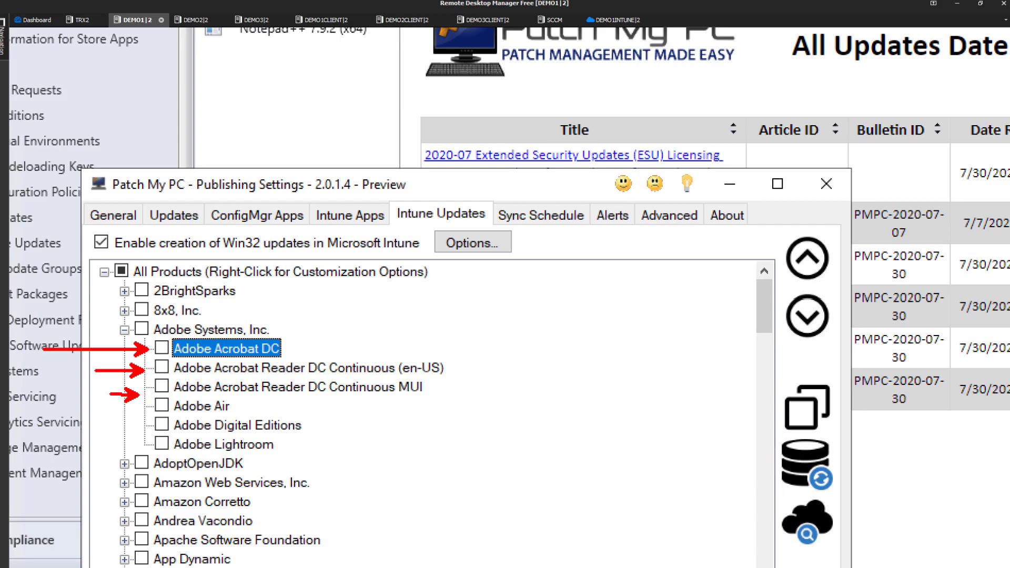
{"action": "key", "text": "Escape"}
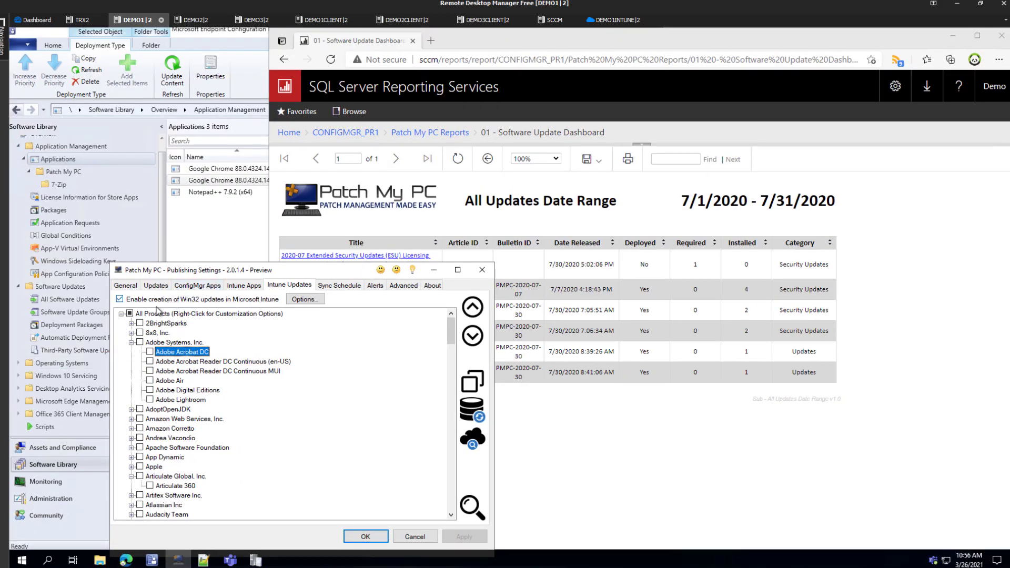
Open LicenseURL.txt from the Lab folder in Local-Repository and copy the Latest catalog subscription URL.
{"action": "left_click", "coordinate": [100, 559]}
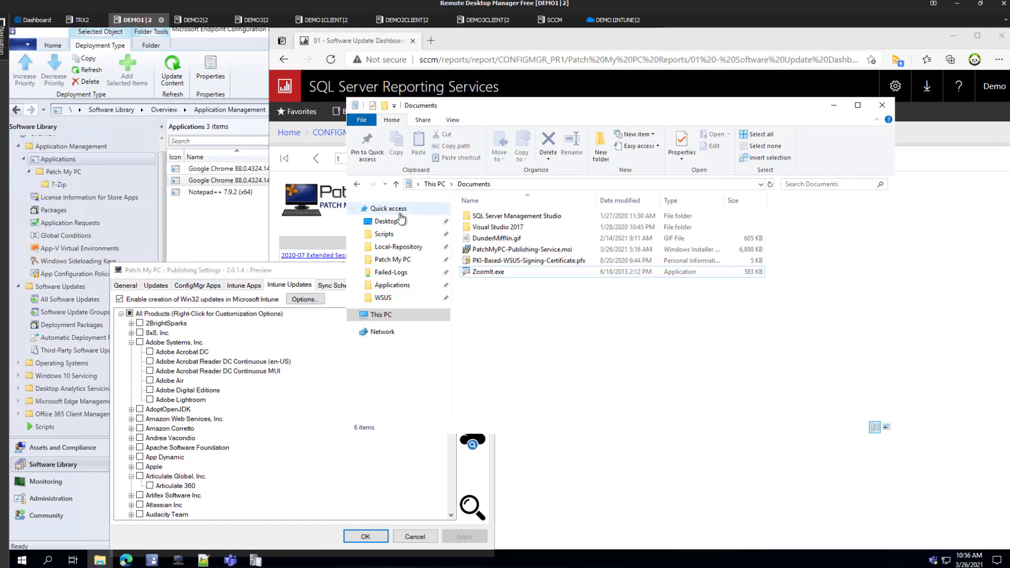
{"action": "left_click", "coordinate": [387, 222]}
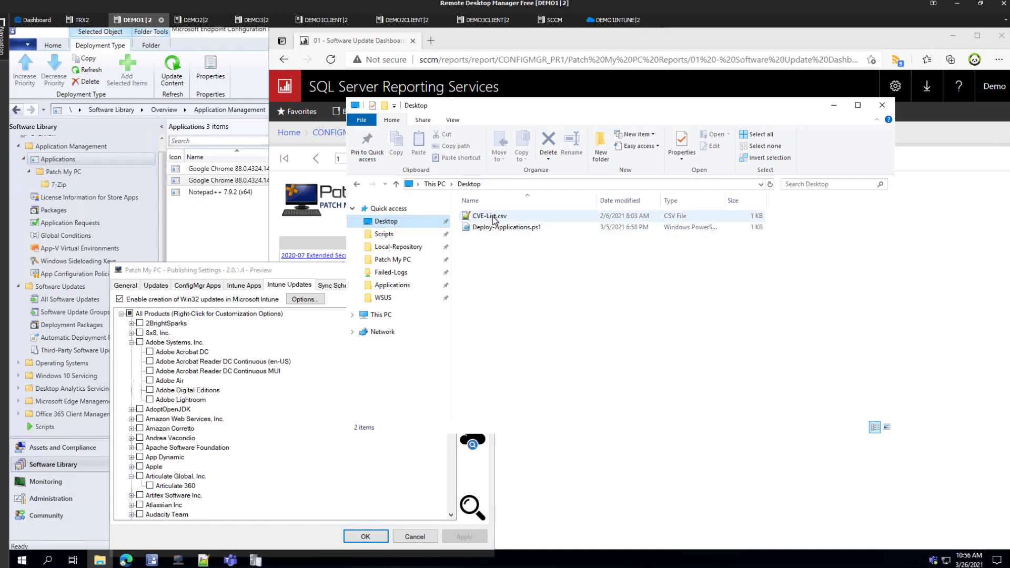
{"action": "left_click", "coordinate": [492, 216]}
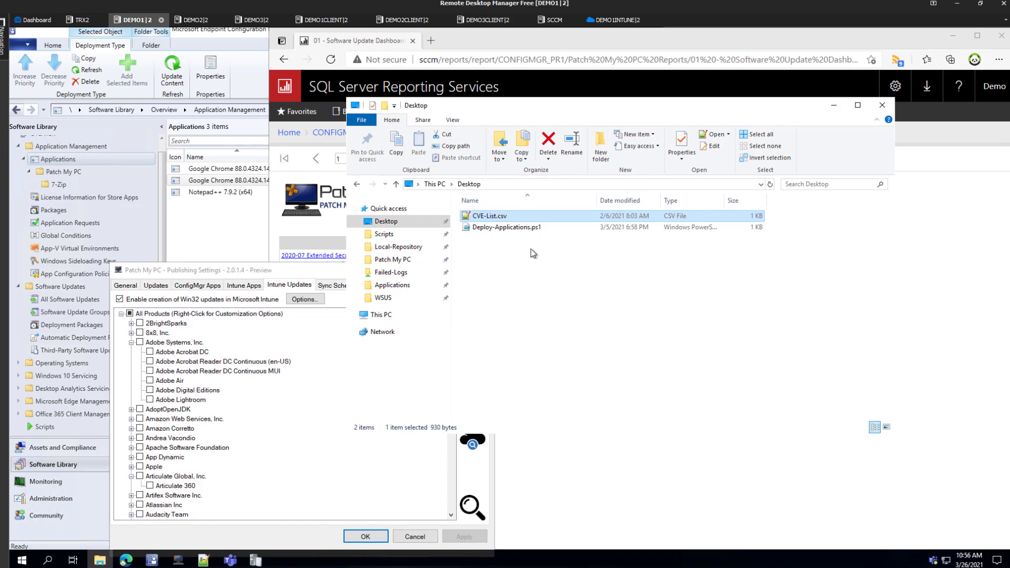
{"action": "left_click", "coordinate": [400, 263]}
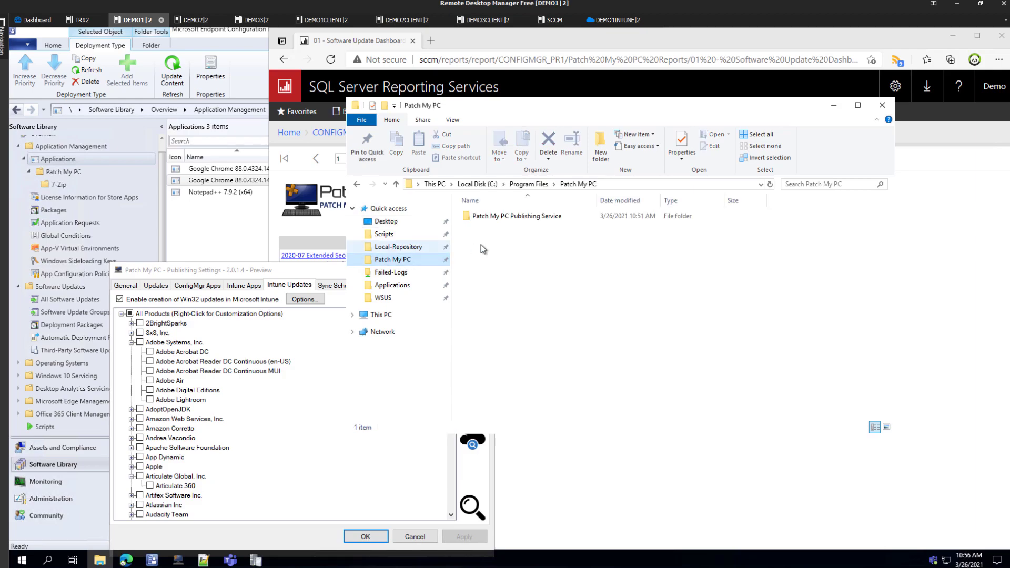
{"action": "left_click", "coordinate": [392, 247]}
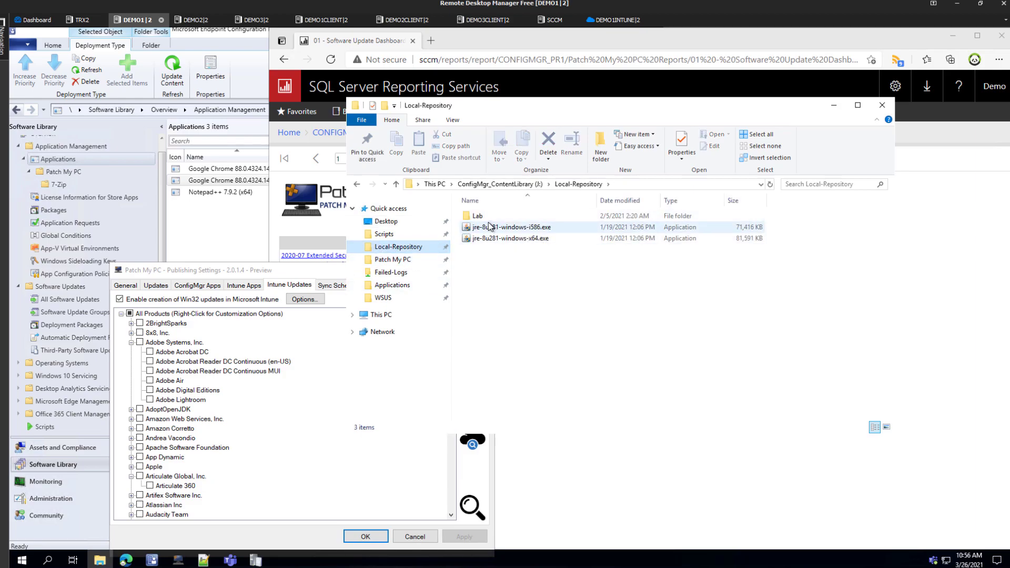
{"action": "double_click", "coordinate": [486, 216]}
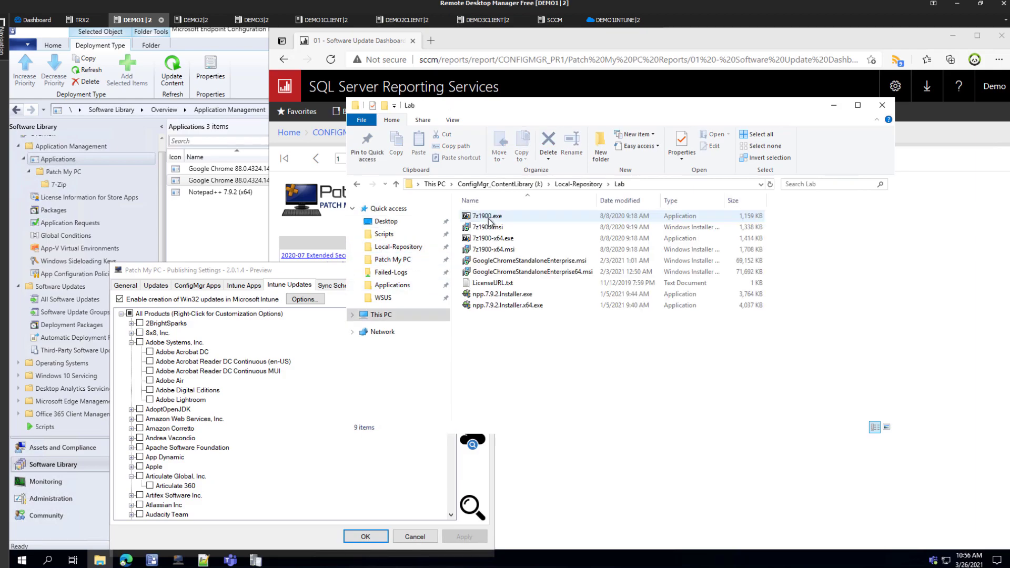
{"action": "double_click", "coordinate": [492, 282]}
{"action": "left_click_drag", "start_coordinate": [498, 153], "coordinate": [133, 152]}
{"action": "key", "text": "ctrl+c"}
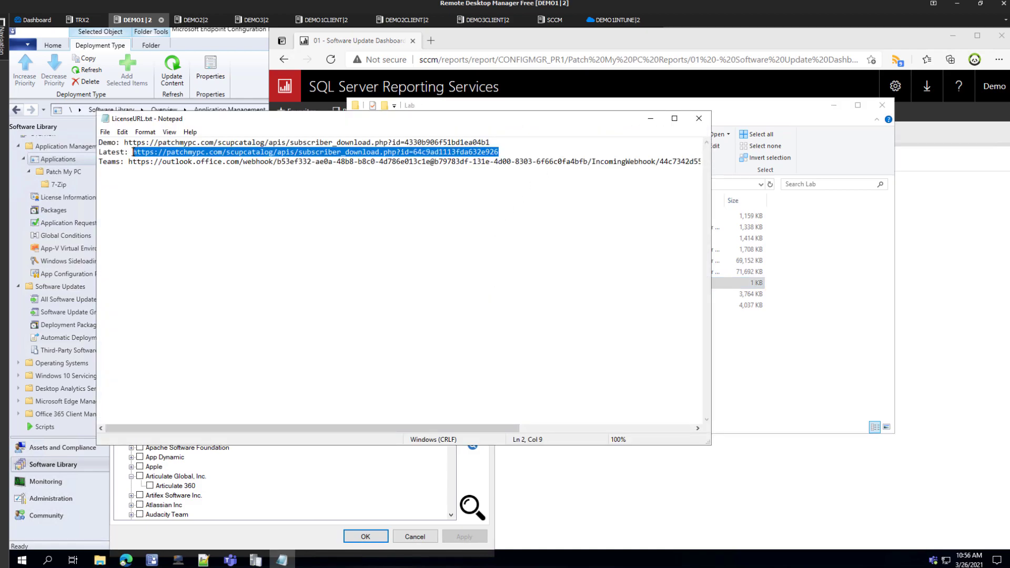
Replace the catalog URL in the general Publishing Settings with the copied subscription URL and apply it.
{"action": "left_click", "coordinate": [241, 519]}
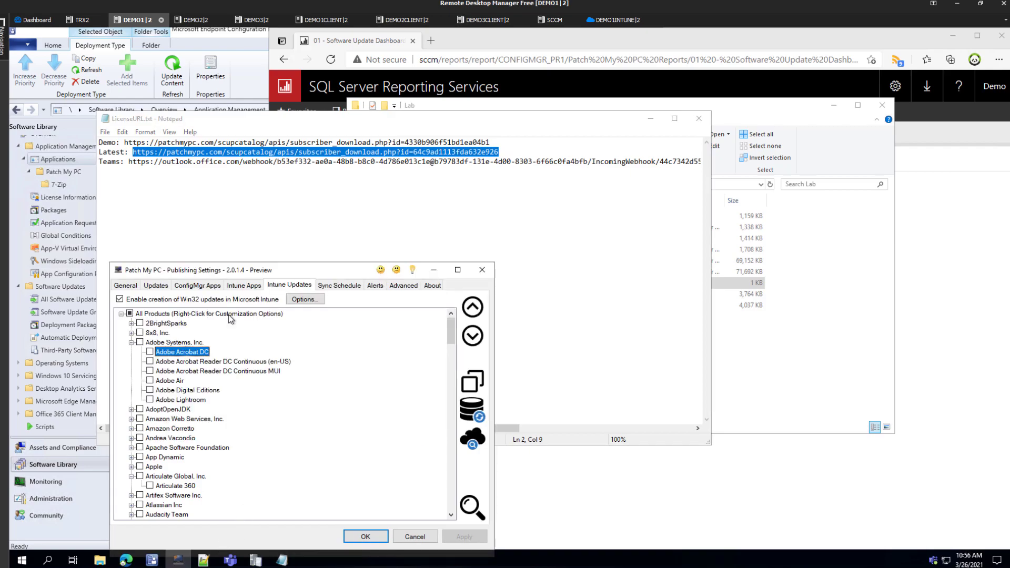
{"action": "left_click", "coordinate": [126, 285]}
{"action": "key", "text": "ctrl+a"}
{"action": "key", "text": "ctrl+v"}
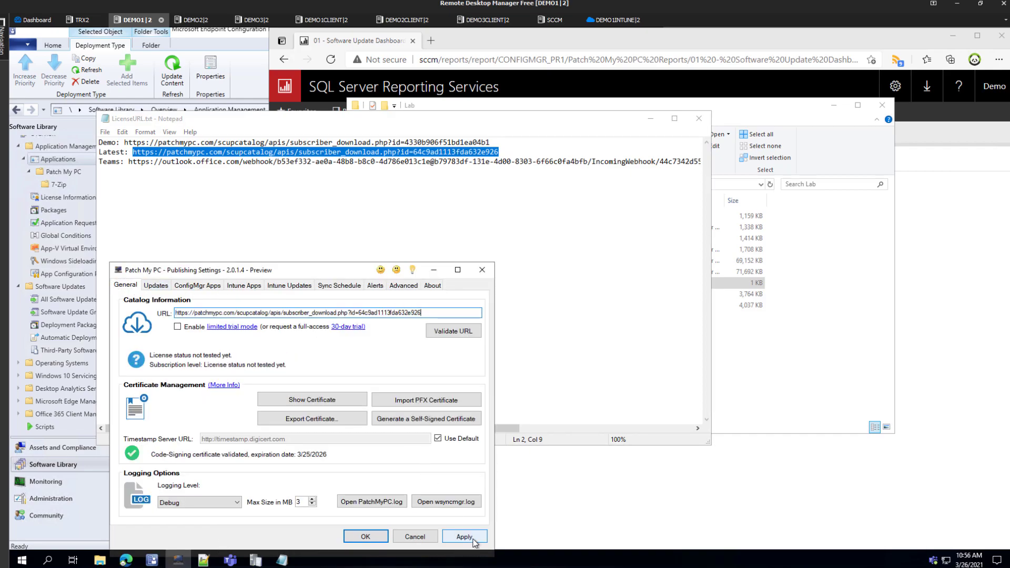
Restart the publishing service and close the Publishing Settings with the changes accepted.
{"action": "left_click", "coordinate": [432, 285]}
{"action": "left_click", "coordinate": [453, 308]}
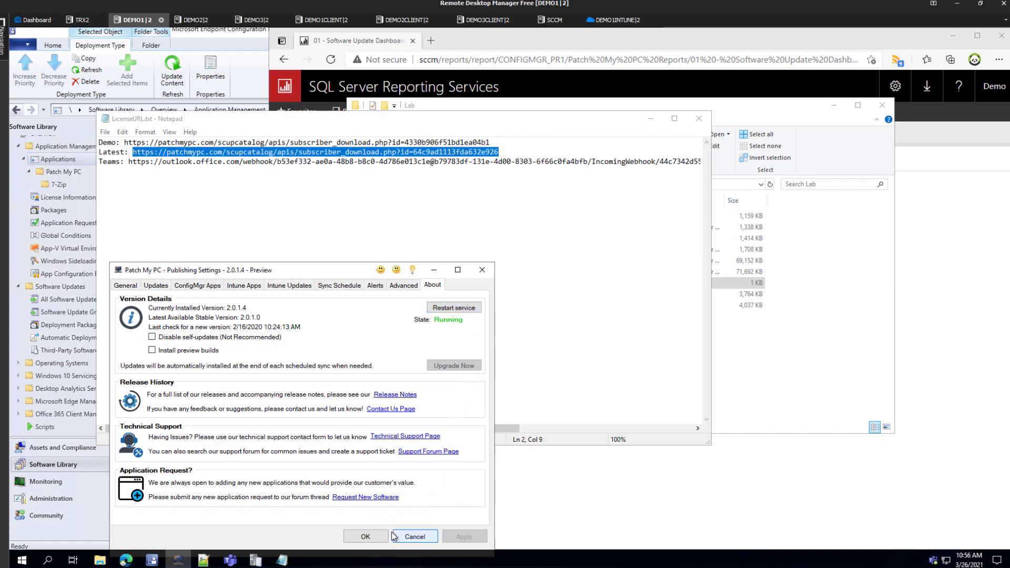
{"action": "left_click", "coordinate": [366, 537]}
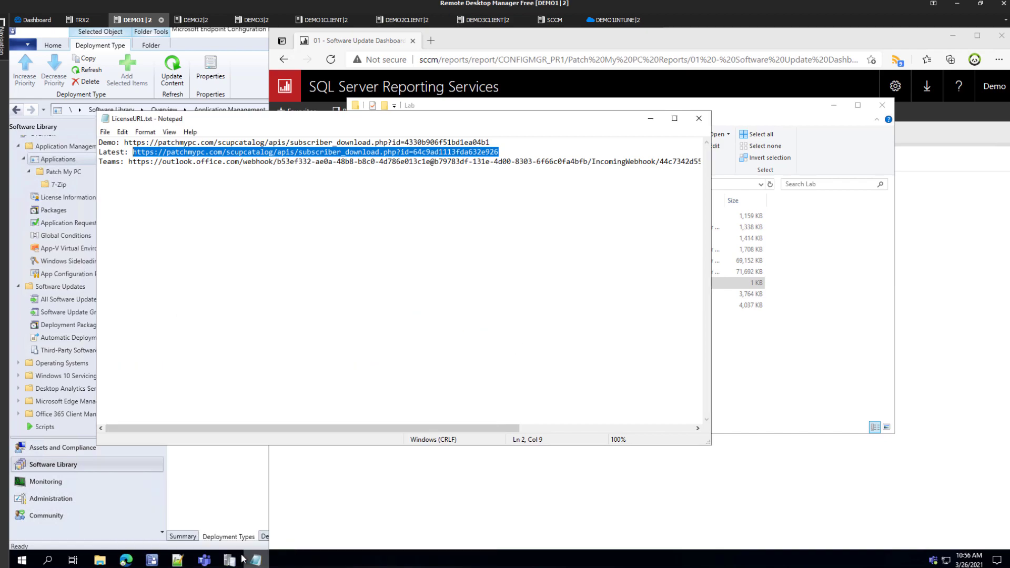
Relaunch Patch My PC Publishing Service and display the Intune Updates product list.
{"action": "left_click", "coordinate": [21, 561]}
{"action": "type", "text": "patch"}
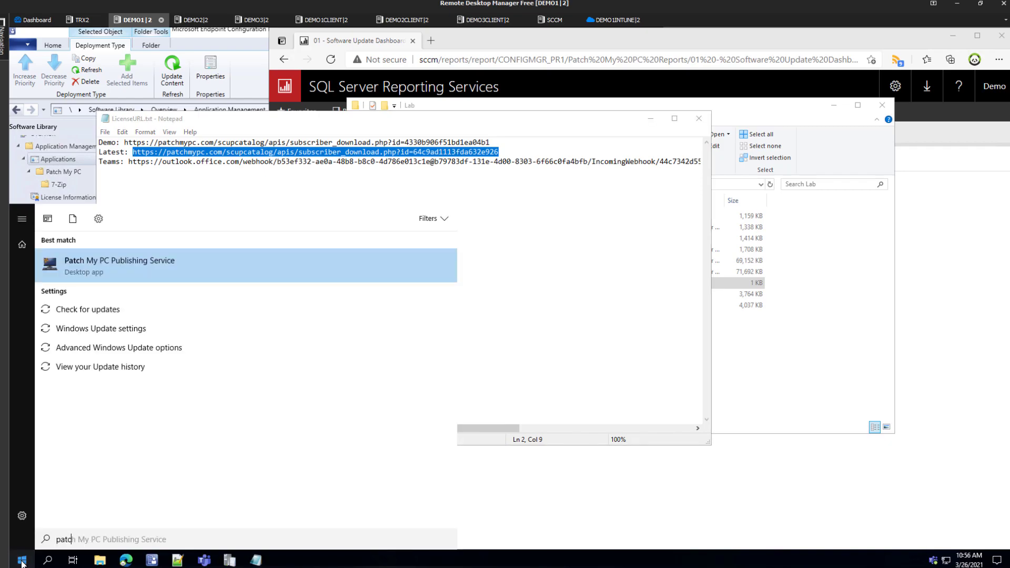
{"action": "key", "text": "Return"}
{"action": "key", "text": "alt+y"}
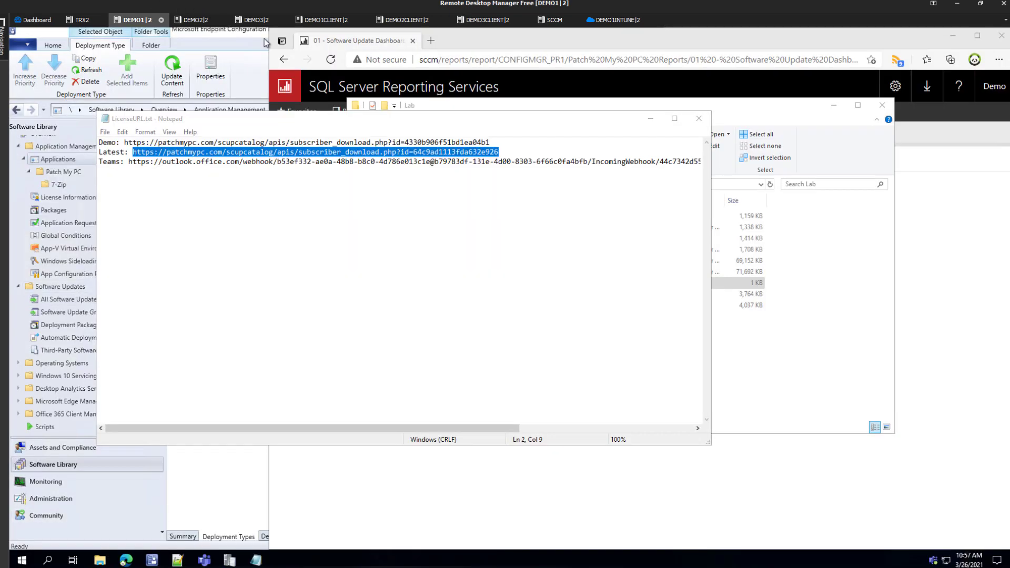
{"action": "left_click", "coordinate": [457, 159]}
{"action": "left_click", "coordinate": [497, 162]}
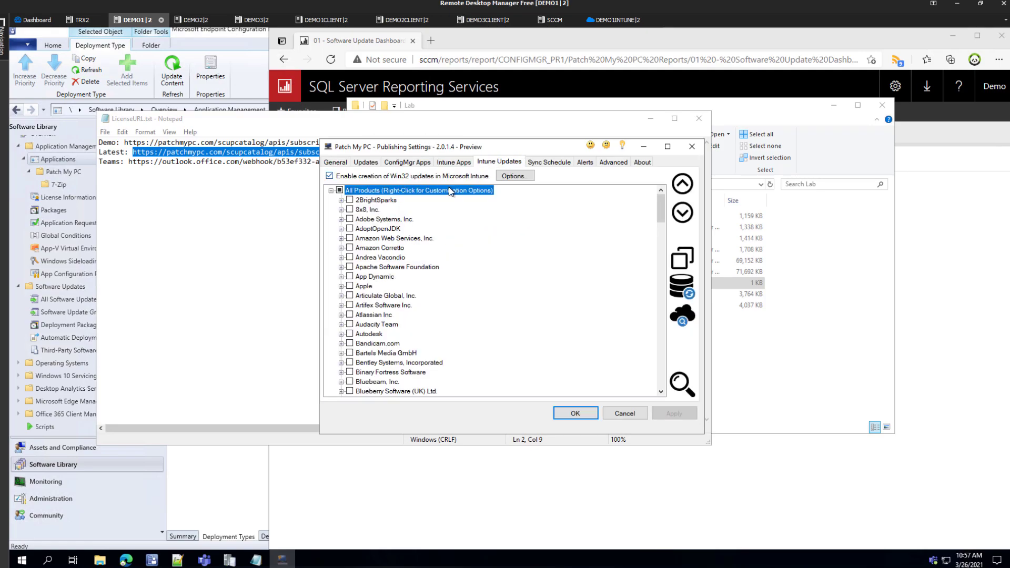
Show the package info for Adobe Systems, Inc. and enlarge the details window to read all columns.
{"action": "double_click", "coordinate": [375, 218]}
{"action": "right_click", "coordinate": [374, 220]}
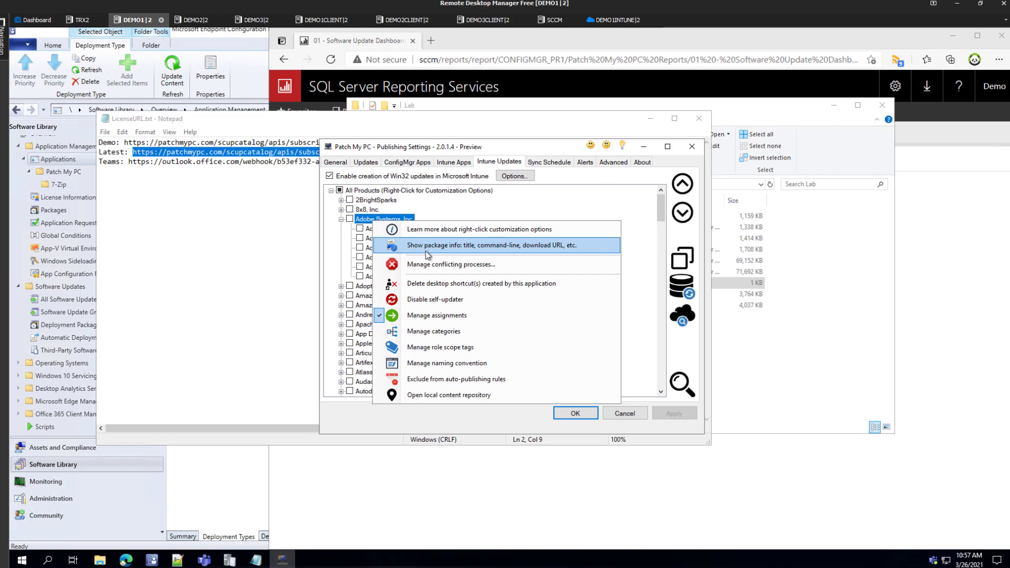
{"action": "left_click", "coordinate": [423, 246]}
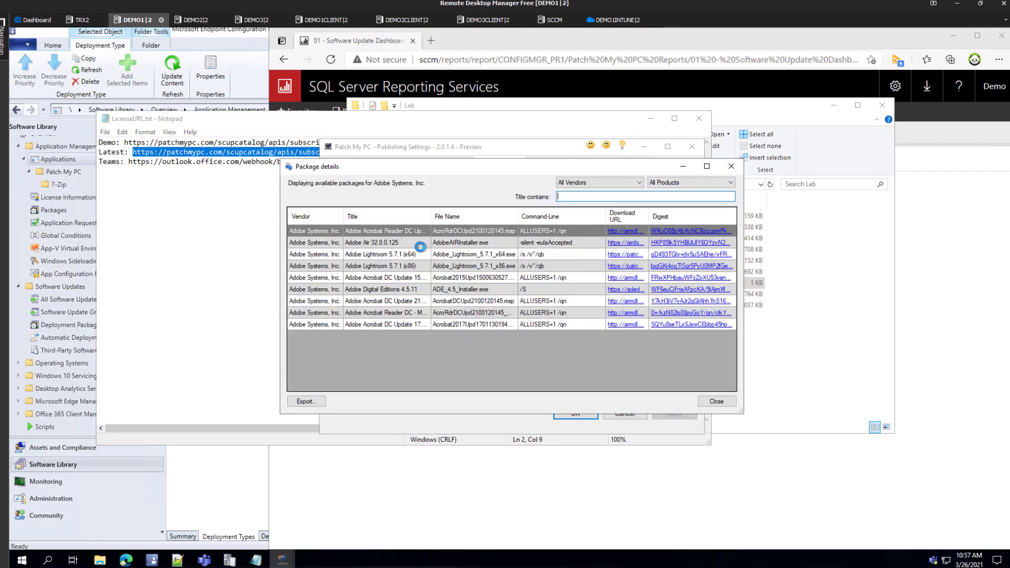
{"action": "left_click_drag", "start_coordinate": [392, 166], "coordinate": [195, 179]}
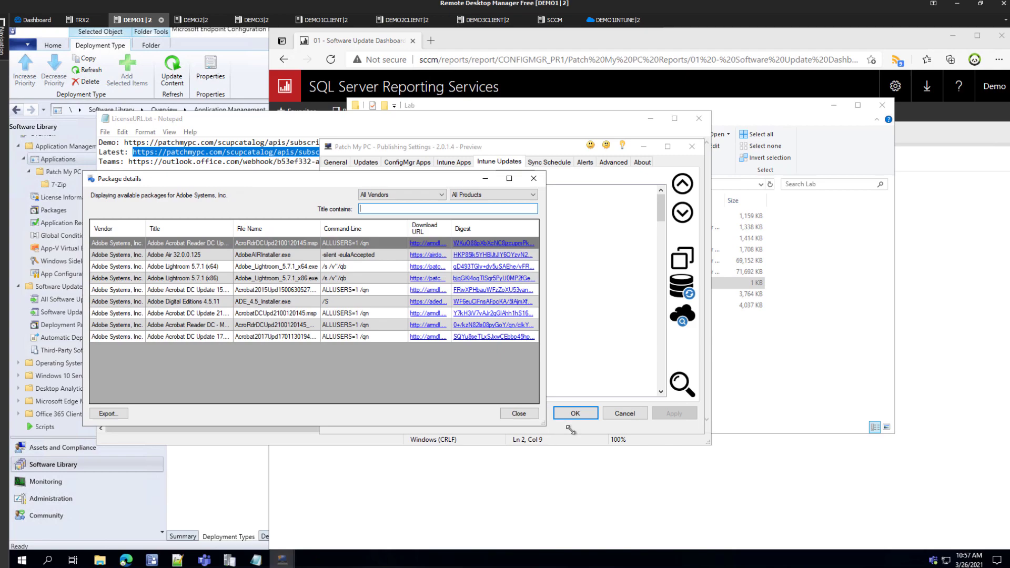
{"action": "left_click_drag", "start_coordinate": [544, 425], "coordinate": [931, 513]}
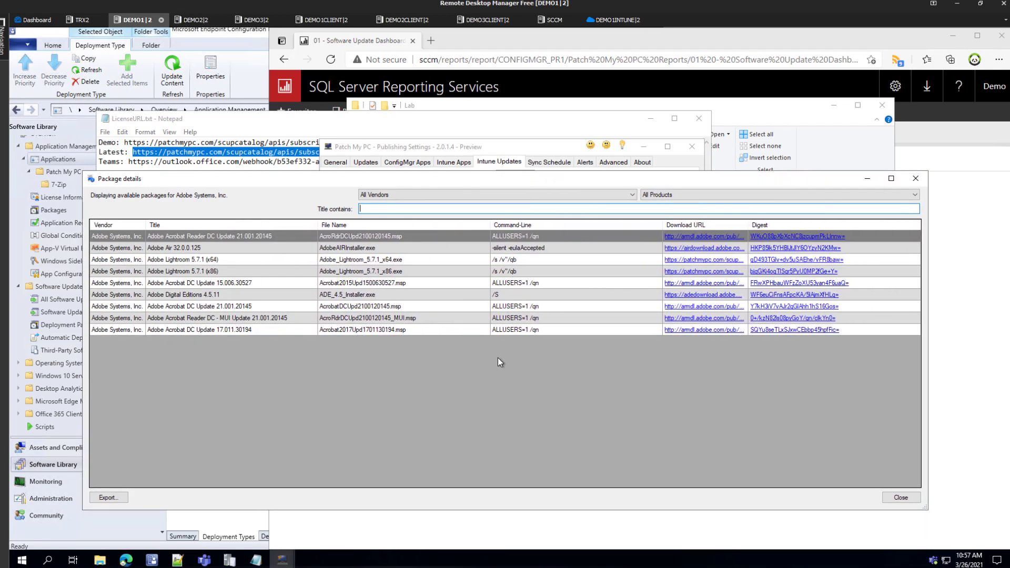
Zoom in on the package details, box the Adobe Acrobat .msp file names, and close the details.
{"action": "key", "text": "ctrl+1"}
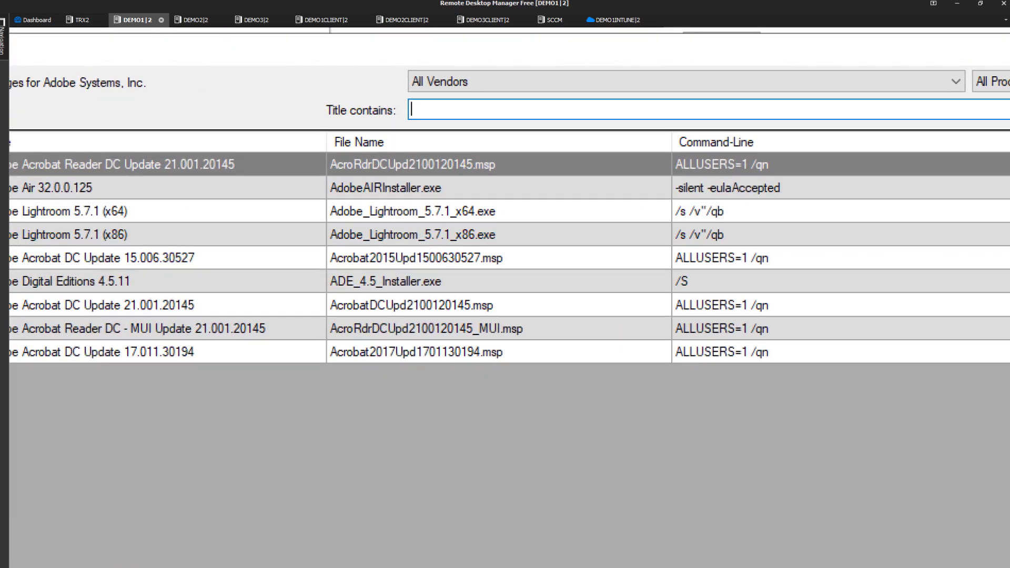
{"action": "mouse_move", "coordinate": [314, 297]}
{"action": "left_mouse_down"}
{"action": "mouse_move", "coordinate": [550, 376]}
{"action": "mouse_move", "coordinate": [572, 371]}
{"action": "left_mouse_up"}
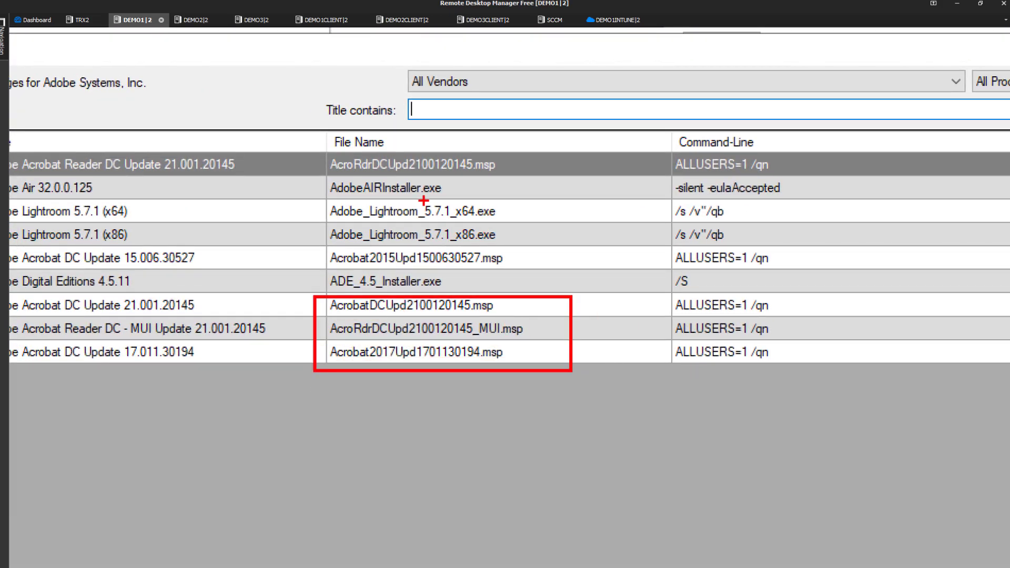
{"action": "left_click_drag", "start_coordinate": [520, 269], "coordinate": [315, 241]}
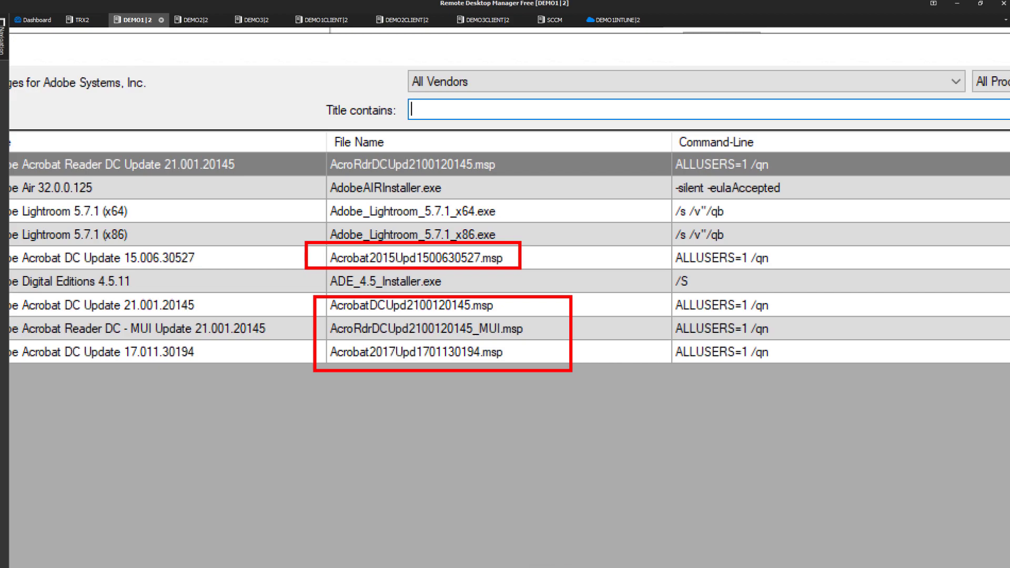
{"action": "key", "text": "Escape"}
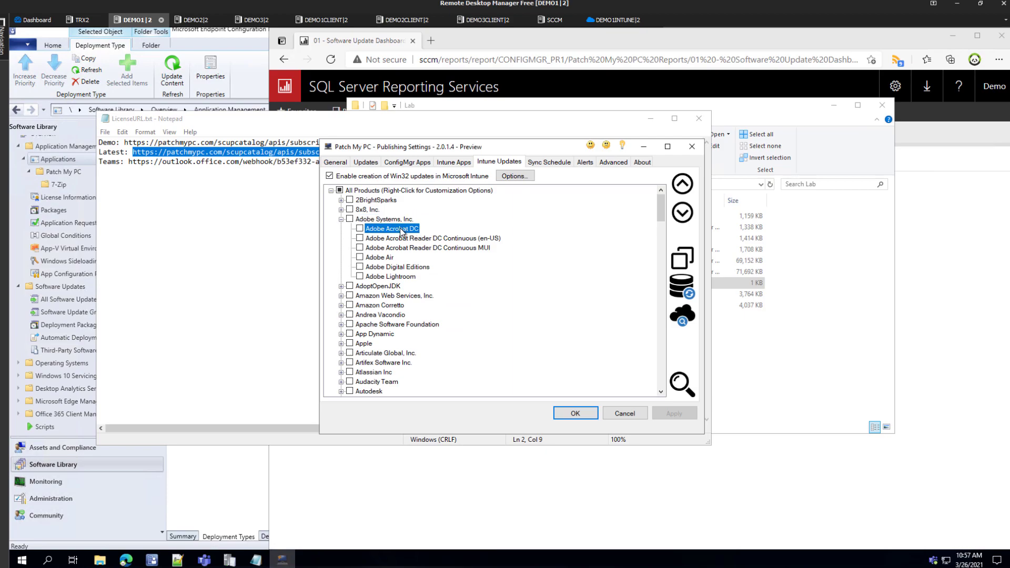
Expand Adobe Systems, Inc. in the ConfigMgr Updates products and mark the Acrobat Reader entries for comparison with Intune.
{"action": "left_click", "coordinate": [398, 250]}
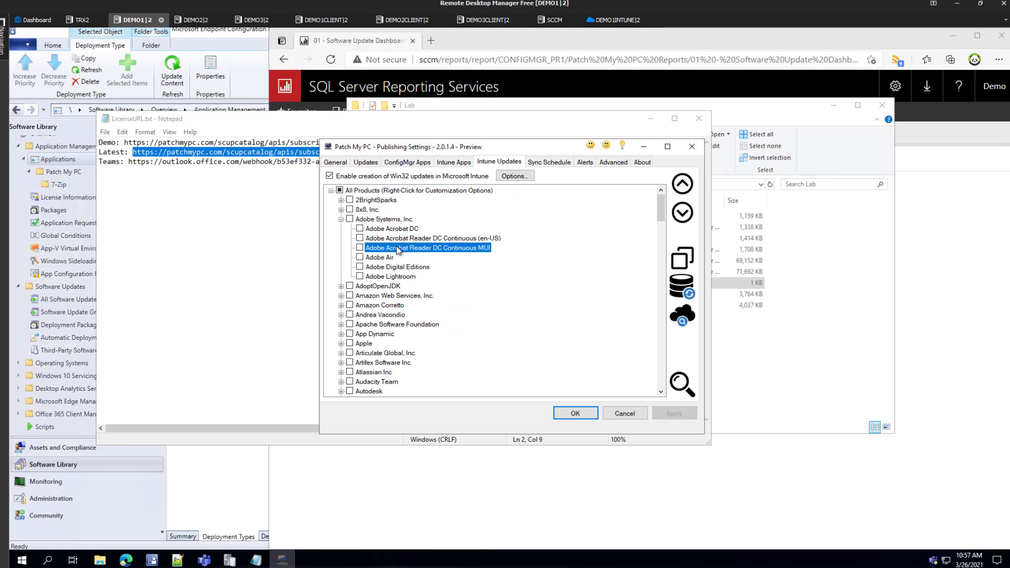
{"action": "left_click", "coordinate": [365, 163]}
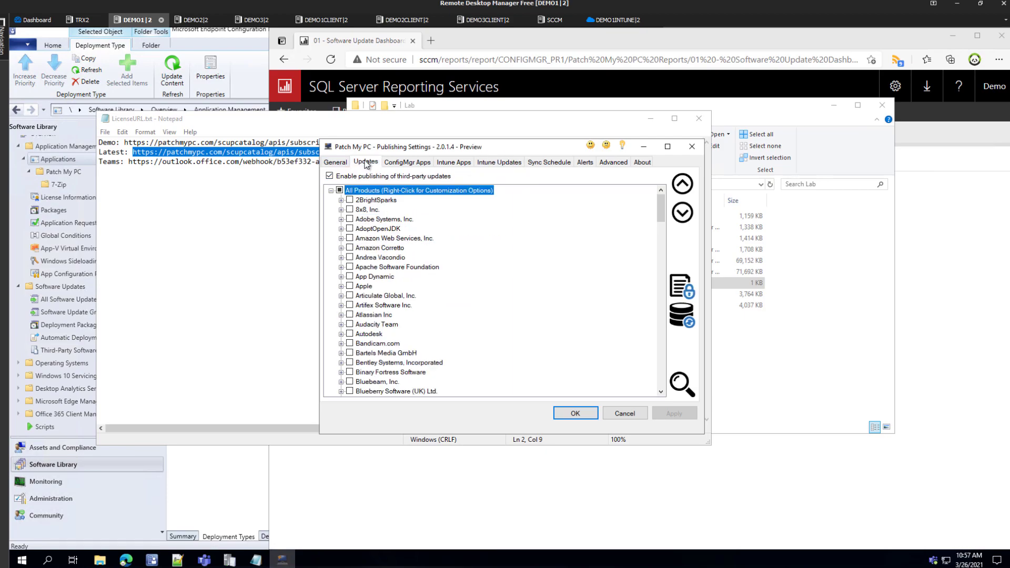
{"action": "double_click", "coordinate": [376, 220]}
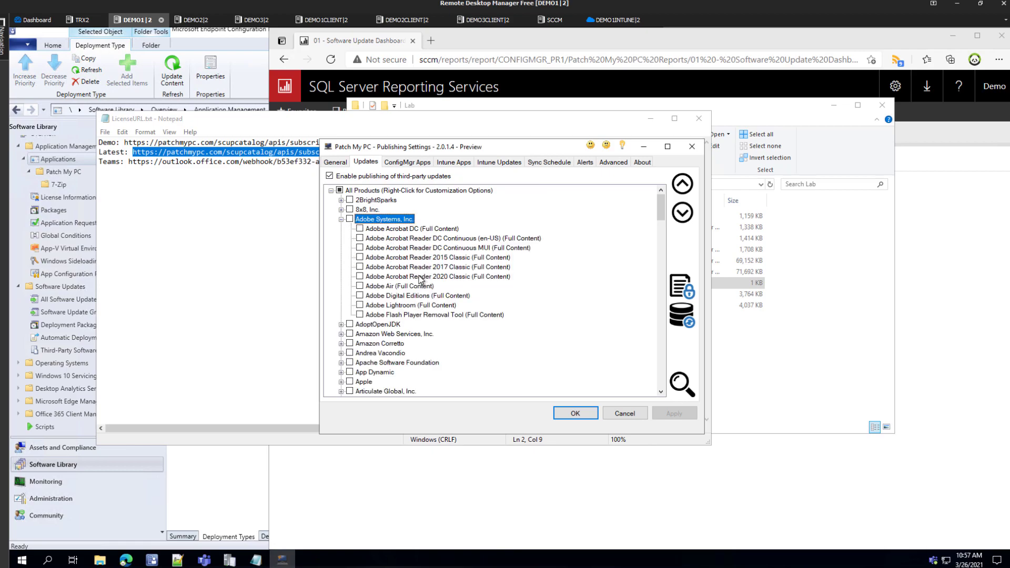
{"action": "mouse_move", "coordinate": [328, 241]}
{"action": "left_mouse_down"}
{"action": "mouse_move", "coordinate": [538, 305]}
{"action": "mouse_move", "coordinate": [538, 290]}
{"action": "left_mouse_up"}
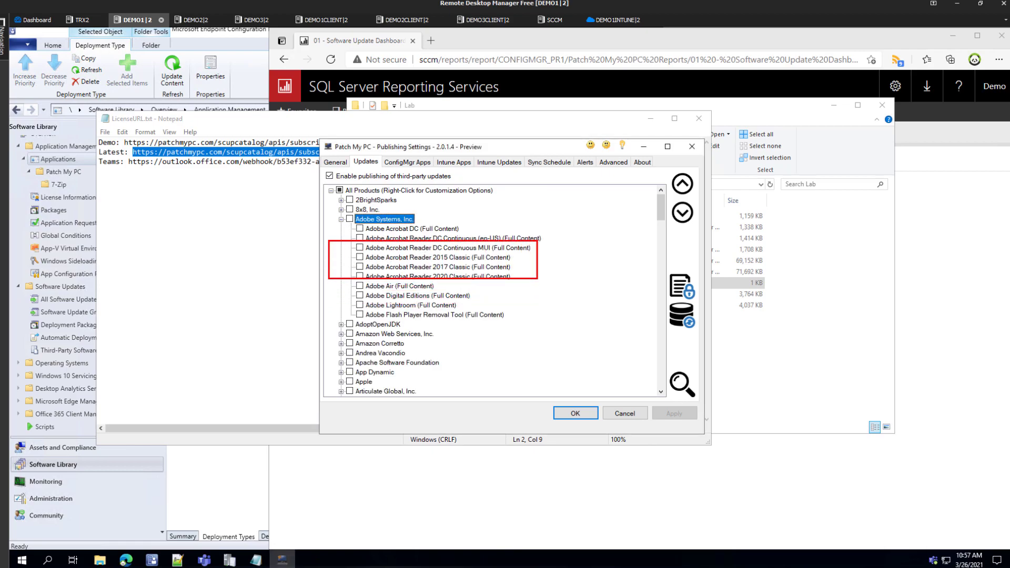
{"action": "key", "text": "Escape"}
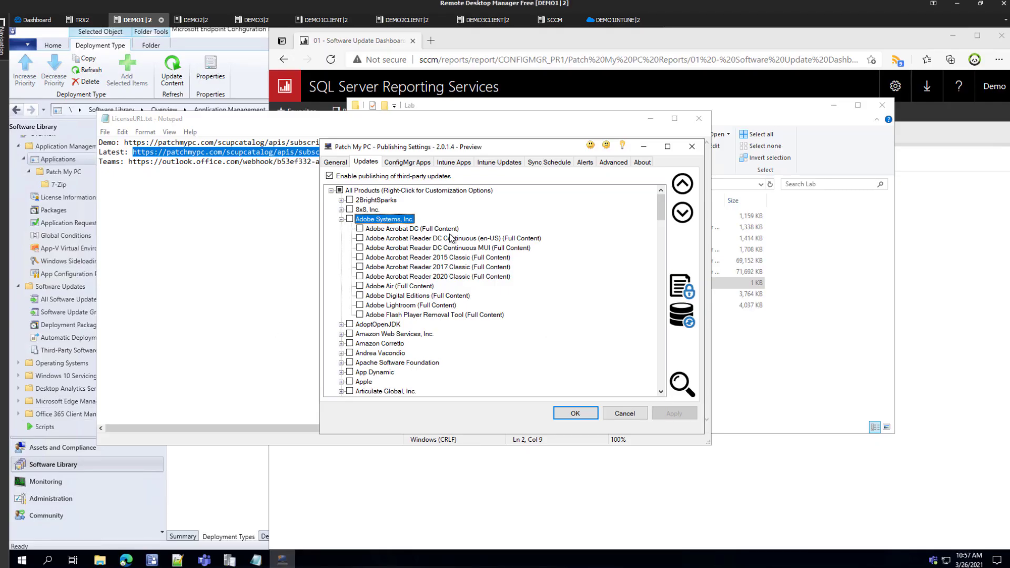
Open the custom application icon and properties options for the product under Atlassian Inc in Intune Apps and highlight the description and icon fields.
{"action": "left_click", "coordinate": [461, 161]}
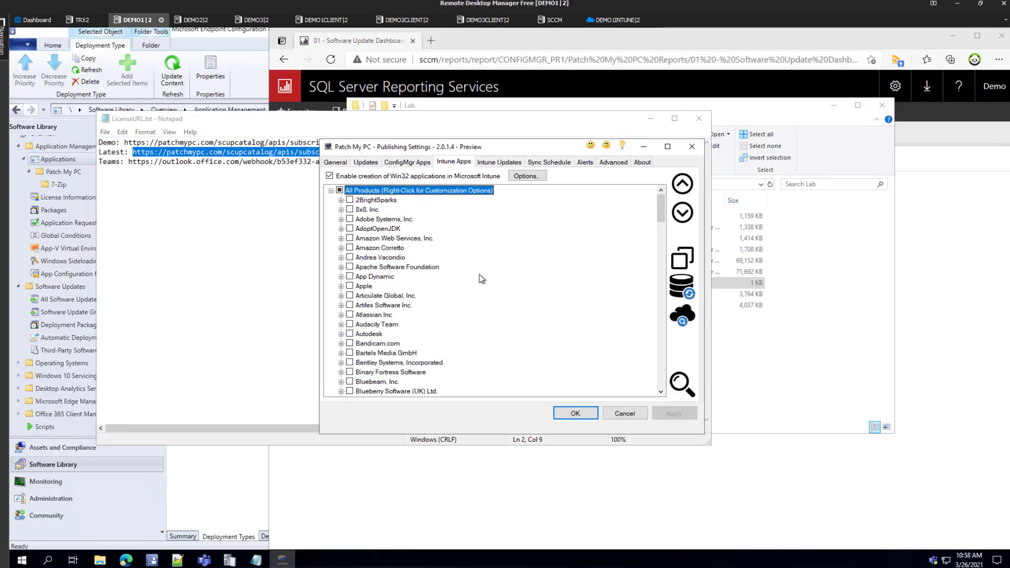
{"action": "key", "text": "ctrl+f"}
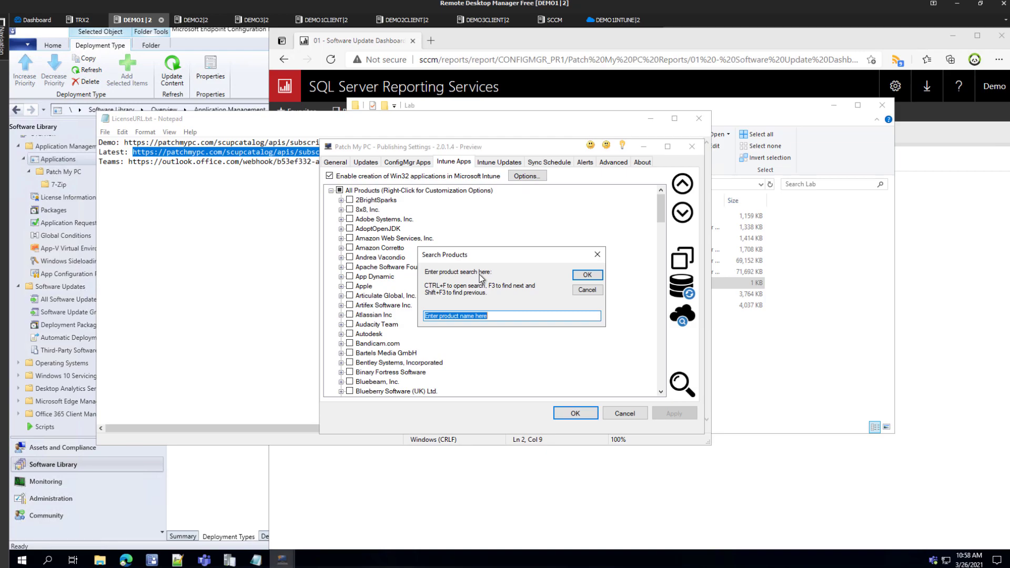
{"action": "left_click", "coordinate": [587, 289]}
{"action": "right_click", "coordinate": [376, 276]}
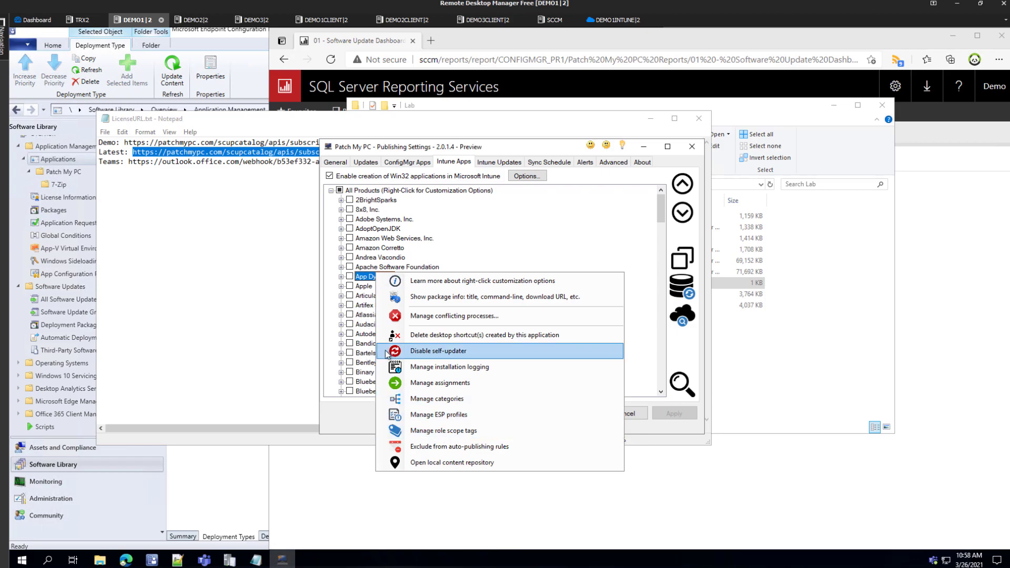
{"action": "double_click", "coordinate": [369, 315]}
{"action": "right_click", "coordinate": [386, 326]}
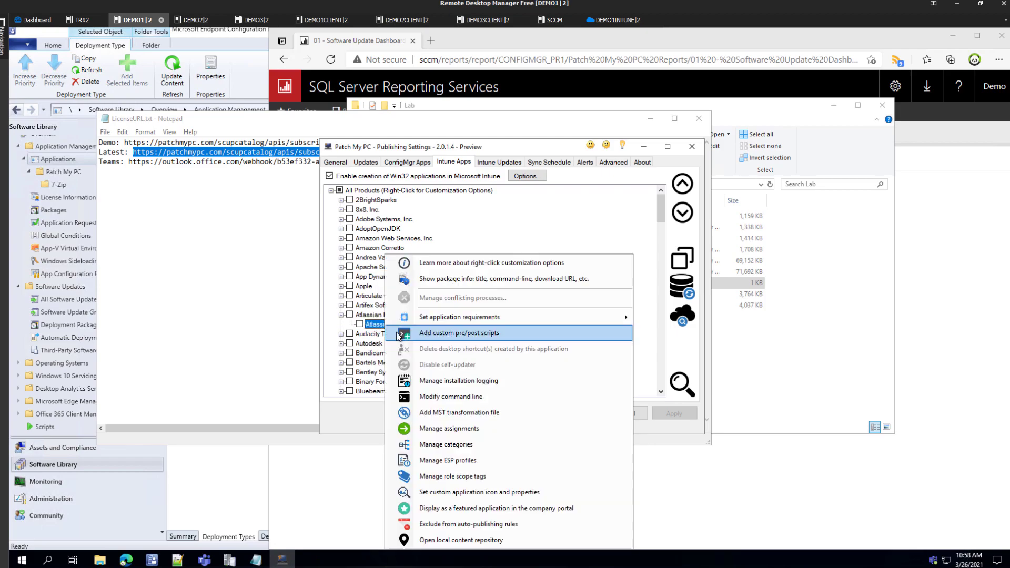
{"action": "left_click", "coordinate": [506, 493]}
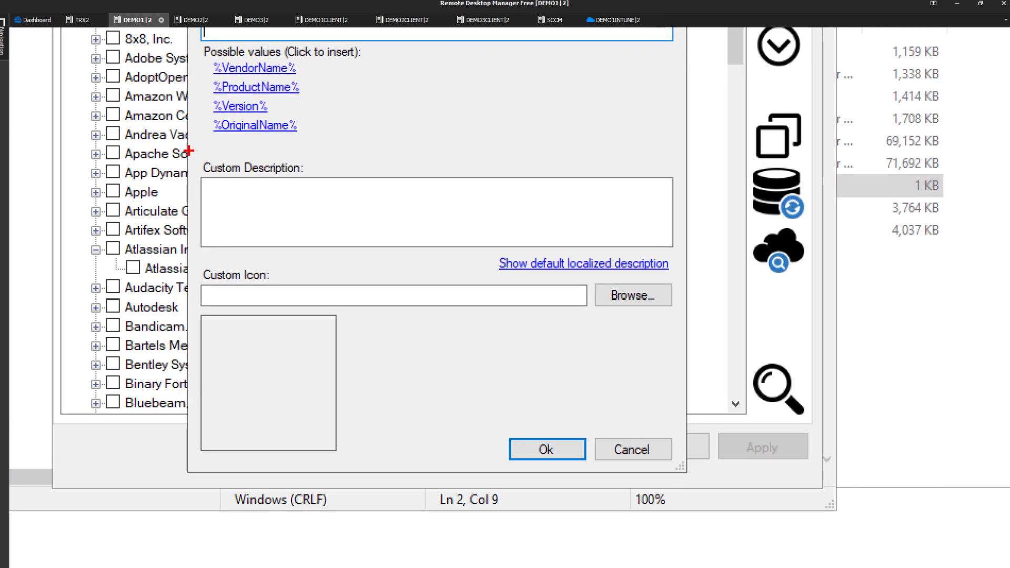
{"action": "mouse_move", "coordinate": [188, 151]}
{"action": "left_mouse_down"}
{"action": "mouse_move", "coordinate": [405, 281]}
{"action": "mouse_move", "coordinate": [692, 500]}
{"action": "mouse_move", "coordinate": [701, 476]}
{"action": "mouse_move", "coordinate": [692, 467]}
{"action": "left_mouse_up"}
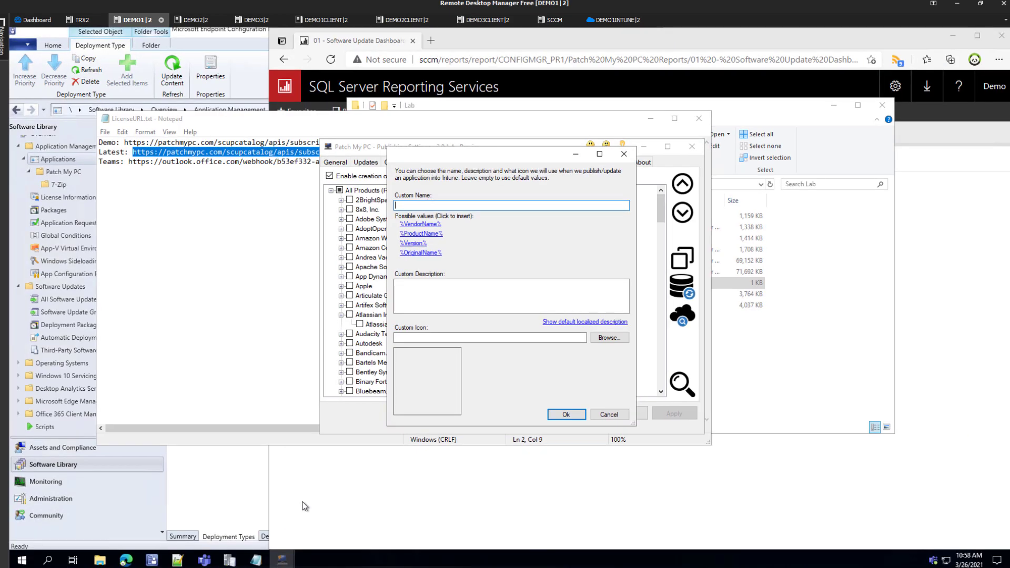
Open the Microsoft Endpoint Manager admin center in a new browser tab and display the All apps list.
{"action": "left_click", "coordinate": [438, 43]}
{"action": "left_click", "coordinate": [431, 41]}
{"action": "type", "text": "endp"}
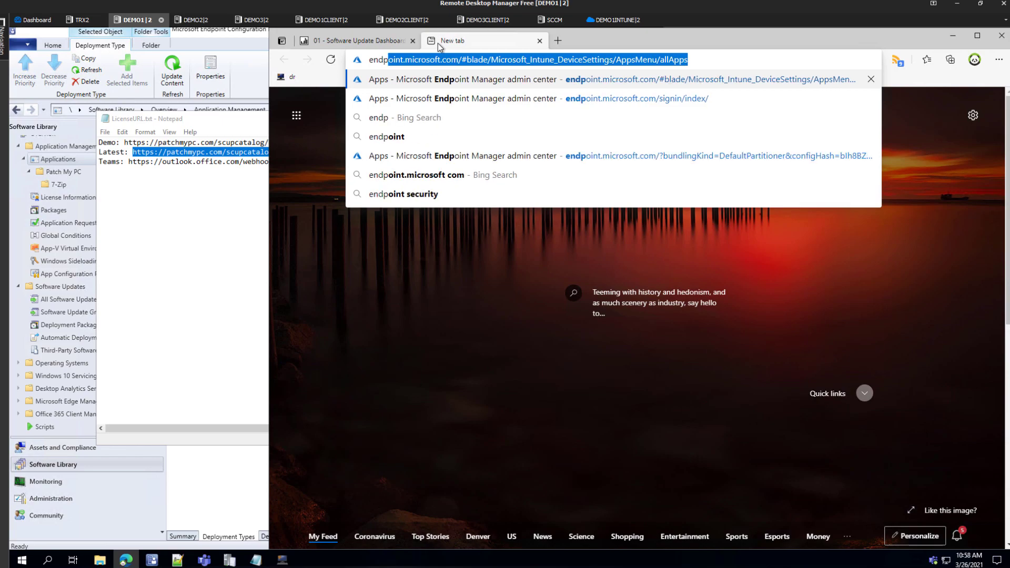
{"action": "key", "text": "Return"}
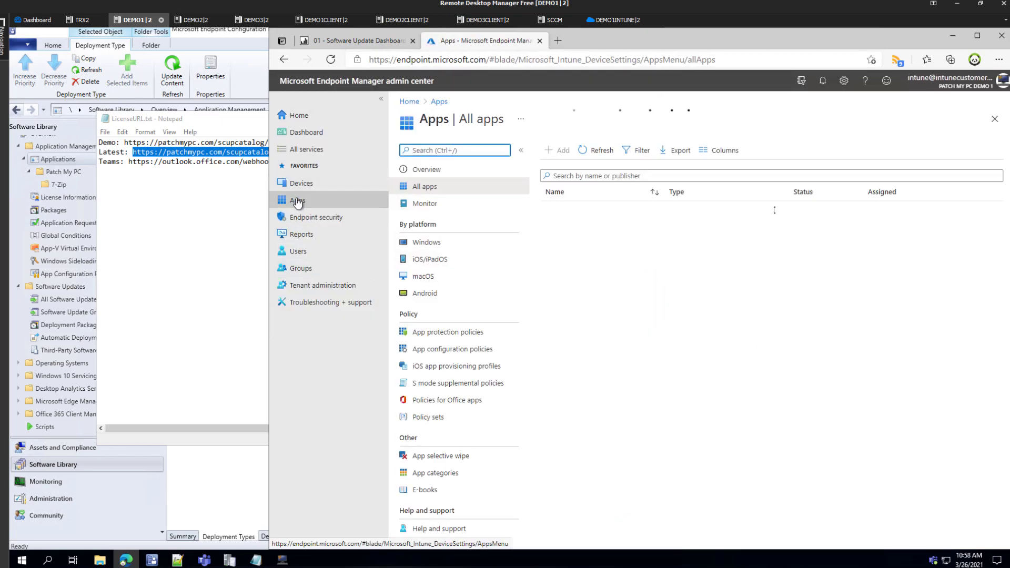
{"action": "left_click", "coordinate": [298, 201]}
{"action": "left_click", "coordinate": [424, 187]}
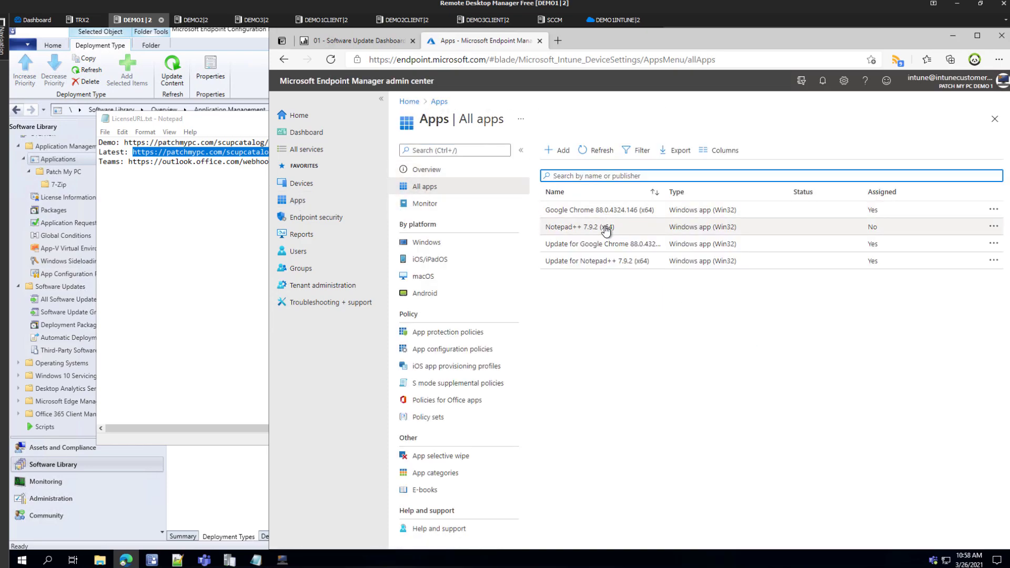
Open the properties of Google Chrome 88.0.4324.146 (x64), mark its app information, URLs and notes, and clear the annotations.
{"action": "left_click", "coordinate": [609, 210]}
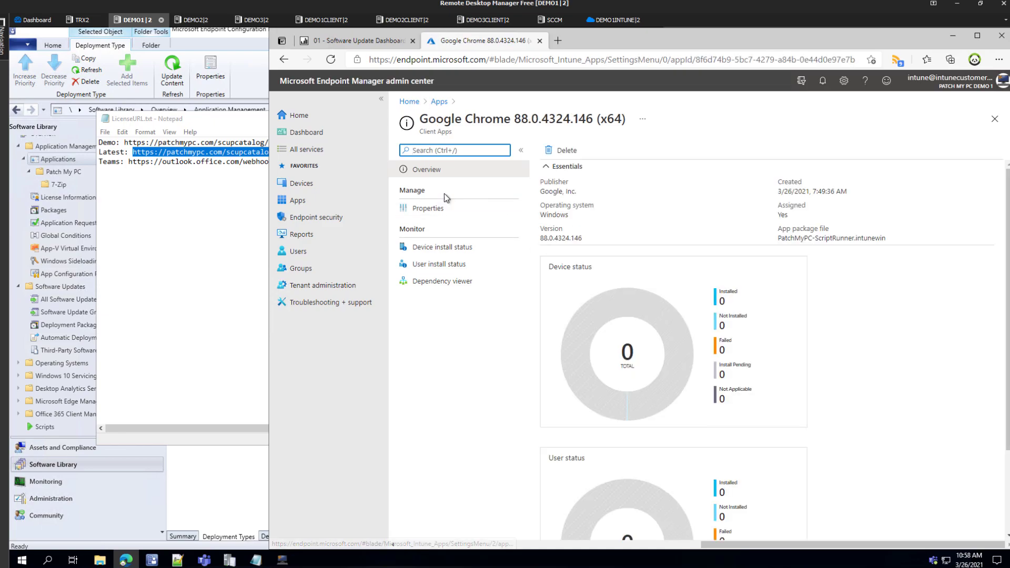
{"action": "left_click", "coordinate": [437, 209]}
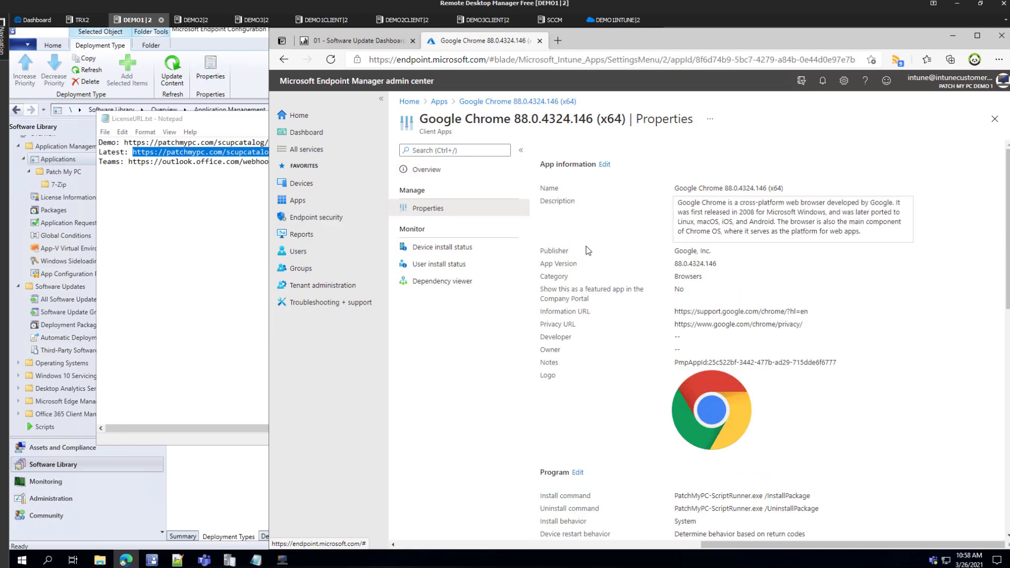
{"action": "mouse_move", "coordinate": [531, 152]}
{"action": "left_mouse_down"}
{"action": "mouse_move", "coordinate": [773, 281]}
{"action": "mouse_move", "coordinate": [921, 399]}
{"action": "mouse_move", "coordinate": [976, 471]}
{"action": "left_mouse_up"}
{"action": "left_click_drag", "start_coordinate": [897, 262], "coordinate": [946, 302]}
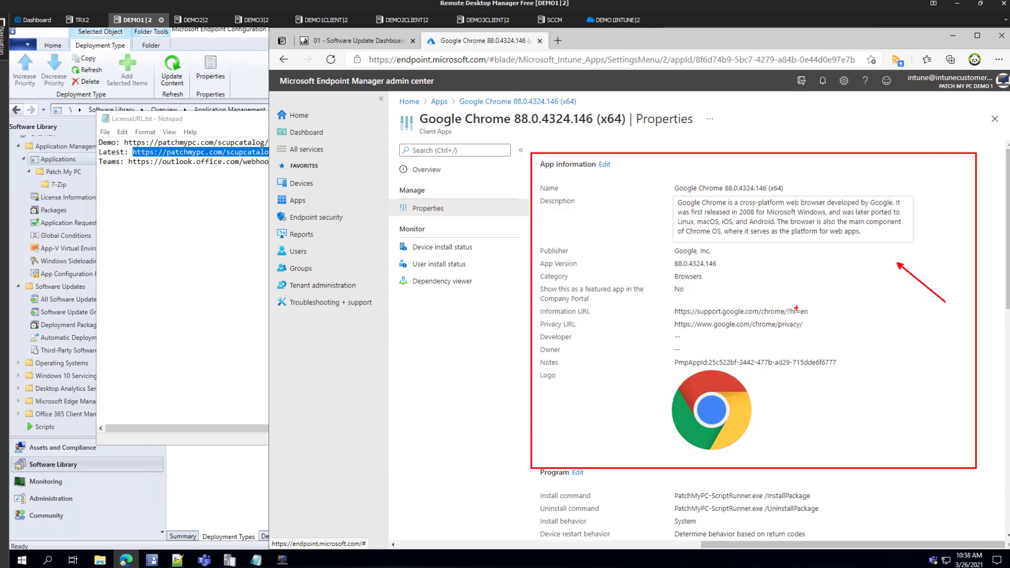
{"action": "mouse_move", "coordinate": [823, 308]}
{"action": "left_mouse_down"}
{"action": "mouse_move", "coordinate": [840, 299]}
{"action": "mouse_move", "coordinate": [850, 325]}
{"action": "left_mouse_up"}
{"action": "left_click_drag", "start_coordinate": [854, 366], "coordinate": [878, 374]}
{"action": "key", "text": "Escape"}
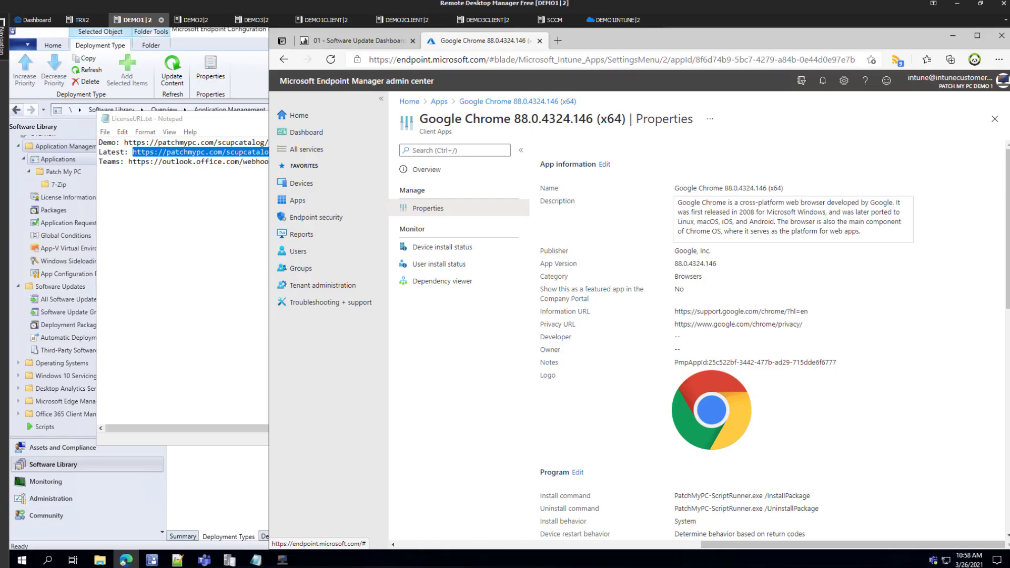
Switch to the Patch My PC Publishing Settings and place the window beside the Chrome app properties.
{"action": "left_click", "coordinate": [290, 559]}
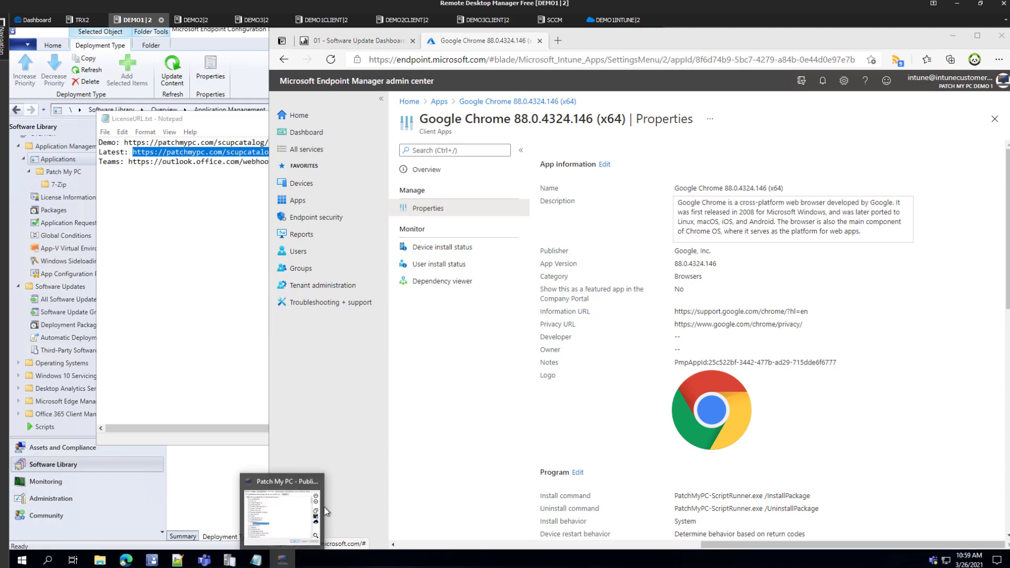
{"action": "left_click", "coordinate": [252, 513]}
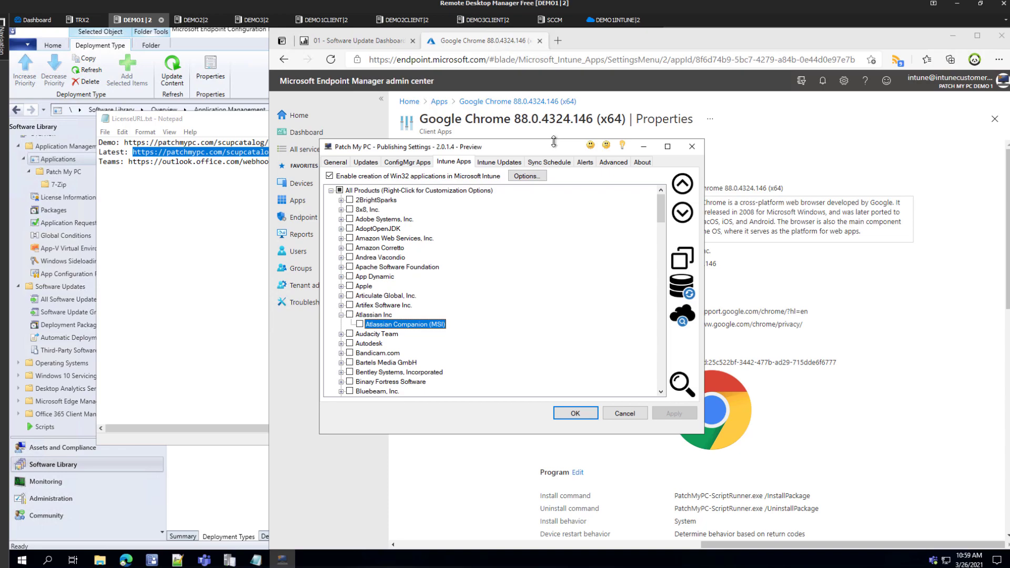
{"action": "left_click_drag", "start_coordinate": [535, 144], "coordinate": [301, 95]}
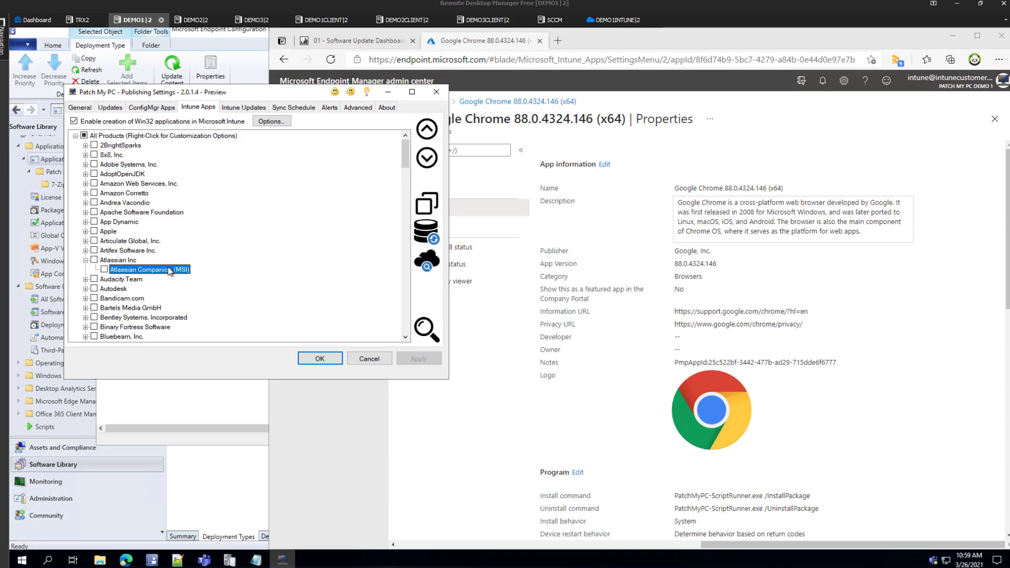
Try to view the role scope tags for Audacity under Audacity Team in Intune Apps, and close the dialogs.
{"action": "left_click", "coordinate": [86, 260]}
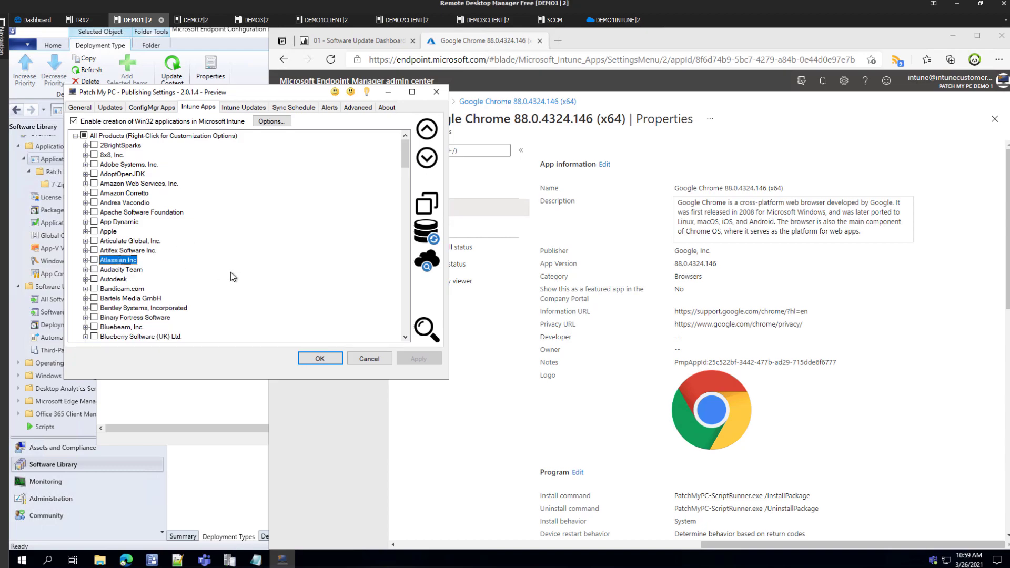
{"action": "double_click", "coordinate": [126, 270]}
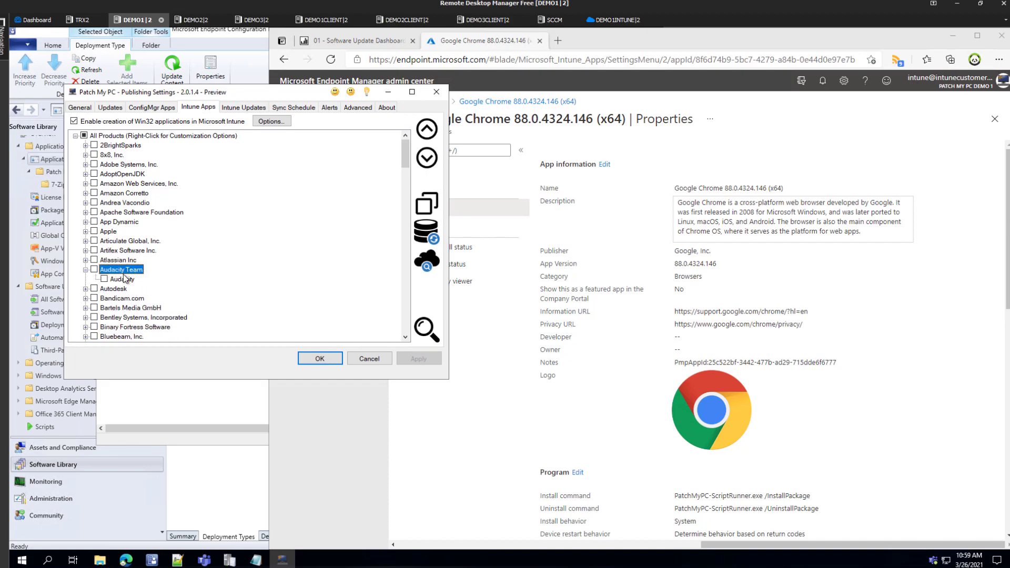
{"action": "right_click", "coordinate": [124, 280]}
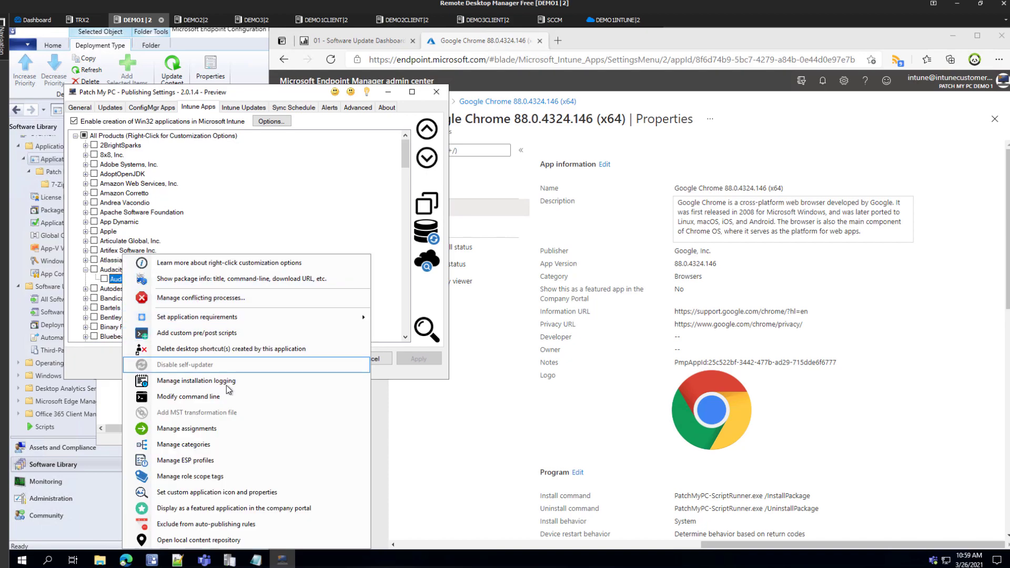
{"action": "left_click", "coordinate": [244, 480]}
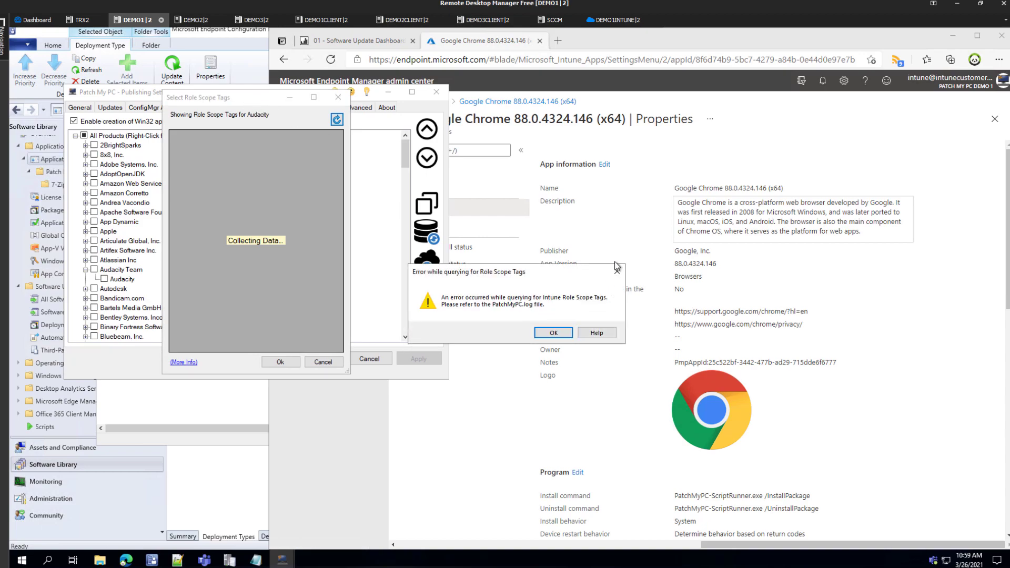
{"action": "key", "text": "Return"}
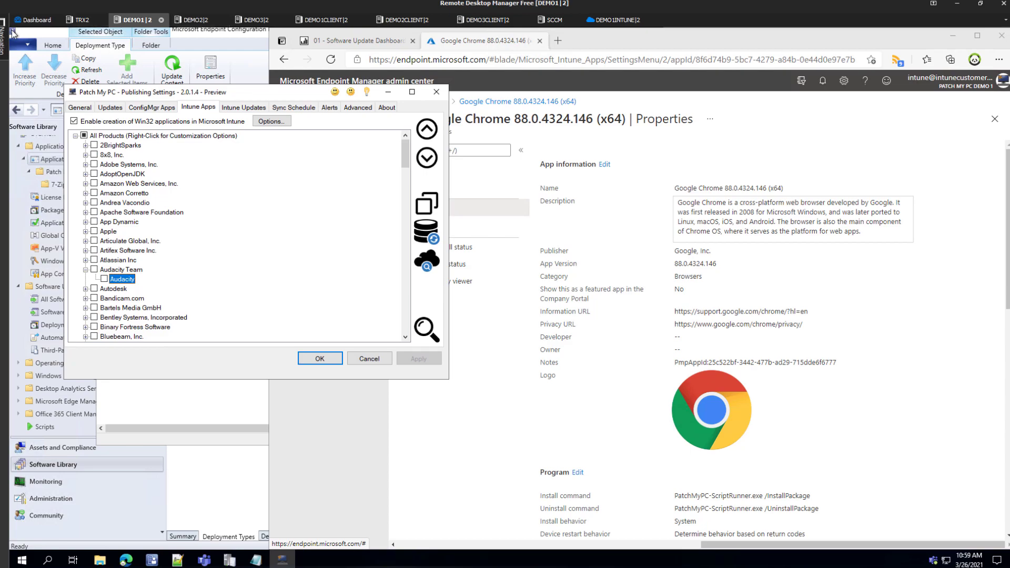
Connect to the TRX1 host, start the Patch My PC Publishing Service with elevation allowed, and dismiss the Samsung Magician notification.
{"action": "mouse_move", "coordinate": [4, 31]}
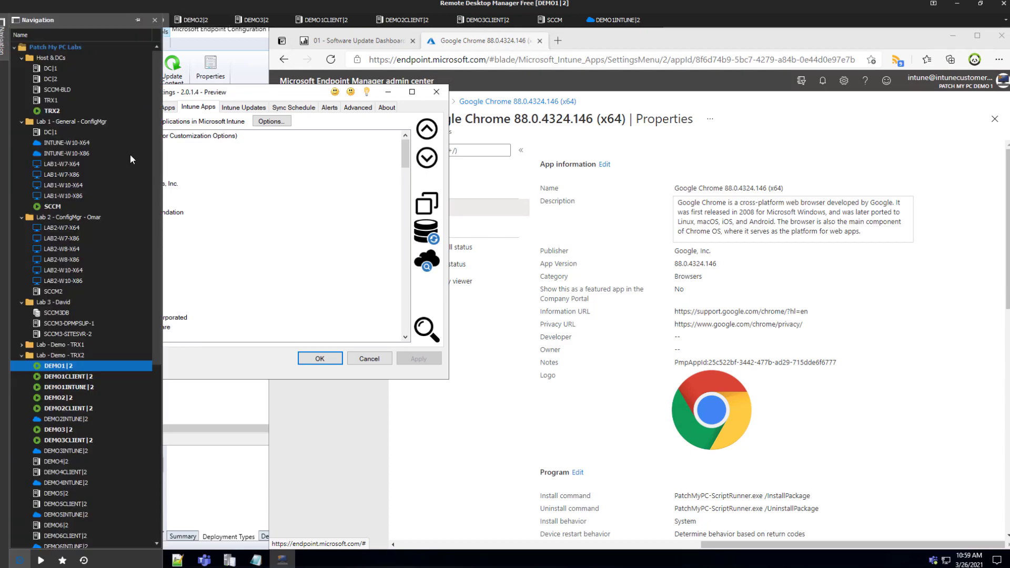
{"action": "double_click", "coordinate": [52, 100]}
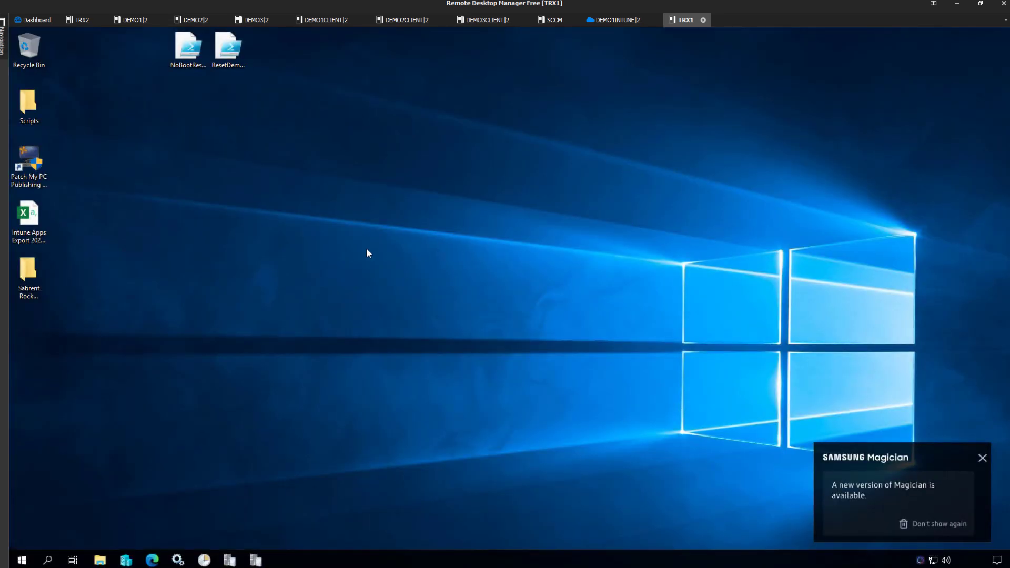
{"action": "double_click", "coordinate": [22, 154]}
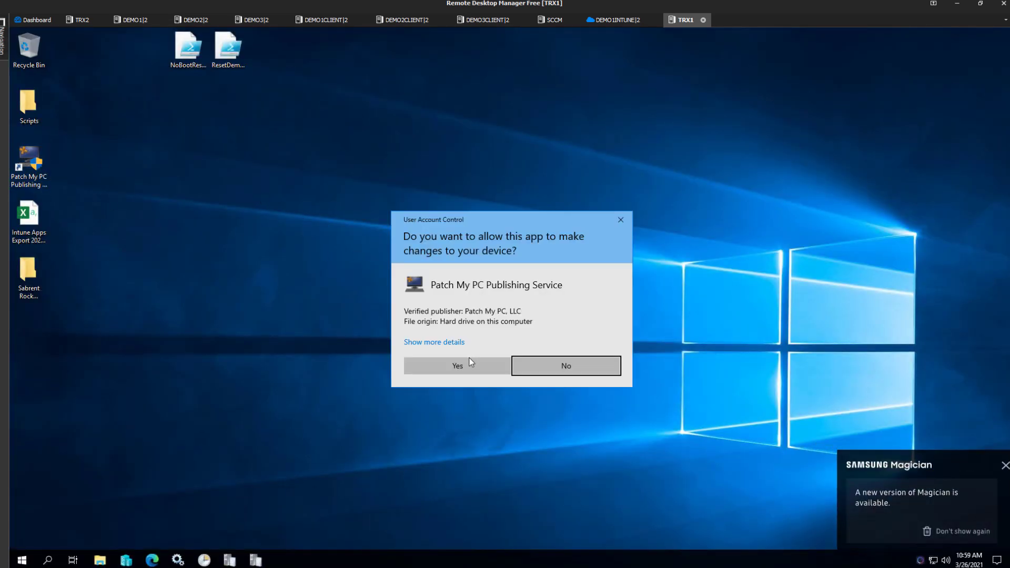
{"action": "left_click", "coordinate": [469, 365]}
{"action": "left_click", "coordinate": [1005, 466]}
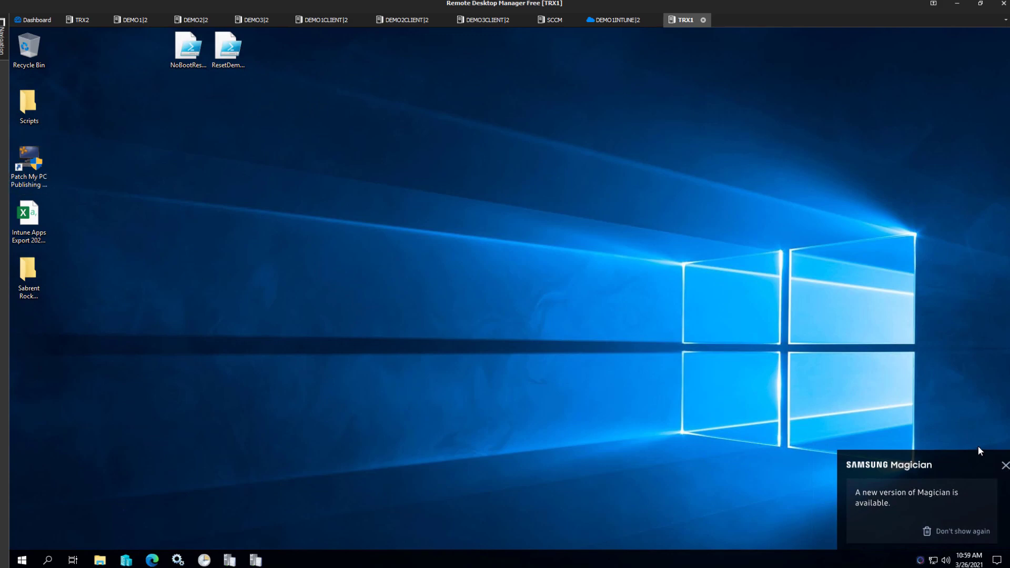
Try to view the role scope tags for All Products in the Intune Apps settings on TRX1.
{"action": "left_click", "coordinate": [370, 162]}
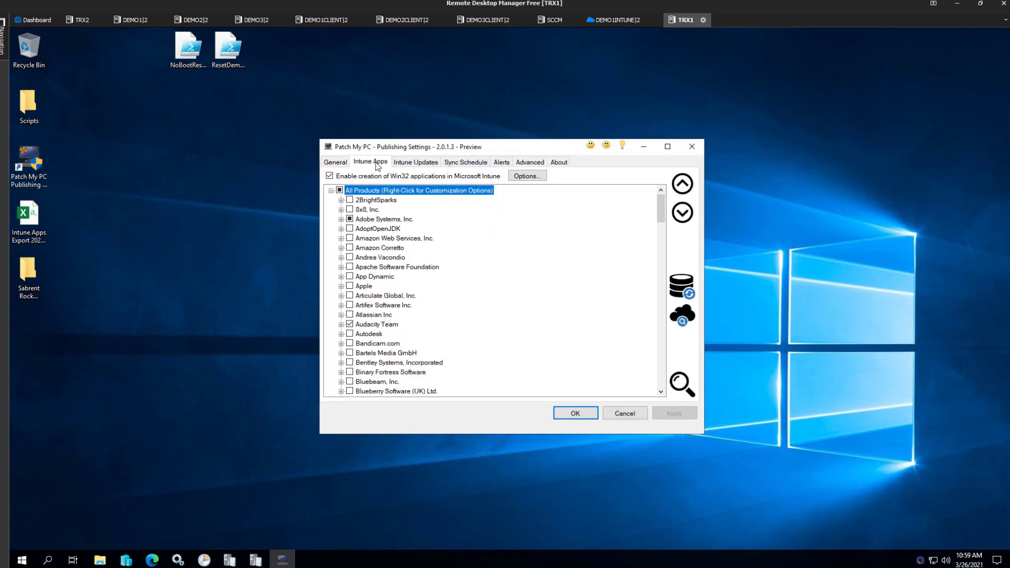
{"action": "right_click", "coordinate": [356, 190]}
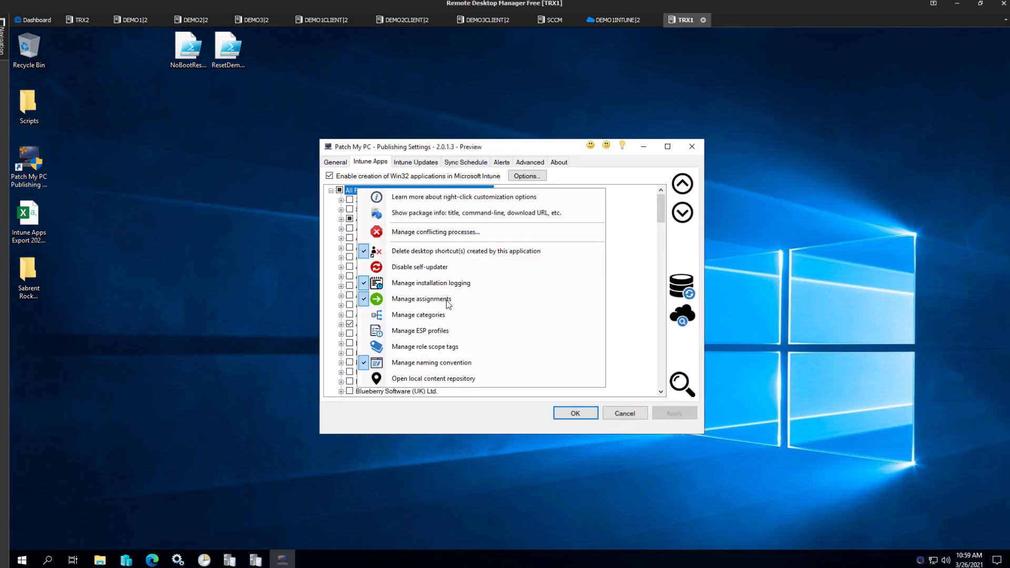
{"action": "left_click", "coordinate": [434, 349]}
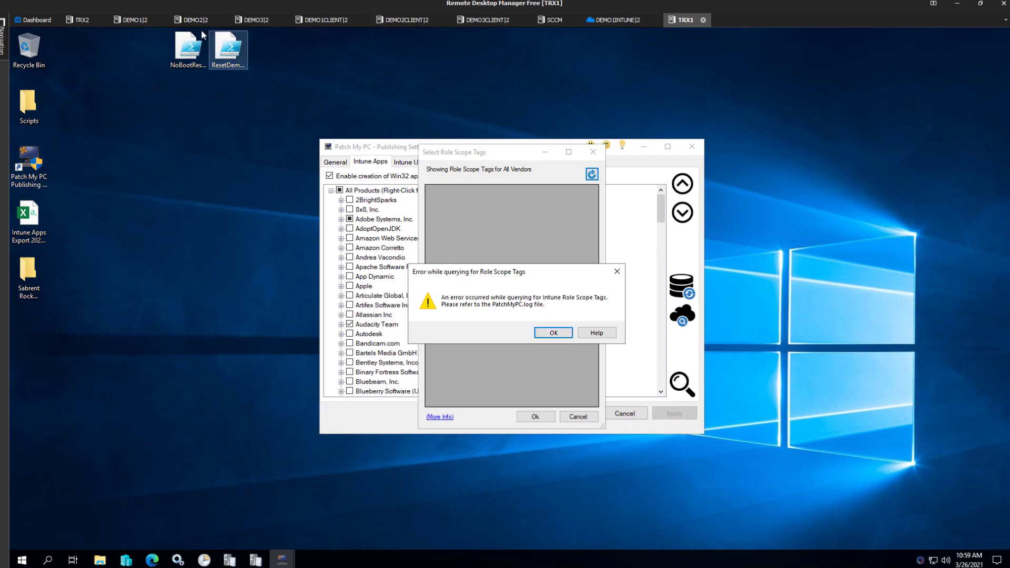
Try to connect to the DEMO4|2 machine in the Lab - Demo - TRX2 folder.
{"action": "mouse_move", "coordinate": [3, 37]}
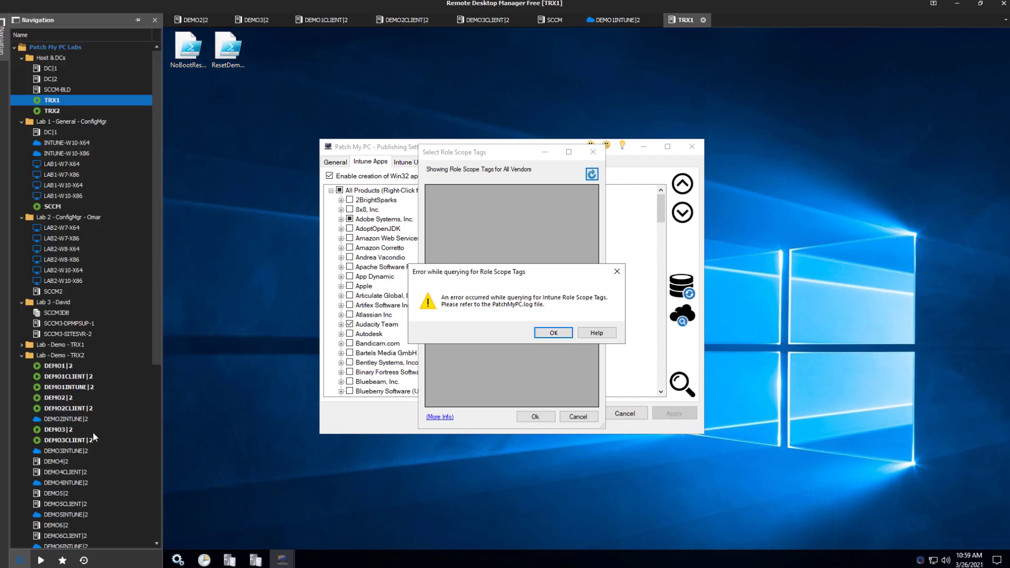
{"action": "double_click", "coordinate": [57, 461]}
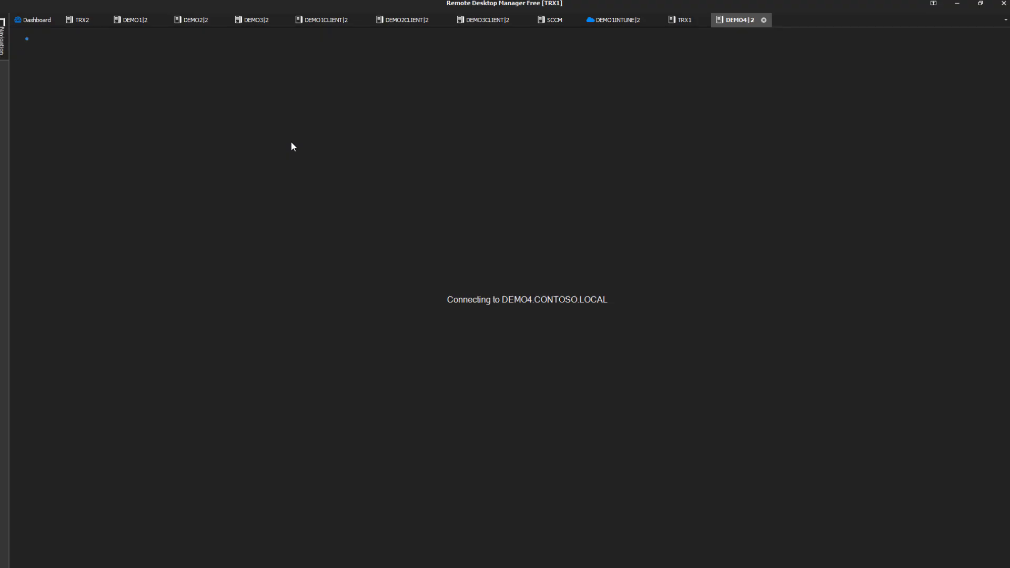
{"action": "left_click", "coordinate": [604, 394]}
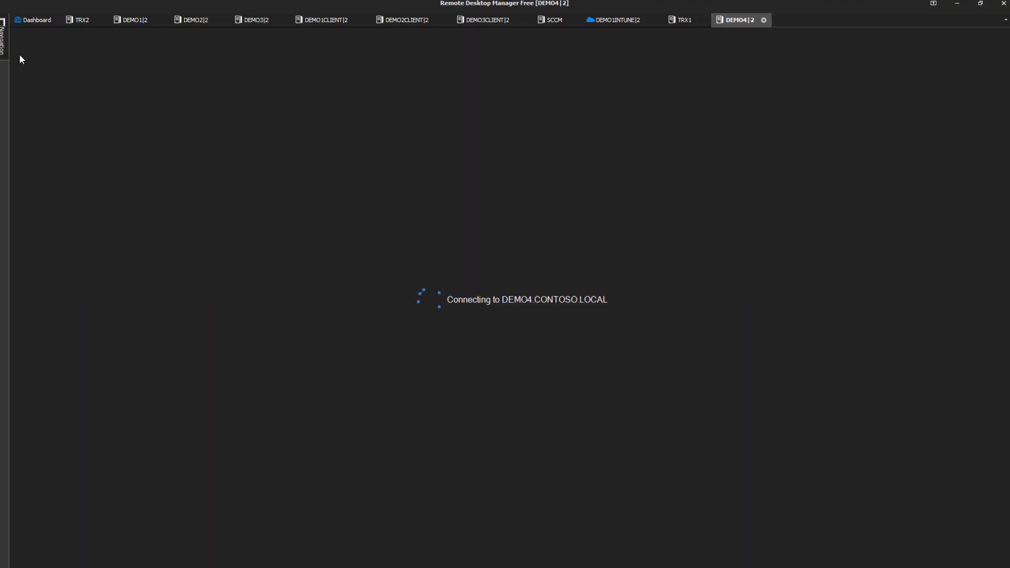
Connect to DEMO4|1 in Lab - Demo - TRX1 and show the ConfigMgr Apps customization options for All Products in the Publishing Settings.
{"action": "mouse_move", "coordinate": [3, 37]}
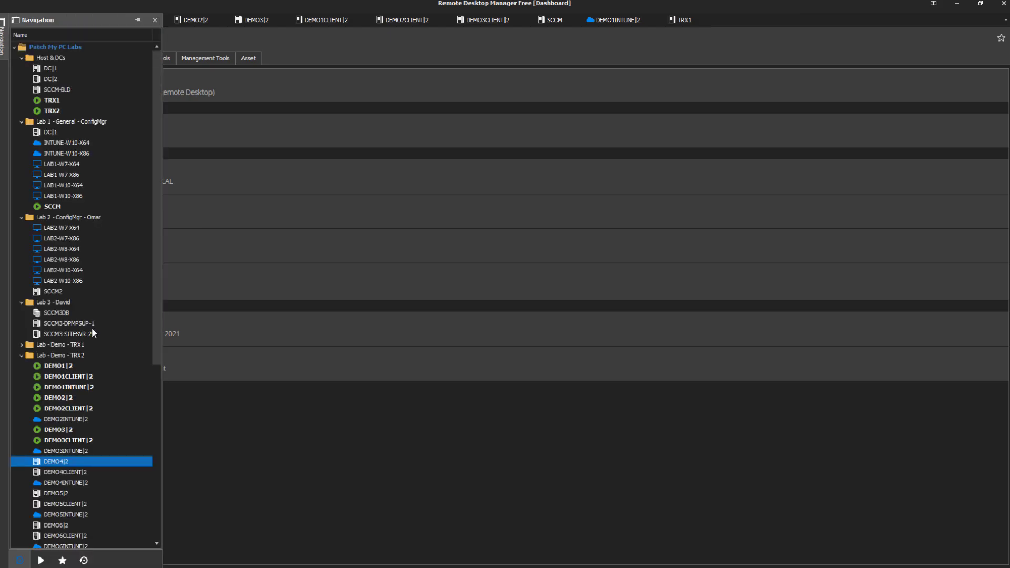
{"action": "double_click", "coordinate": [66, 346]}
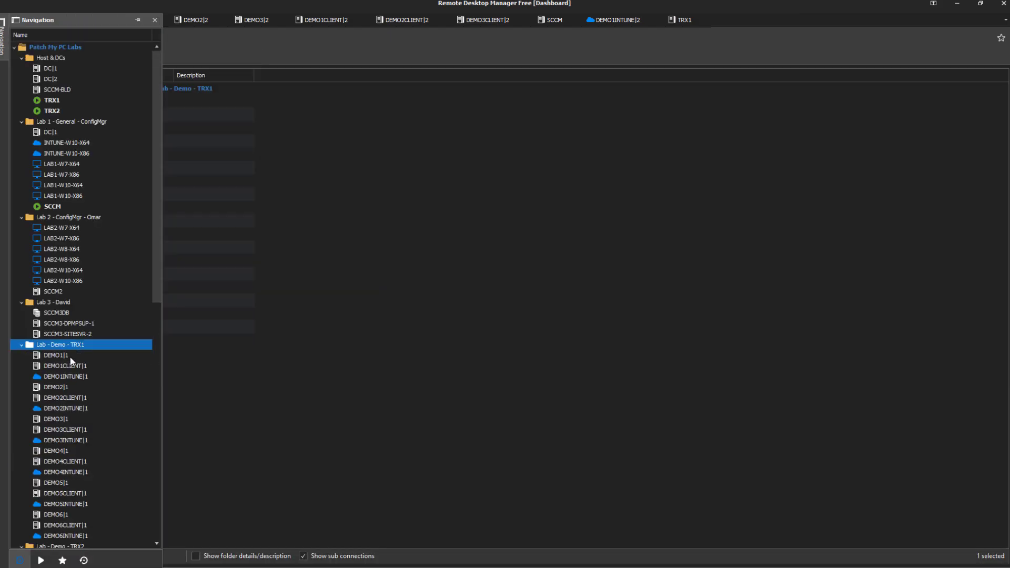
{"action": "double_click", "coordinate": [65, 450]}
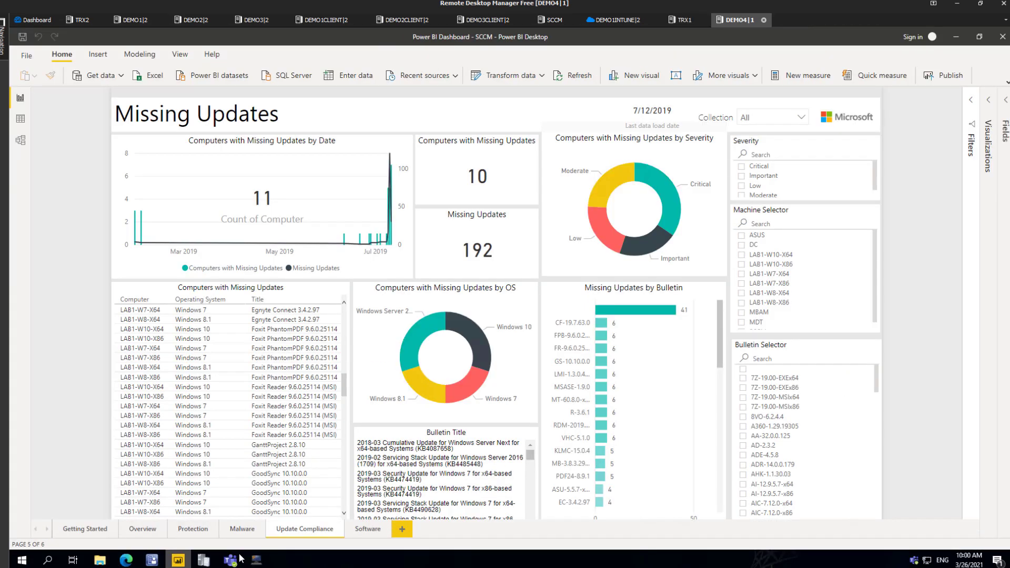
{"action": "left_click", "coordinate": [256, 560]}
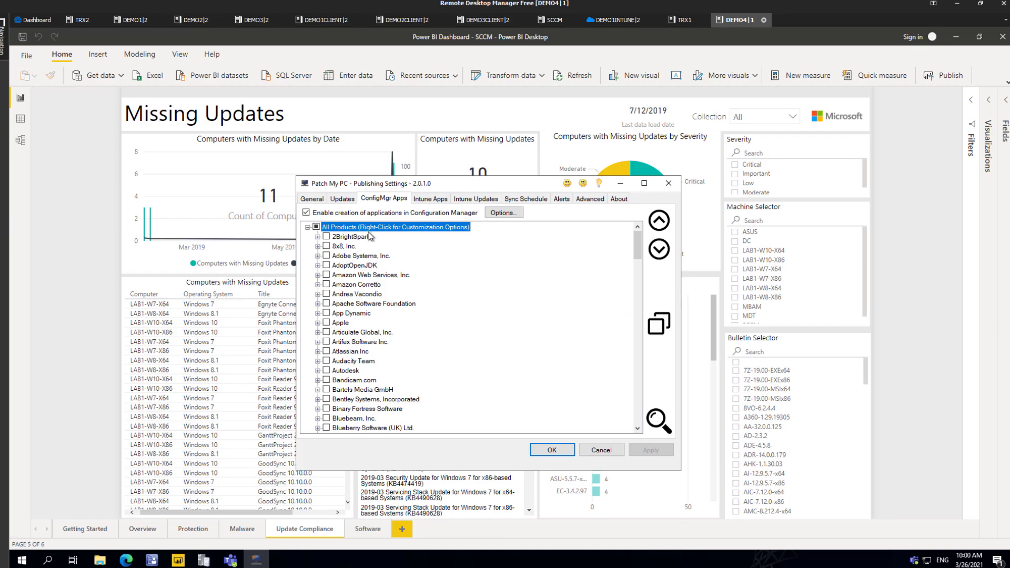
{"action": "right_click", "coordinate": [369, 228]}
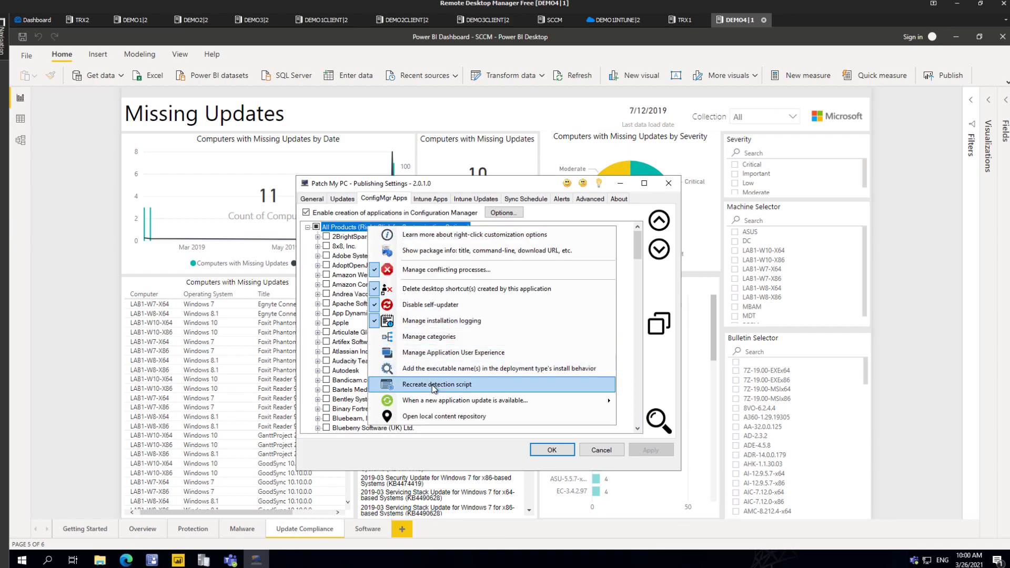
{"action": "double_click", "coordinate": [352, 362]}
Enable installing preview builds and upgrade the publisher to preview version 2.0.1.3, saving the pending settings changes.
{"action": "left_click", "coordinate": [619, 199]}
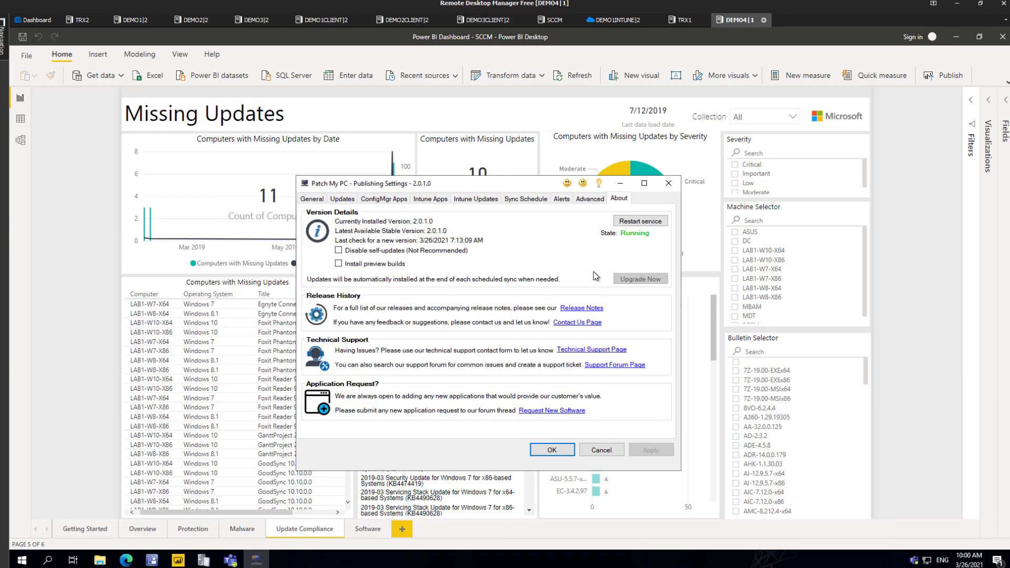
{"action": "left_click", "coordinate": [403, 264]}
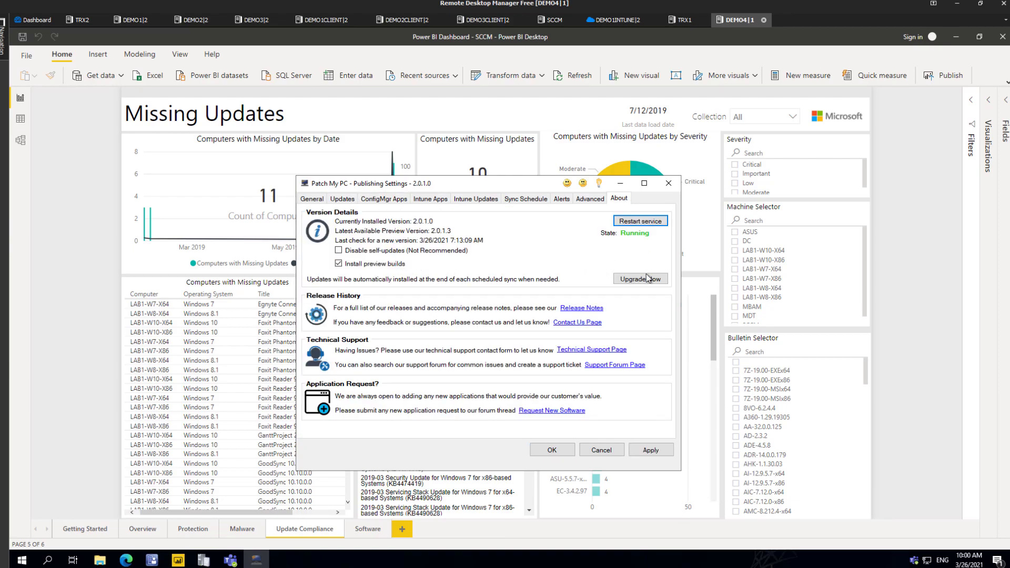
{"action": "left_click", "coordinate": [661, 279]}
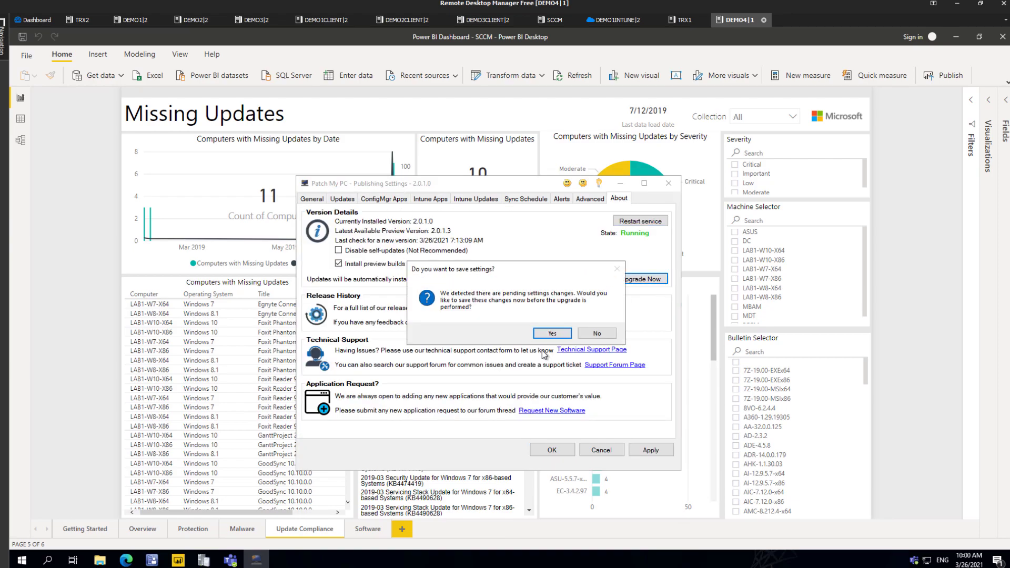
{"action": "left_click", "coordinate": [556, 335]}
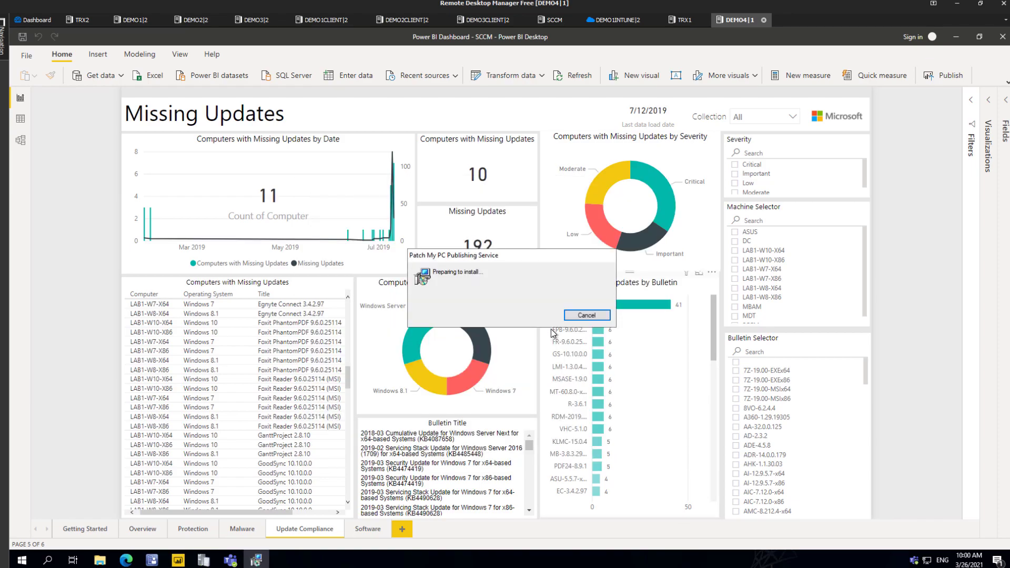
{"action": "left_click", "coordinate": [508, 342]}
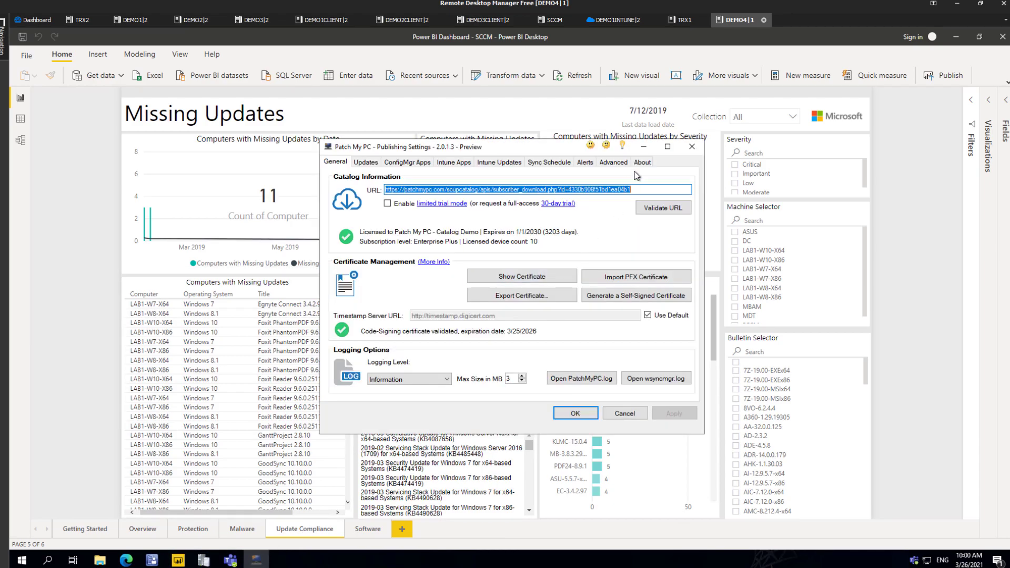
Check the publisher's version details and view the role scope tags for 2BrightSparks in the Intune Apps settings.
{"action": "left_click", "coordinate": [641, 162]}
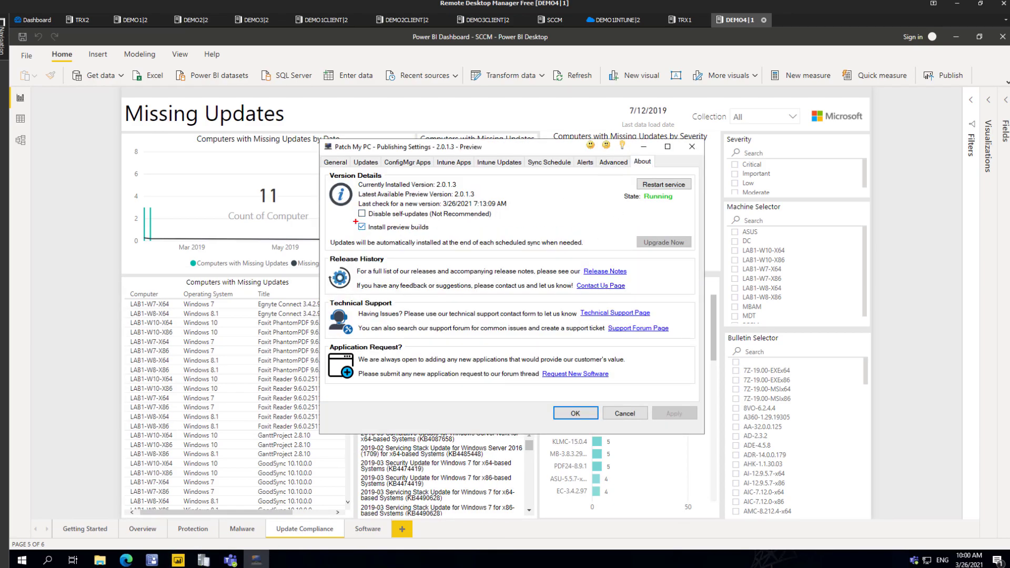
{"action": "left_click", "coordinate": [449, 163]}
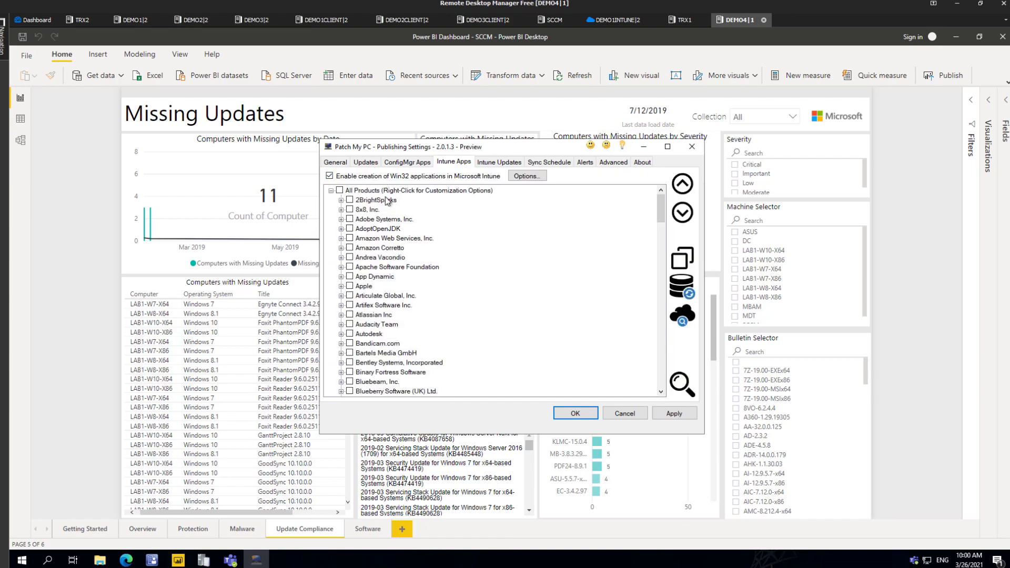
{"action": "right_click", "coordinate": [387, 200]}
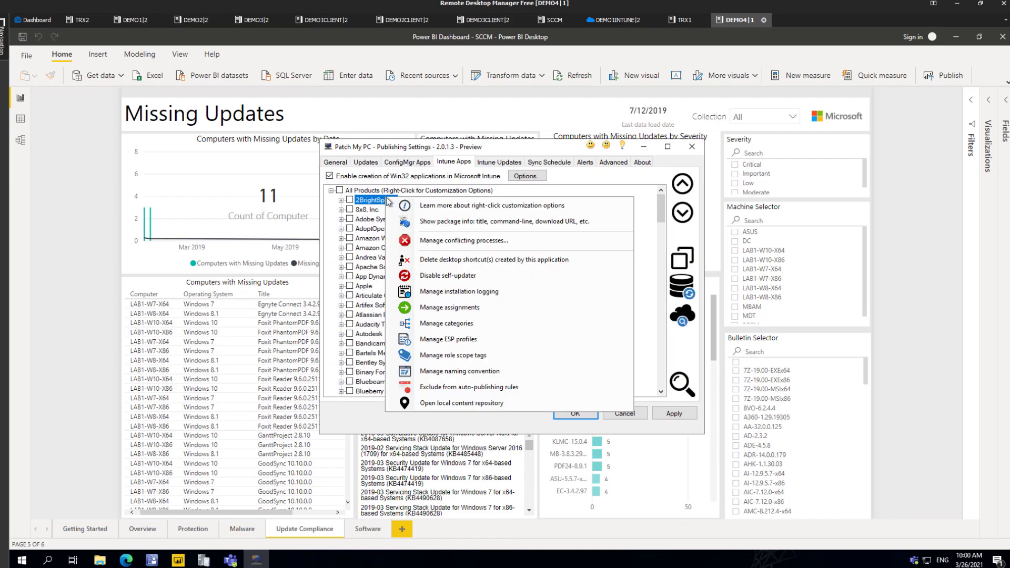
{"action": "left_click", "coordinate": [463, 354]}
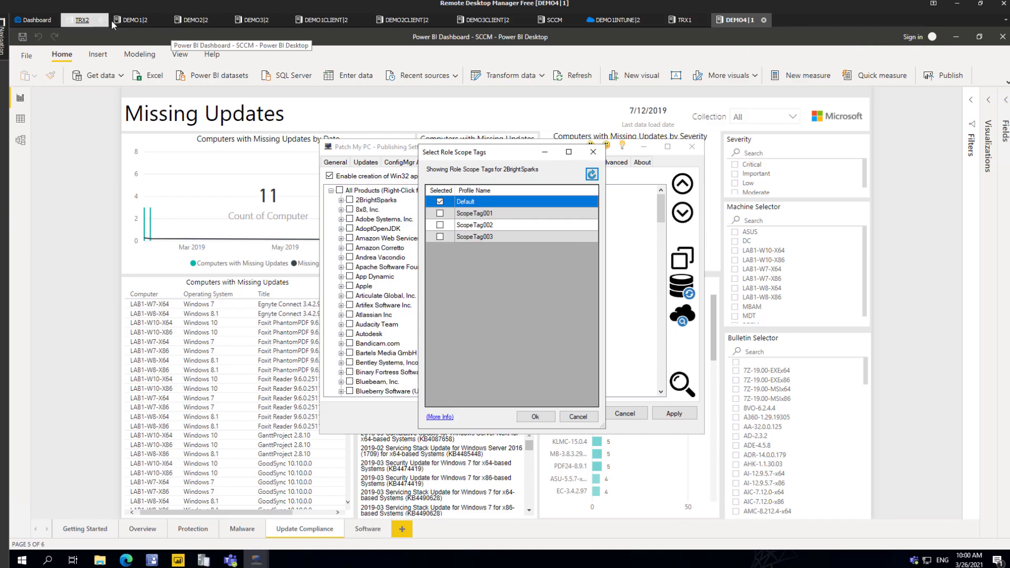
Switch to the DEMO1|2 machine and show the package info and customization options for Audacity in the Intune Apps settings.
{"action": "left_click", "coordinate": [141, 21]}
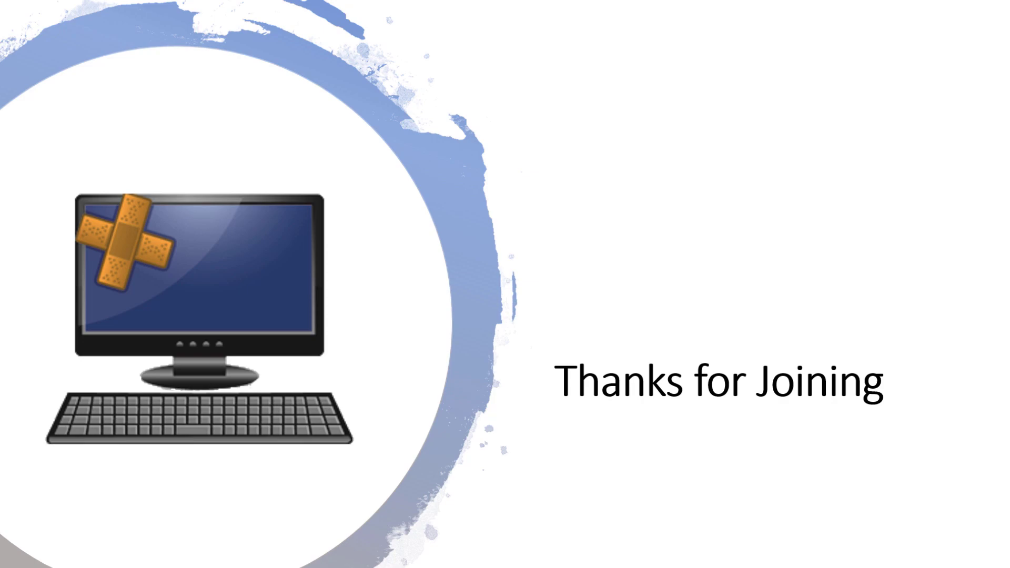
{"action": "left_click_drag", "start_coordinate": [0, 47], "coordinate": [598, 21]}
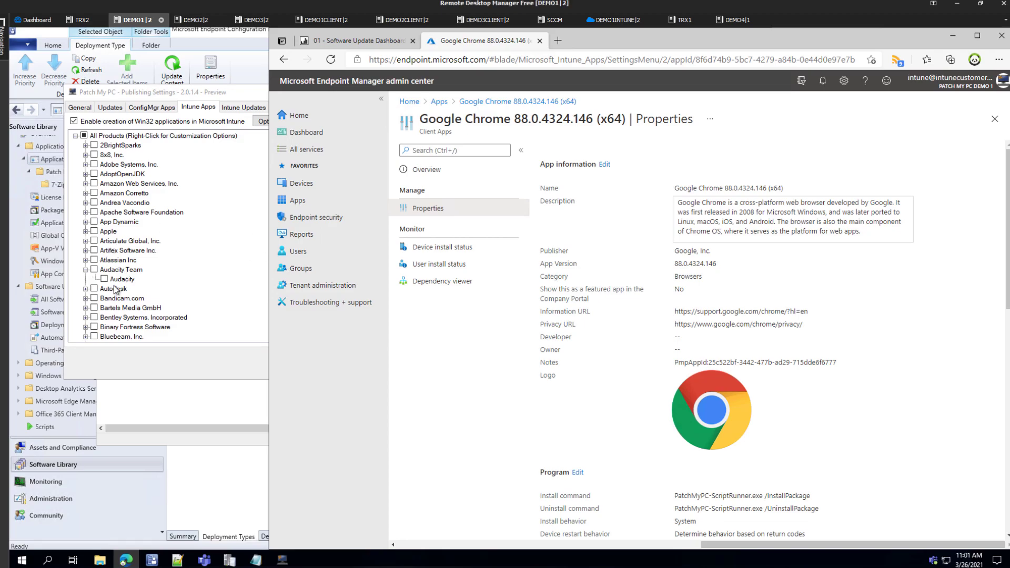
{"action": "right_click", "coordinate": [116, 288]}
{"action": "left_click", "coordinate": [132, 309]}
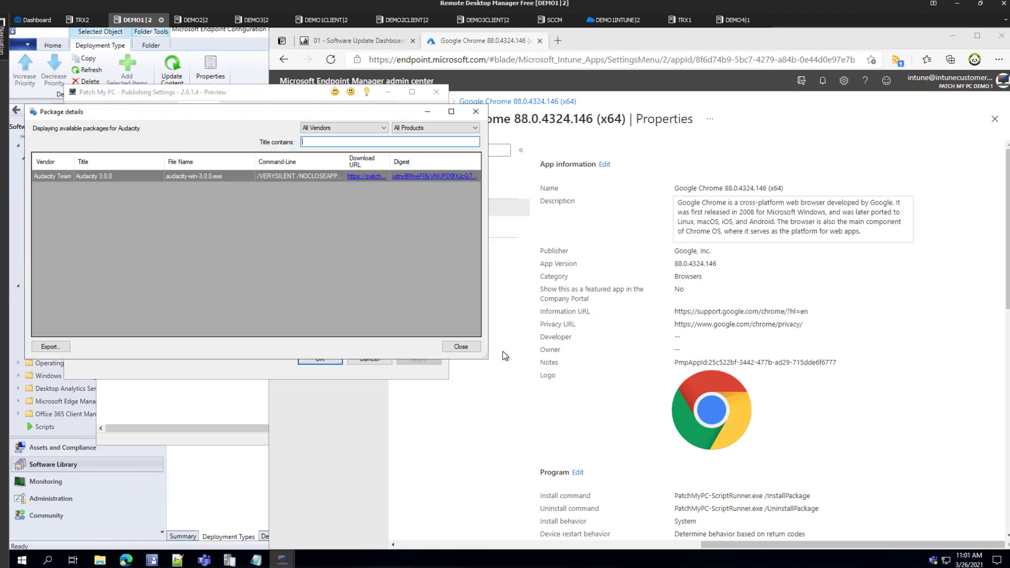
{"action": "left_click", "coordinate": [461, 346]}
{"action": "right_click", "coordinate": [120, 279]}
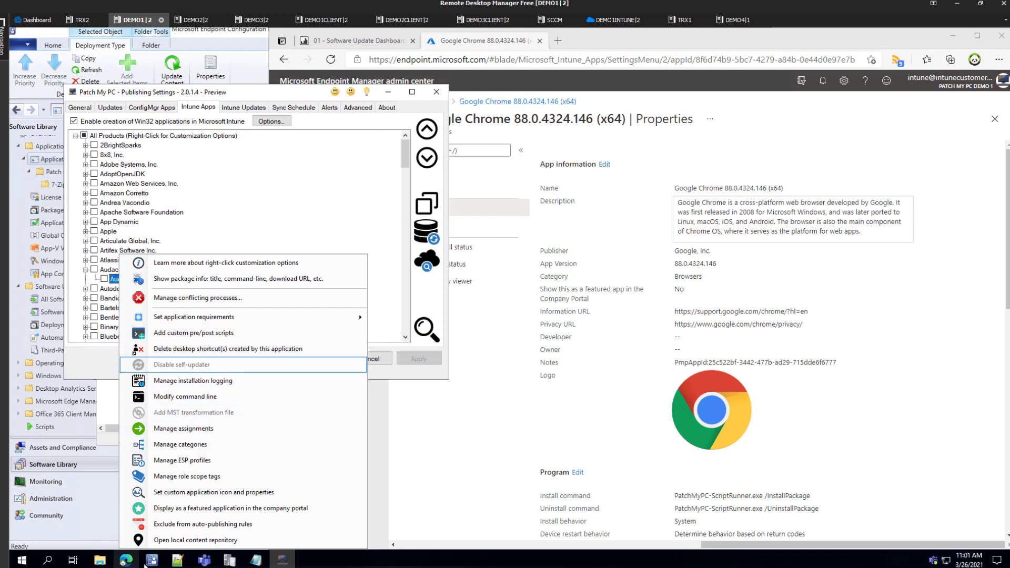
Open ideas.patchmypc.com in a new browser tab and get ready to search the submitted ideas.
{"action": "left_click", "coordinate": [559, 41]}
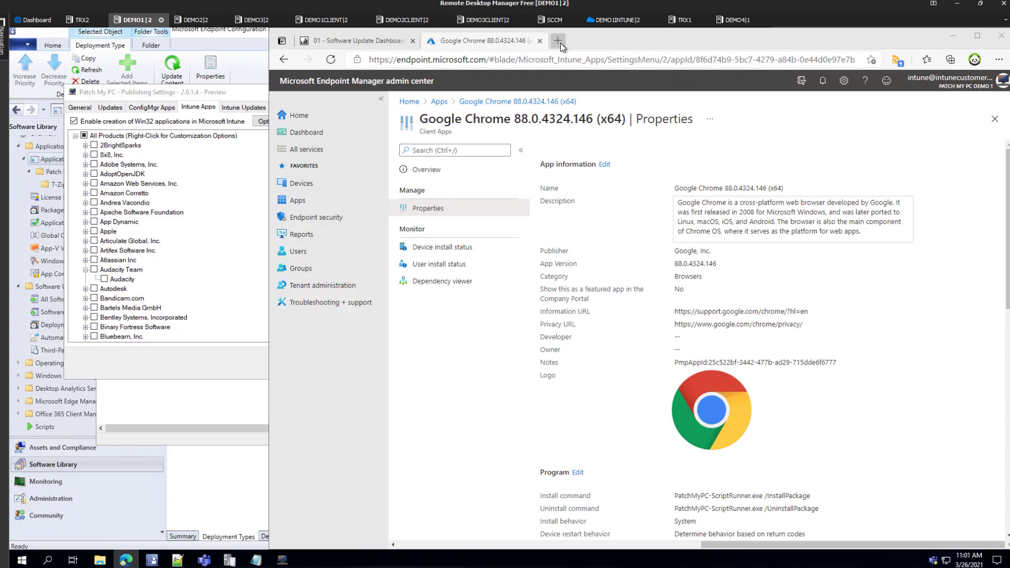
{"action": "left_click", "coordinate": [559, 41]}
{"action": "type", "text": "ideas.patchmypc.com"}
{"action": "key", "text": "Return"}
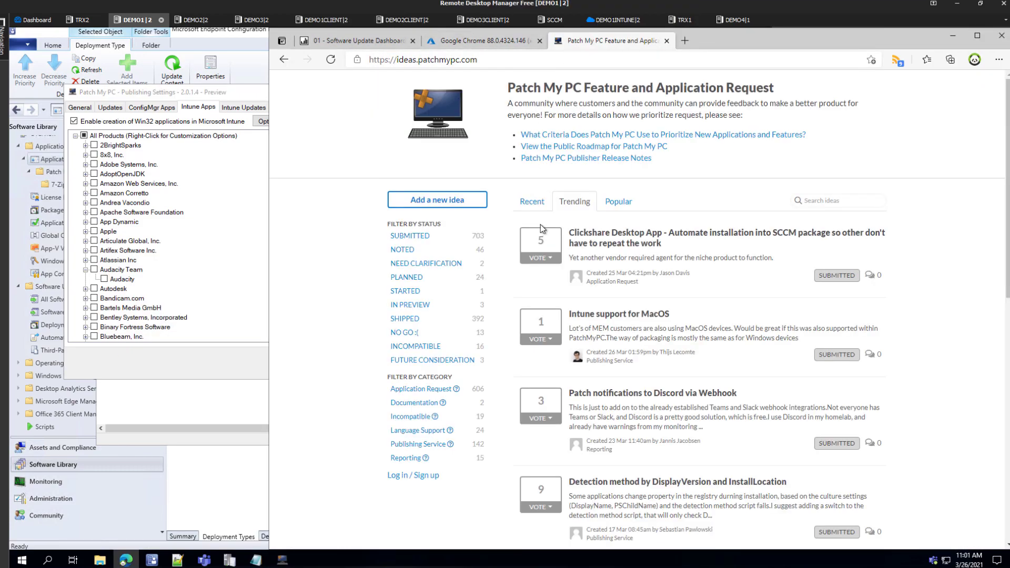
{"action": "left_click", "coordinate": [829, 202]}
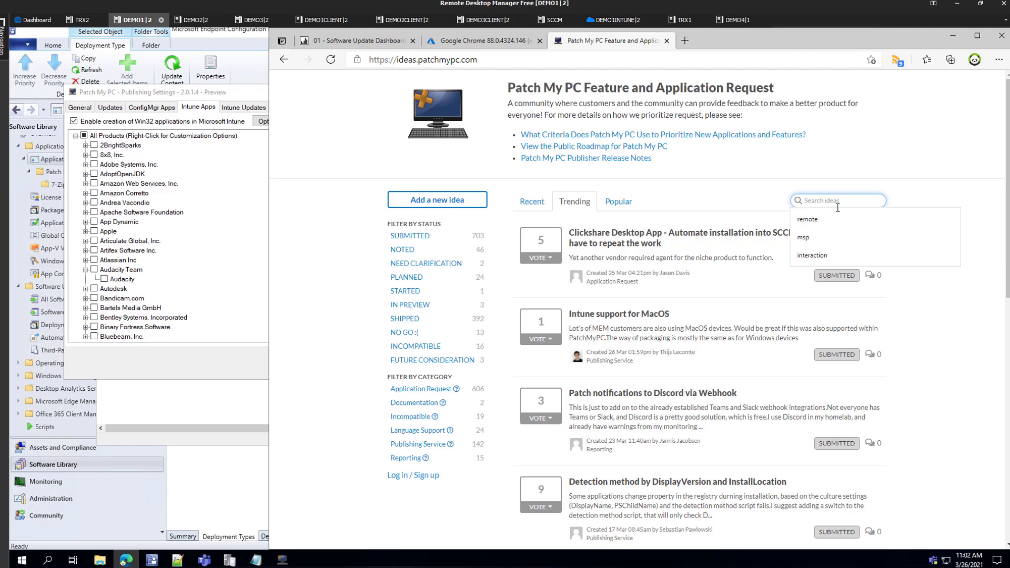
Search the ConfigMgr Apps products in the Publishing Settings for "7-z".
{"action": "left_click", "coordinate": [213, 352]}
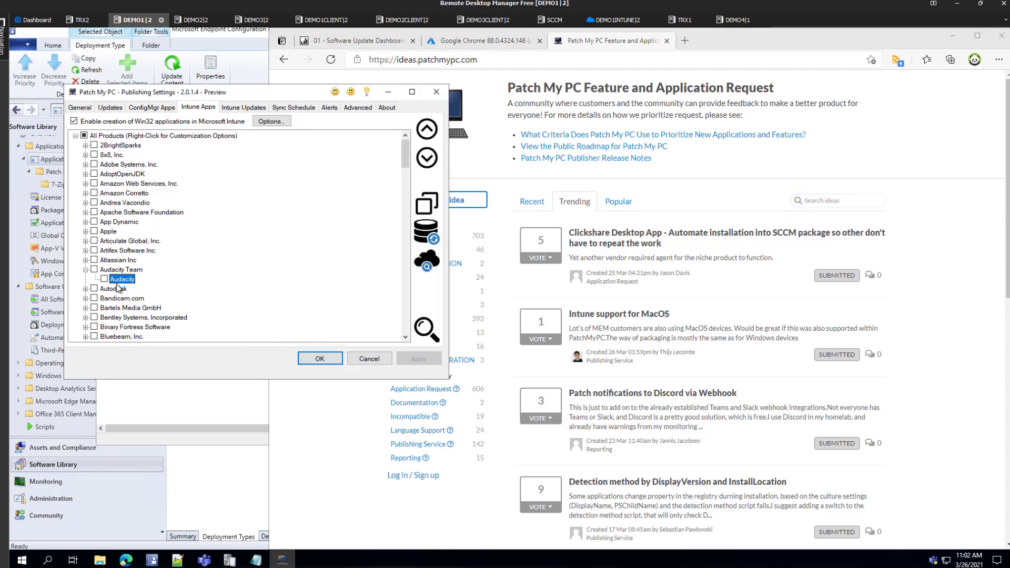
{"action": "left_click", "coordinate": [152, 108]}
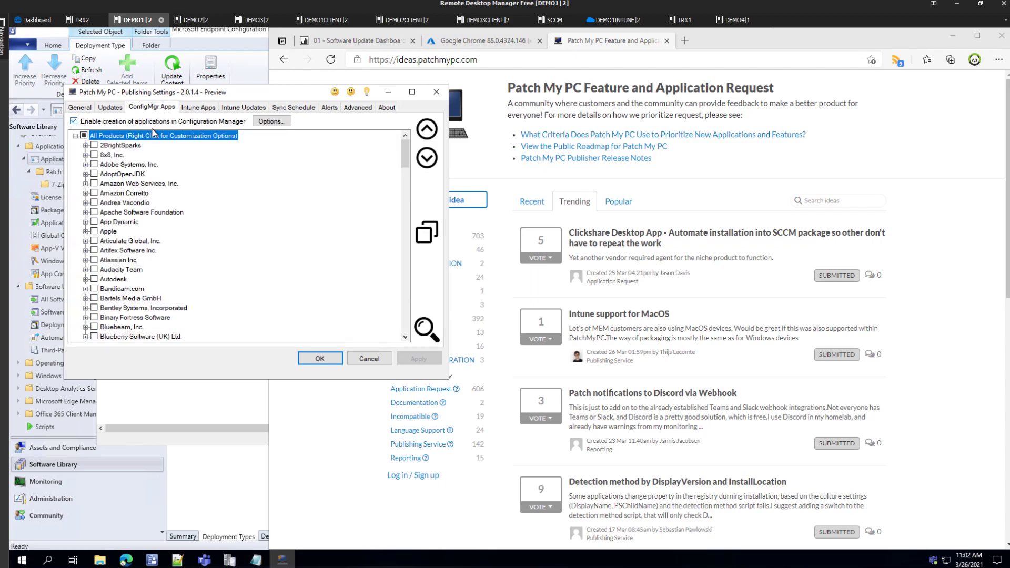
{"action": "key", "text": "ctrl+f"}
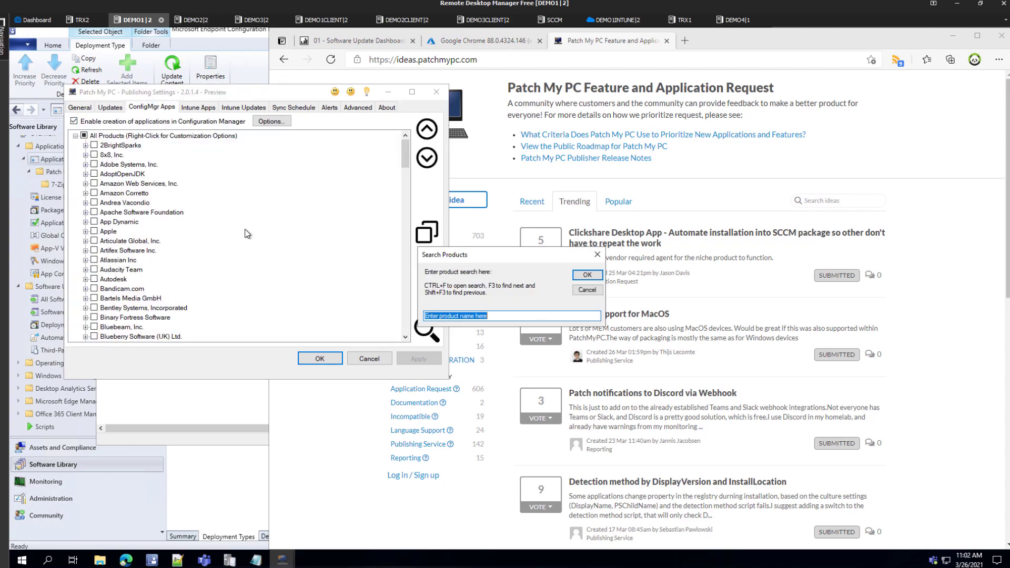
{"action": "type", "text": "7-z"}
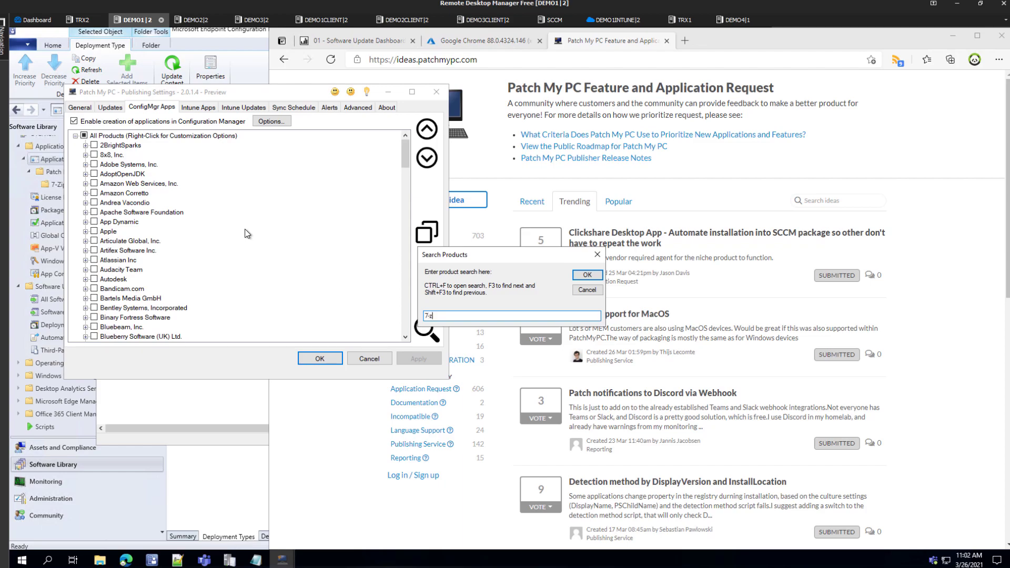
{"action": "key", "text": "Return"}
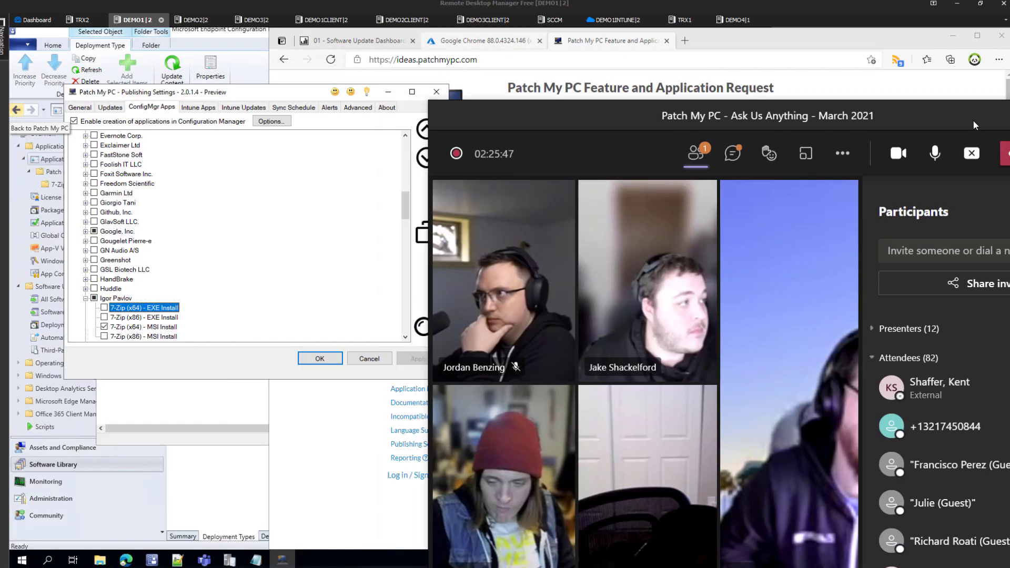
Shrink and reposition the Teams meeting window, and return to the remote desktop session.
{"action": "left_click_drag", "start_coordinate": [973, 121], "coordinate": [866, 27]}
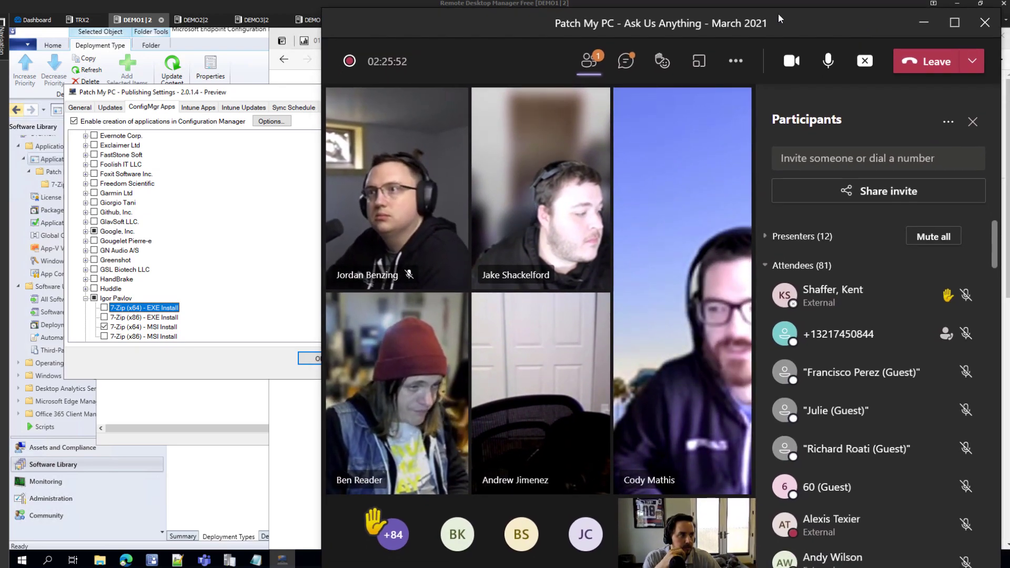
{"action": "left_click_drag", "start_coordinate": [778, 13], "coordinate": [771, 32]}
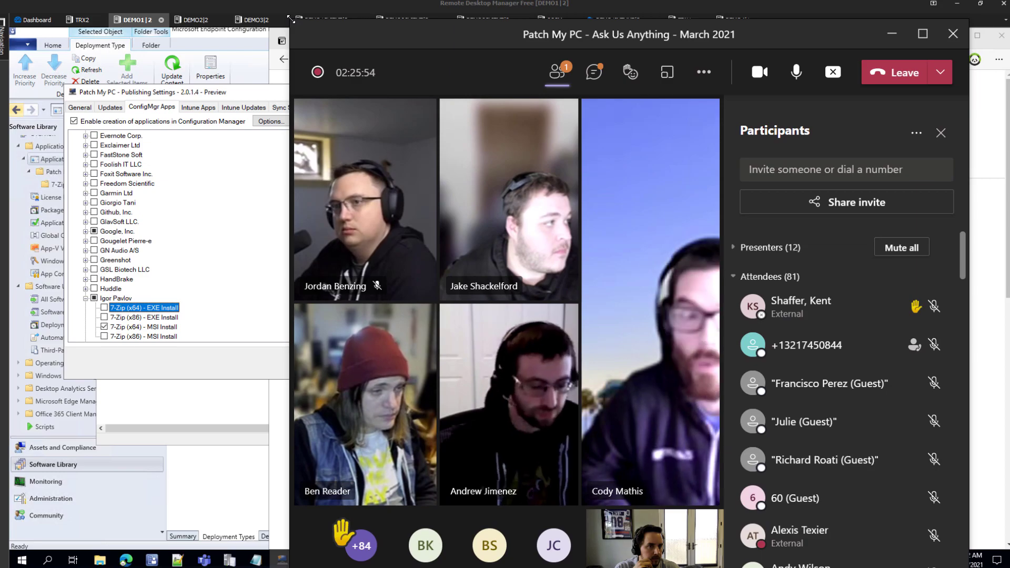
{"action": "left_click_drag", "start_coordinate": [290, 33], "coordinate": [286, 196]}
{"action": "left_click_drag", "start_coordinate": [393, 212], "coordinate": [276, 73]}
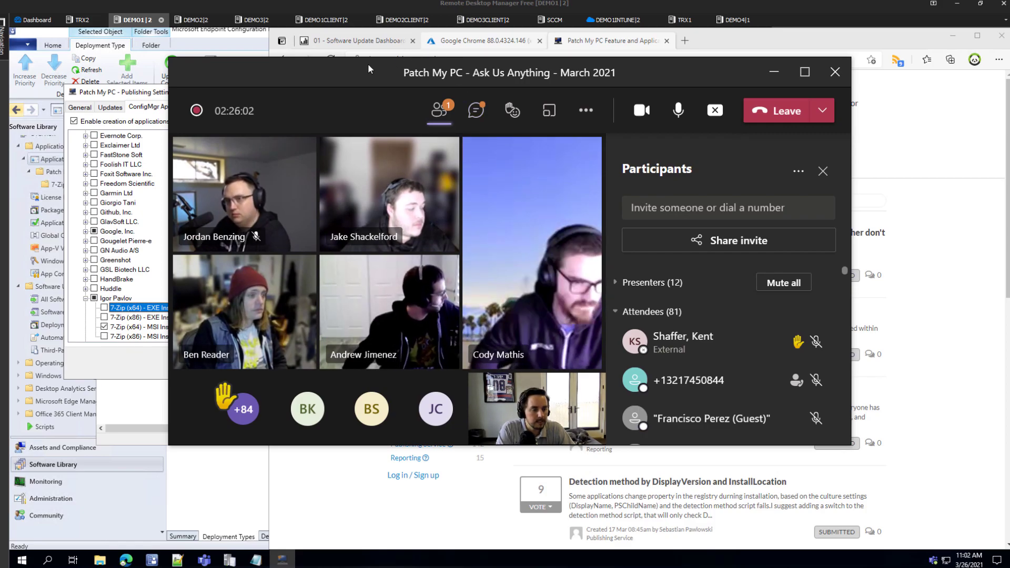
{"action": "key", "text": "alt+Tab"}
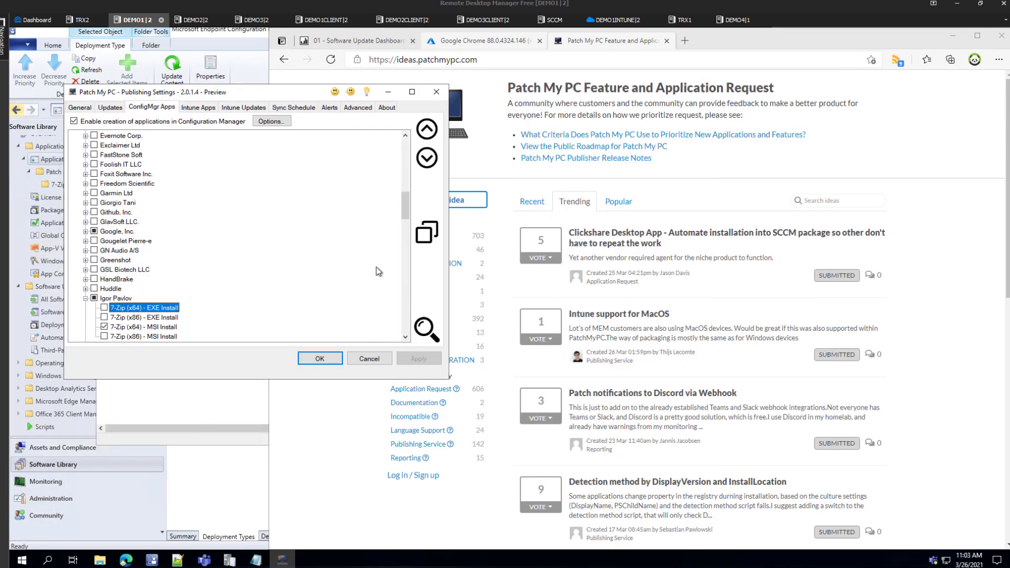
{"action": "left_click", "coordinate": [850, 200]}
{"action": "left_click", "coordinate": [844, 220]}
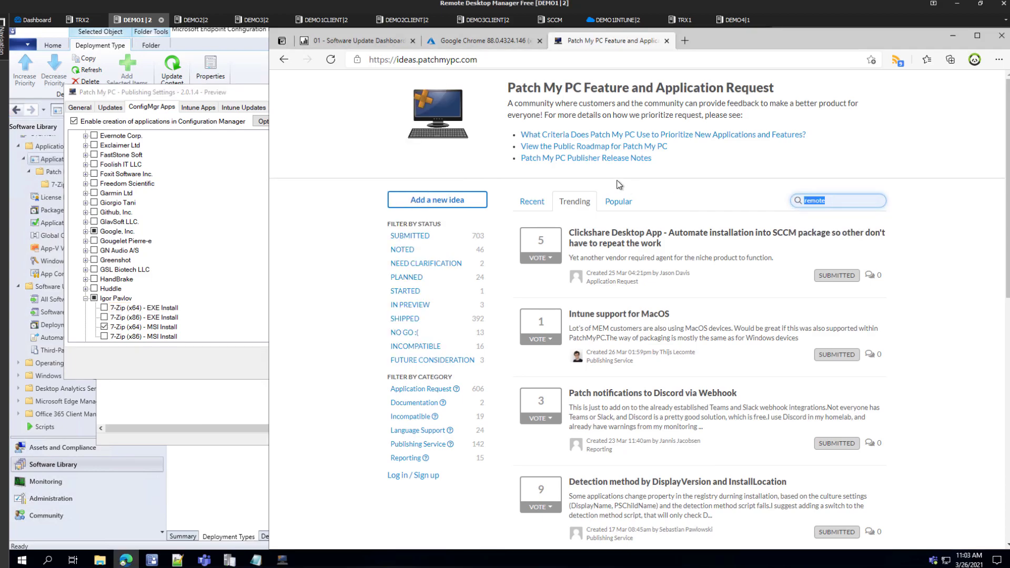
{"action": "type", "text": "pre-script"}
{"action": "key", "text": "ctrl+t"}
{"action": "type", "text": "p"}
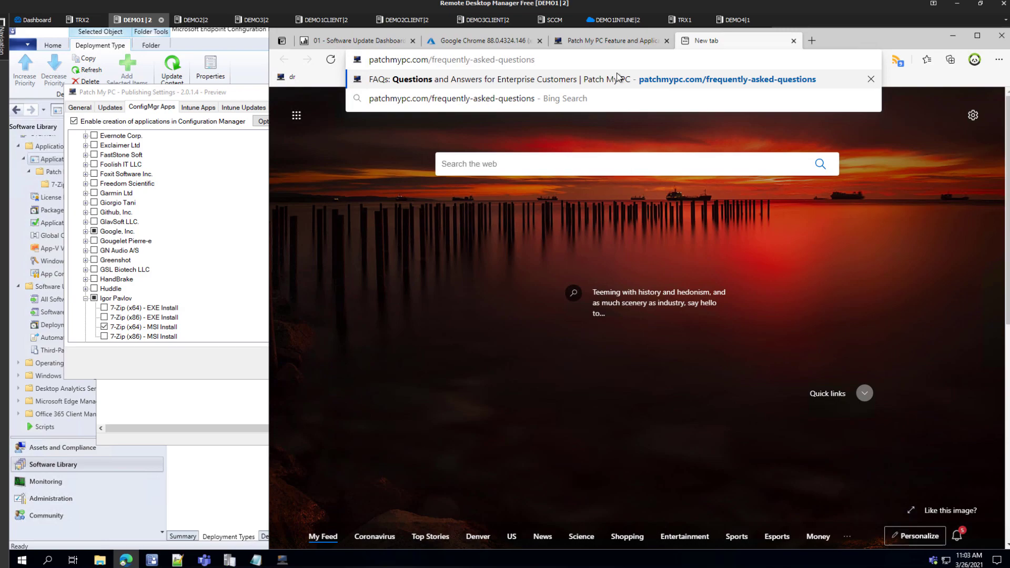
Open the public Patch My PC roadmap from the ideas page and find "uninstall" in it.
{"action": "left_click", "coordinate": [634, 40]}
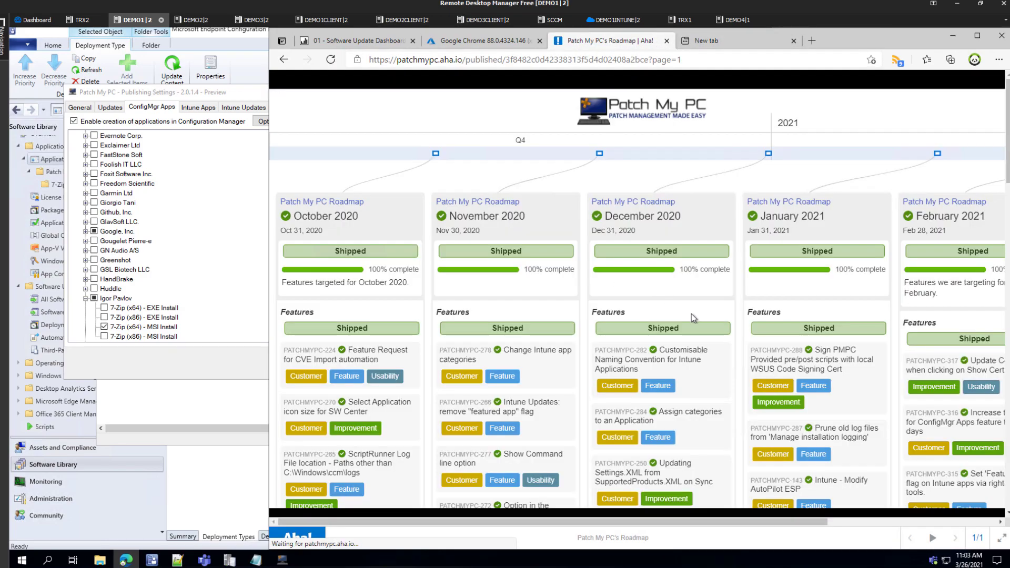
{"action": "scroll", "coordinate": [691, 314], "scroll_direction": "down", "scroll_amount": 5}
{"action": "left_click_drag", "start_coordinate": [696, 521], "coordinate": [873, 521]}
{"action": "scroll", "coordinate": [929, 384], "scroll_direction": "up", "scroll_amount": 3}
{"action": "key", "text": "ctrl+f"}
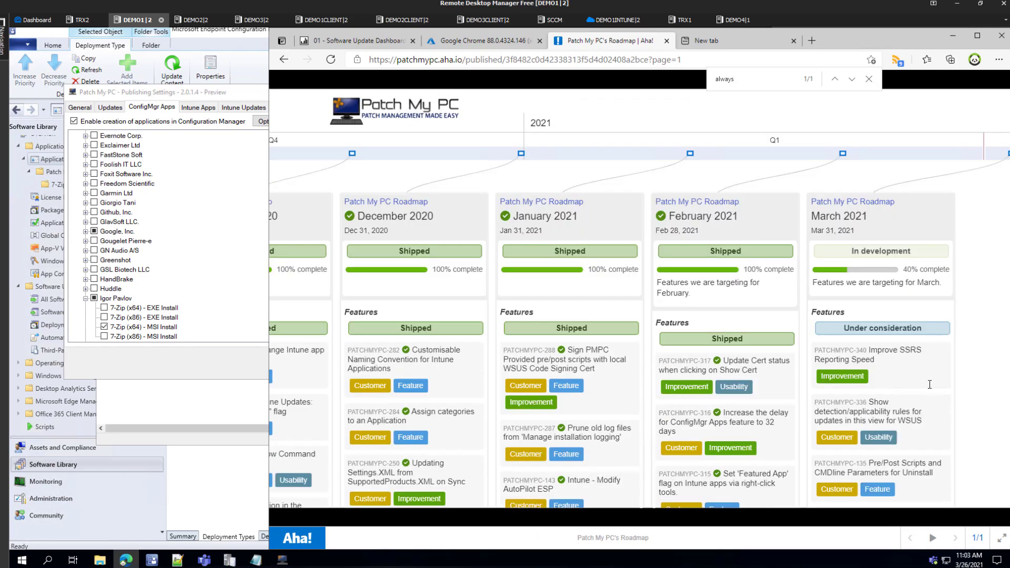
{"action": "type", "text": "unisnt"}
{"action": "key", "text": "BackSpace"}
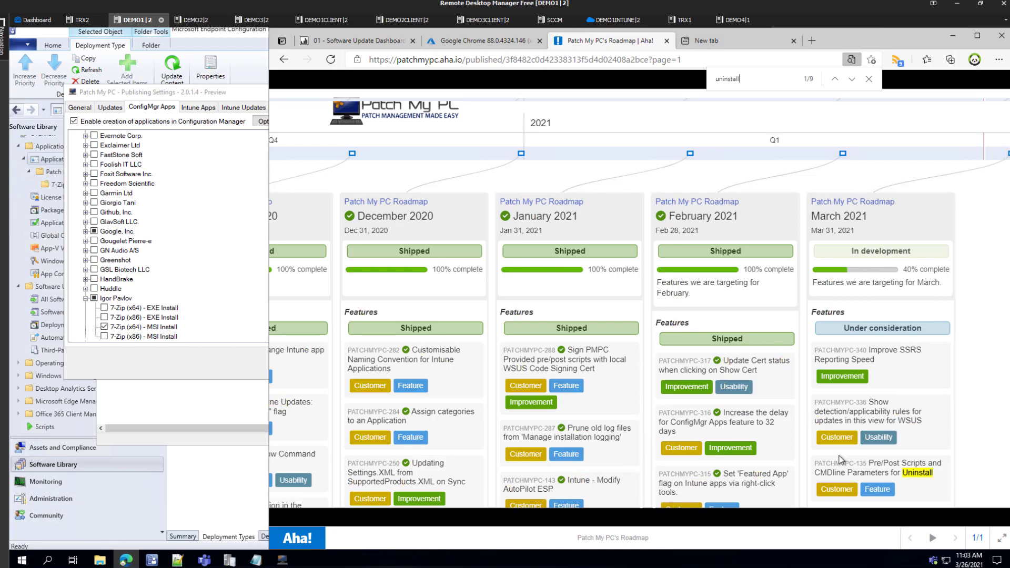
Highlight the March 2021 roadmap item "Pre/Post Scripts and CMDline Parameters for Uninstall" and mark it in a magnified view.
{"action": "scroll", "coordinate": [929, 399], "scroll_direction": "down", "scroll_amount": 1}
{"action": "left_click_drag", "start_coordinate": [944, 415], "coordinate": [873, 405]}
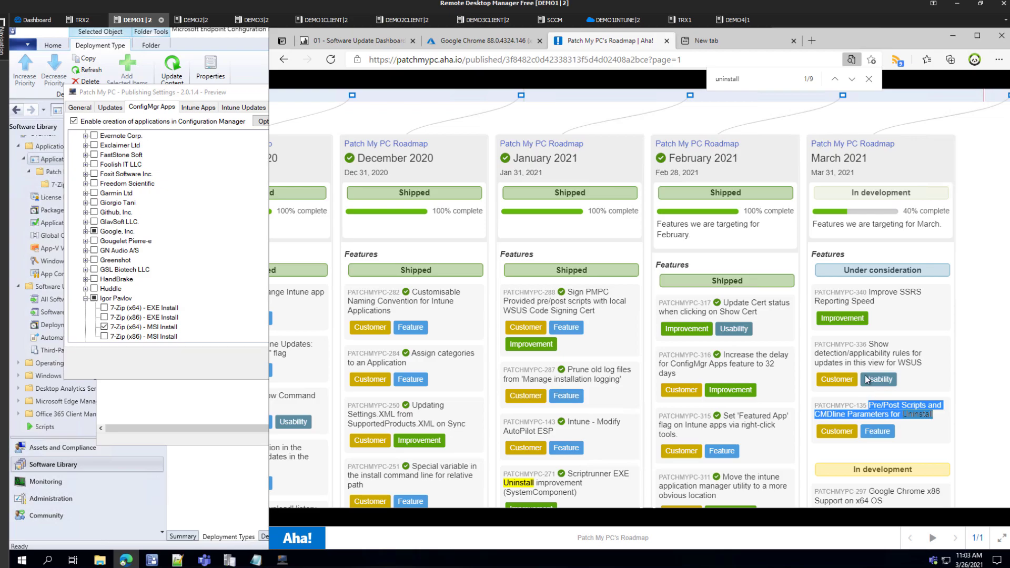
{"action": "key", "text": "ctrl+1"}
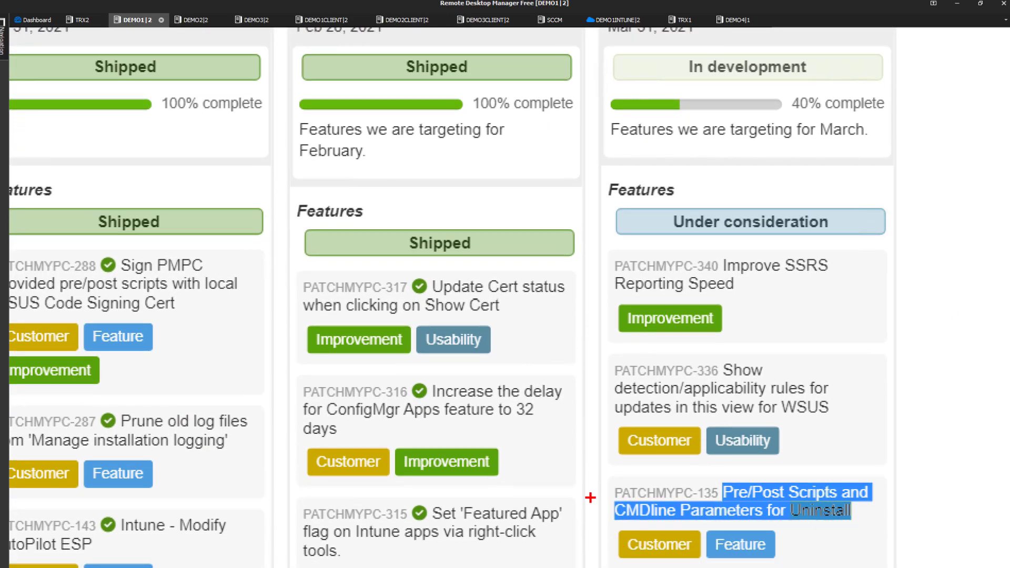
{"action": "mouse_move", "coordinate": [603, 473]}
{"action": "left_mouse_down"}
{"action": "mouse_move", "coordinate": [965, 550]}
{"action": "mouse_move", "coordinate": [934, 564]}
{"action": "left_mouse_up"}
{"action": "key", "text": "Escape"}
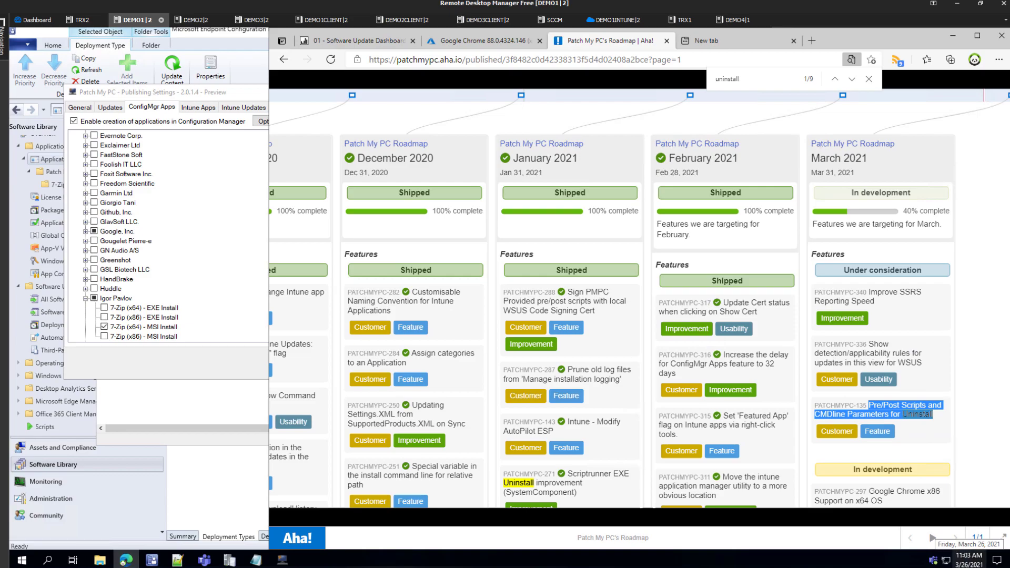
Show the ConfigMgr Apps options in the Publishing Settings and highlight the roadmap's "Under consideration" heading for March 2021.
{"action": "left_click", "coordinate": [174, 361]}
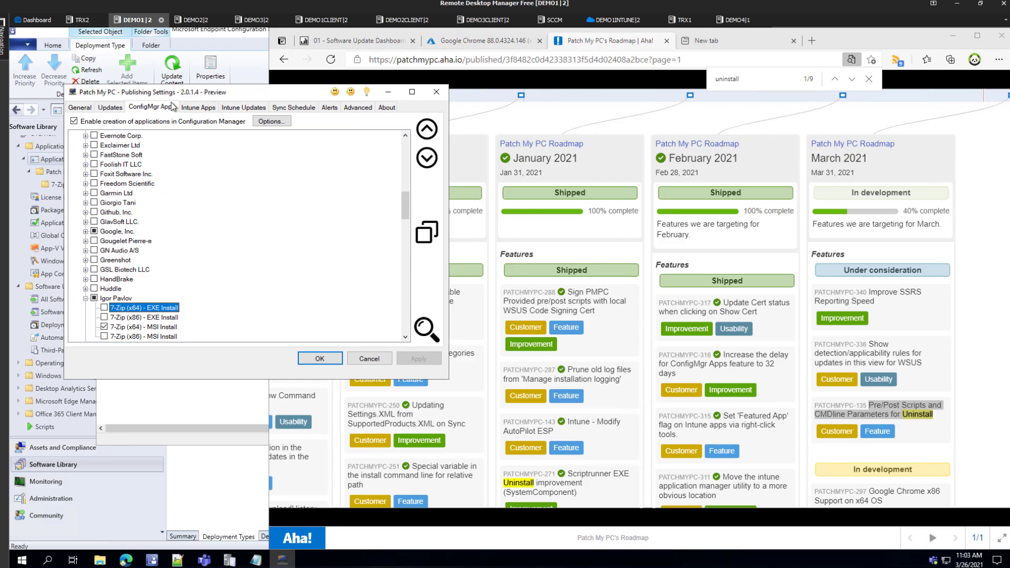
{"action": "left_click", "coordinate": [259, 123]}
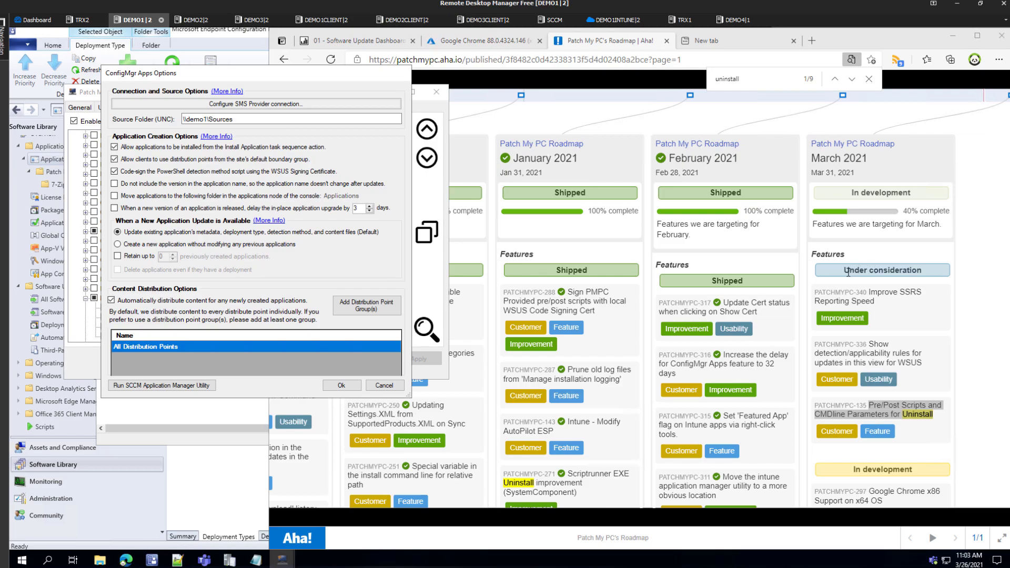
{"action": "left_click_drag", "start_coordinate": [848, 272], "coordinate": [939, 272]}
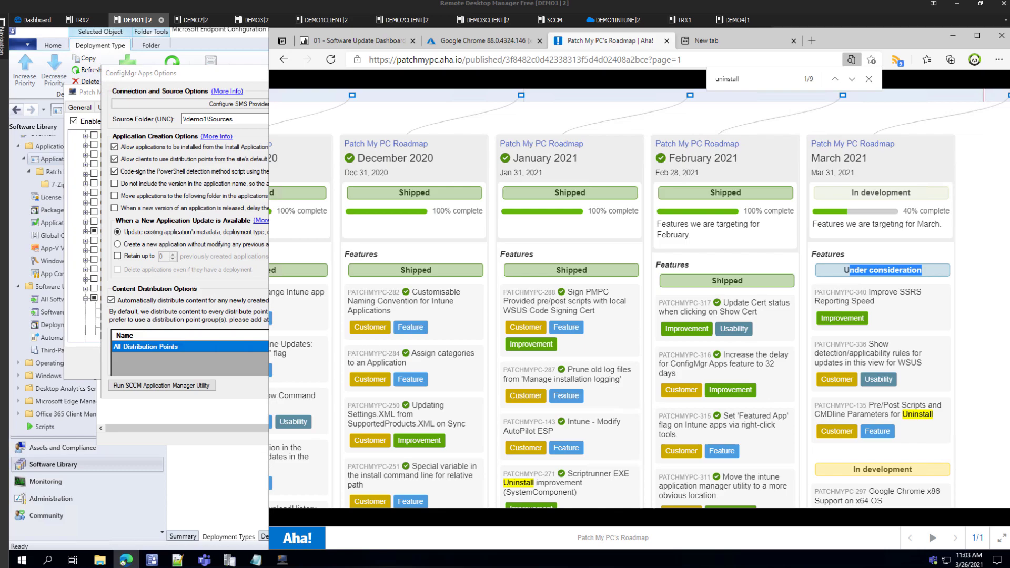
{"action": "left_click_drag", "start_coordinate": [0, 102], "coordinate": [0, 105]}
{"action": "left_click_drag", "start_coordinate": [0, 150], "coordinate": [619, 102]}
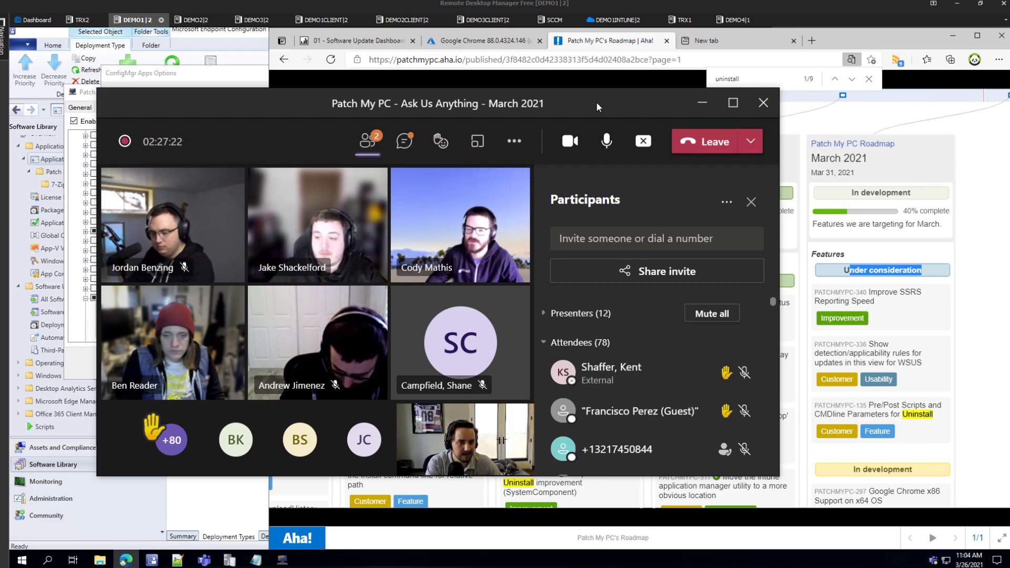
{"action": "left_click_drag", "start_coordinate": [596, 107], "coordinate": [0, 100]}
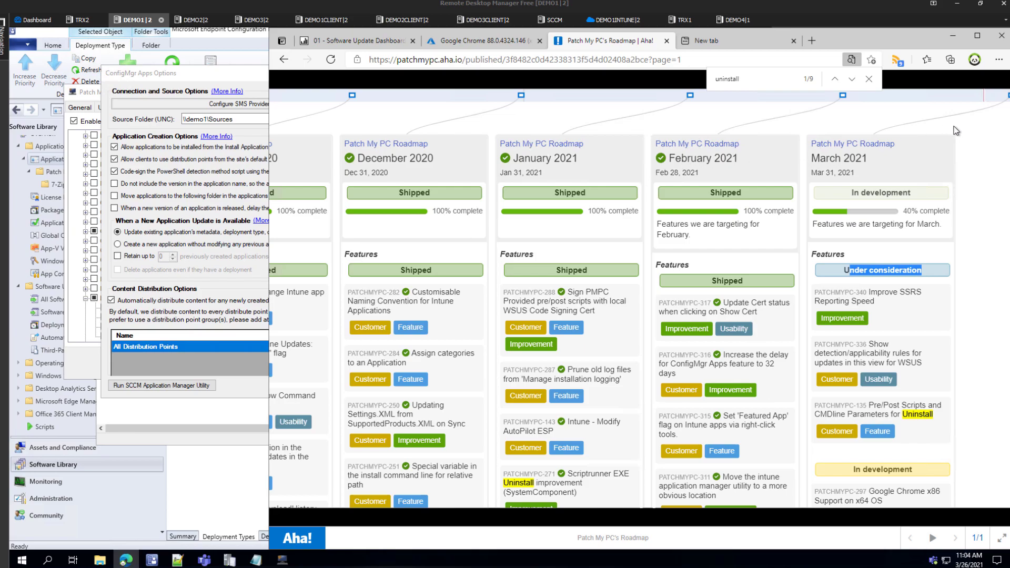
Examine the March 2021 roadmap features that are under consideration and in development.
{"action": "left_click", "coordinate": [974, 142]}
{"action": "scroll", "coordinate": [804, 306], "scroll_direction": "down", "scroll_amount": 1}
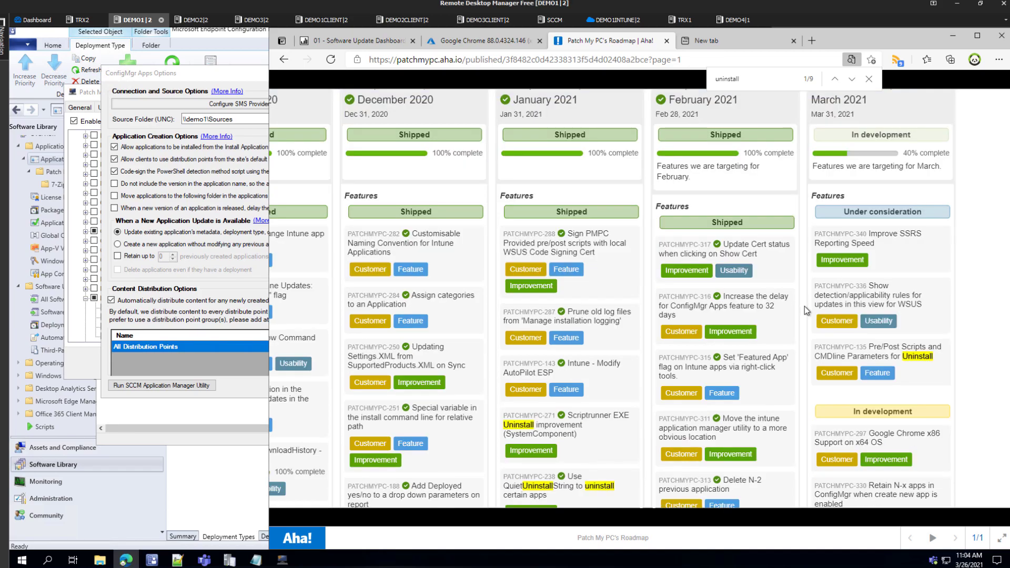
{"action": "scroll", "coordinate": [804, 306], "scroll_direction": "down", "scroll_amount": 1}
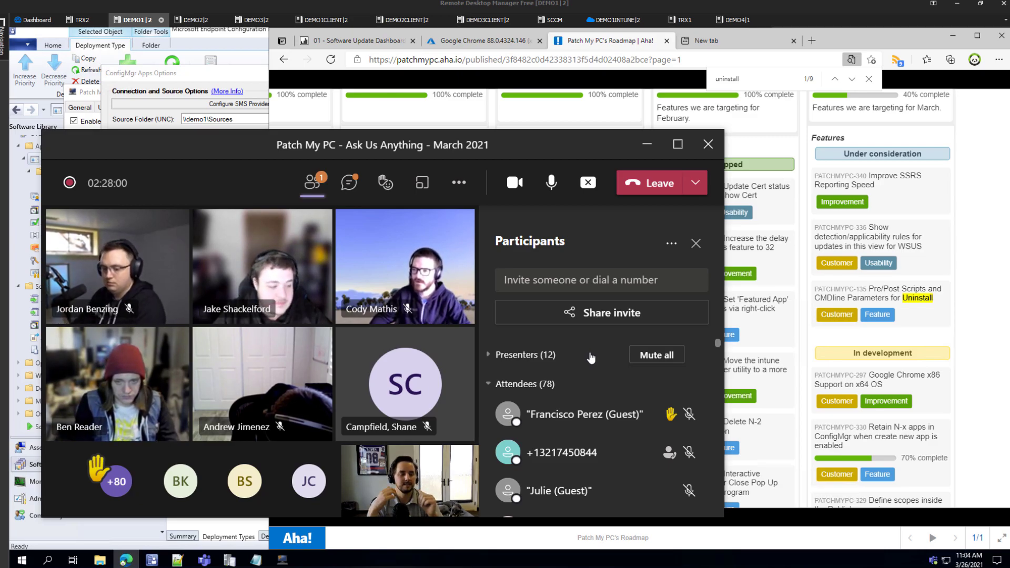
Maximize the browser window showing the Patch My PC roadmap and close the empty new tab.
{"action": "double_click", "coordinate": [510, 142]}
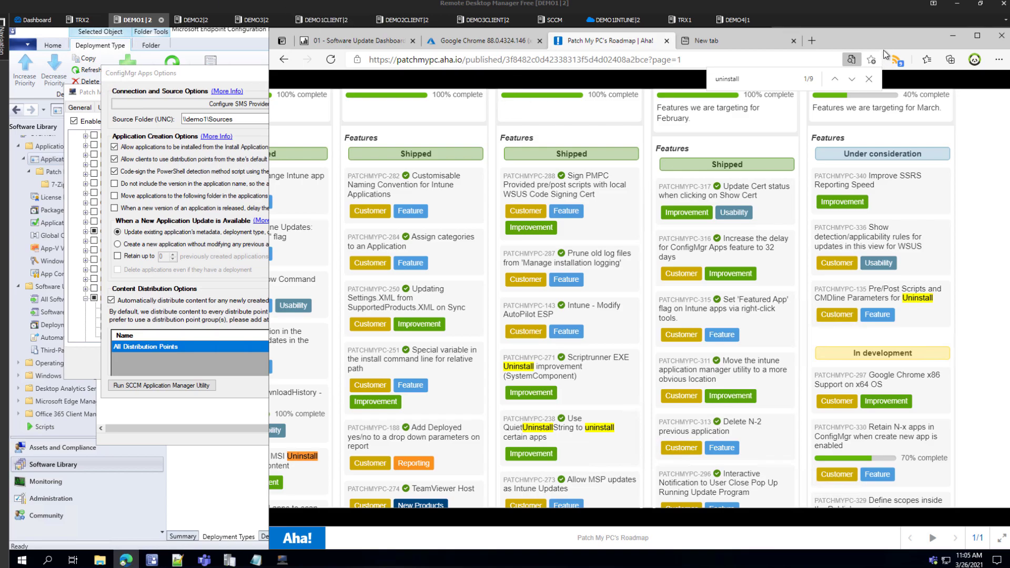
{"action": "double_click", "coordinate": [883, 42]}
{"action": "double_click", "coordinate": [878, 61]}
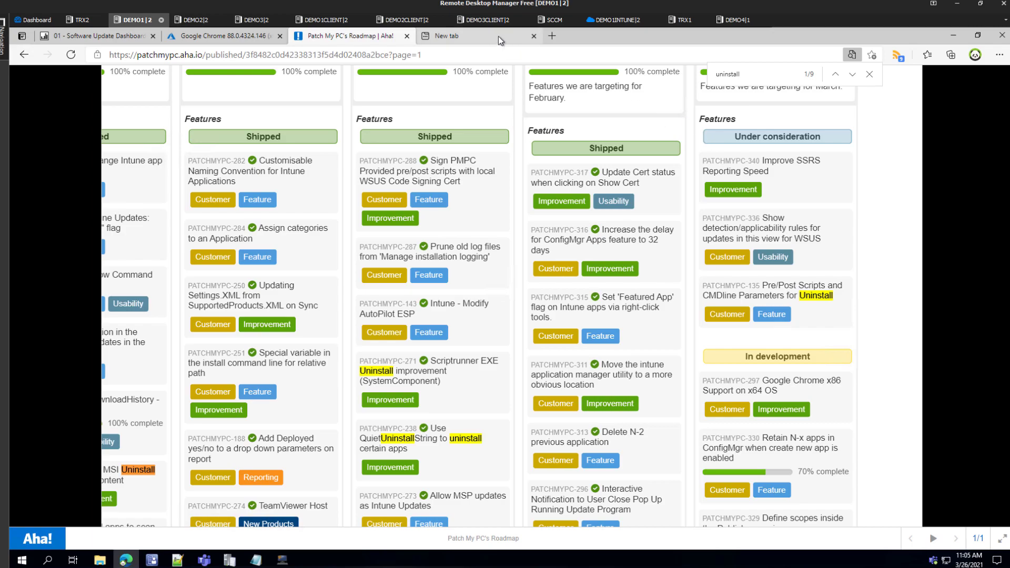
{"action": "middle_click", "coordinate": [498, 37]}
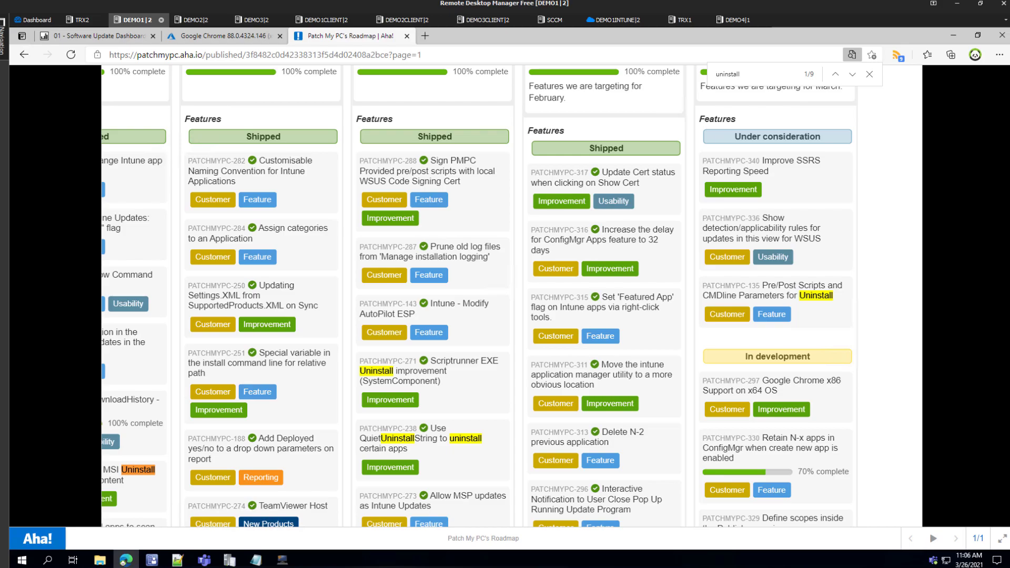
Switch to the Teams meeting and lower the raised hand of the first guest in the attendee list.
{"action": "key", "text": "alt+Tab"}
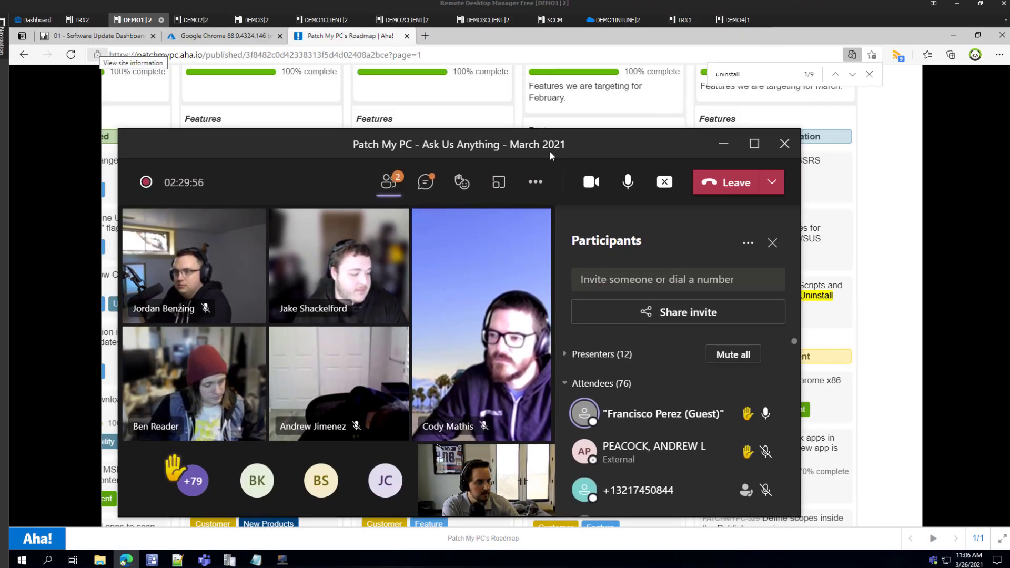
{"action": "left_click", "coordinate": [760, 415]}
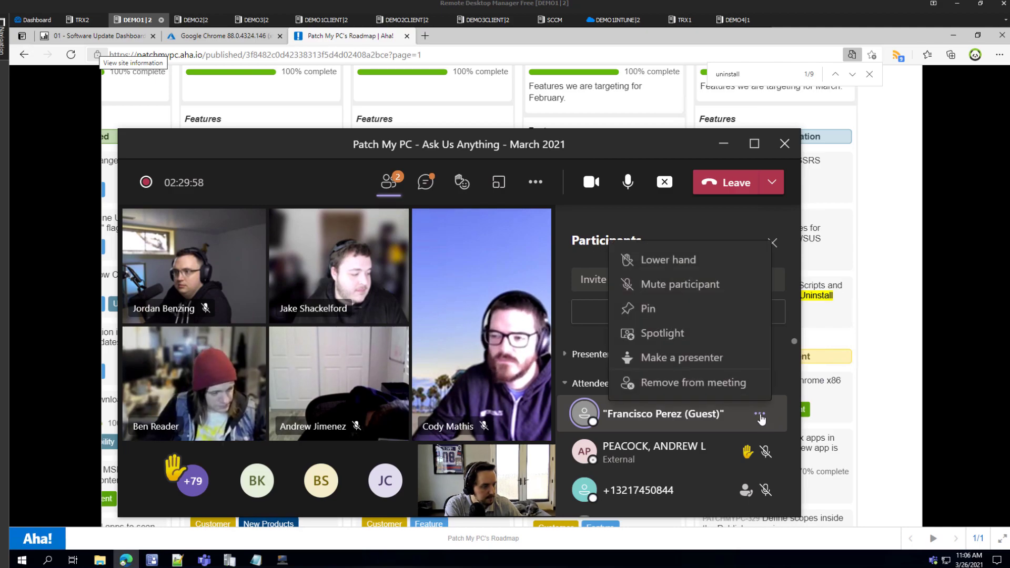
{"action": "left_click", "coordinate": [686, 260]}
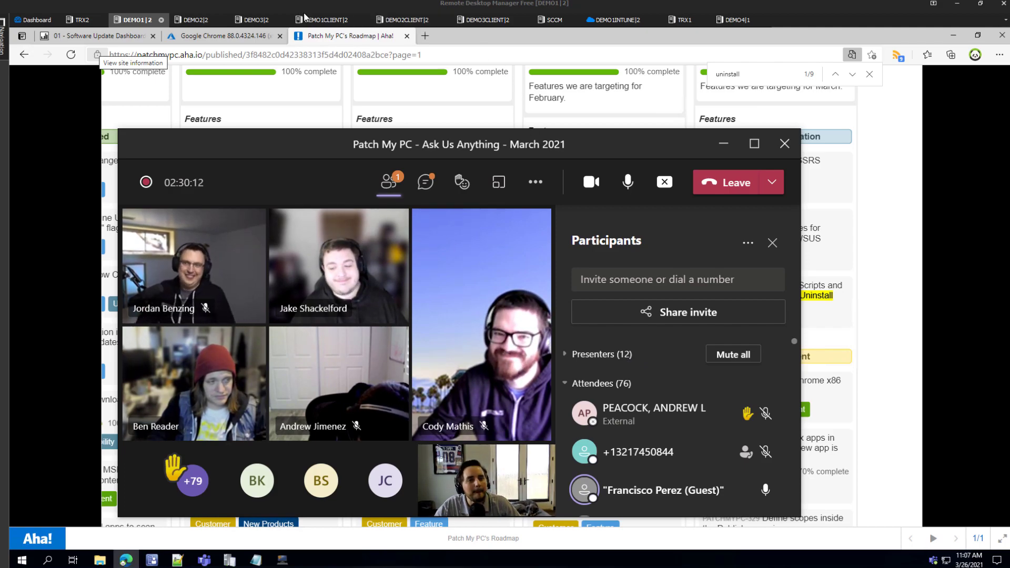
Open ideas.patchmypc.com in a new tab, search the ideas for "custom" and look through the results.
{"action": "left_click", "coordinate": [427, 36]}
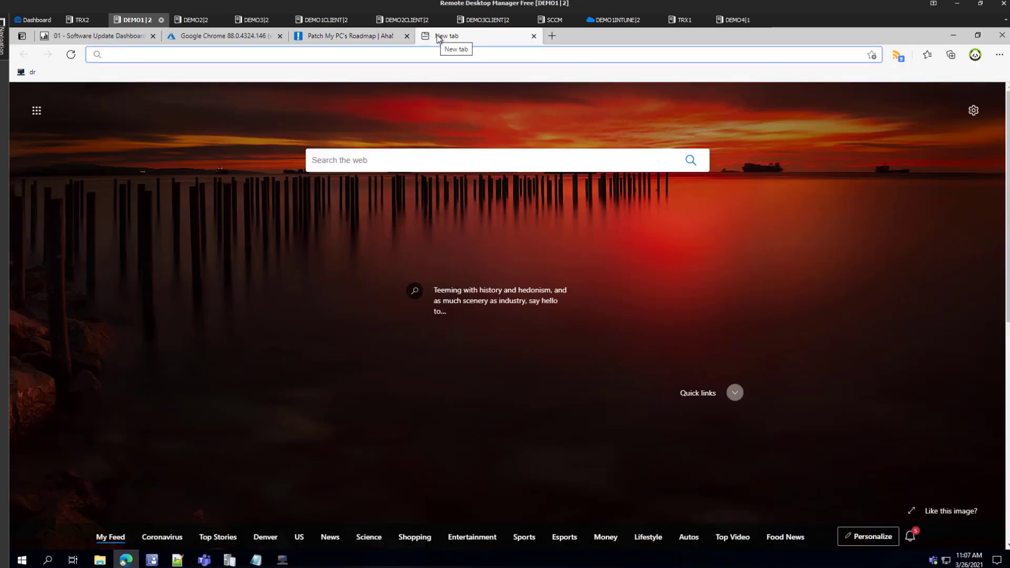
{"action": "type", "text": "ideas.patchmypc.com"}
{"action": "key", "text": "Return"}
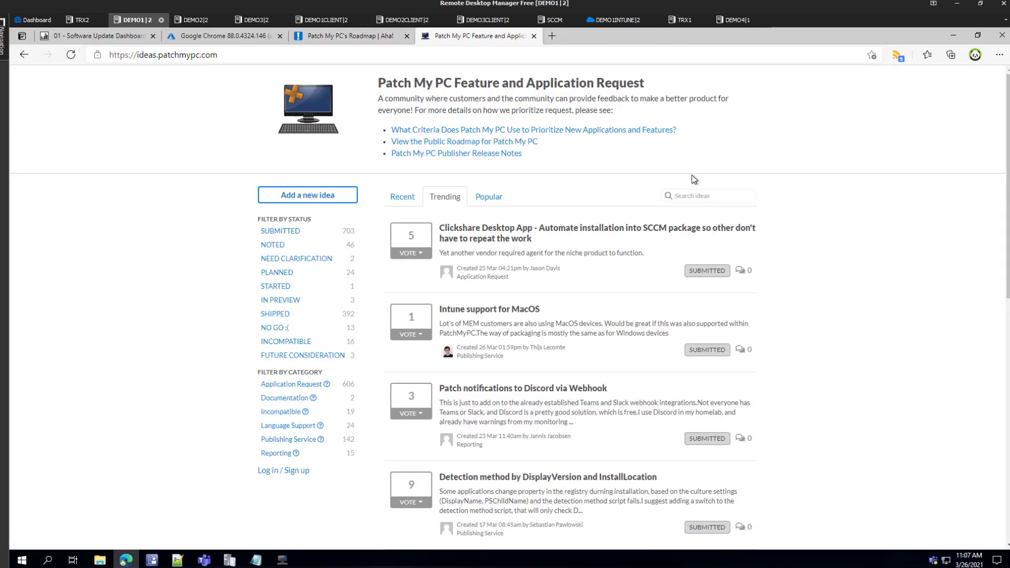
{"action": "left_click", "coordinate": [698, 195]}
{"action": "type", "text": "custom"}
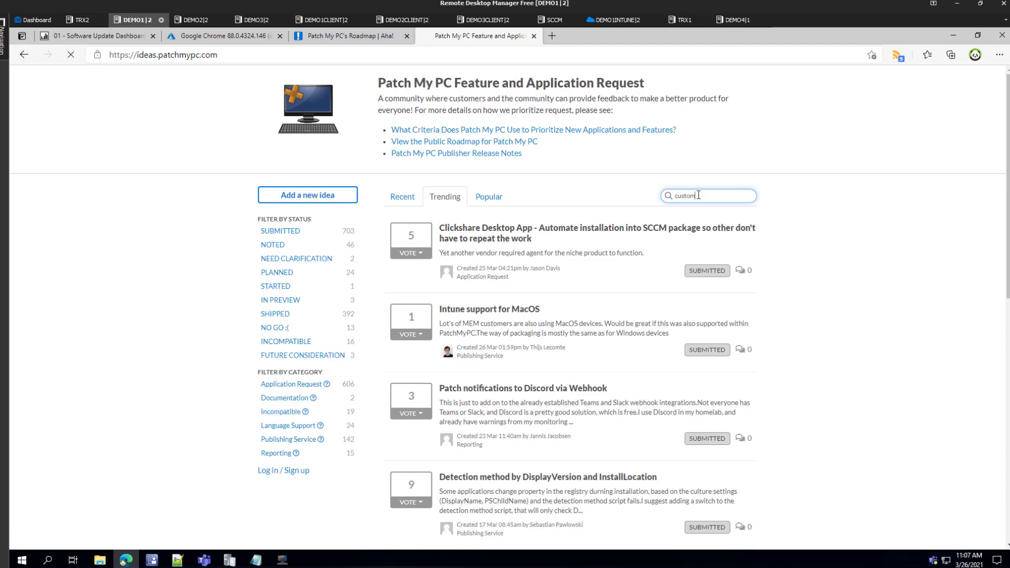
{"action": "scroll", "coordinate": [617, 273], "scroll_direction": "down", "scroll_amount": 8}
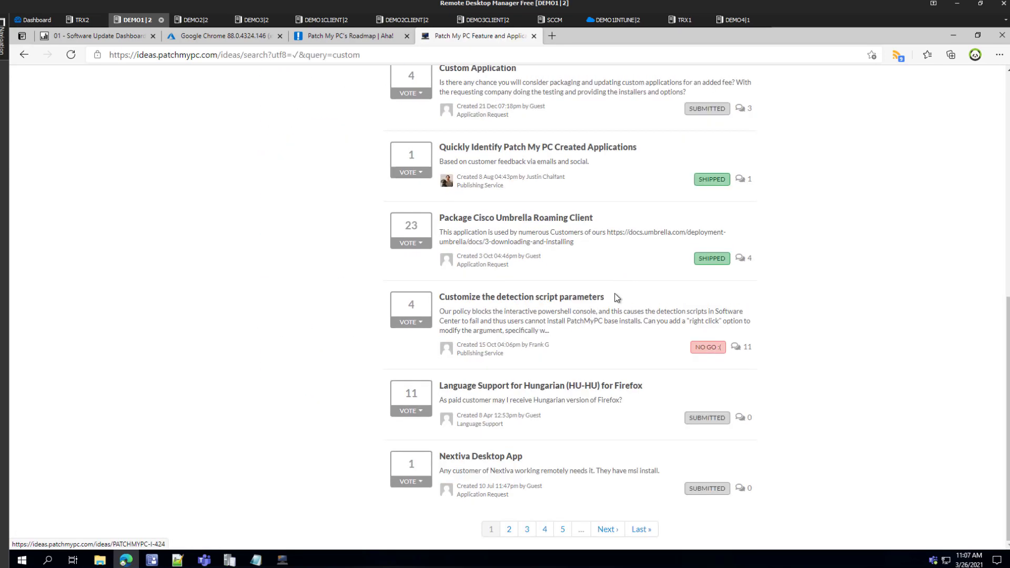
{"action": "scroll", "coordinate": [525, 224], "scroll_direction": "up", "scroll_amount": 1}
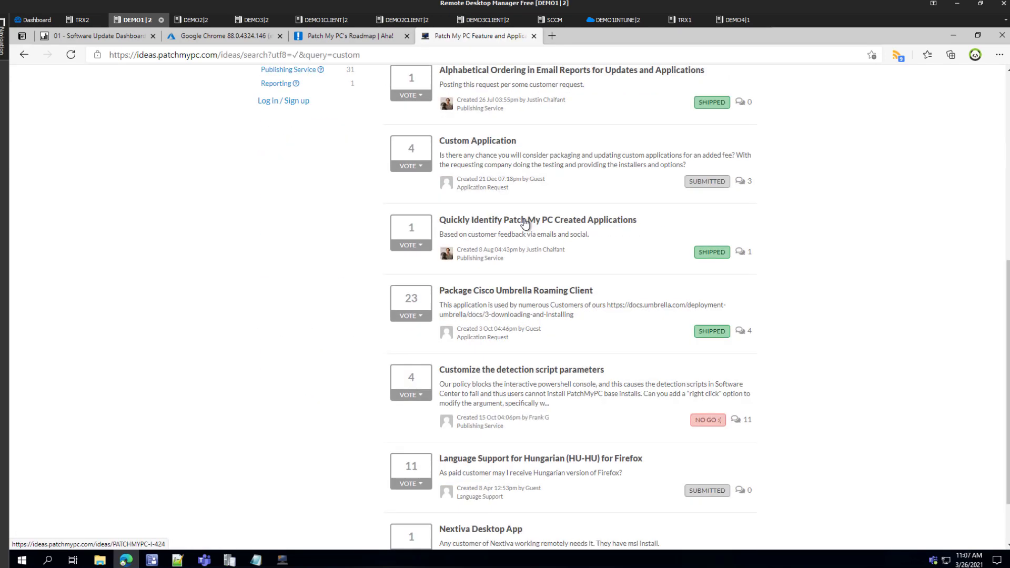
{"action": "scroll", "coordinate": [525, 224], "scroll_direction": "up", "scroll_amount": 6}
{"action": "left_click_drag", "start_coordinate": [709, 187], "coordinate": [441, 172]}
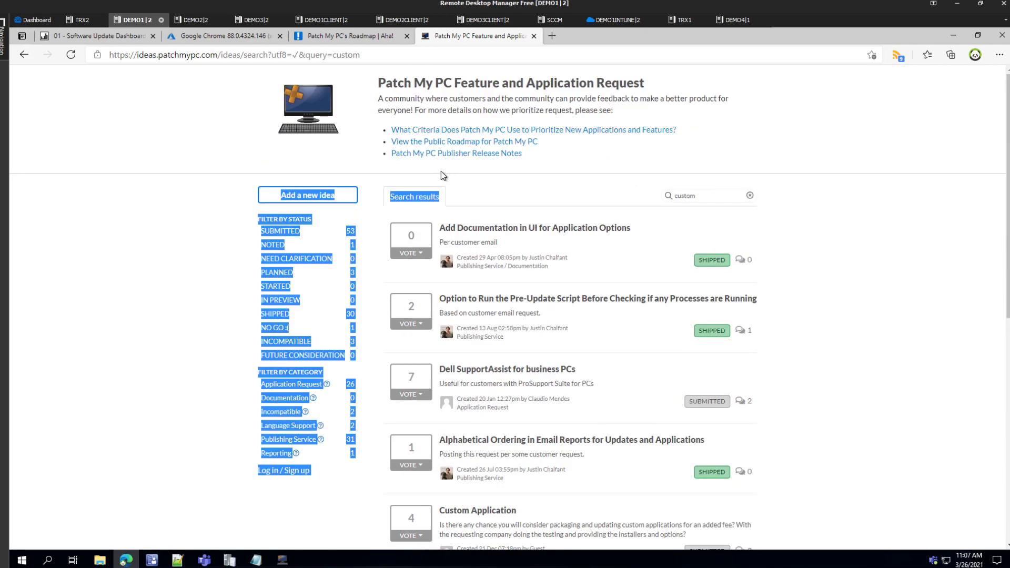
{"action": "left_click", "coordinate": [441, 171]}
Search the ideas for "create custom" and open the idea "Create custom patches similar to SCUP".
{"action": "double_click", "coordinate": [718, 196]}
{"action": "type", "text": "cre"}
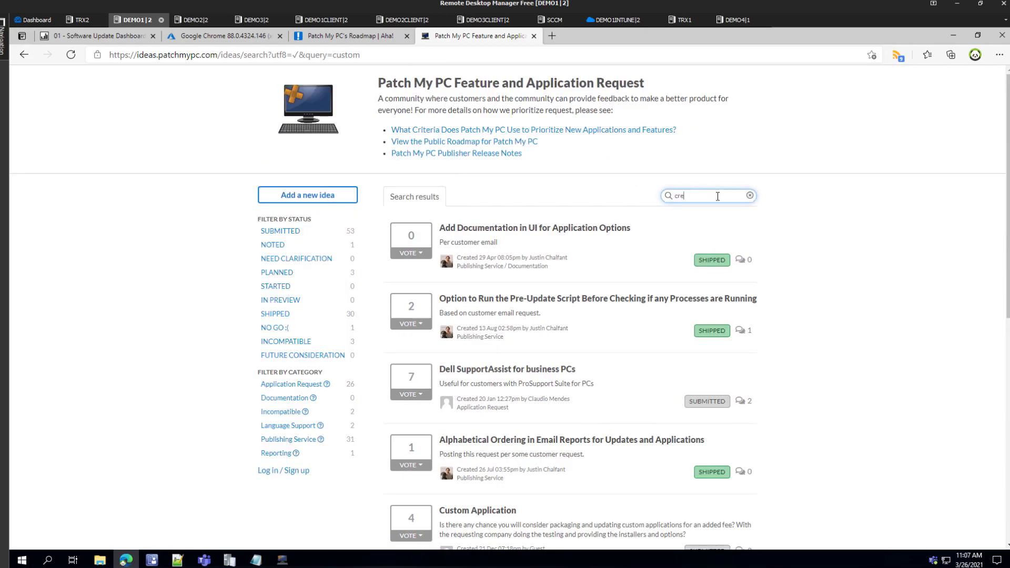
{"action": "type", "text": "ate custom"}
{"action": "key", "text": "Return"}
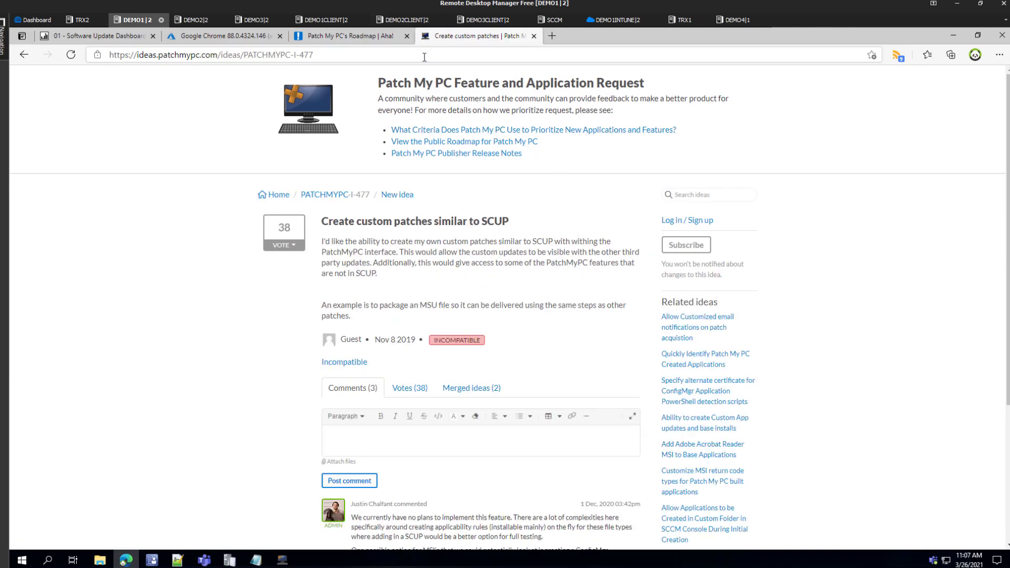
Select the web address of the "Create custom patches similar to SCUP" idea and check the Teams meeting window.
{"action": "left_click", "coordinate": [424, 57]}
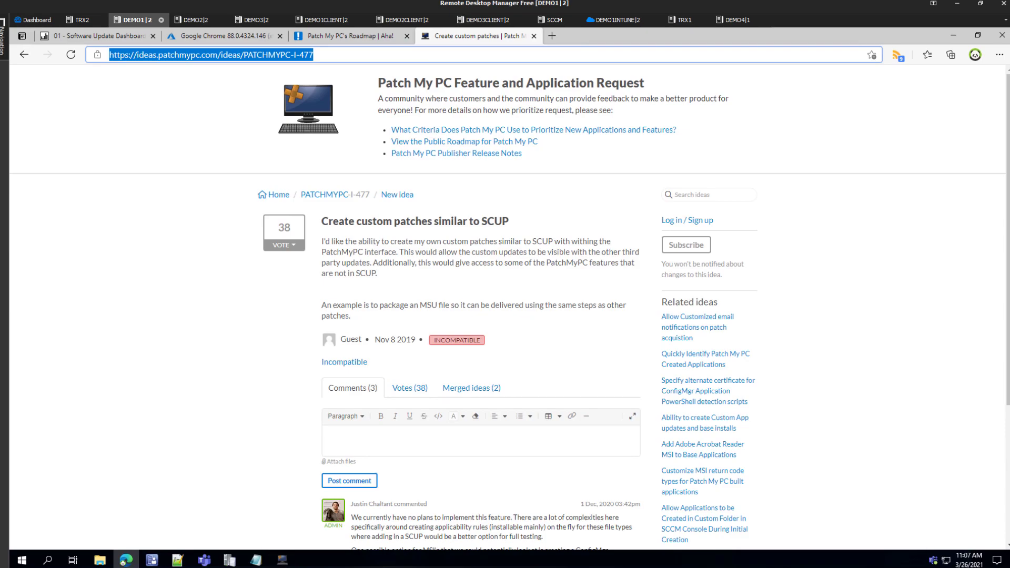
{"action": "left_click", "coordinate": [204, 560]}
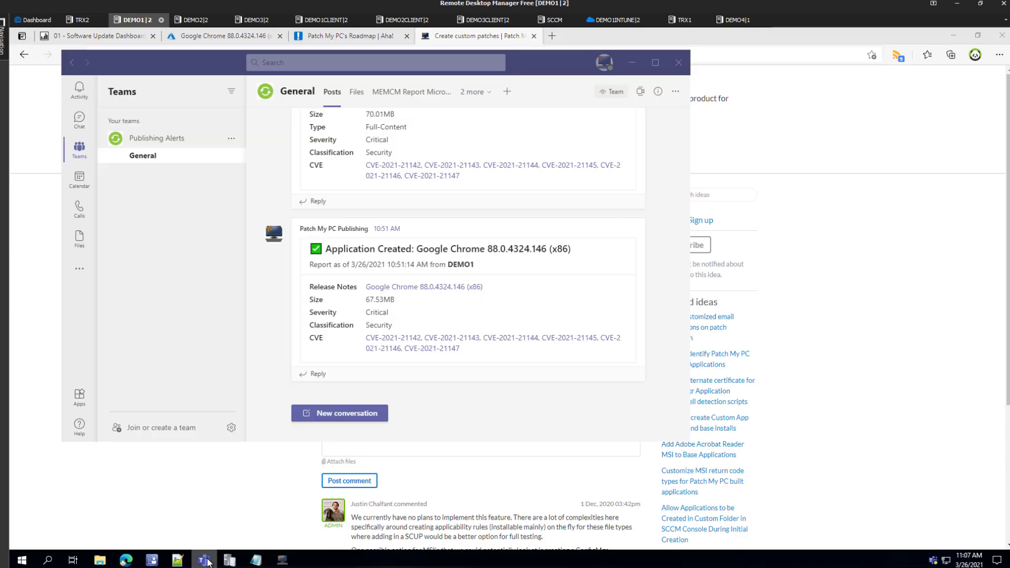
{"action": "left_click", "coordinate": [205, 560]}
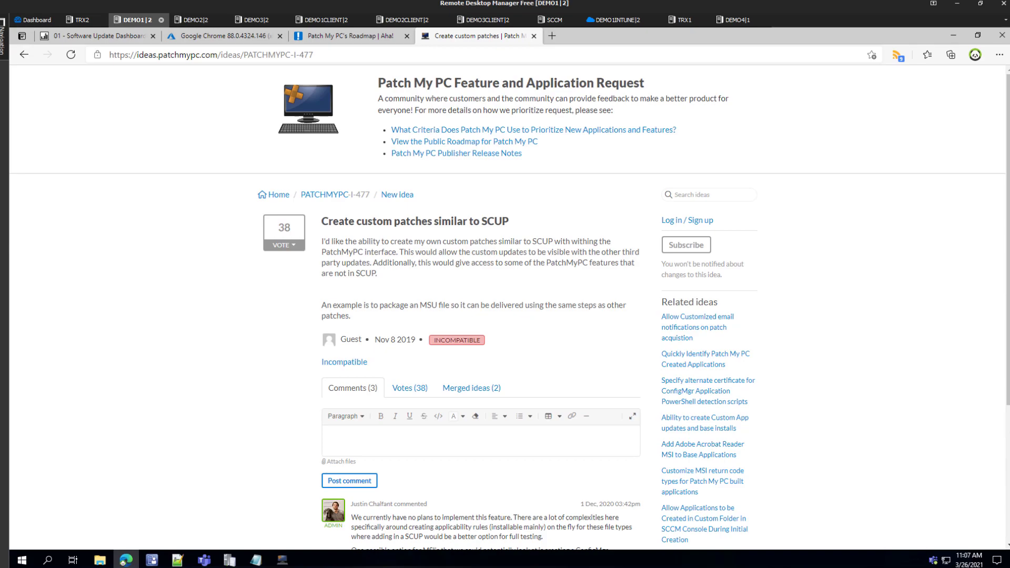
{"action": "key", "text": "alt+Tab"}
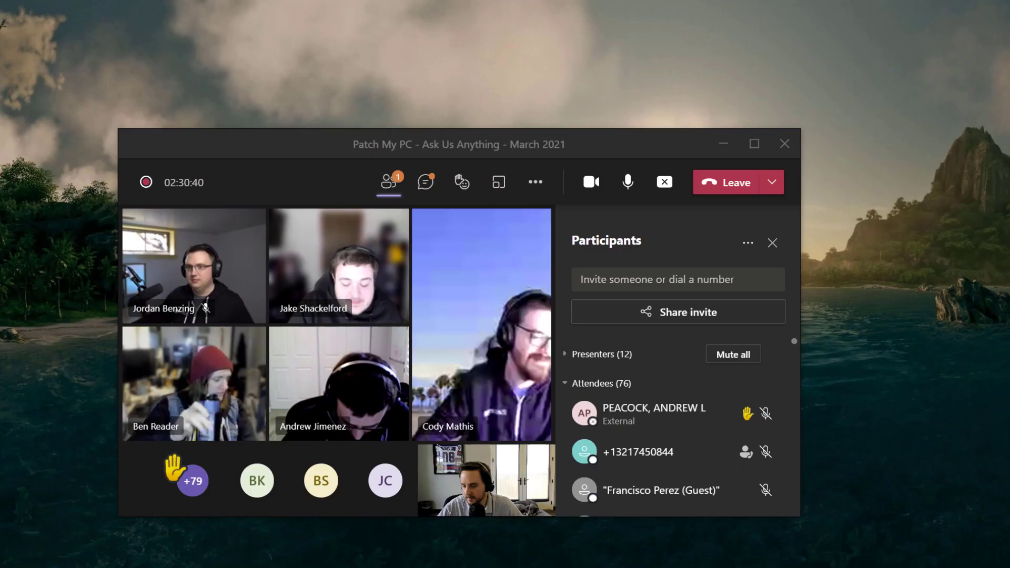
{"action": "key", "text": "alt+Tab"}
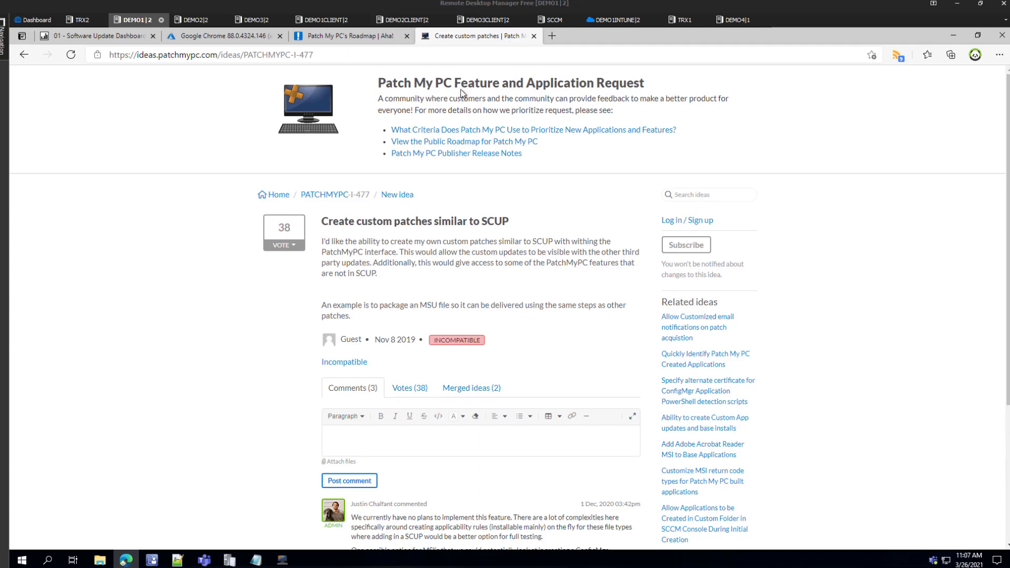
Revisit the roadmap briefly, return from the idea to the full PATCHMYPC ideas list and browse its trending requests.
{"action": "left_click", "coordinate": [370, 38]}
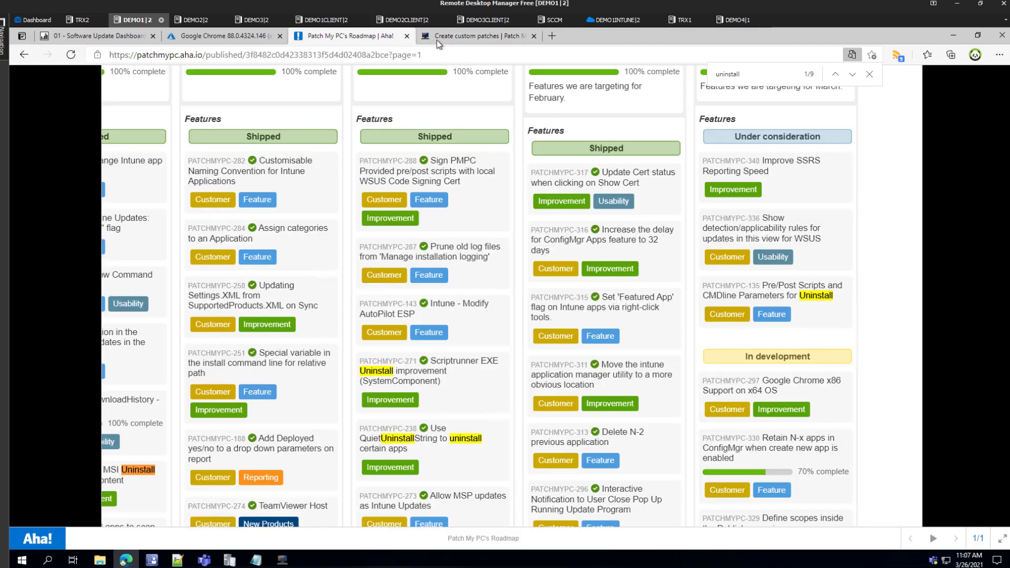
{"action": "left_click", "coordinate": [479, 35]}
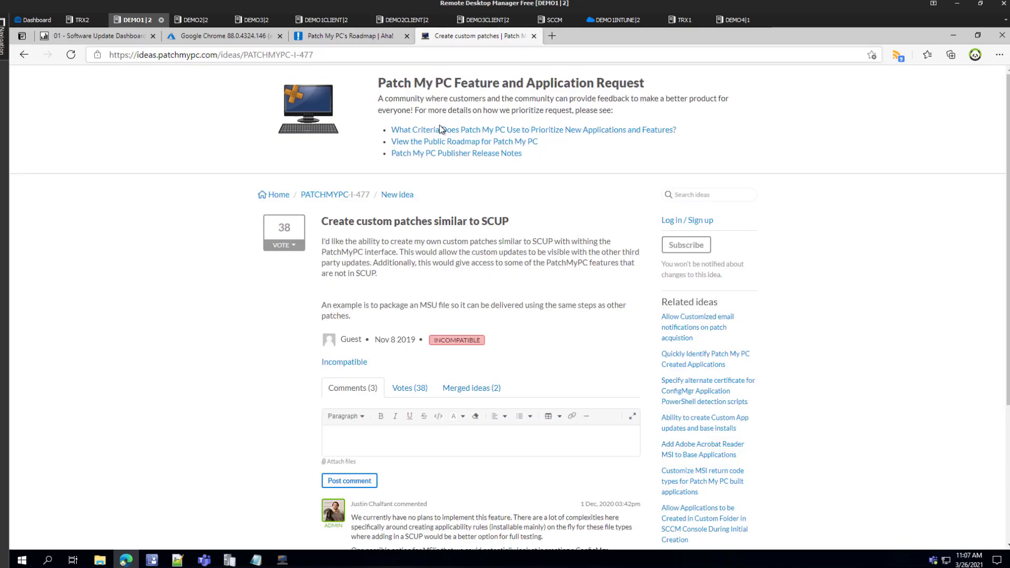
{"action": "left_click", "coordinate": [337, 195]}
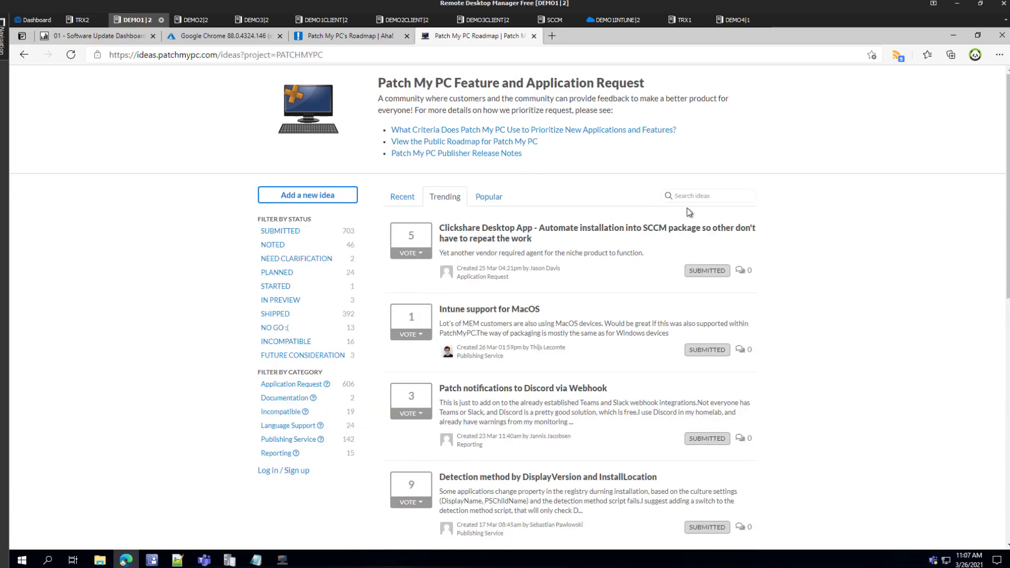
{"action": "left_click", "coordinate": [708, 199]}
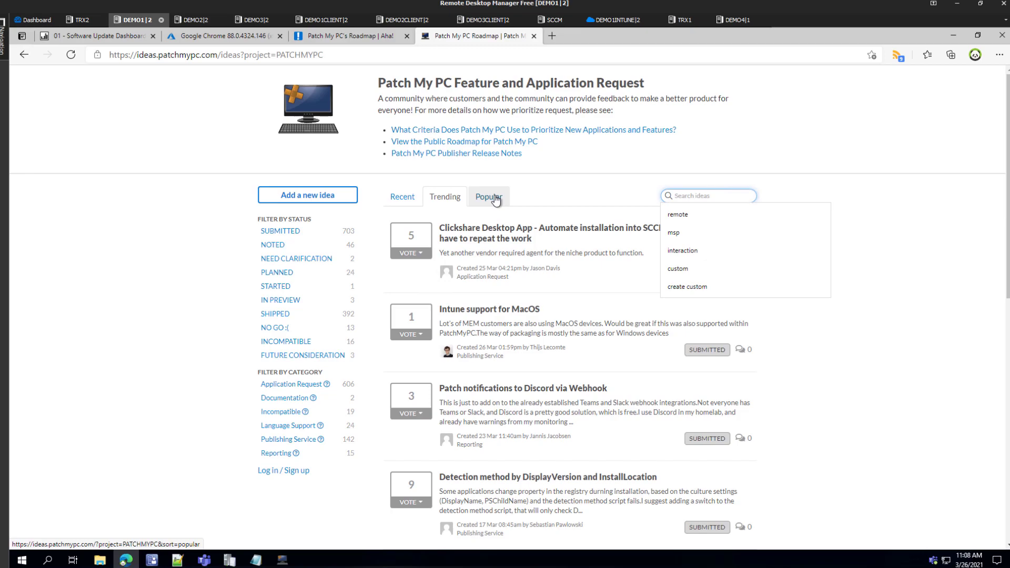
{"action": "scroll", "coordinate": [273, 300], "scroll_direction": "down", "scroll_amount": 3}
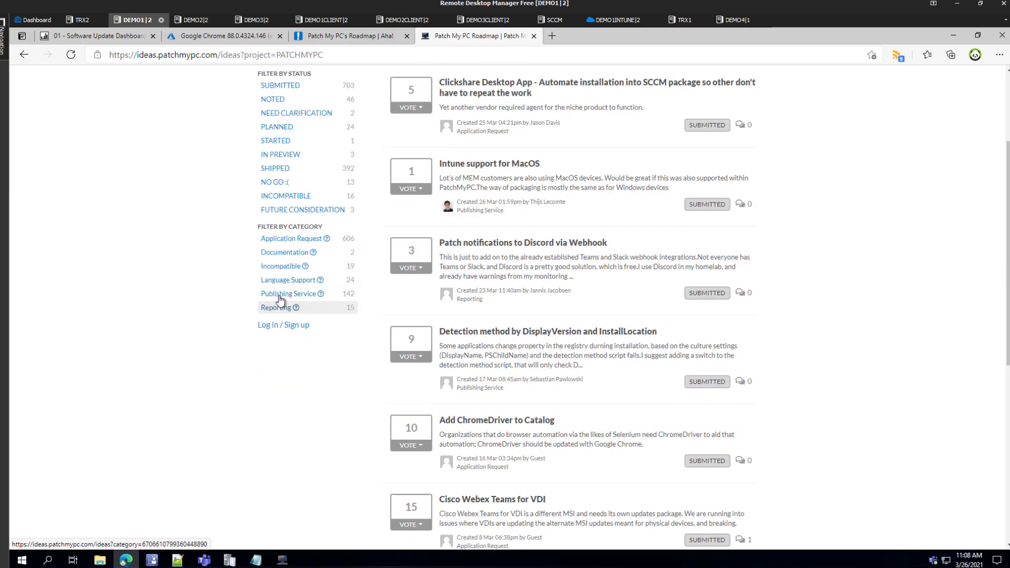
{"action": "scroll", "coordinate": [280, 299], "scroll_direction": "down", "scroll_amount": 7}
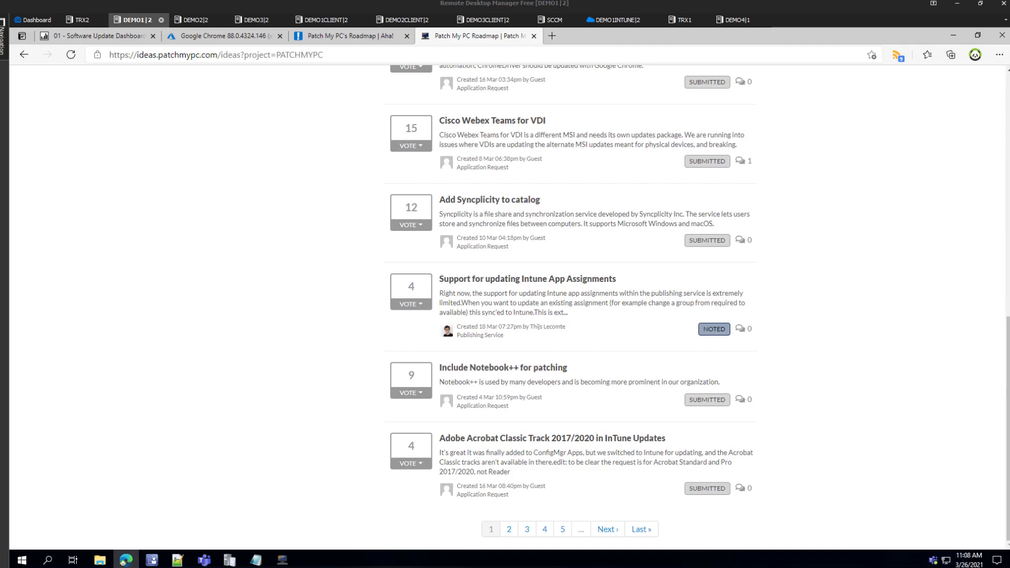
Bring the Teams meeting window over the ideas page, enlarge it and reposition it to show the participants.
{"action": "key", "text": "alt+Tab"}
{"action": "left_click_drag", "start_coordinate": [810, 179], "coordinate": [623, 108]}
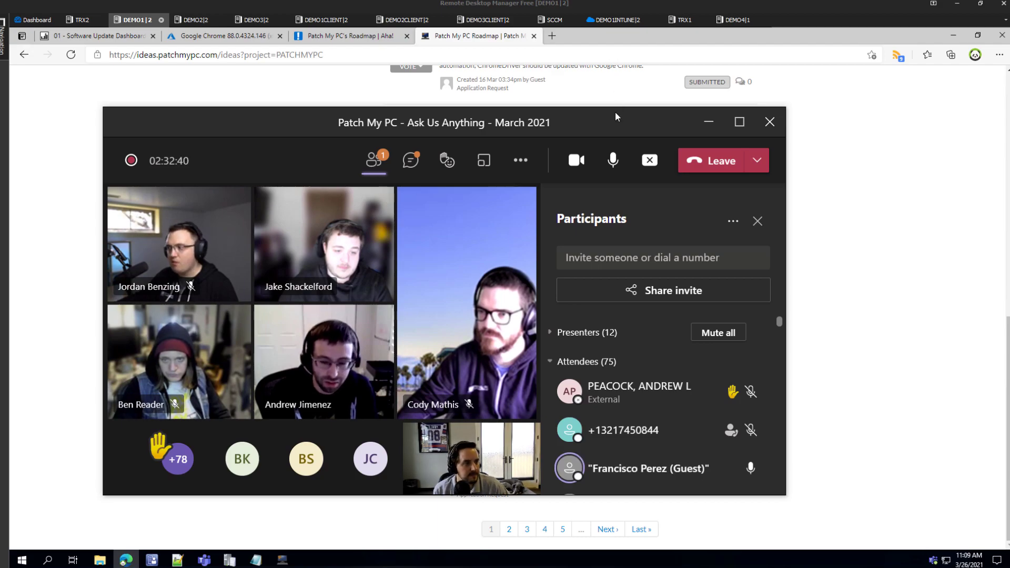
{"action": "left_click_drag", "start_coordinate": [615, 115], "coordinate": [584, 32]}
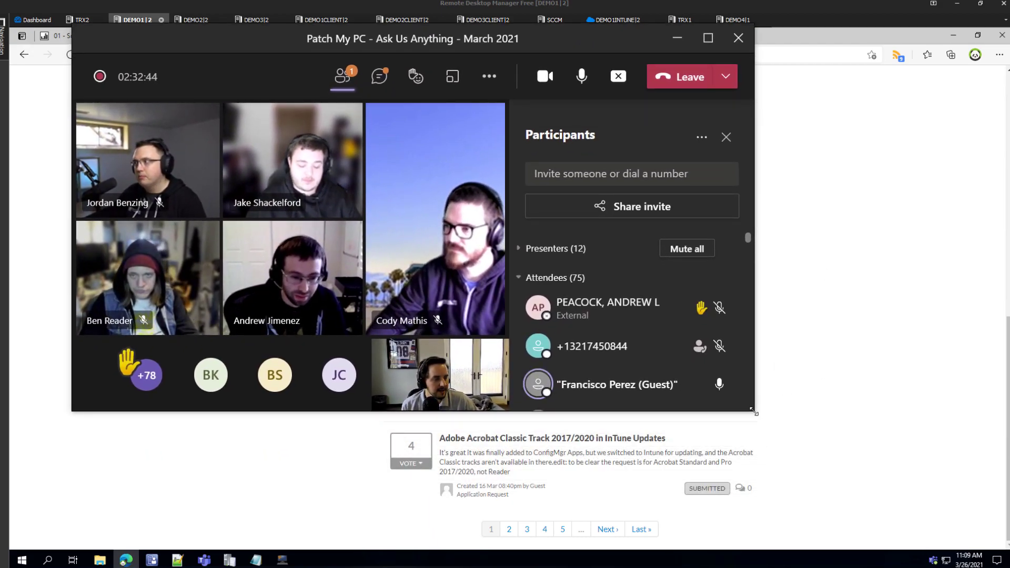
{"action": "left_click_drag", "start_coordinate": [754, 411], "coordinate": [898, 501]}
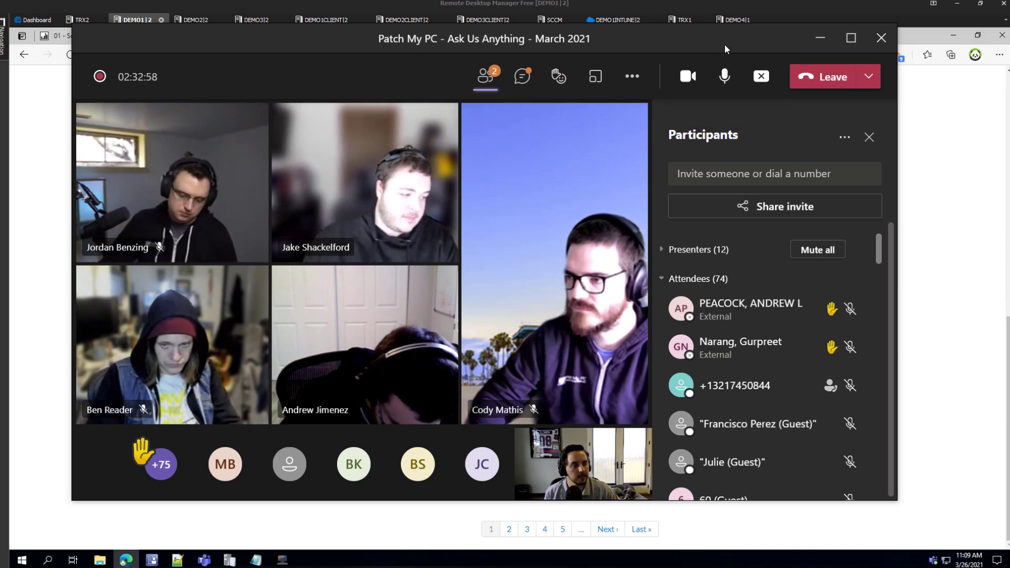
{"action": "left_click_drag", "start_coordinate": [725, 45], "coordinate": [684, 70]}
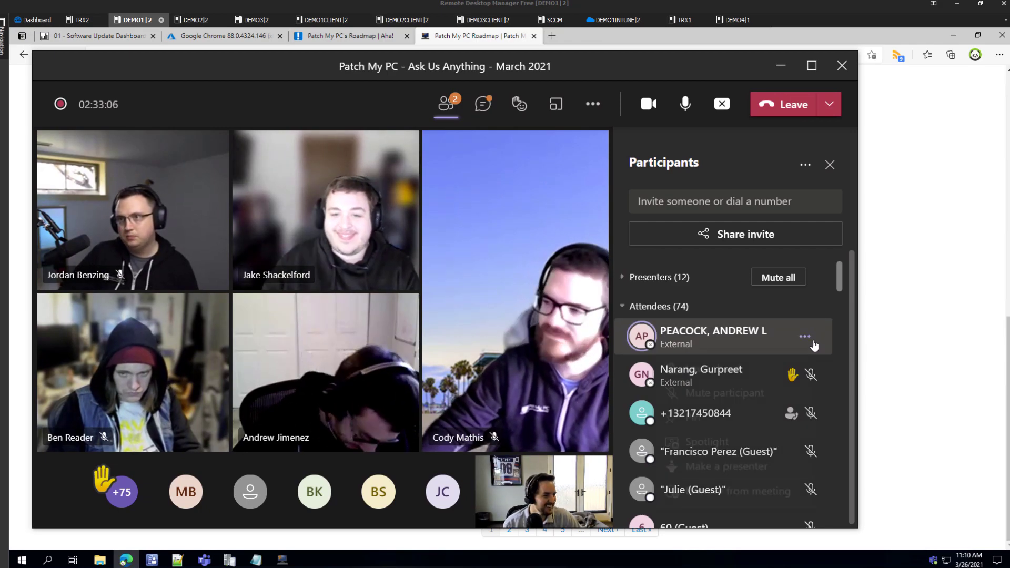
Lower the raised hand of the first external attendee and move the meeting window off the shared screen.
{"action": "left_click", "coordinate": [805, 337]}
{"action": "left_click", "coordinate": [759, 368]}
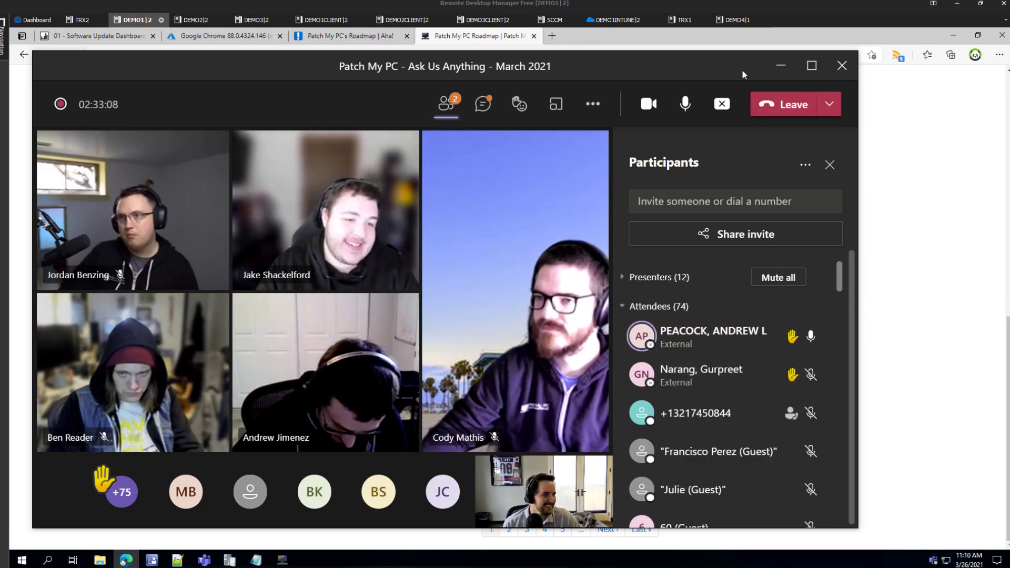
{"action": "left_click_drag", "start_coordinate": [734, 64], "coordinate": [0, 84]}
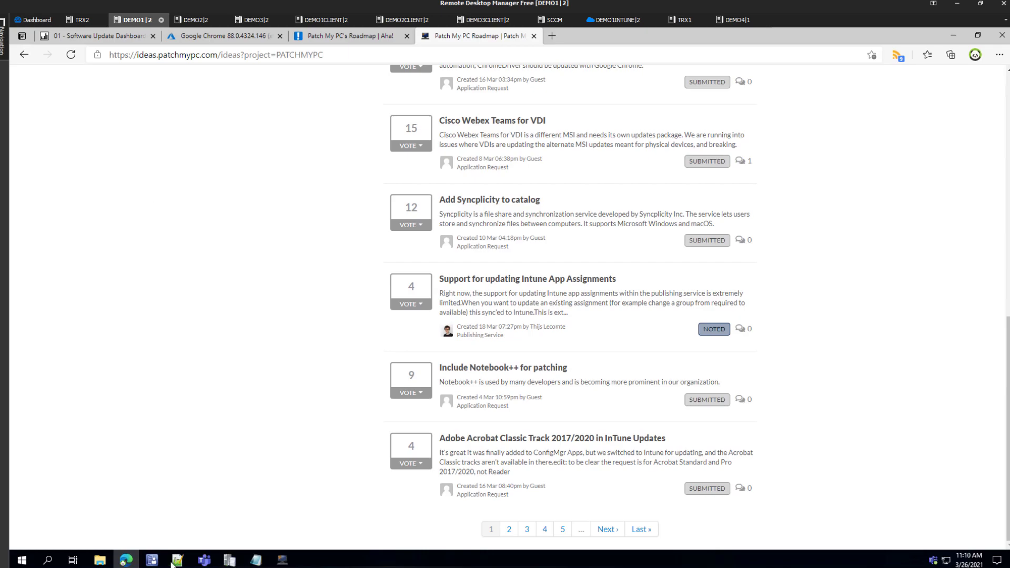
Switch to the Configuration Manager console's Applications list, check the meeting participants and move the meeting window off the shared screen.
{"action": "left_click", "coordinate": [151, 561]}
{"action": "left_click", "coordinate": [108, 518]}
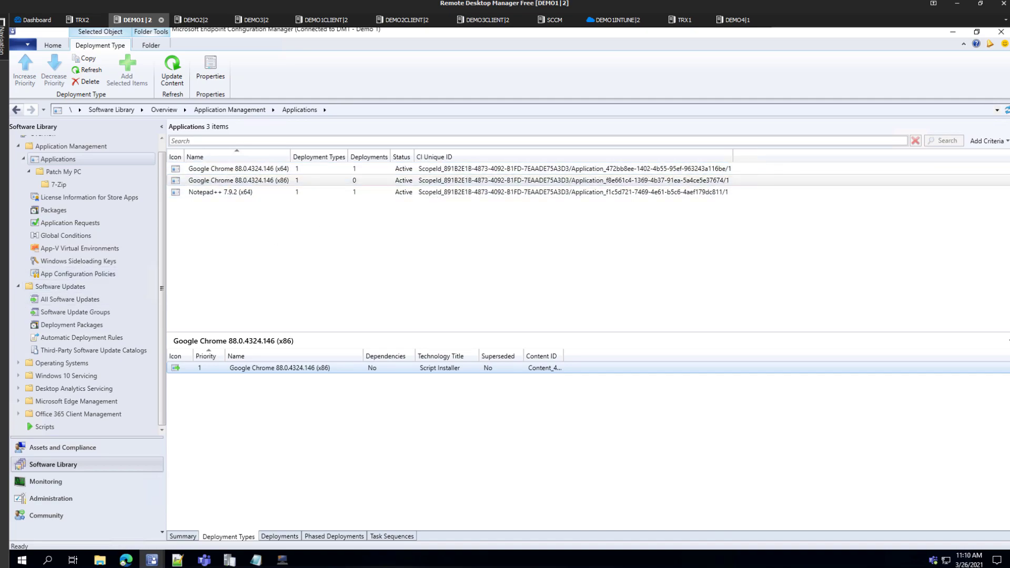
{"action": "left_click_drag", "start_coordinate": [0, 131], "coordinate": [627, 69]}
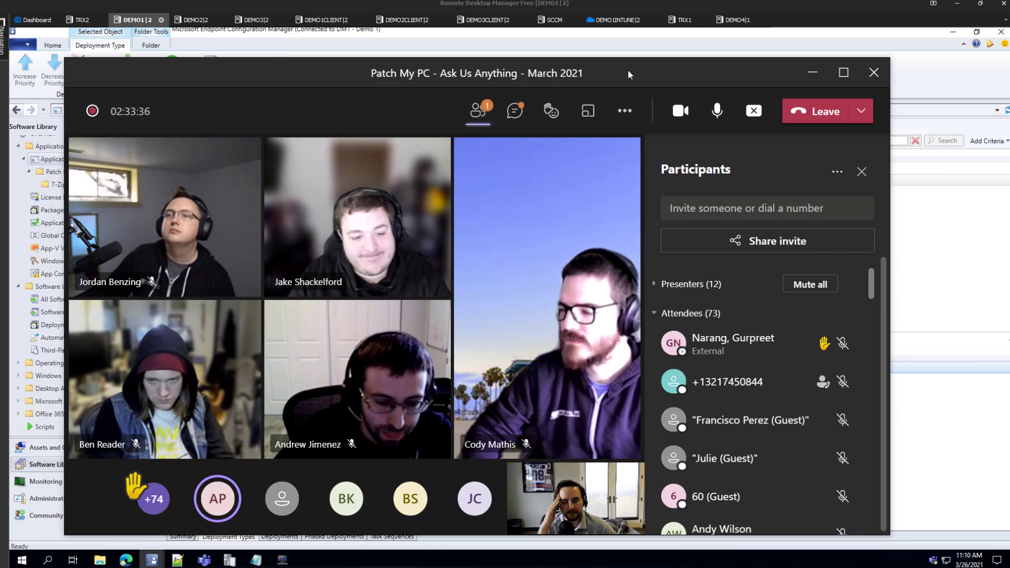
{"action": "left_click_drag", "start_coordinate": [628, 73], "coordinate": [1009, 53]}
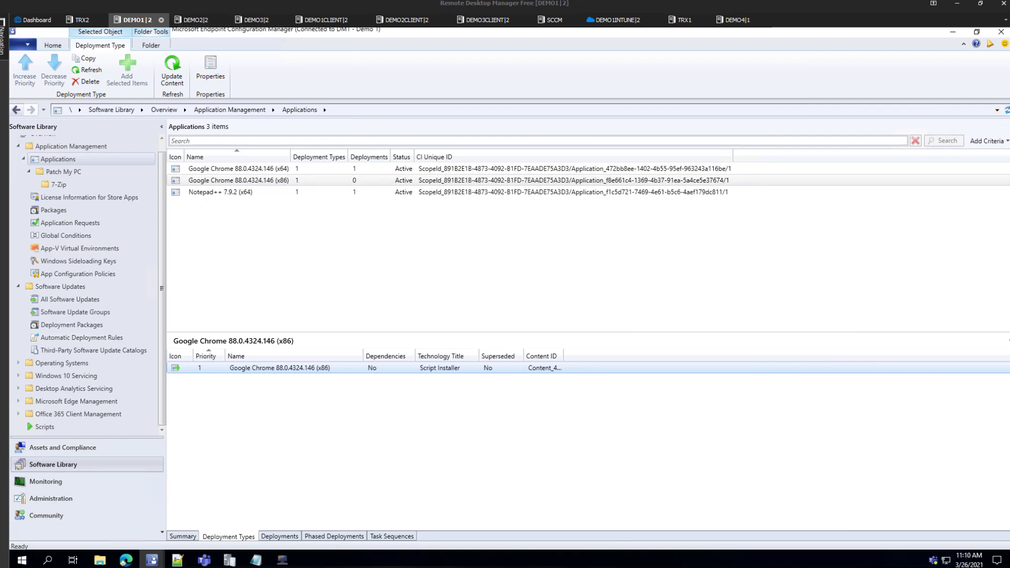
Close the leftover ConfigMgr Apps Options dialog, bring up the Patch My PC Publishing Settings and show the third-party updates products.
{"action": "mouse_move", "coordinate": [284, 561]}
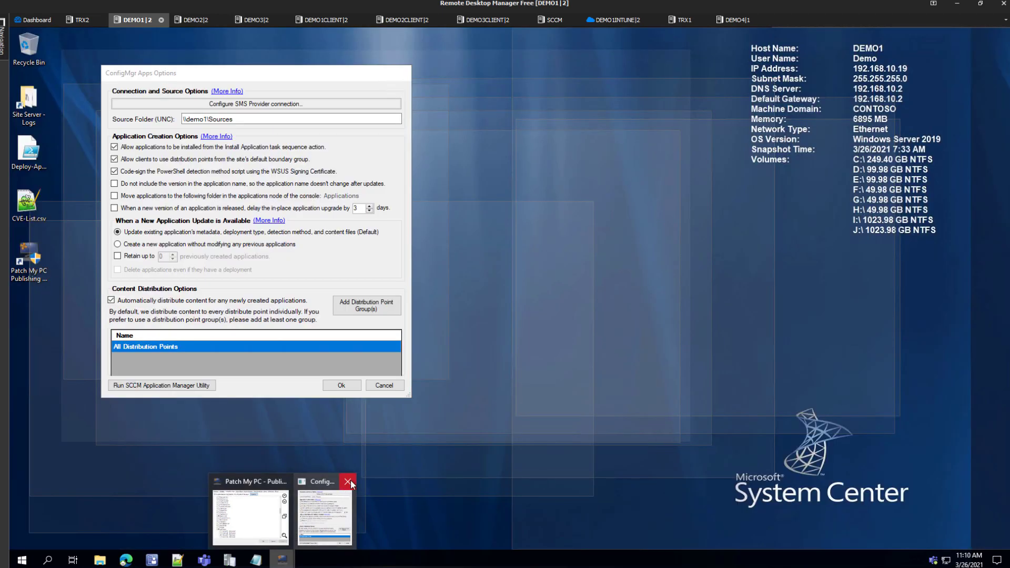
{"action": "left_click", "coordinate": [347, 481]}
{"action": "left_click", "coordinate": [265, 536]}
{"action": "left_click", "coordinate": [110, 107]}
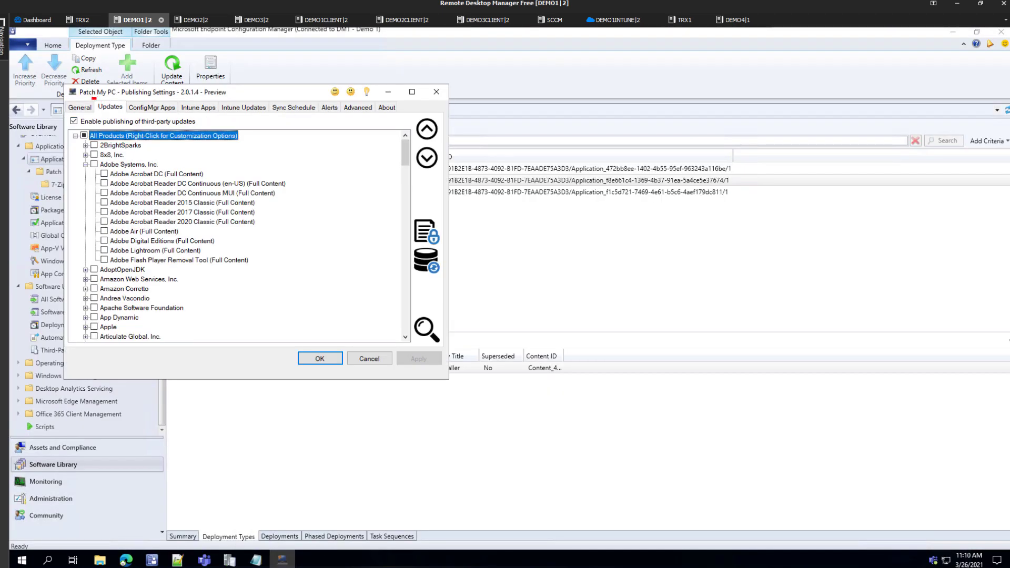
{"action": "mouse_move", "coordinate": [92, 97]}
{"action": "left_mouse_down"}
{"action": "mouse_move", "coordinate": [124, 114]}
{"action": "mouse_move", "coordinate": [83, 63]}
{"action": "left_mouse_up"}
{"action": "key", "text": "Escape"}
Open the ConfigMgr Apps options, outline the connection and source settings on screen, clear the marks and close the options without saving.
{"action": "left_click", "coordinate": [111, 80]}
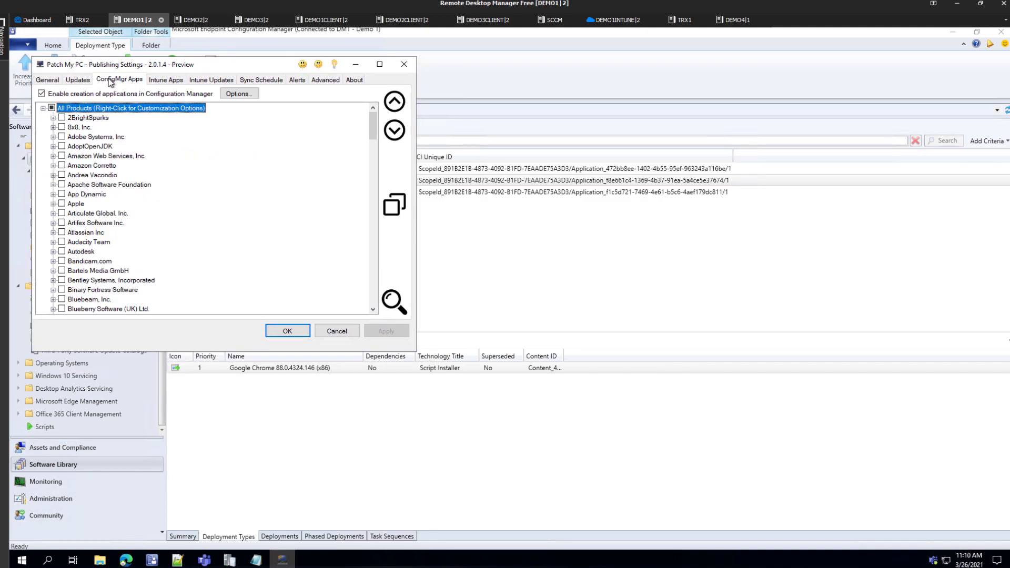
{"action": "left_click", "coordinate": [240, 93]}
{"action": "left_click_drag", "start_coordinate": [235, 49], "coordinate": [327, 134]}
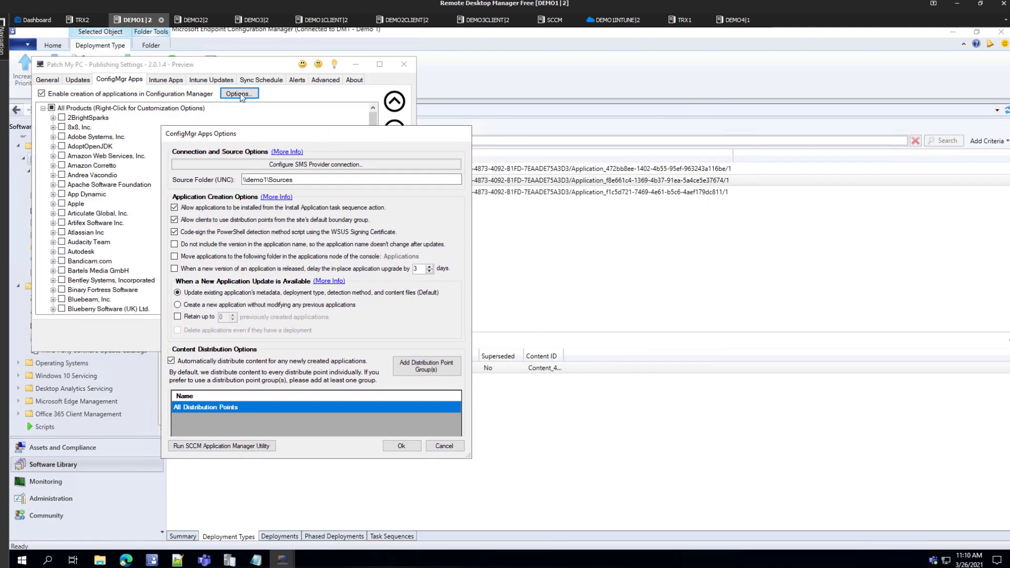
{"action": "left_click_drag", "start_coordinate": [92, 73], "coordinate": [145, 85]}
{"action": "left_click_drag", "start_coordinate": [159, 125], "coordinate": [473, 190]}
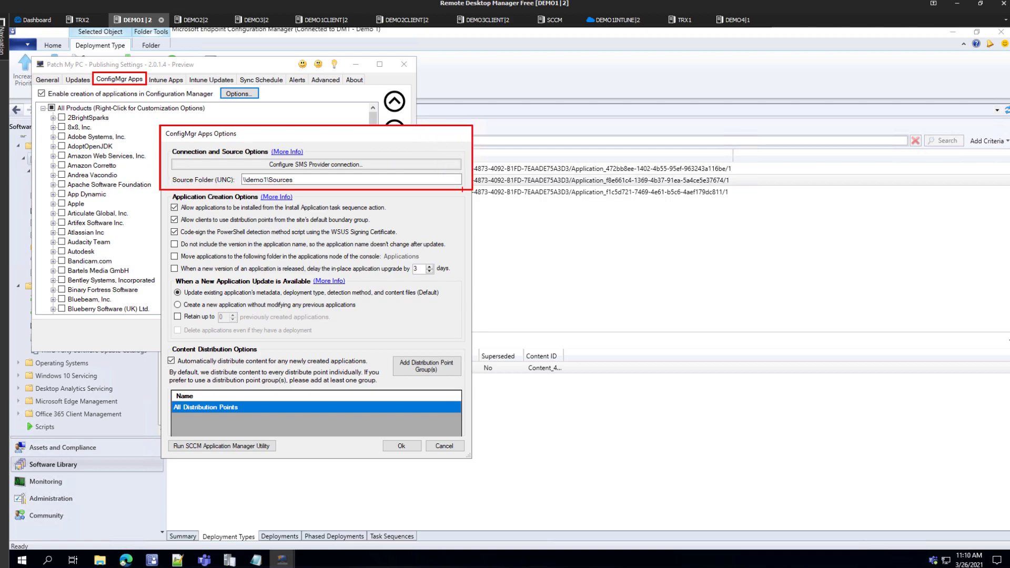
{"action": "key", "text": "Escape"}
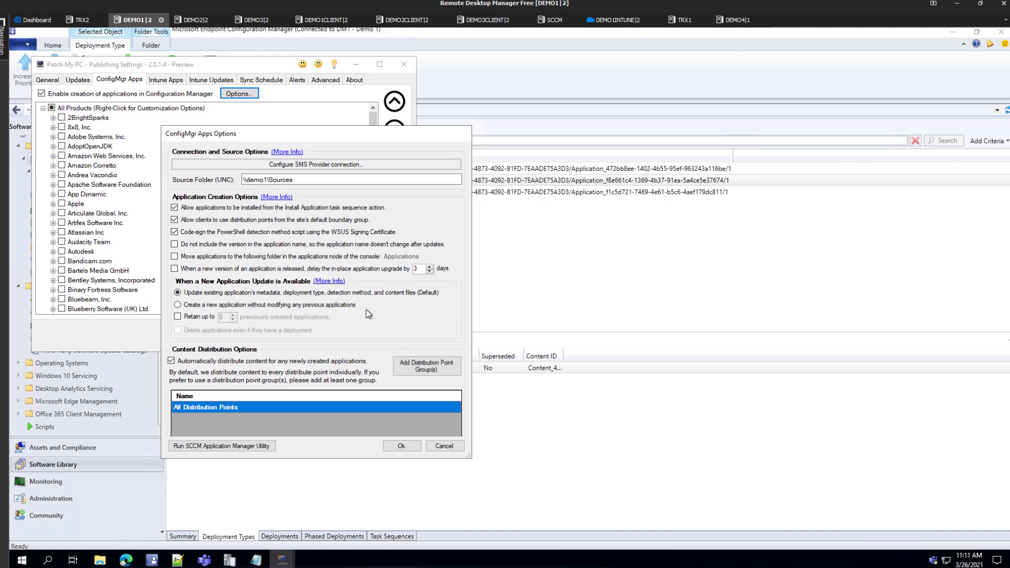
{"action": "left_click", "coordinate": [444, 446]}
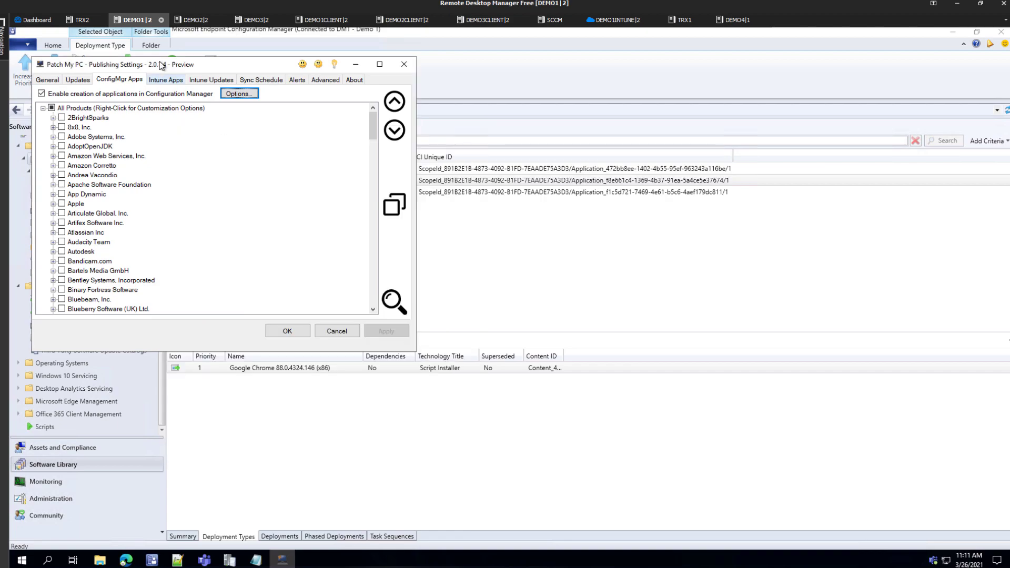
Return to the third-party updates product list and reposition the Publishing Settings window over the console.
{"action": "left_click", "coordinate": [78, 79]}
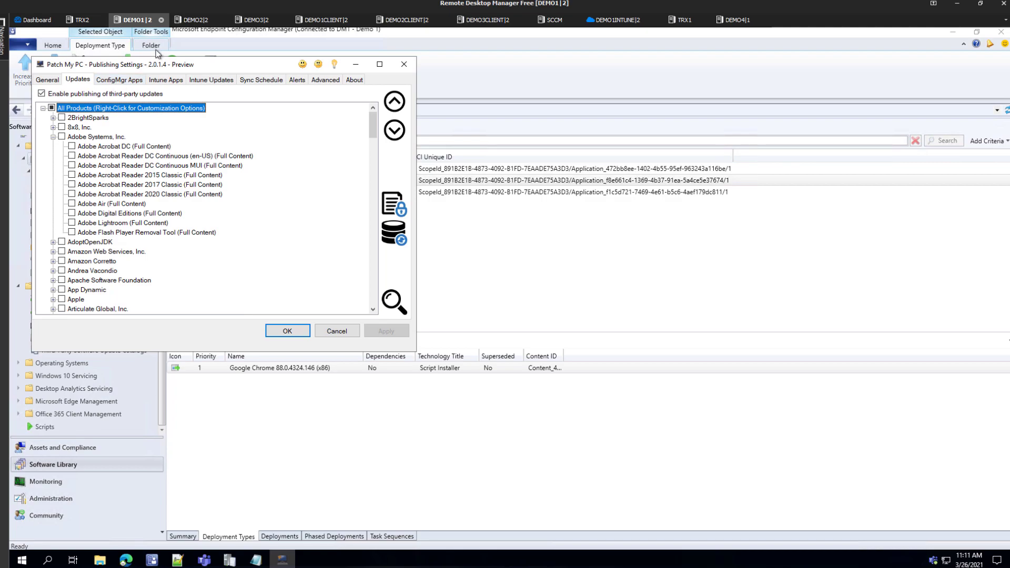
{"action": "left_click_drag", "start_coordinate": [166, 59], "coordinate": [174, 84]}
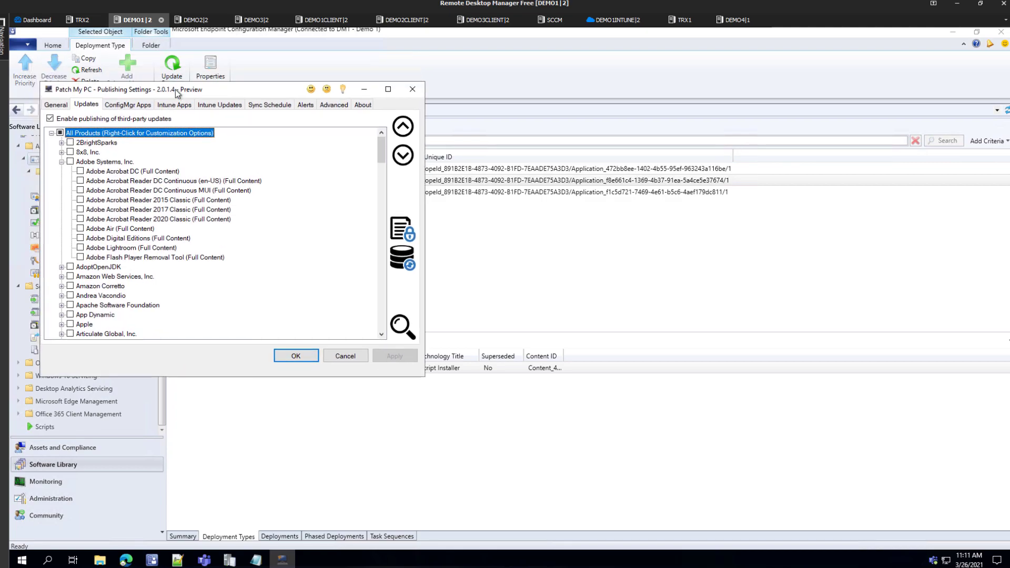
{"action": "left_click", "coordinate": [83, 108]}
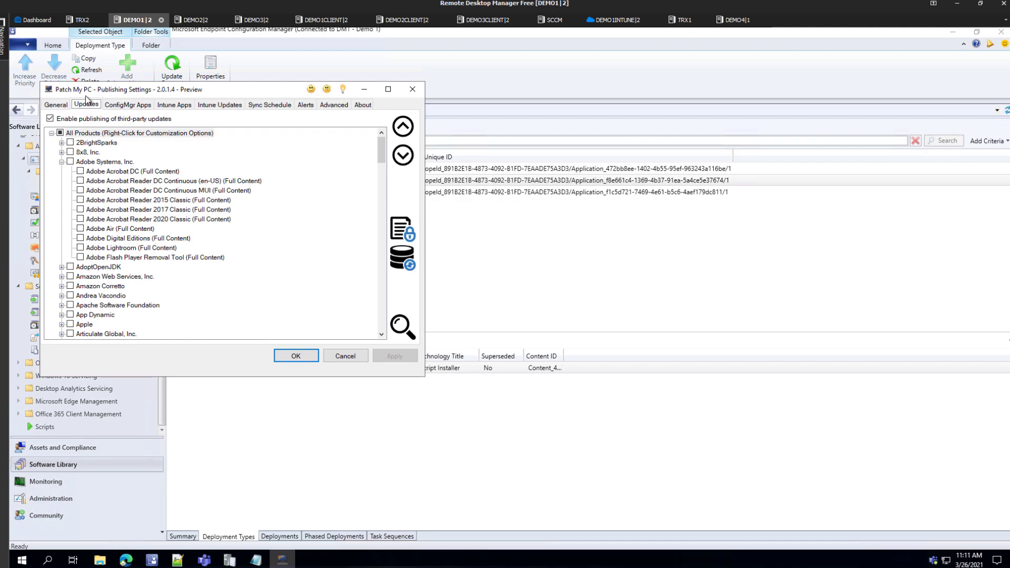
{"action": "left_click_drag", "start_coordinate": [88, 94], "coordinate": [96, 145]}
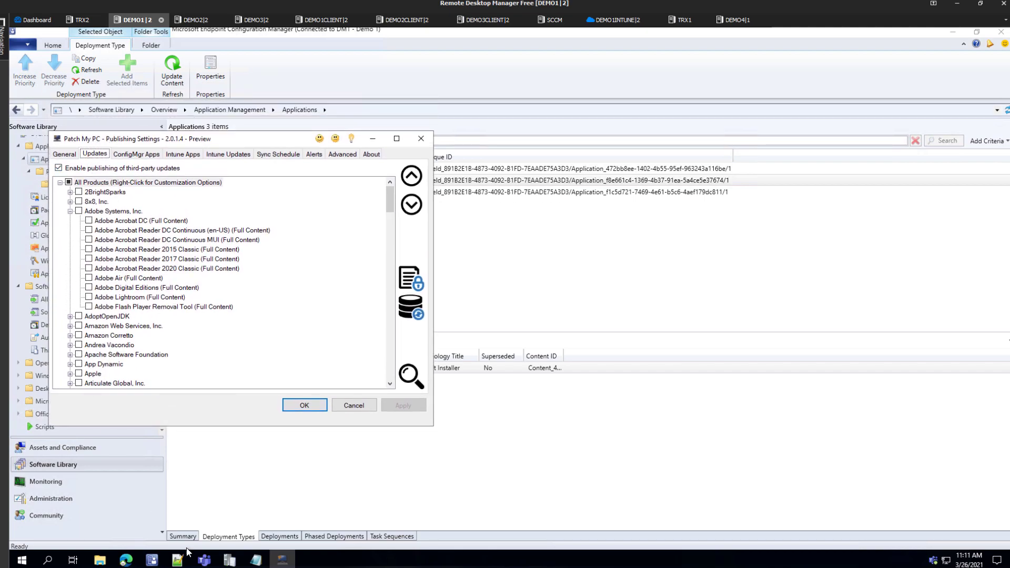
Switch to the ideas portal in the browser, search the ideas for "remotely manage" with the spelling corrected, and look through the results.
{"action": "left_click", "coordinate": [126, 559]}
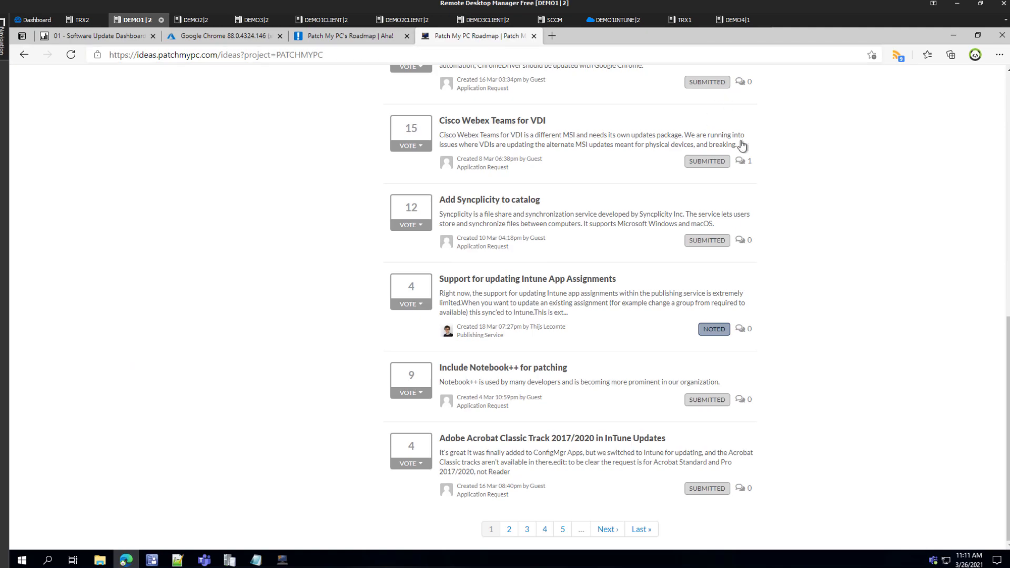
{"action": "left_click", "coordinate": [699, 195]}
{"action": "type", "text": "remote"}
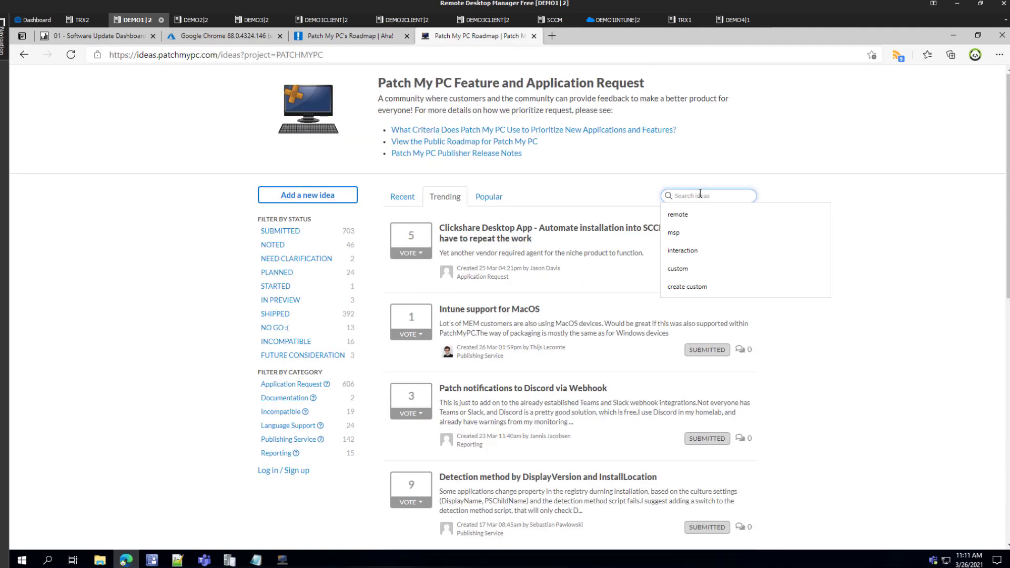
{"action": "type", "text": "py"}
{"action": "key", "text": "ctrl+a"}
{"action": "type", "text": "re"}
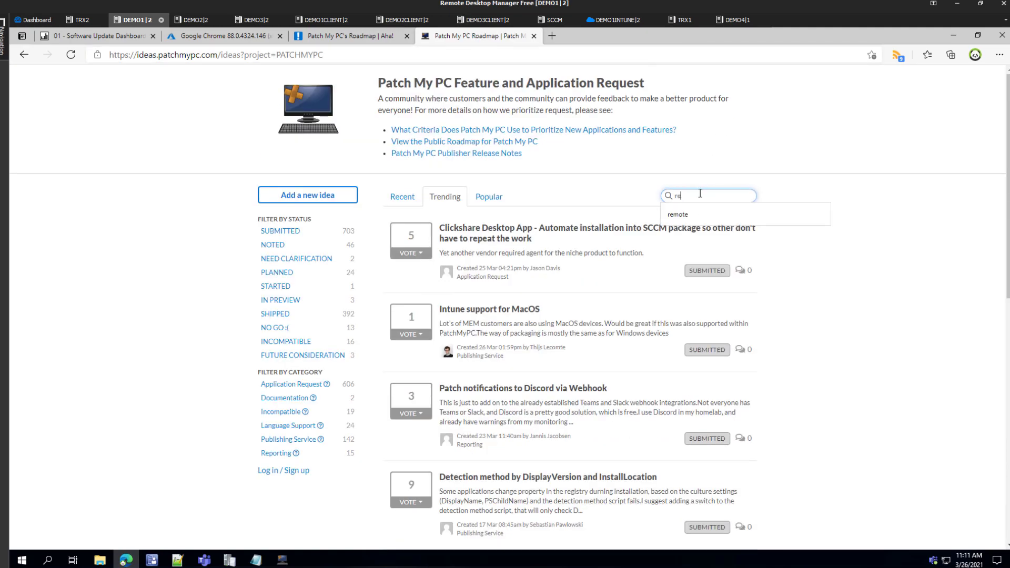
{"action": "type", "text": "motep"}
{"action": "key", "text": "ctrl+a"}
{"action": "type", "text": "remote"}
{"action": "type", "text": "y ea"}
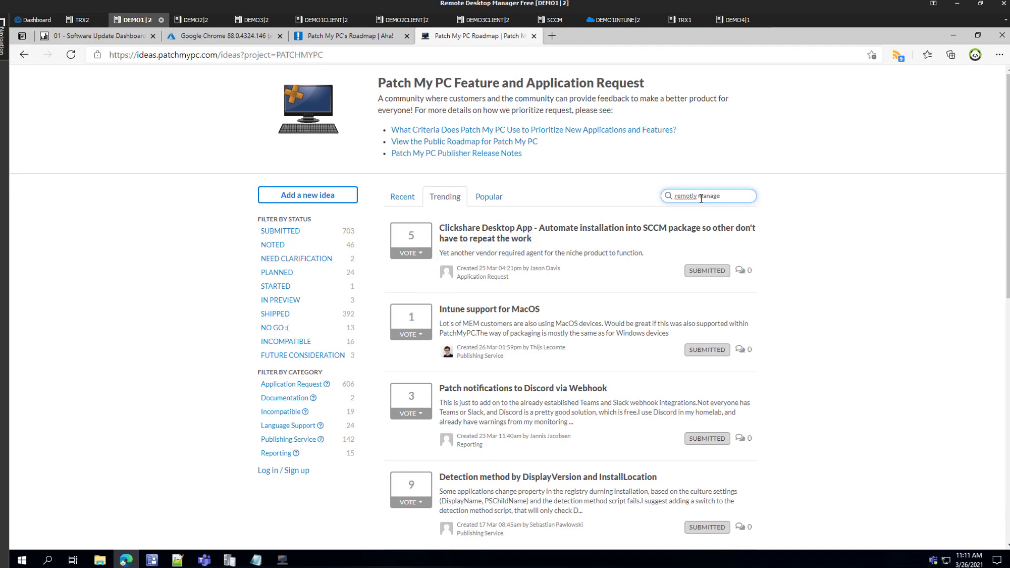
{"action": "right_click", "coordinate": [699, 199]}
{"action": "right_click", "coordinate": [680, 196]}
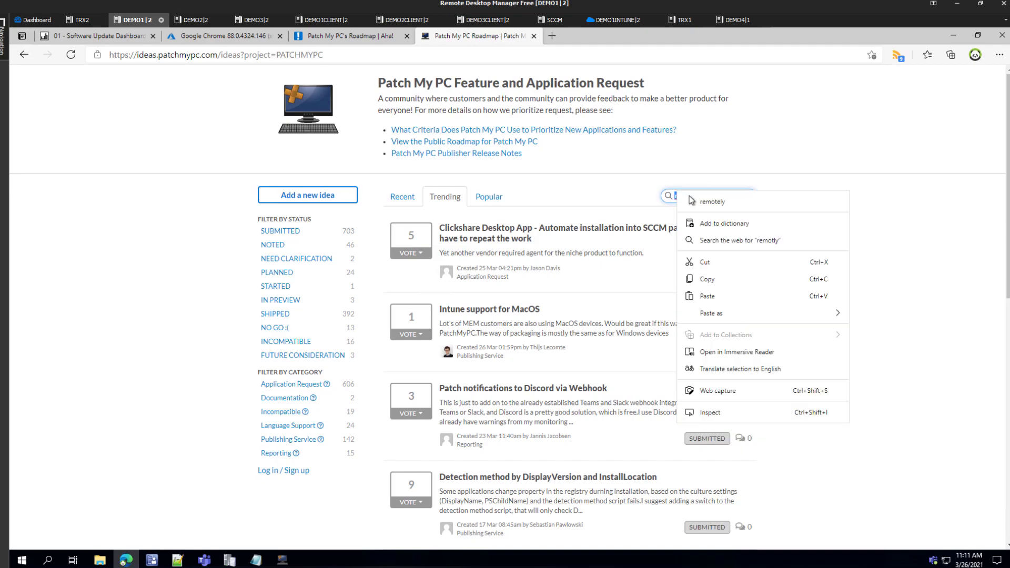
{"action": "left_click", "coordinate": [722, 201]}
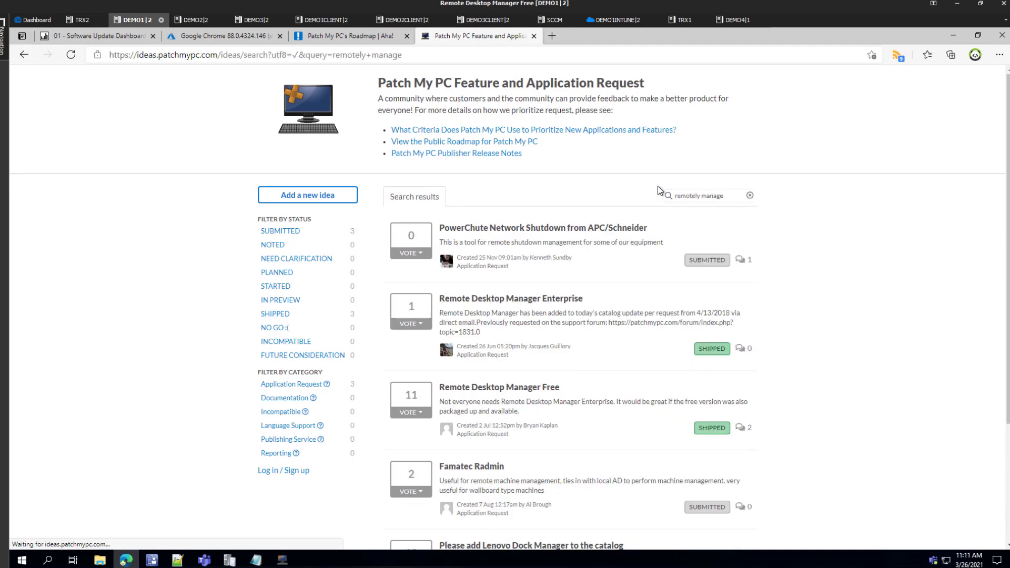
{"action": "scroll", "coordinate": [554, 354], "scroll_direction": "down", "scroll_amount": 3}
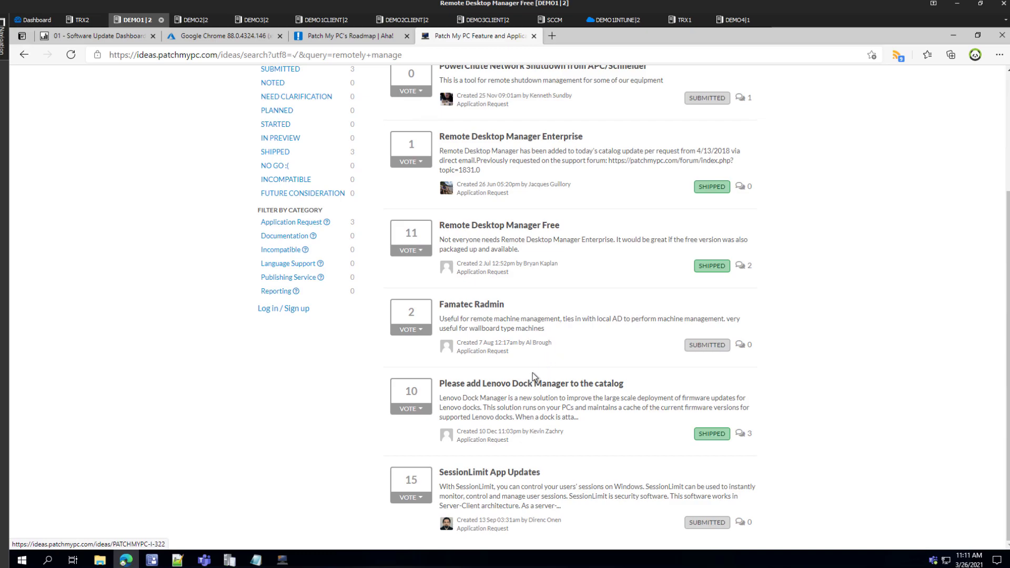
{"action": "scroll", "coordinate": [532, 373], "scroll_direction": "up", "scroll_amount": 5}
{"action": "scroll", "coordinate": [532, 379], "scroll_direction": "down", "scroll_amount": 5}
{"action": "scroll", "coordinate": [424, 415], "scroll_direction": "up", "scroll_amount": 3}
Search the ideas for "remote", open the page 2 idea on remotely changing Publishing Service settings from another device, and select its web address.
{"action": "key", "text": "ctrl+a"}
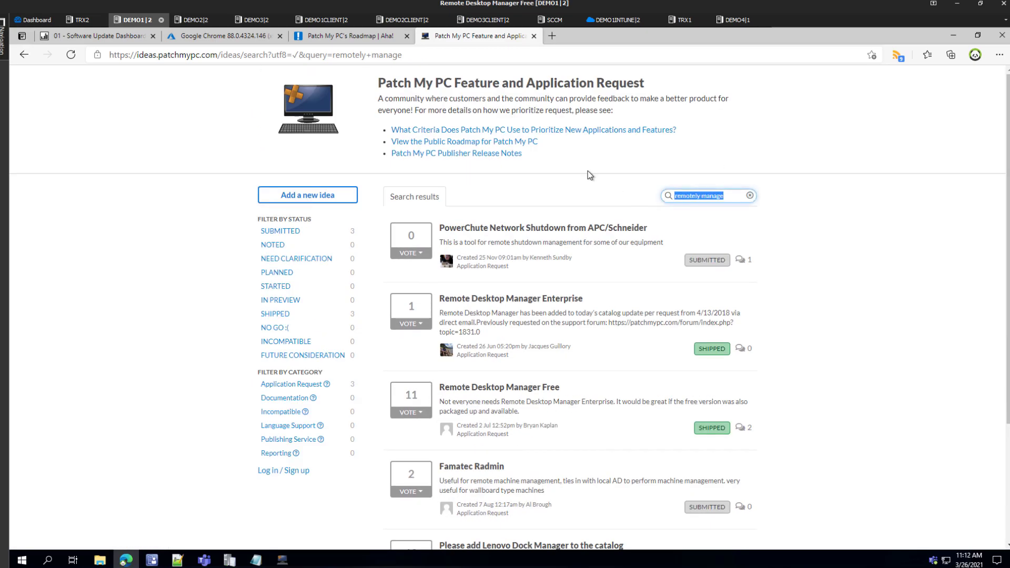
{"action": "type", "text": "remote"}
{"action": "key", "text": "Return"}
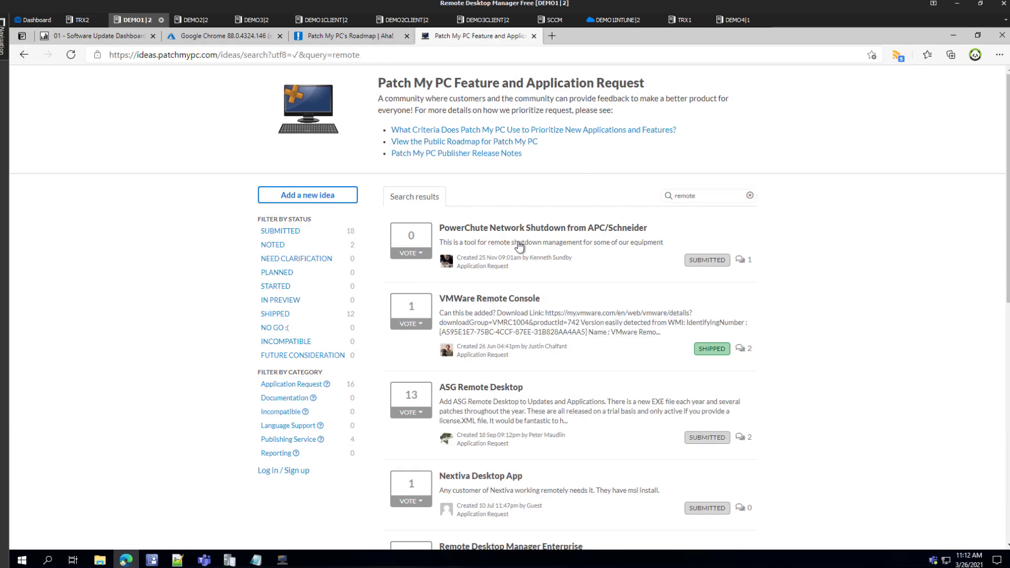
{"action": "scroll", "coordinate": [524, 247], "scroll_direction": "down", "scroll_amount": 10}
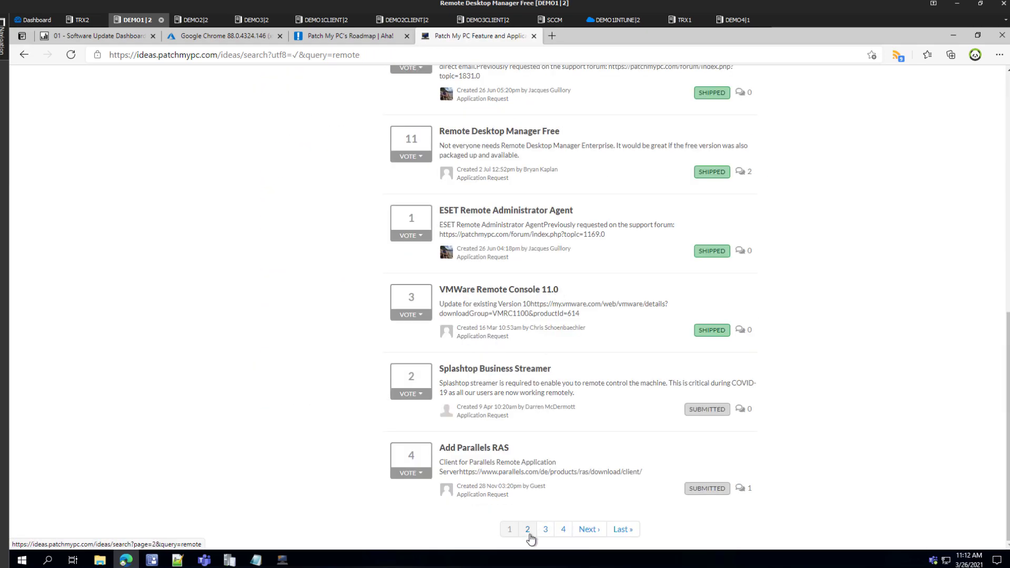
{"action": "left_click", "coordinate": [527, 529]}
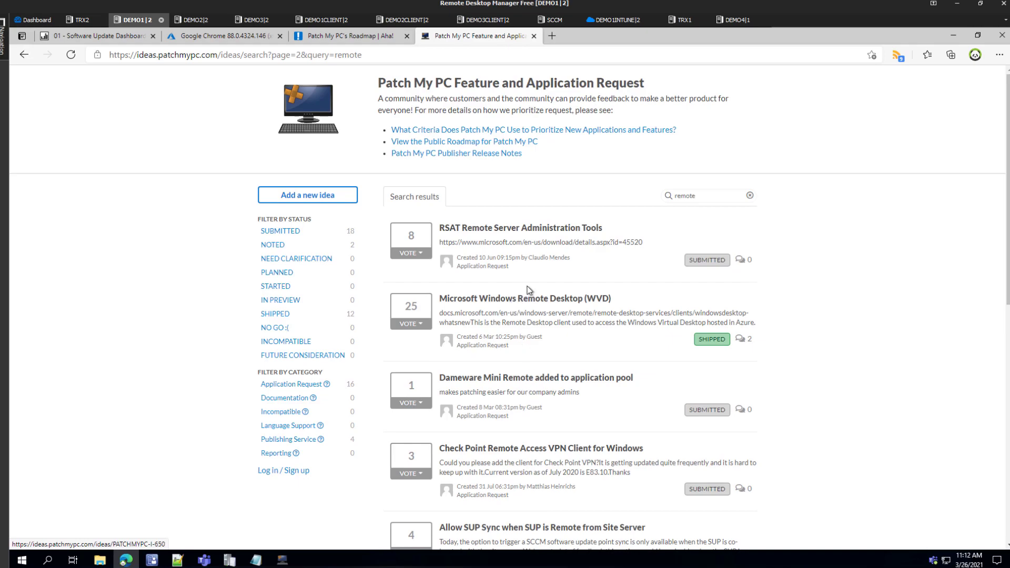
{"action": "scroll", "coordinate": [548, 302], "scroll_direction": "down", "scroll_amount": 4}
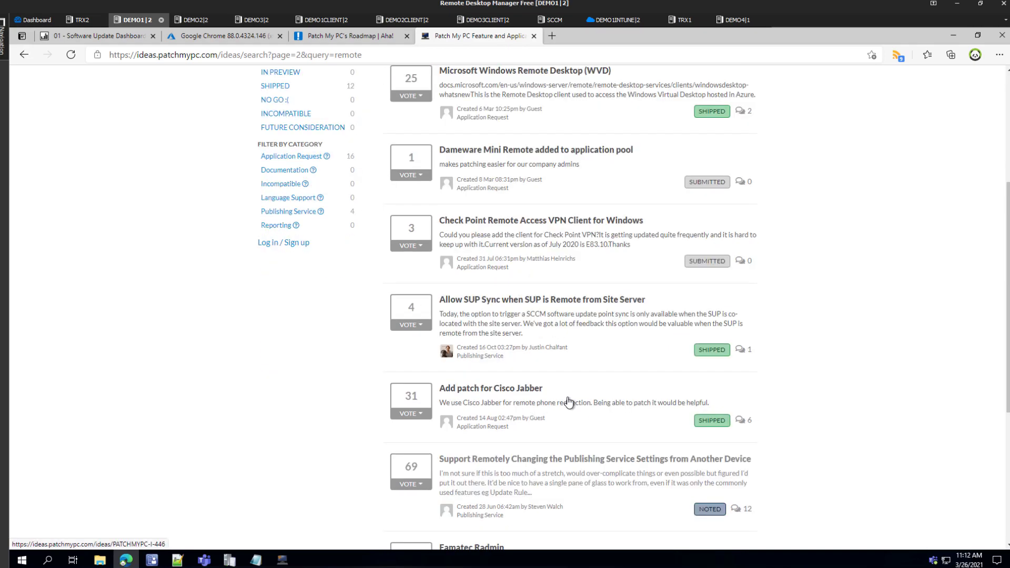
{"action": "left_click", "coordinate": [510, 469]}
{"action": "left_click", "coordinate": [358, 54]}
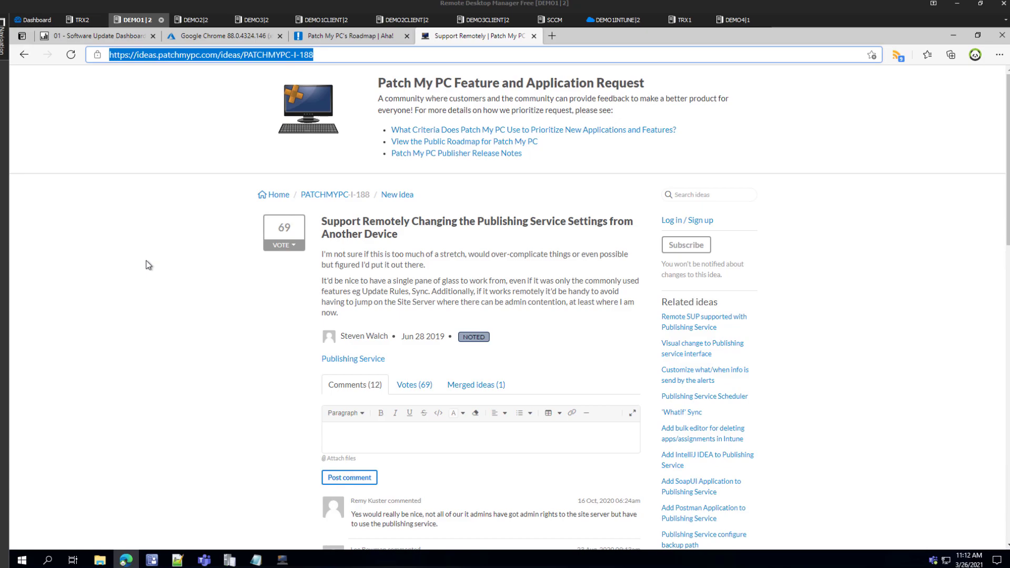
Return from the browser to the Publishing Settings window, move it to the middle of the console and mark the Updates heading.
{"action": "left_click", "coordinate": [952, 36]}
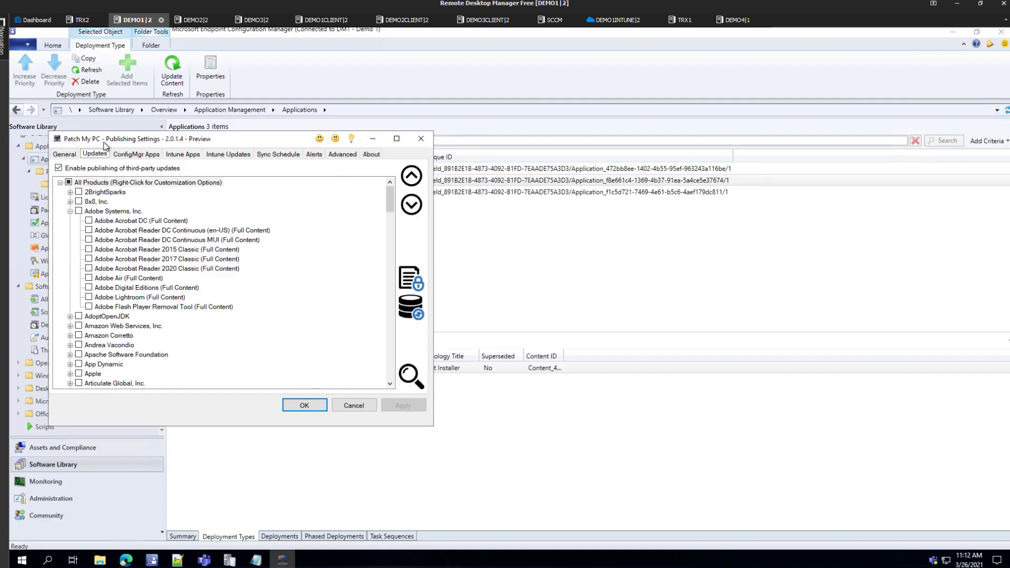
{"action": "left_click_drag", "start_coordinate": [111, 138], "coordinate": [321, 232]}
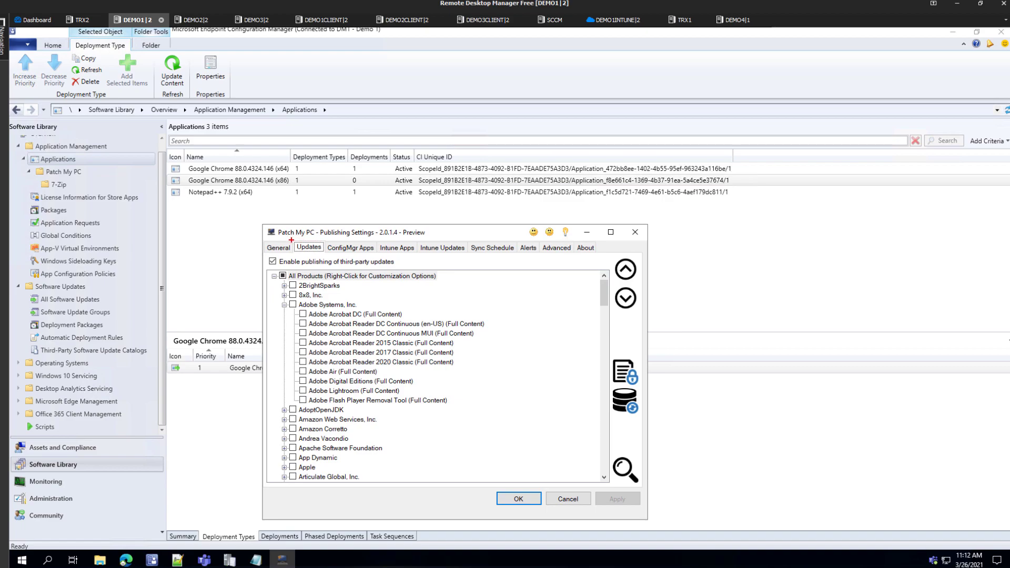
{"action": "left_click_drag", "start_coordinate": [291, 239], "coordinate": [327, 254]}
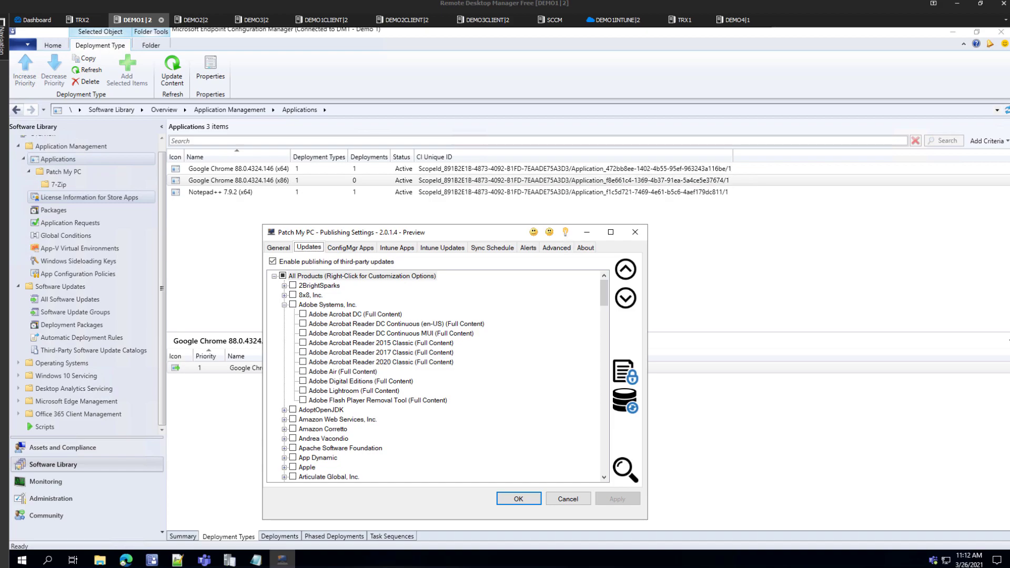
Bring the Teams meeting window over the console, choose an action for the first external attendee and move the window off the shared screen.
{"action": "left_click_drag", "start_coordinate": [17, 33], "coordinate": [658, 37]}
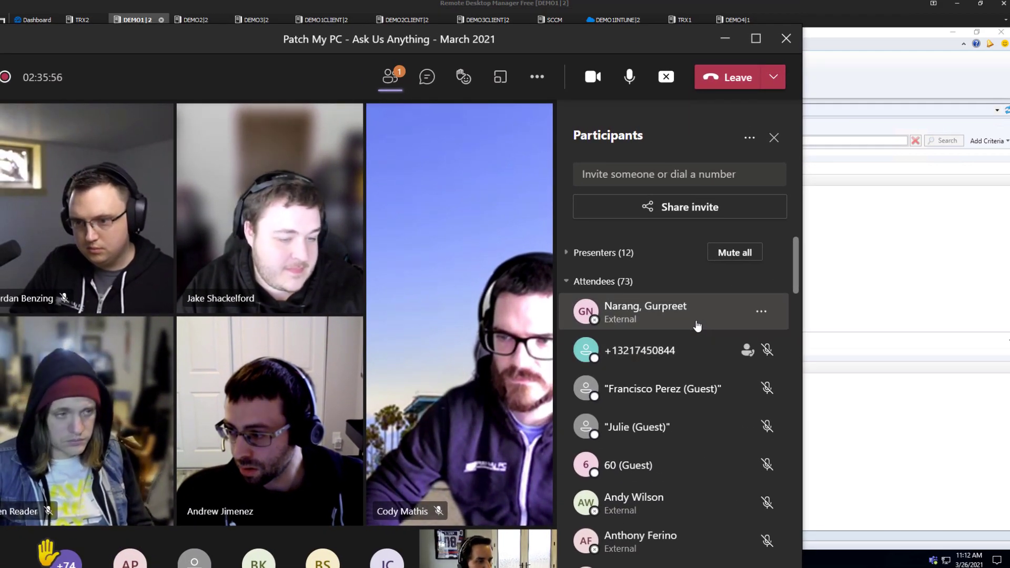
{"action": "left_click", "coordinate": [760, 313]}
{"action": "left_click", "coordinate": [723, 345]}
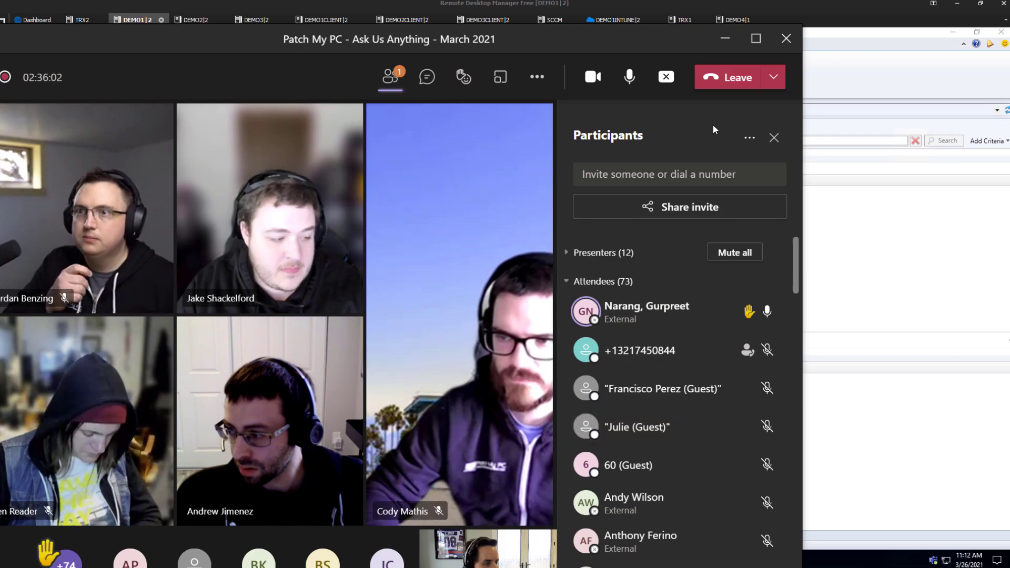
{"action": "left_click_drag", "start_coordinate": [677, 30], "coordinate": [0, 179]}
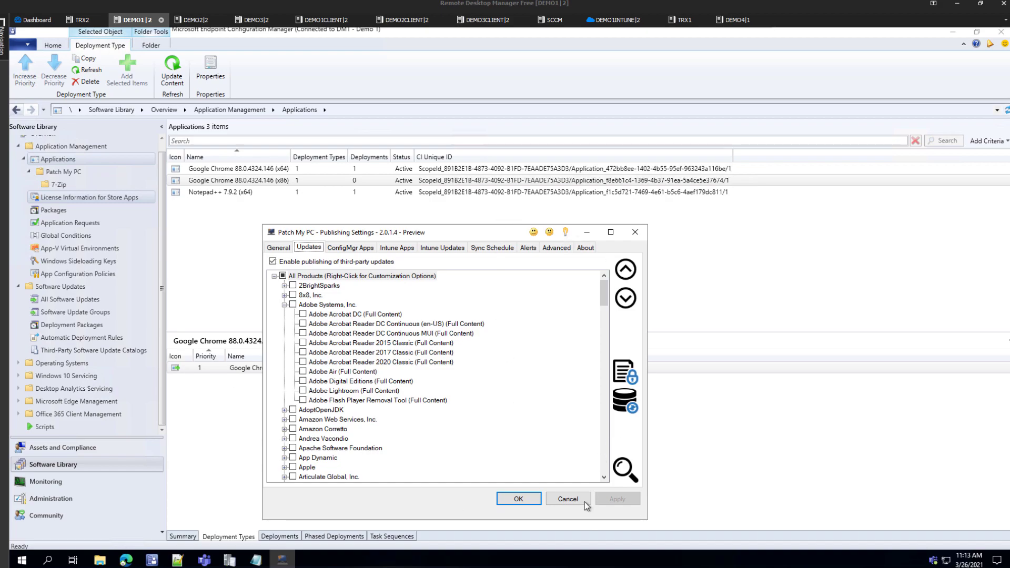
Cancel the Publishing Settings and examine the requirements and dependencies of the Google Chrome 88.0.4324.146 (x86) deployment type.
{"action": "left_click", "coordinate": [585, 501]}
{"action": "left_click", "coordinate": [569, 500]}
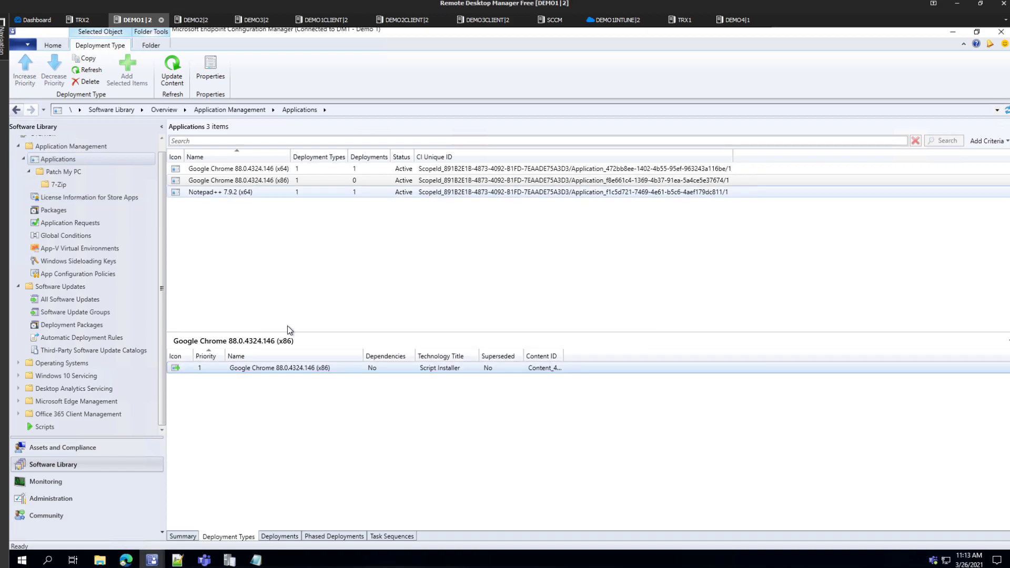
{"action": "right_click", "coordinate": [287, 366]}
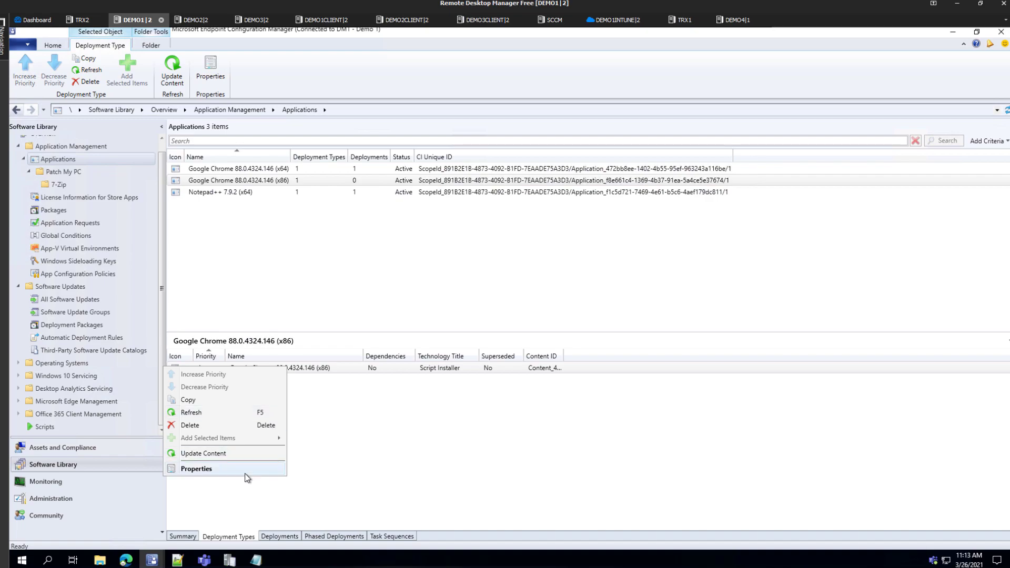
{"action": "left_click", "coordinate": [247, 469]}
{"action": "left_click", "coordinate": [547, 168]}
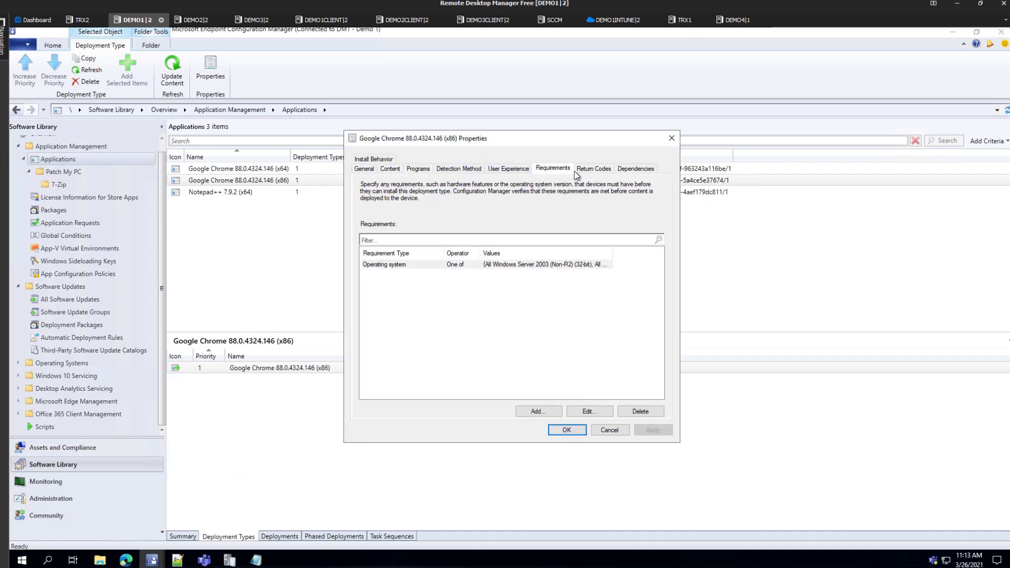
{"action": "left_click", "coordinate": [636, 169]}
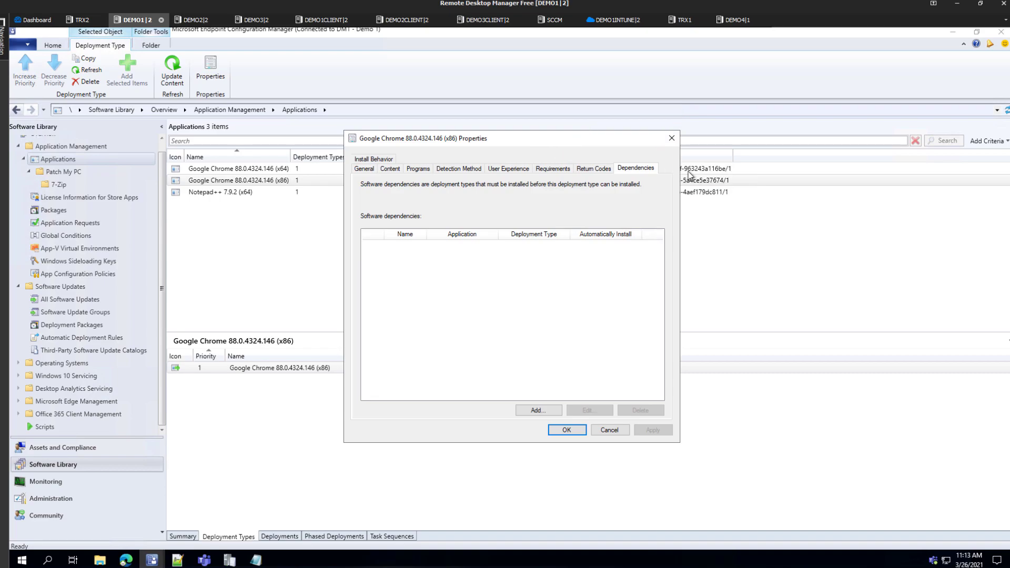
{"action": "left_click", "coordinate": [553, 169]}
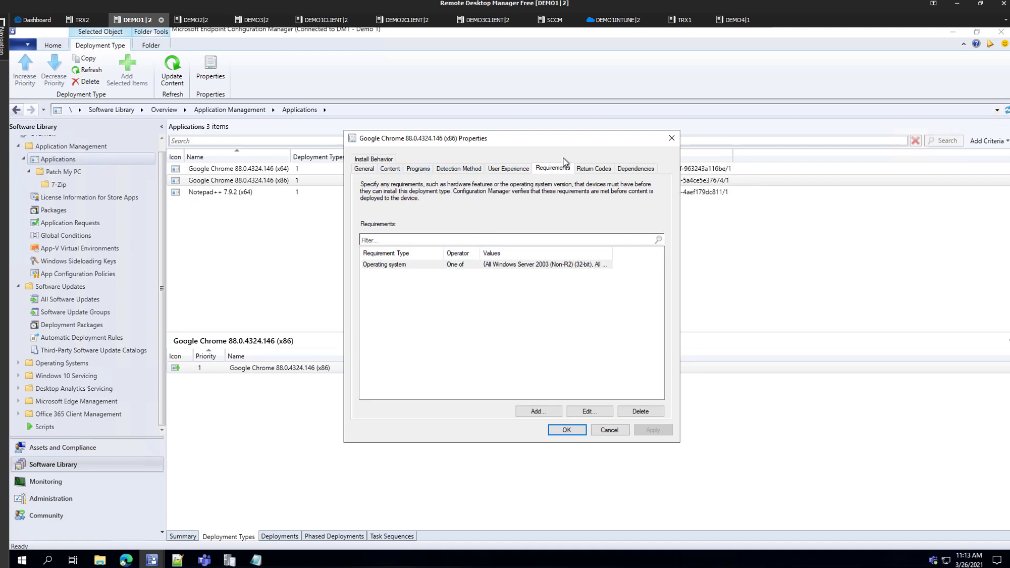
Review the dependencies, return codes and requirements of the Google Chrome 88.0.4324.146 (x86) deployment type.
{"action": "left_click", "coordinate": [642, 169]}
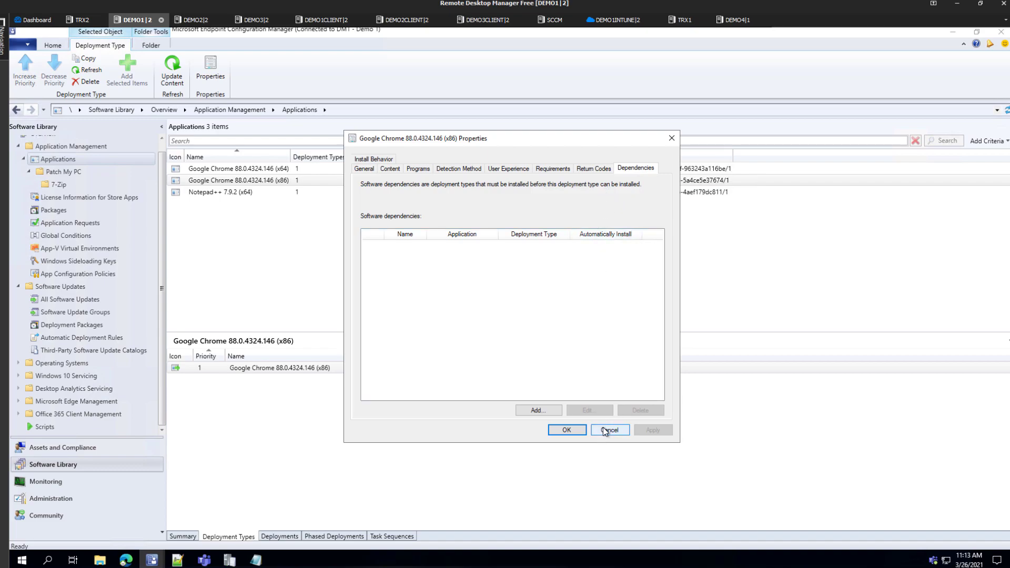
{"action": "left_click", "coordinate": [606, 173]}
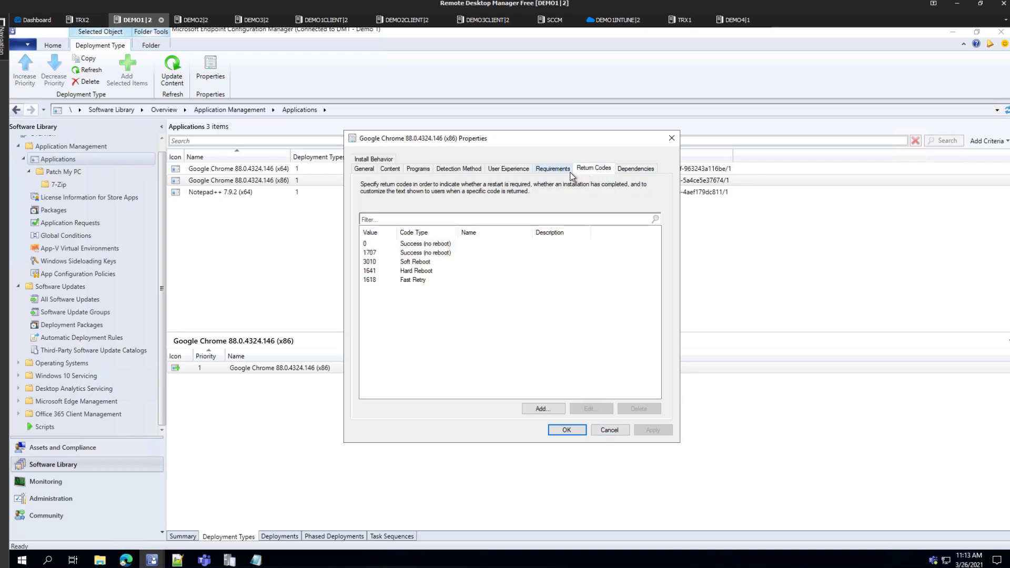
{"action": "left_click", "coordinate": [560, 174]}
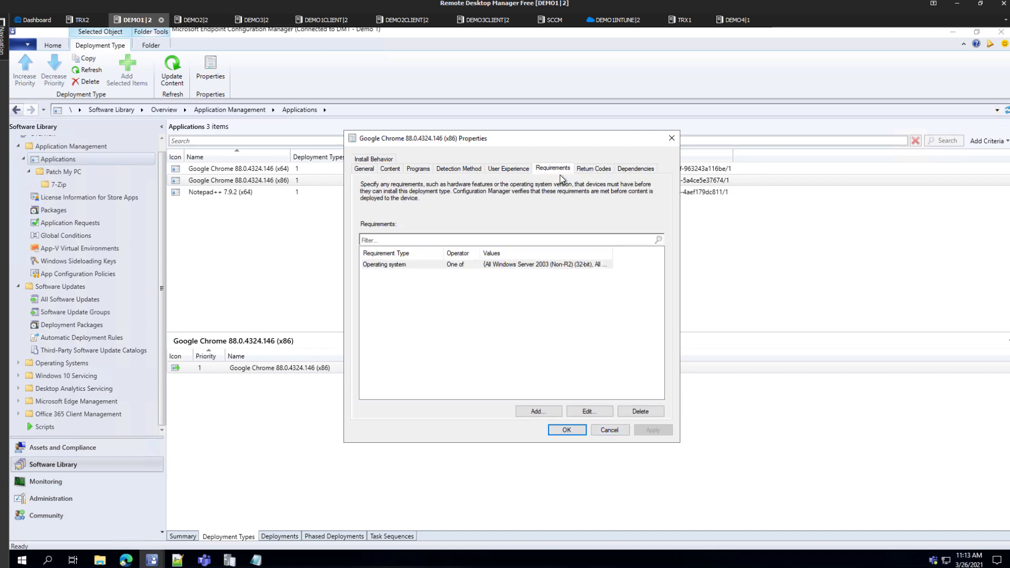
Inspect the deployment type's return codes, including 1618 Fast Retry, and view the blank form for adding a return code without saving it.
{"action": "left_click", "coordinate": [604, 167]}
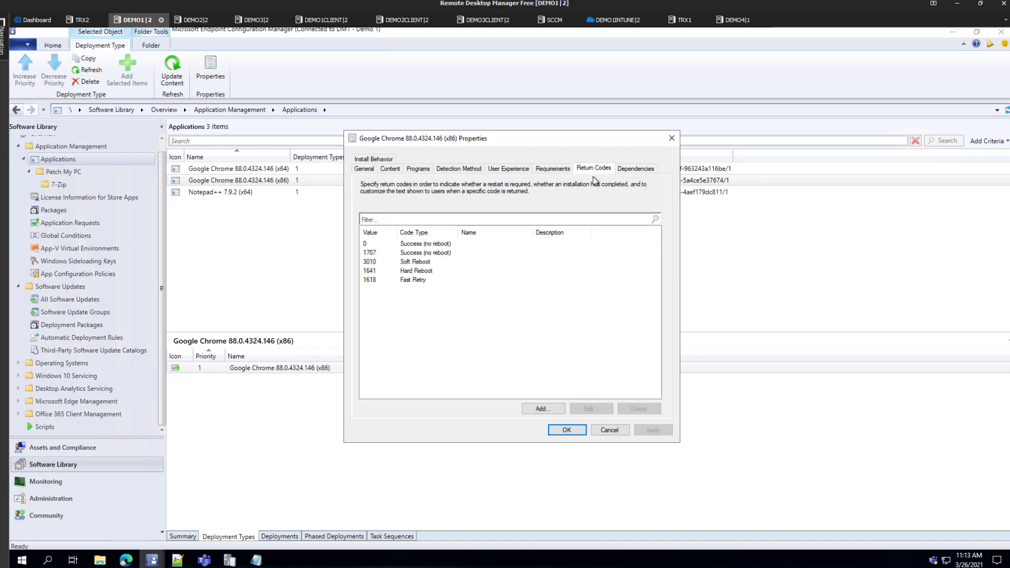
{"action": "left_click", "coordinate": [415, 280]}
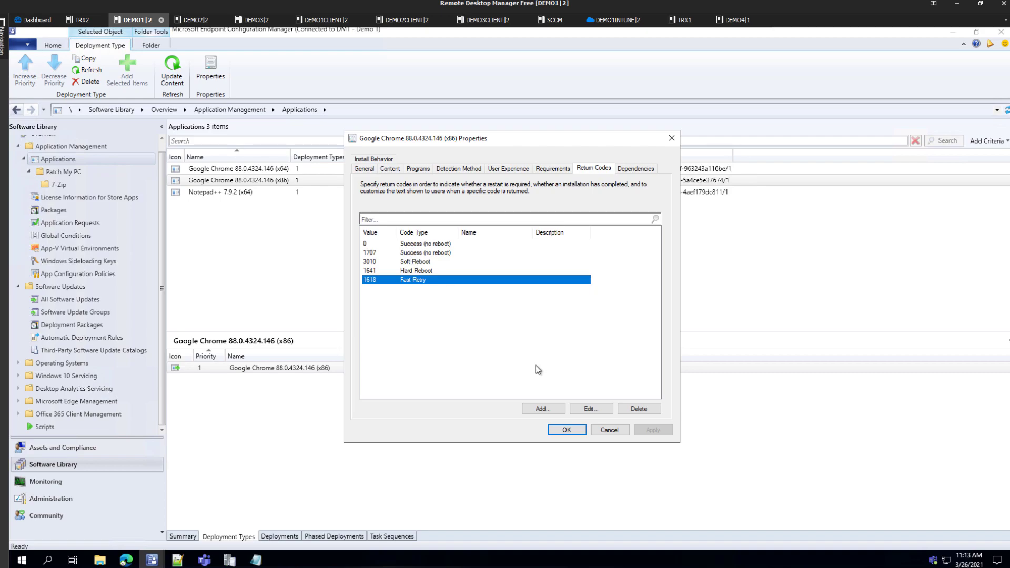
{"action": "left_click", "coordinate": [541, 408]}
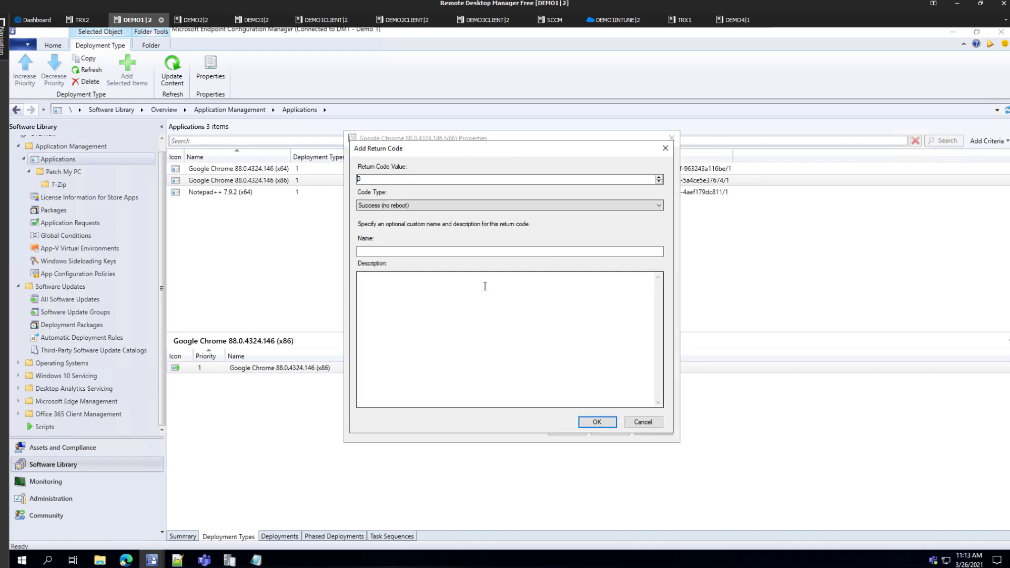
{"action": "left_click", "coordinate": [651, 423]}
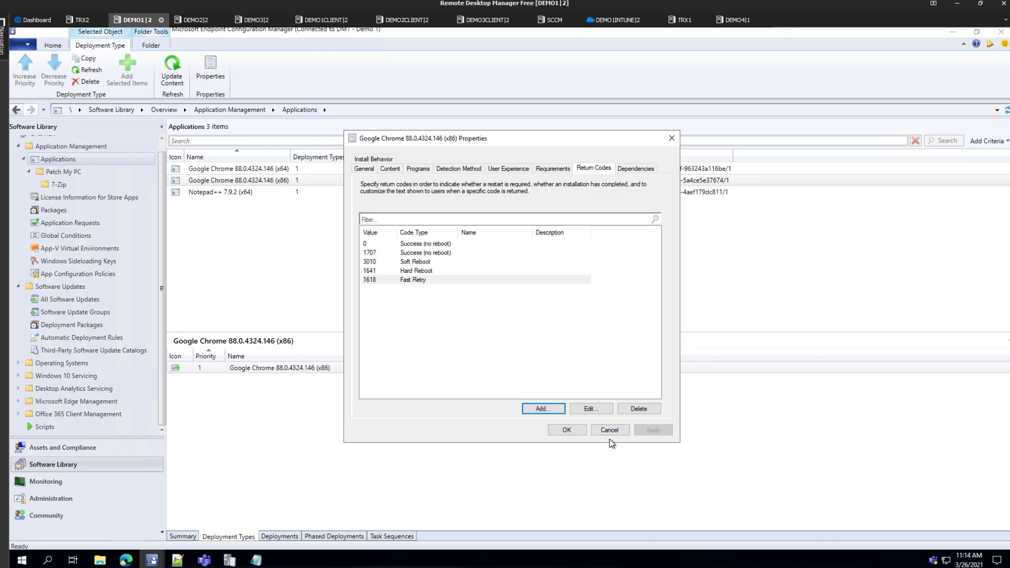
Check the deployment type's install and uninstall programs and its content location settings, and close its properties without saving.
{"action": "left_click", "coordinate": [418, 168]}
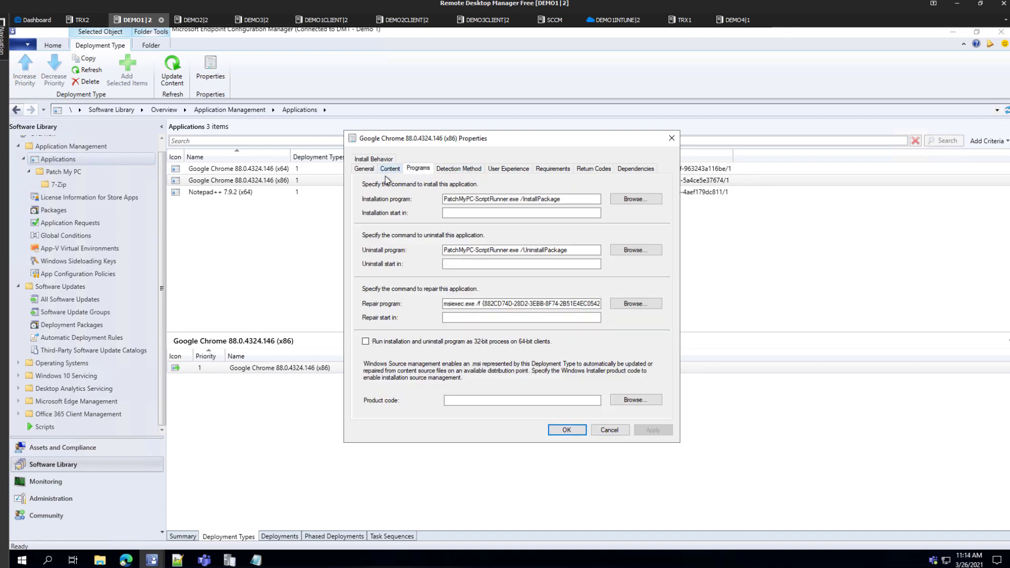
{"action": "left_click", "coordinate": [389, 168]}
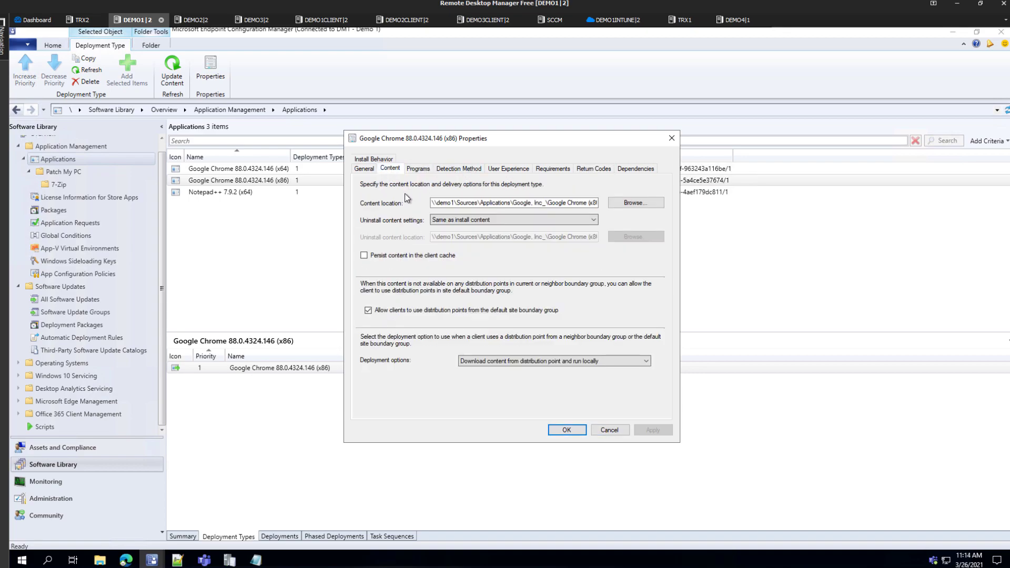
{"action": "left_click", "coordinate": [608, 431]}
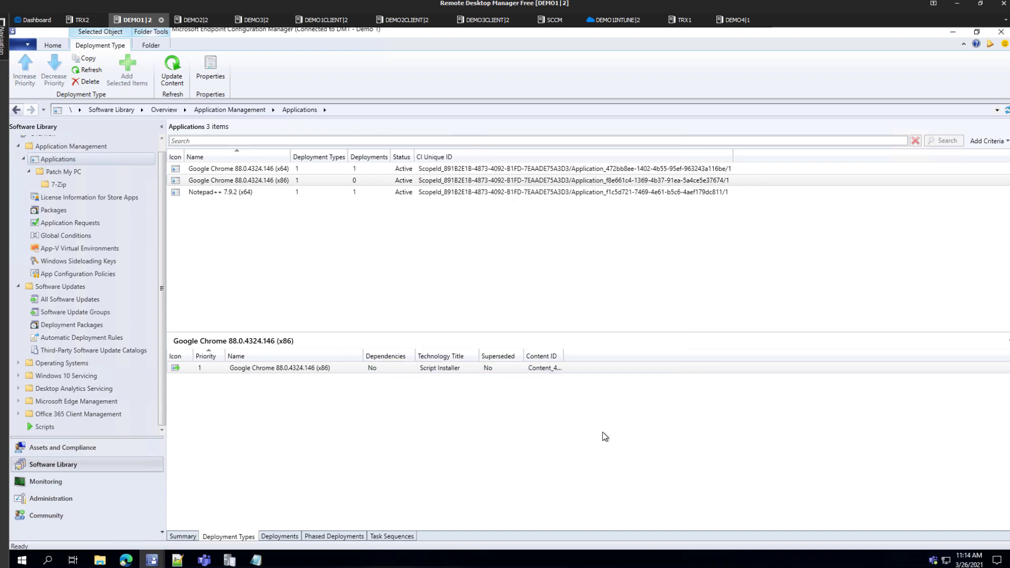